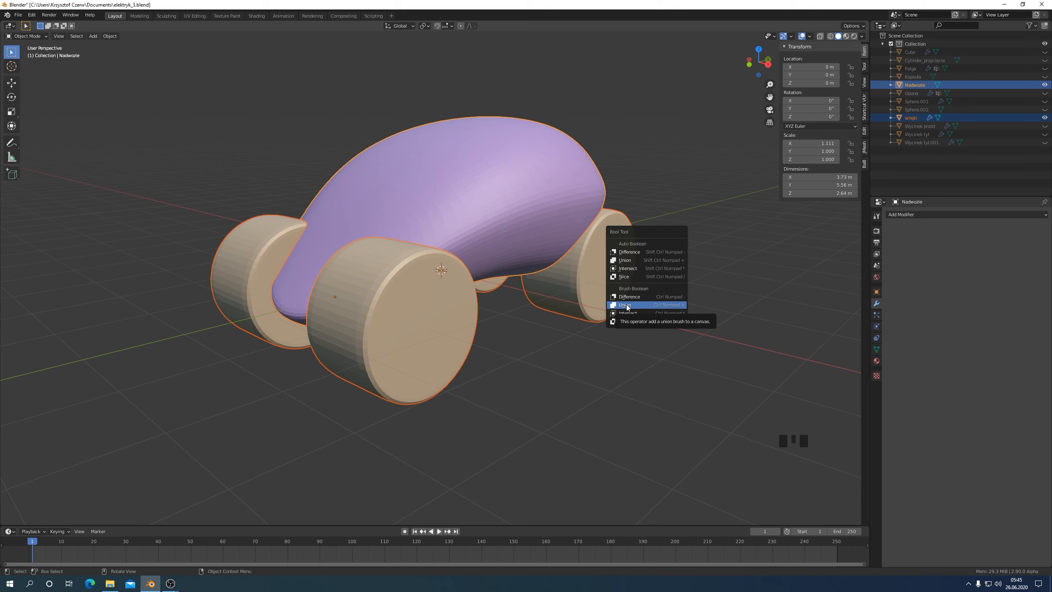
# Step: Union the wheel-arch cylinders with the car body as a brush boolean and bevel the joints using Bevel After Boolean
pyautogui.click(625, 305)
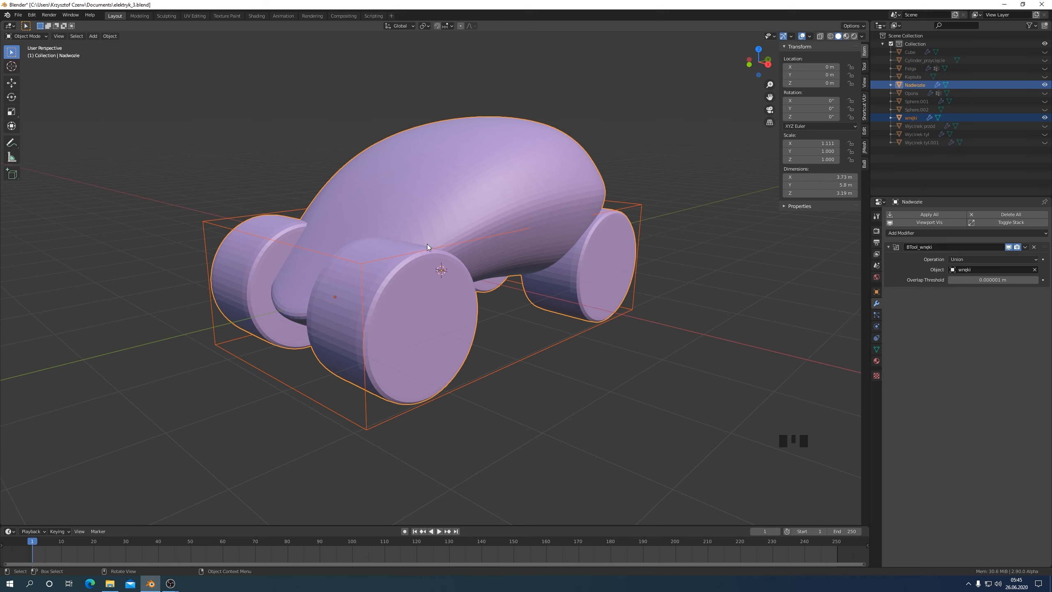
pyautogui.click(864, 164)
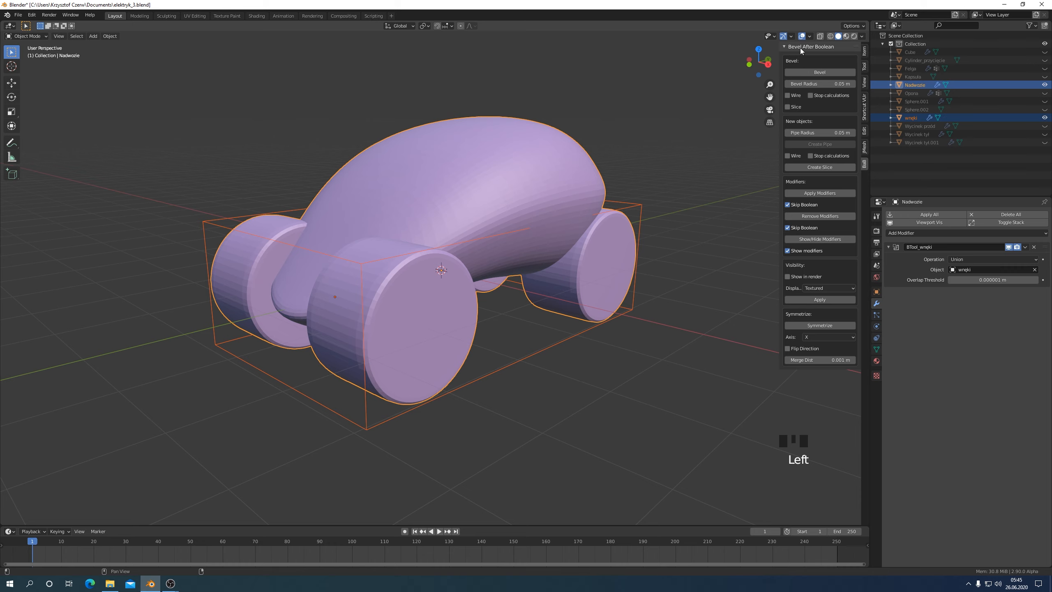
pyautogui.click(821, 71)
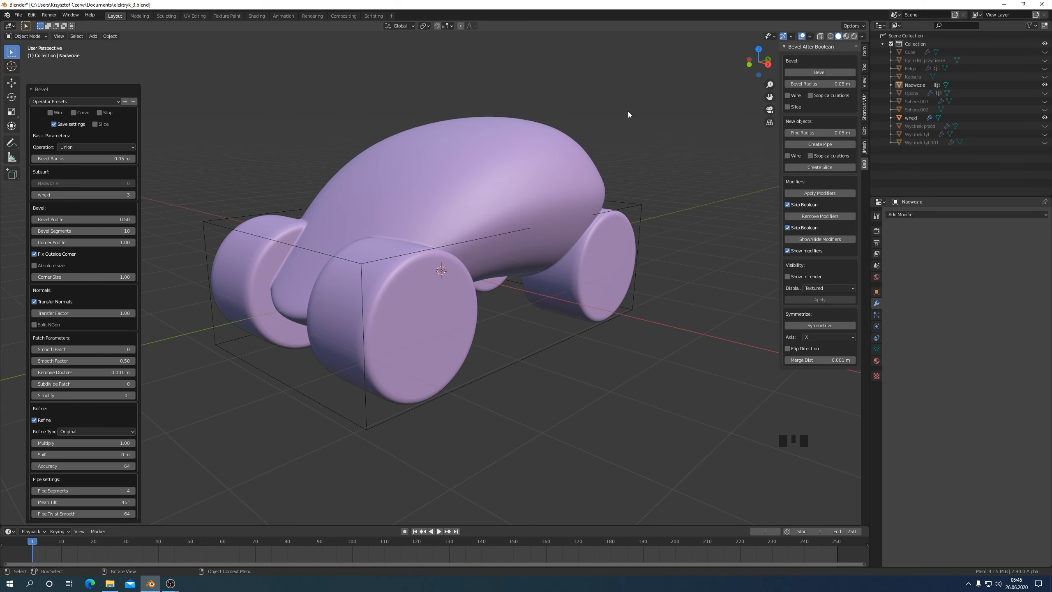
# Step: Turn on the wireframe overlay to show the mesh around the bevelled joints
pyautogui.click(810, 38)
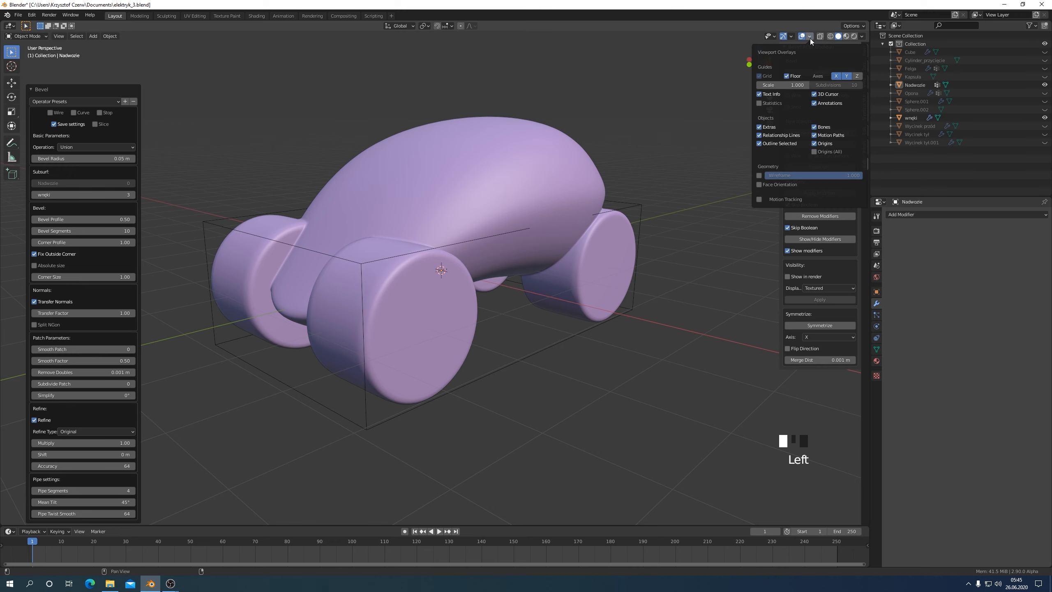
pyautogui.click(761, 175)
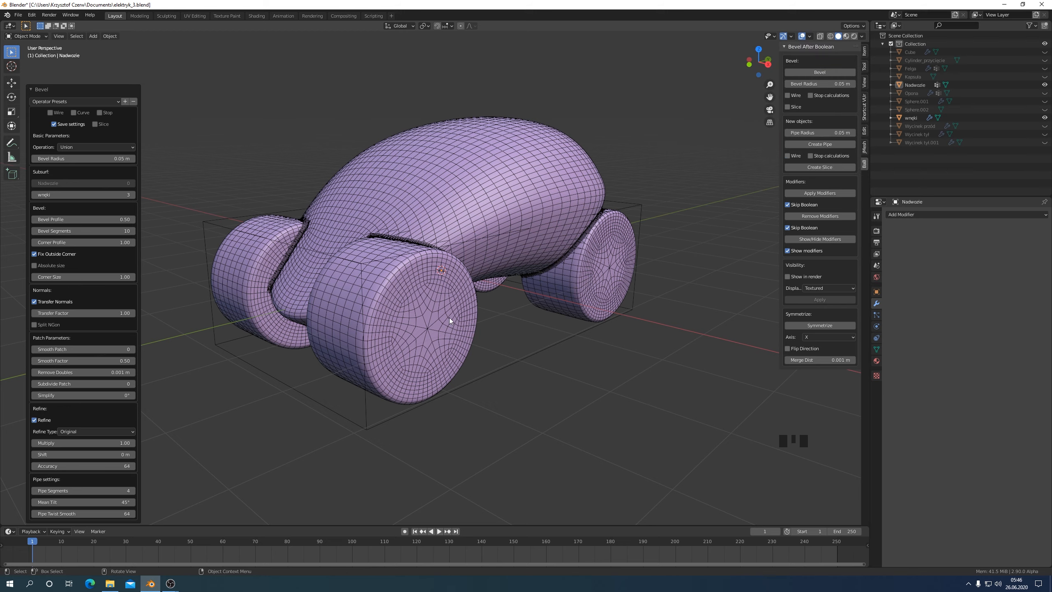
pyautogui.moveTo(449, 317); pyautogui.dragTo(410, 306, button='middle')
pyautogui.scroll(3, 455, 309)
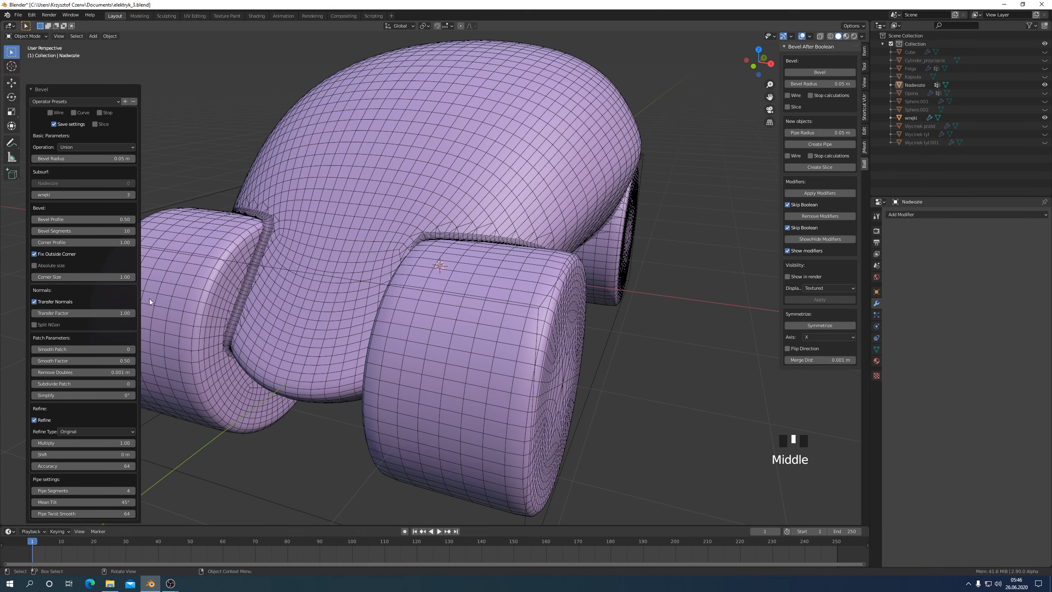
# Step: Set the radius of the bevel between body and wheel arches to 0.15 m
pyautogui.click(119, 159)
pyautogui.write('0.1')
pyautogui.press('Return')
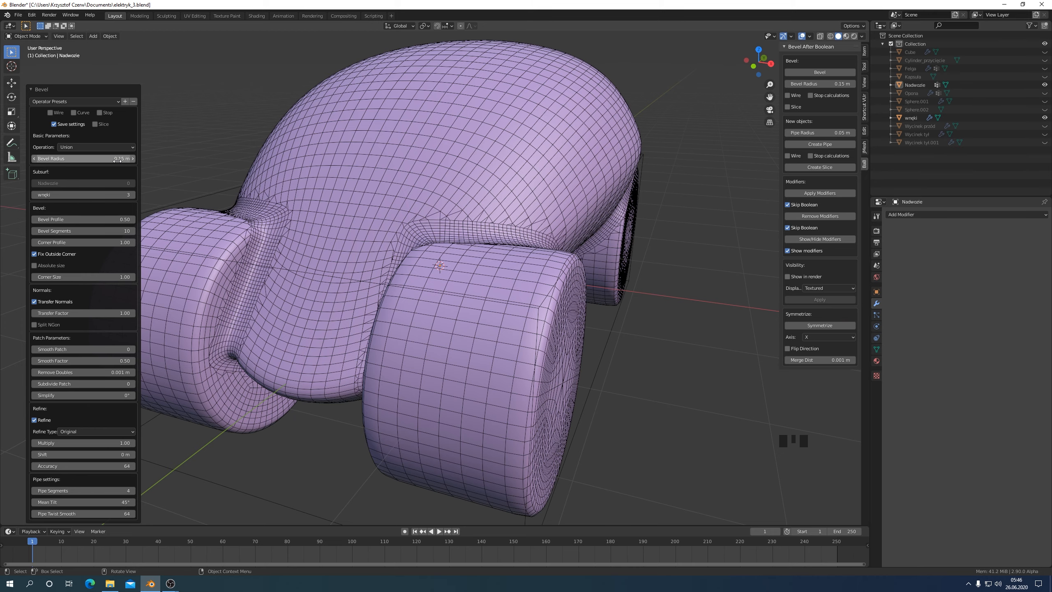
# Step: Set the number of bevel segments to 6
pyautogui.moveTo(384, 249); pyautogui.dragTo(460, 304, button='middle')
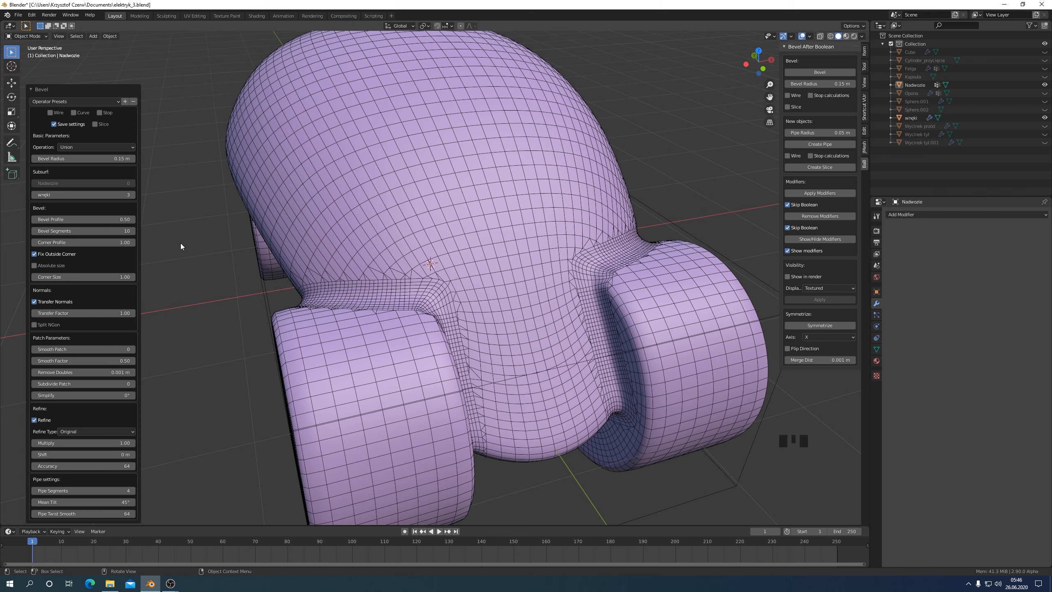
pyautogui.click(124, 230)
pyautogui.write('6')
pyautogui.press('Return')
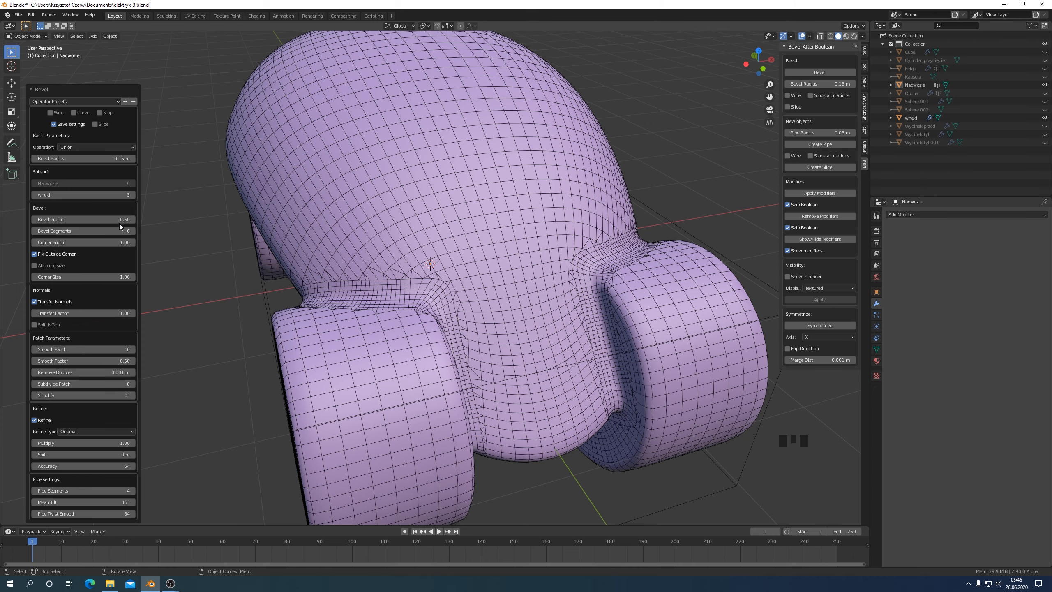
# Step: Set the radius of the bevel between body and wheel arches to 0.1 m
pyautogui.moveTo(384, 231); pyautogui.dragTo(99, 220, button='middle')
pyautogui.moveTo(308, 259); pyautogui.dragTo(534, 285, button='middle')
pyautogui.scroll(2, 513, 290)
pyautogui.scroll(-3, 613, 261)
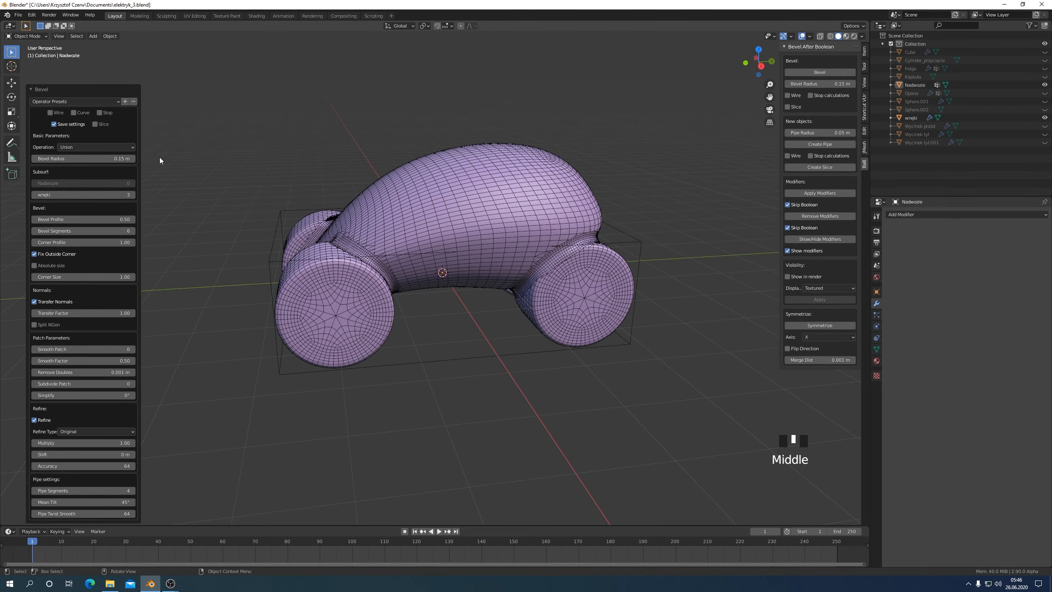
pyautogui.click(123, 158)
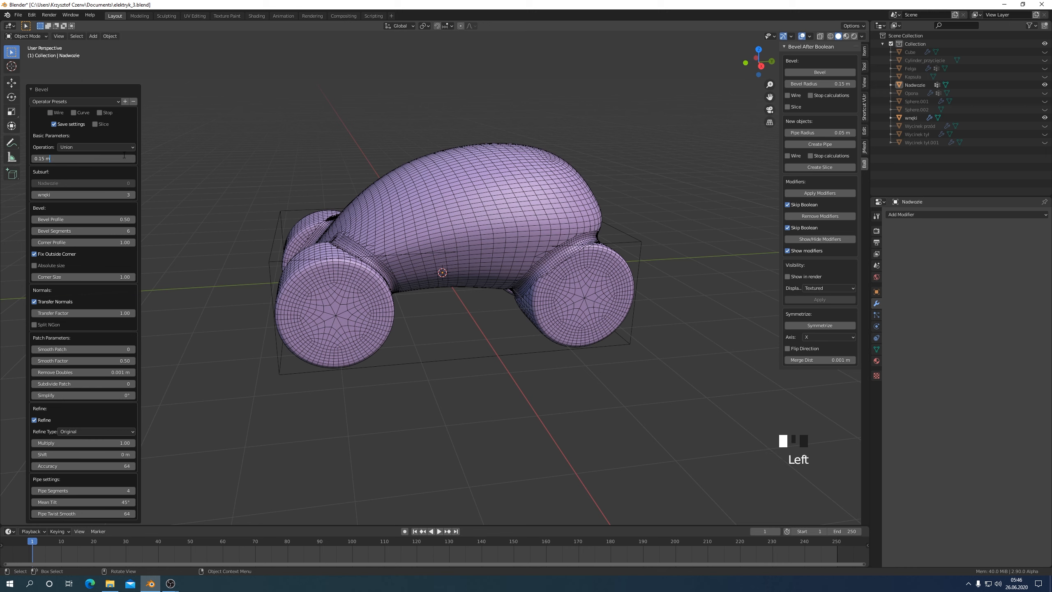
pyautogui.press('BackSpace')
pyautogui.press('BackSpace')
pyautogui.press('BackSpace')
pyautogui.press('BackSpace')
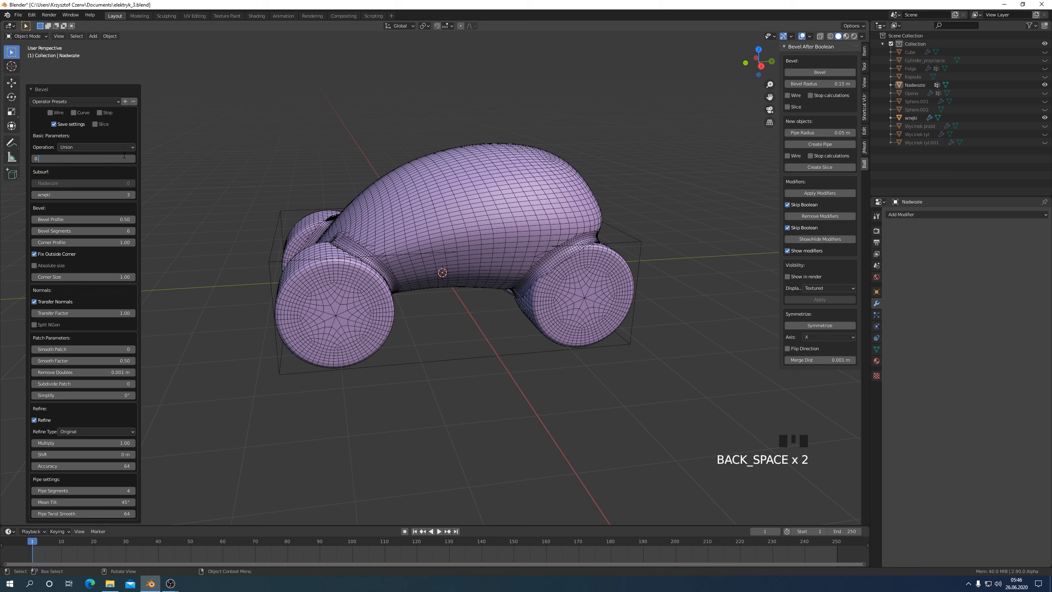
pyautogui.write('1')
pyautogui.press('Return')
# Step: Set the radius of the bevel between body and wheel arches to 0.07 m
pyautogui.scroll(3, 639, 290)
pyautogui.moveTo(640, 289); pyautogui.dragTo(686, 279, button='middle')
pyautogui.scroll(-2, 670, 273)
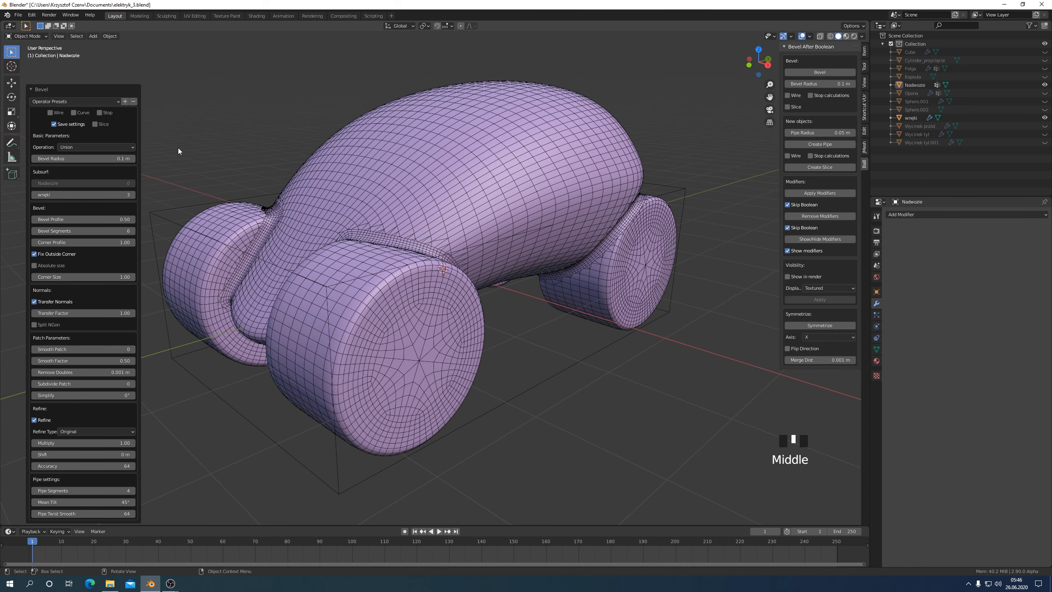
pyautogui.click(34, 158)
pyautogui.click(34, 159)
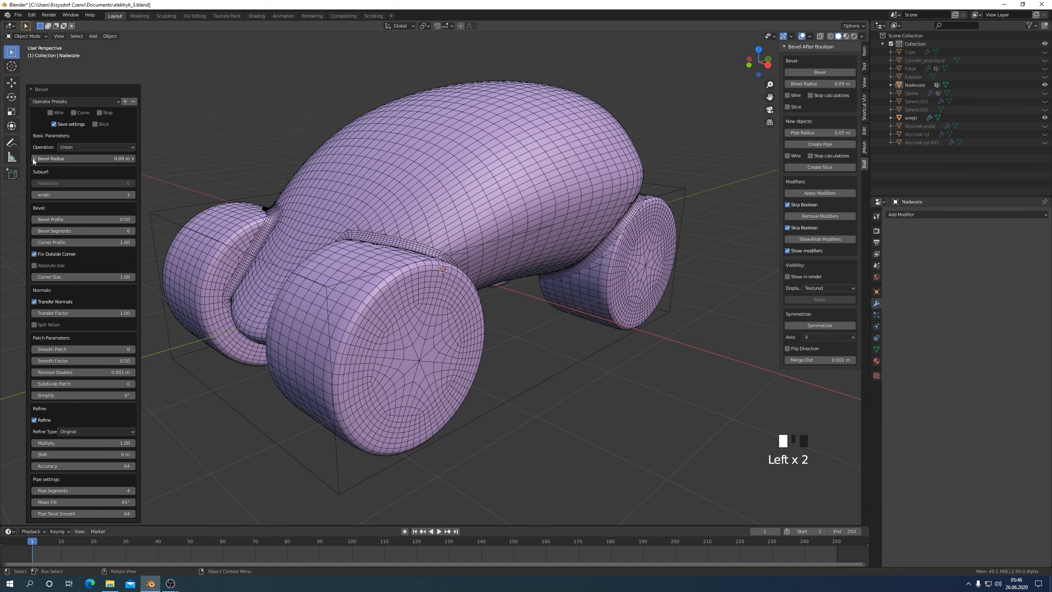
pyautogui.click(35, 158)
pyautogui.click(34, 158)
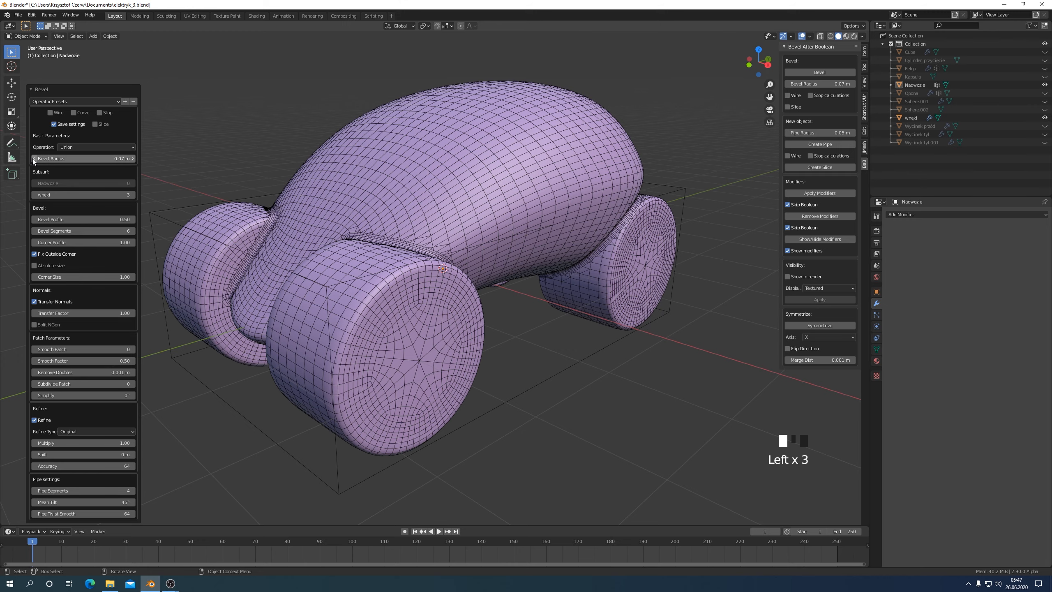
# Step: Turn off the wireframe overlay to view the smooth shaded car body
pyautogui.moveTo(430, 240)
pyautogui.mouseDown(button='middle')
pyautogui.moveTo(425, 260)
pyautogui.moveTo(431, 245)
pyautogui.mouseUp(button='middle')
pyautogui.moveTo(447, 200); pyautogui.dragTo(462, 176, button='middle')
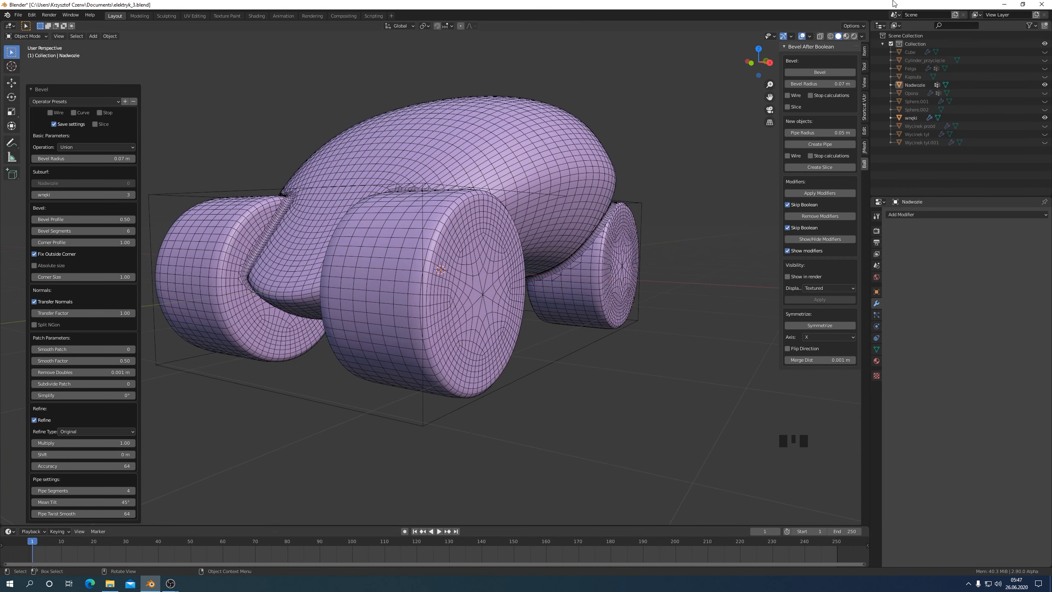
pyautogui.click(809, 36)
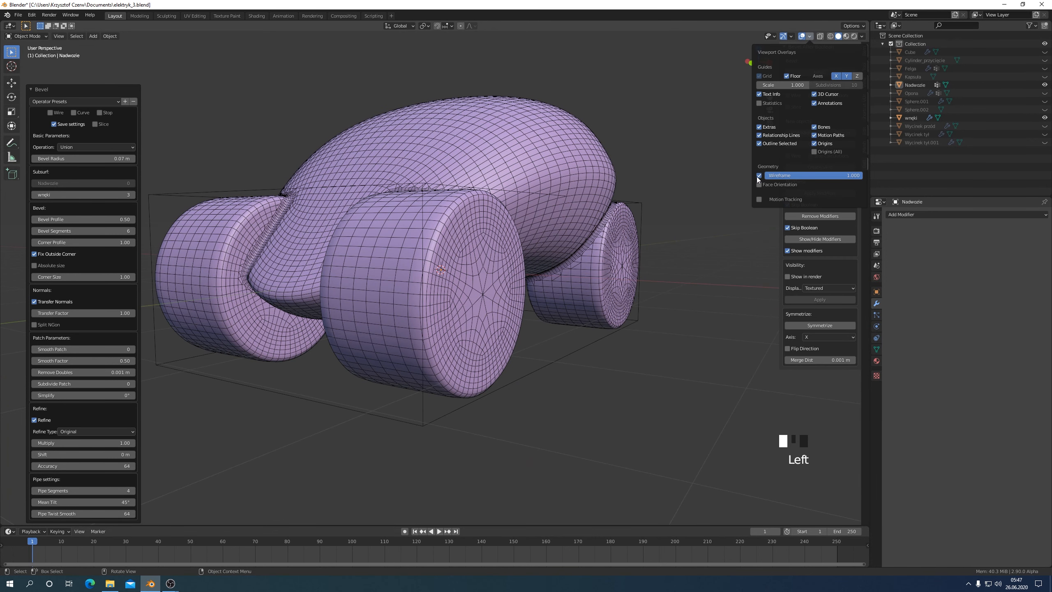
pyautogui.click(810, 36)
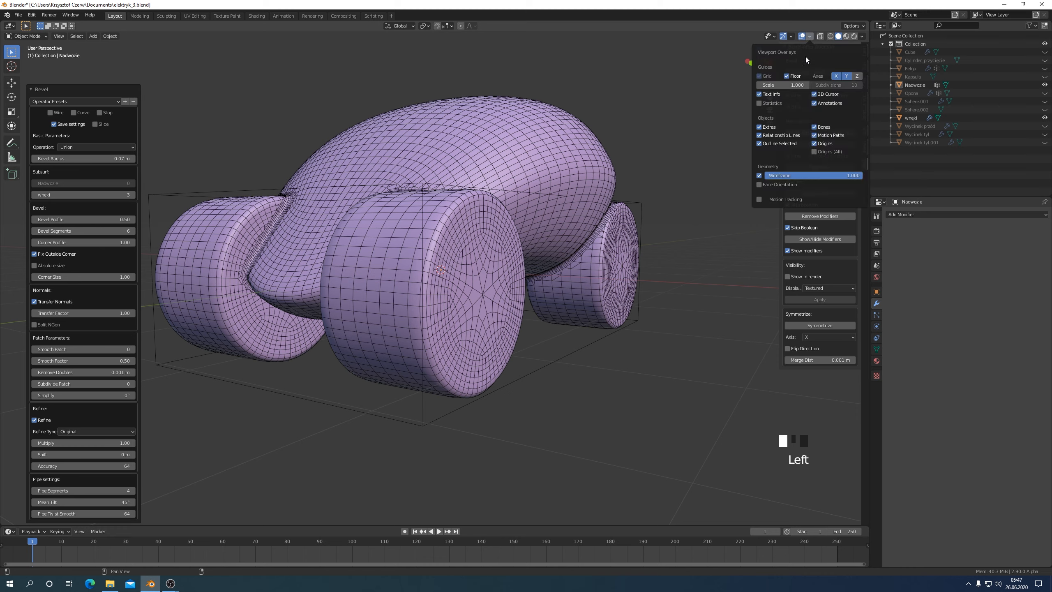
pyautogui.click(758, 176)
pyautogui.moveTo(761, 175); pyautogui.dragTo(580, 278, button='middle')
pyautogui.moveTo(604, 232); pyautogui.dragTo(668, 293, button='middle')
pyautogui.scroll(-2, 625, 235)
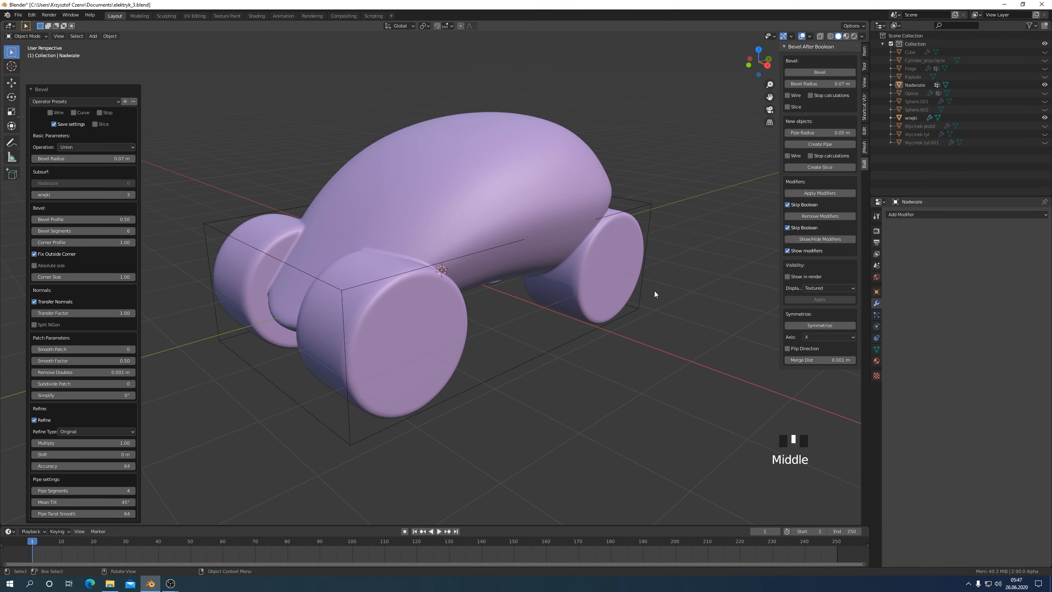
# Step: Select the car body, turn on X-ray display and unhide the tire object Opona
pyautogui.click(426, 143)
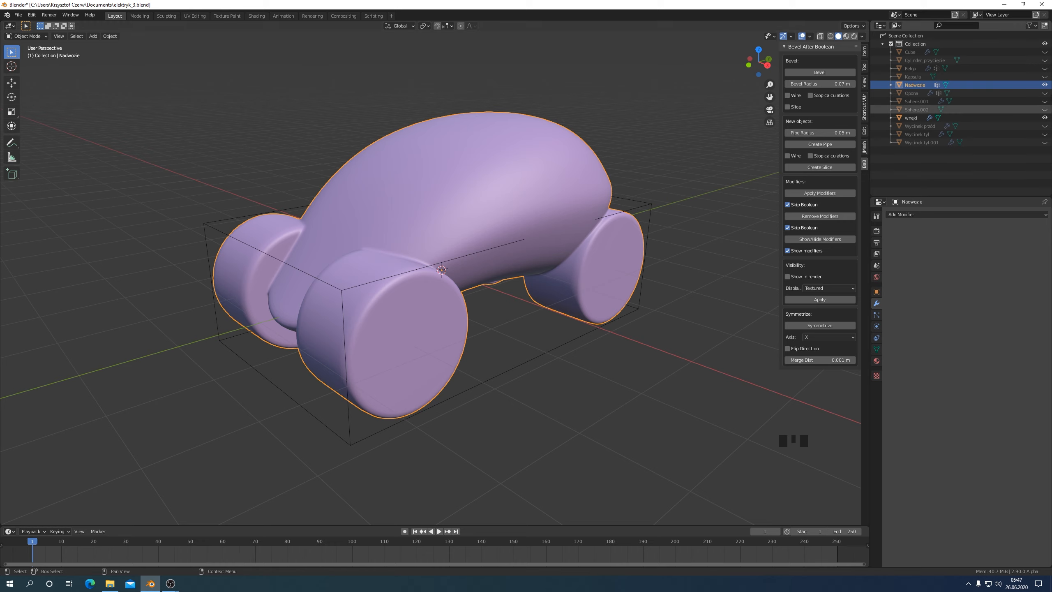
pyautogui.click(820, 37)
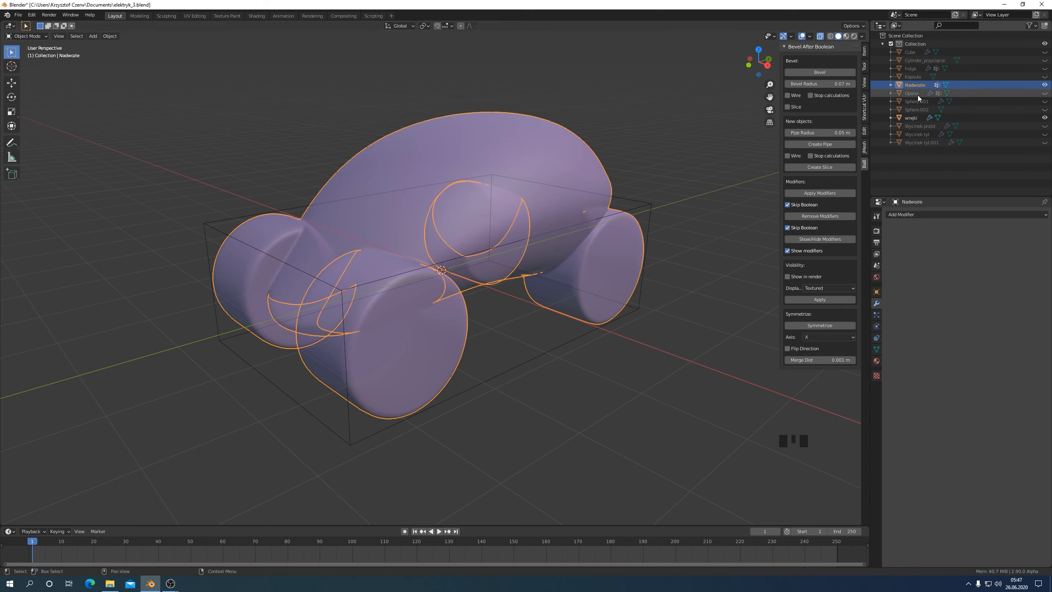
pyautogui.click(1044, 94)
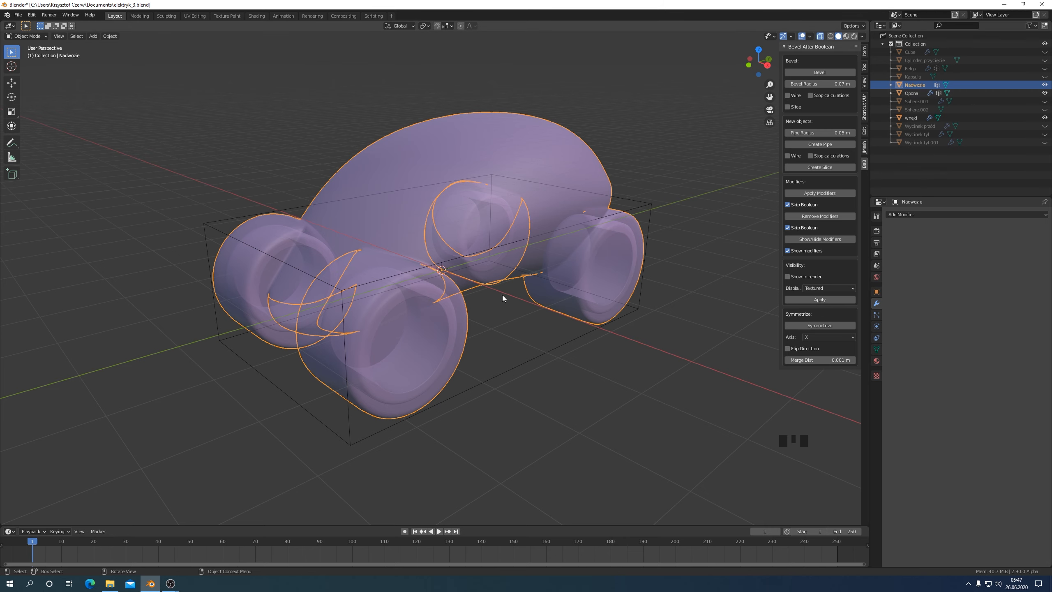
# Step: Select the wheel-arch boolean object wnęki and switch it to Edit Mode
pyautogui.moveTo(502, 295)
pyautogui.mouseDown(button='middle')
pyautogui.moveTo(510, 303)
pyautogui.moveTo(485, 298)
pyautogui.mouseUp(button='middle')
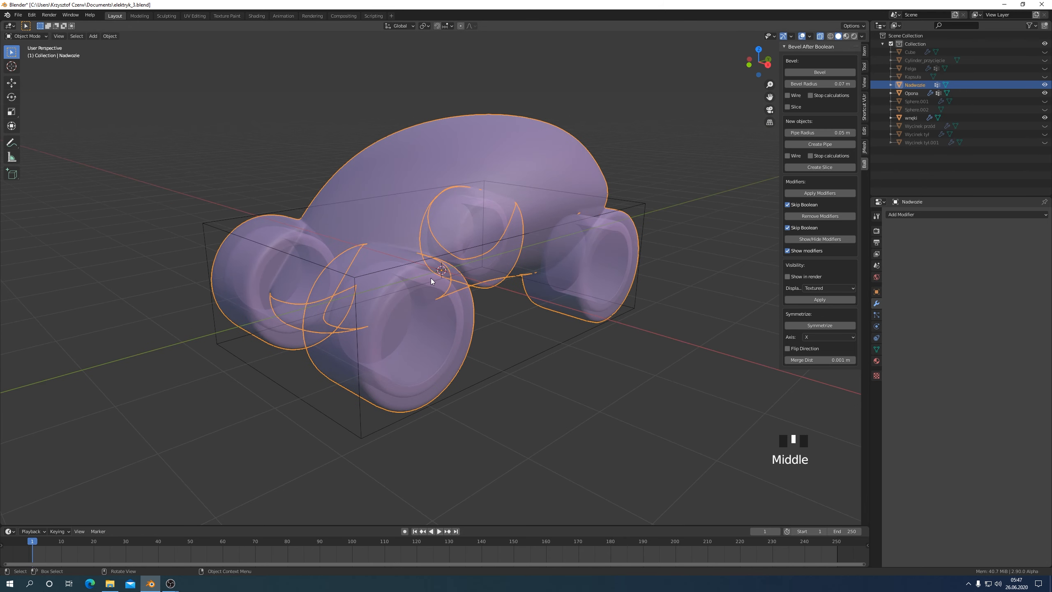
pyautogui.press('KP_3')
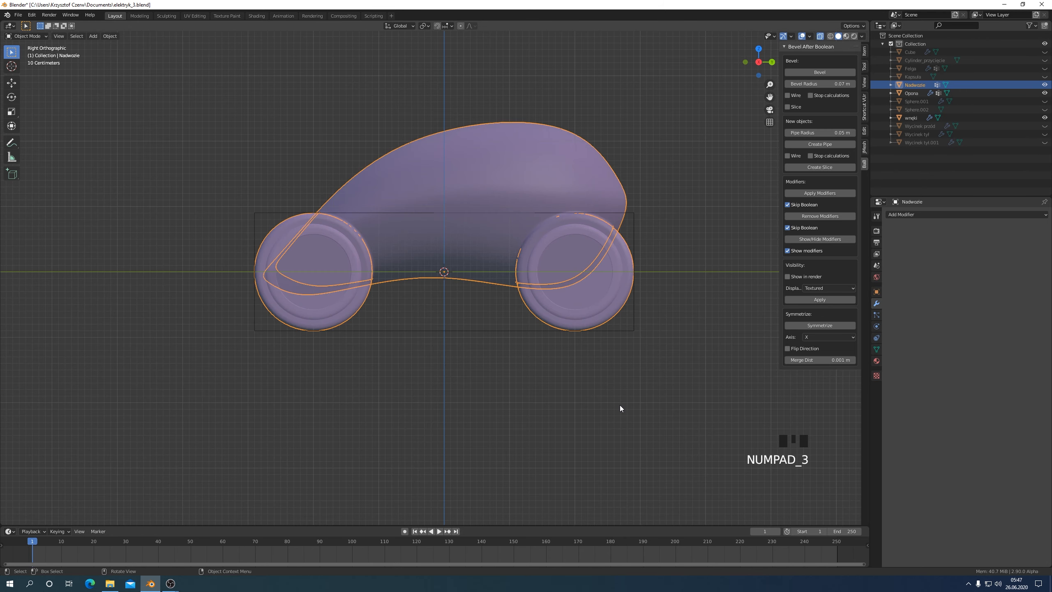
pyautogui.scroll(1, 373, 326)
pyautogui.scroll(-1, 372, 330)
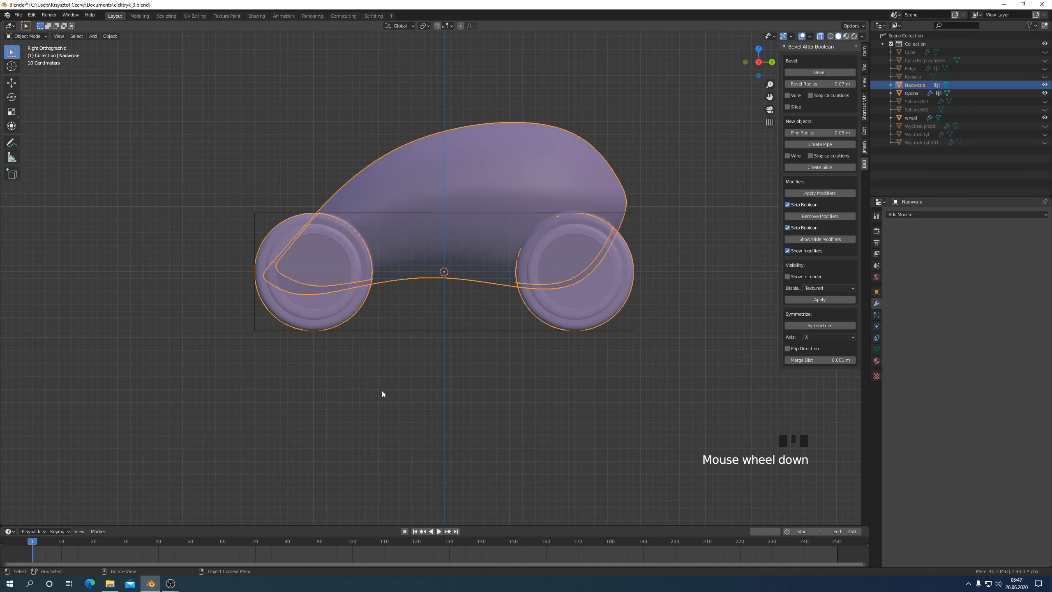
pyautogui.click(259, 332)
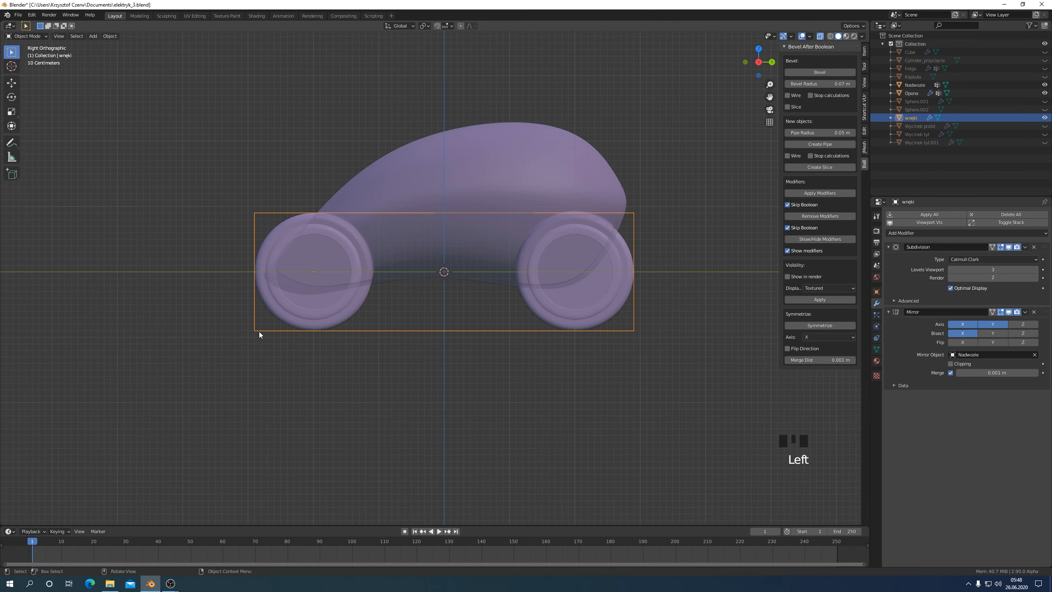
pyautogui.moveTo(428, 342); pyautogui.dragTo(391, 303, button='middle')
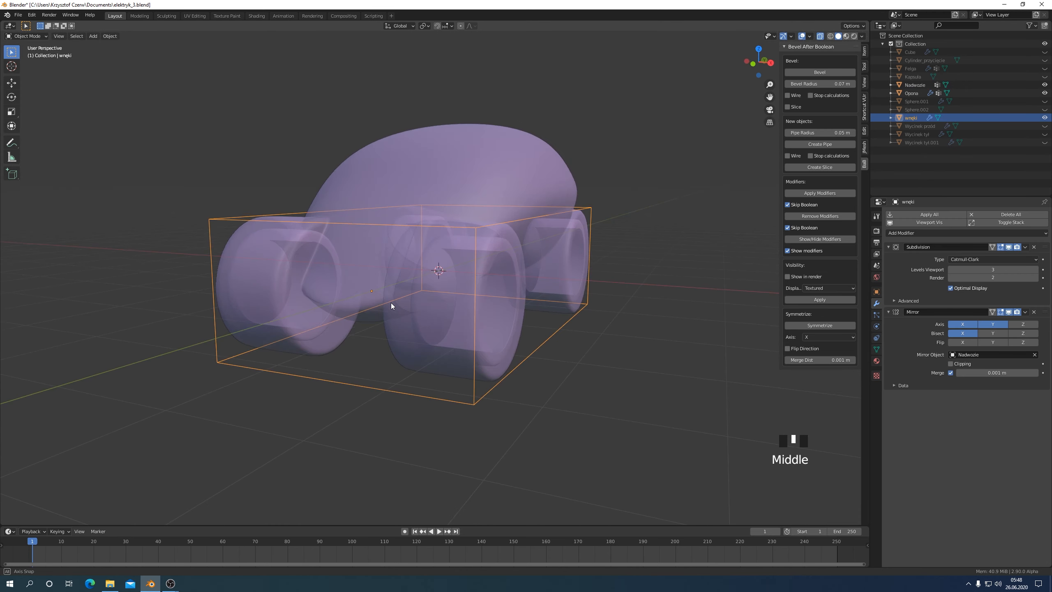
pyautogui.press('Tab')
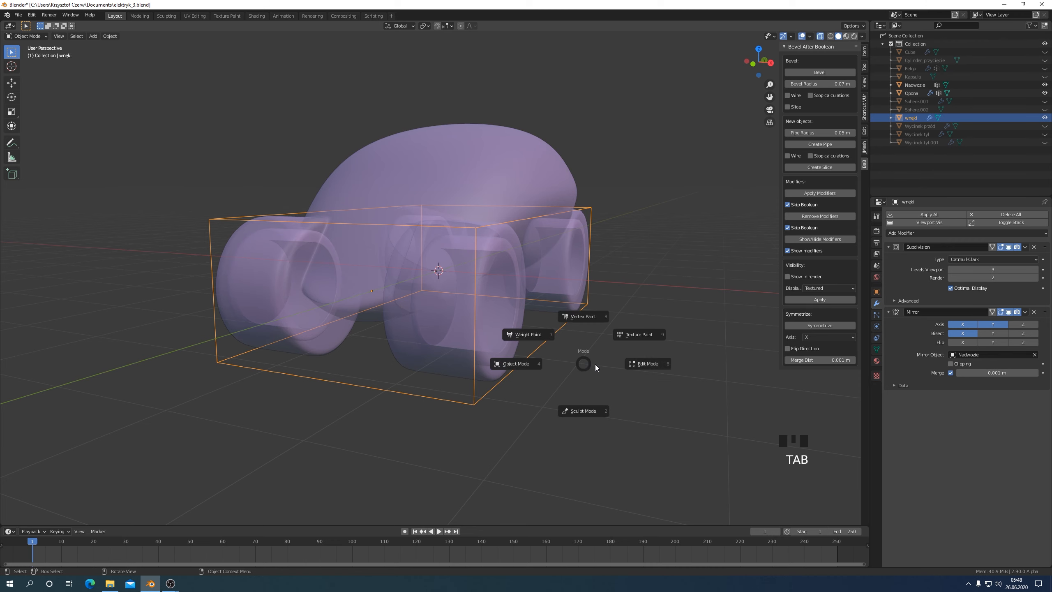
pyautogui.click(655, 367)
# Step: In front view, scale the wheel-arch cylinder uniformly to about 0.777, then widen it along X by about 1.147
pyautogui.press('KP_1')
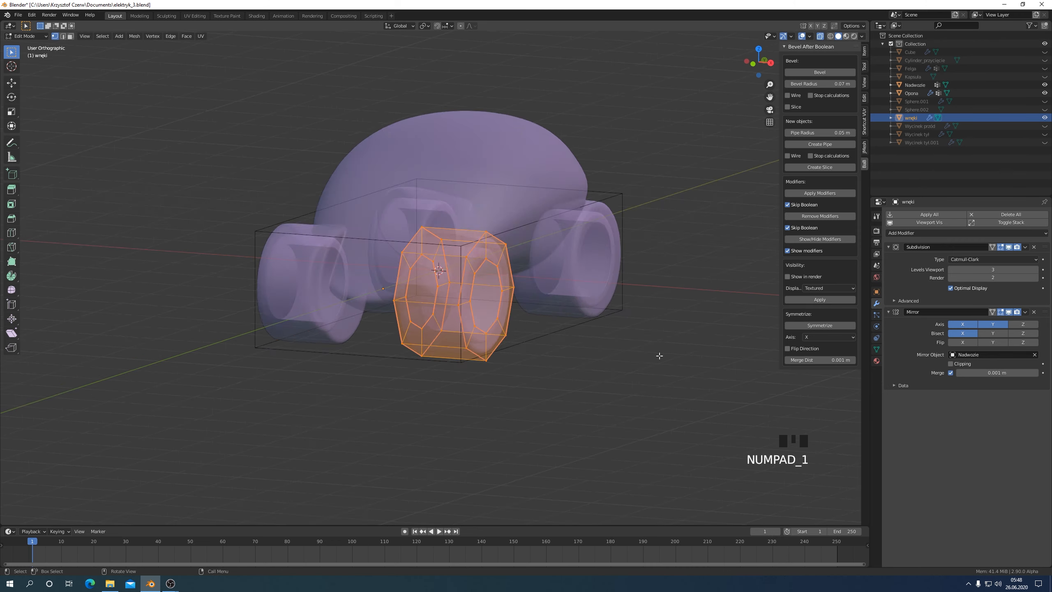
pyautogui.scroll(1, 596, 347)
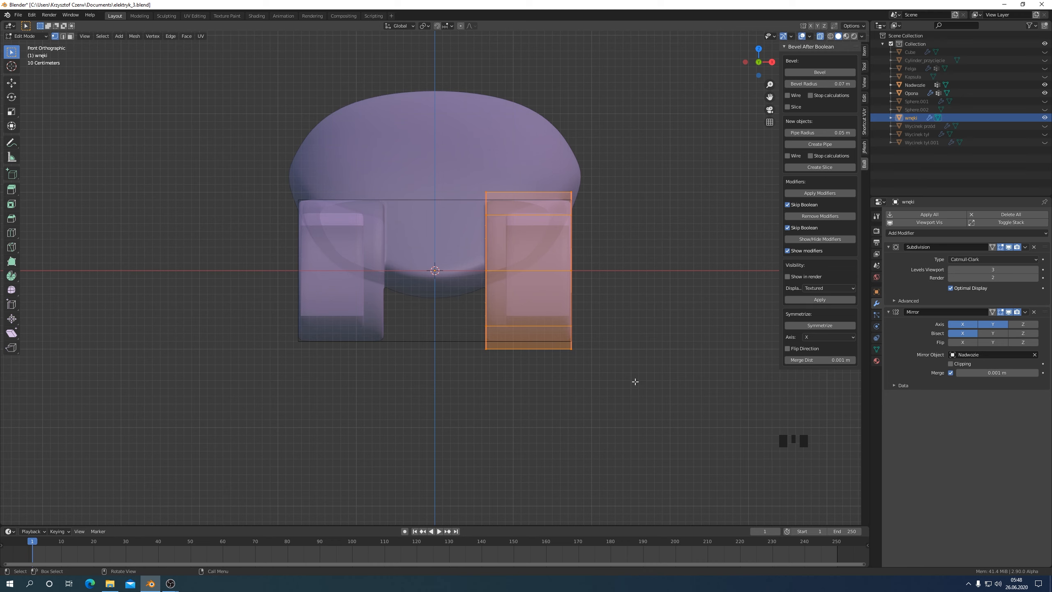
pyautogui.press('s')
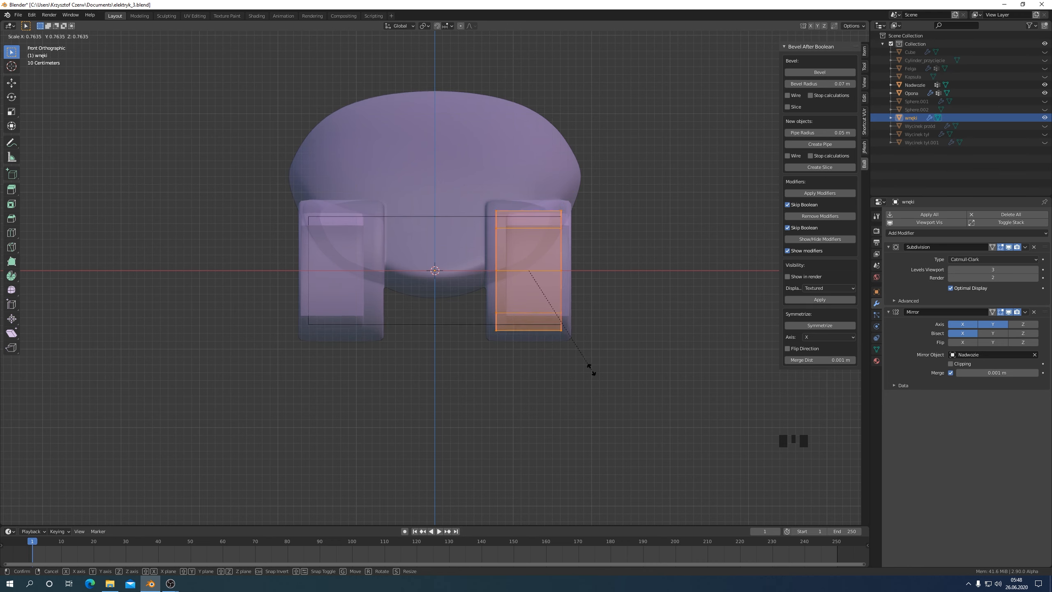
pyautogui.click(596, 369)
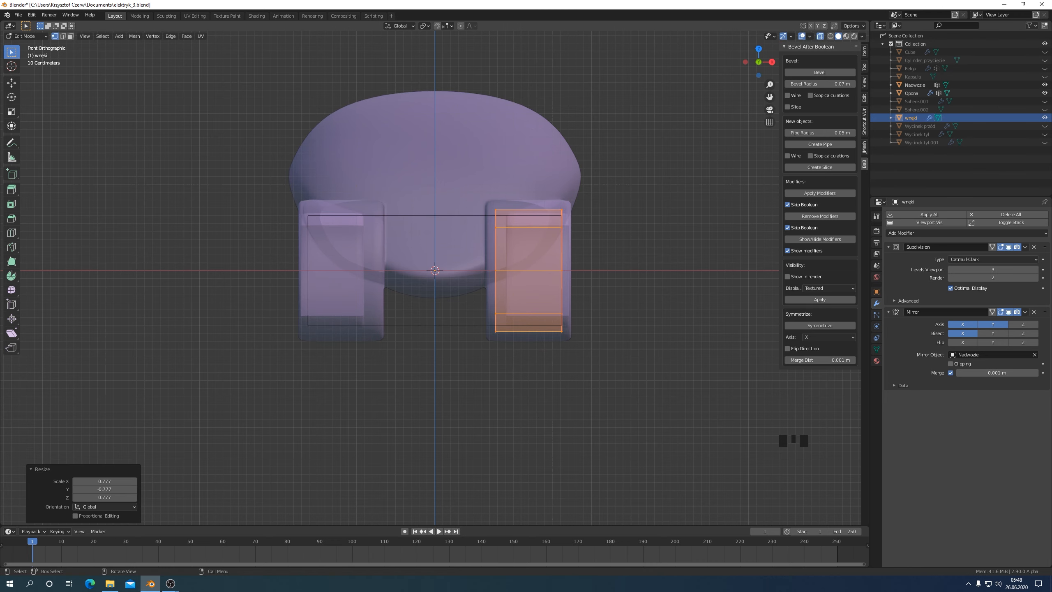
pyautogui.press('s')
pyautogui.press('x')
pyautogui.click(624, 369)
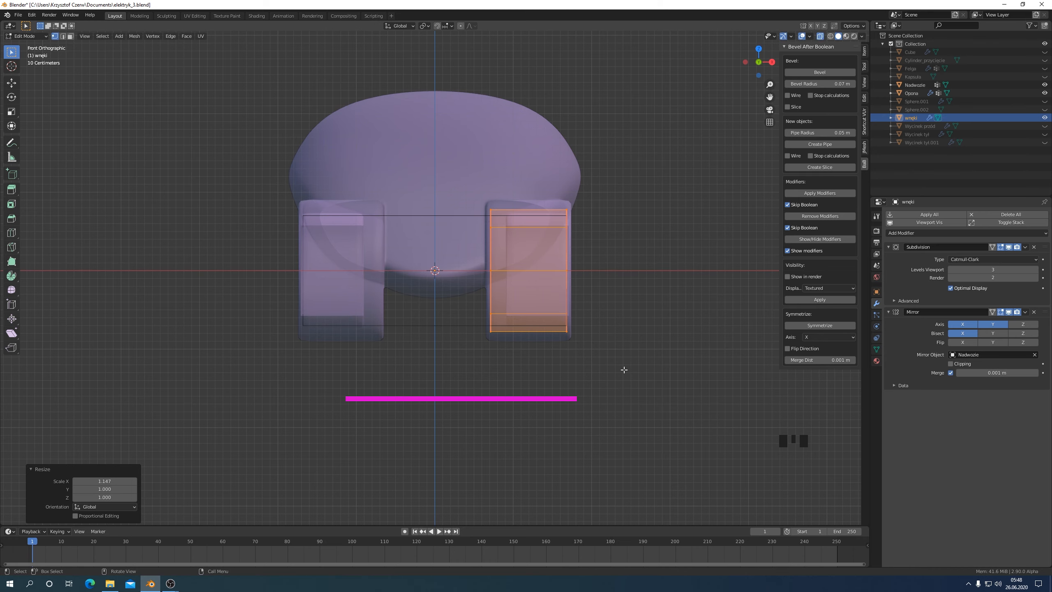
# Step: Move the wheel-arch cylinder outward along X by about 0.105 m and check its fit against the wheel
pyautogui.press('g')
pyautogui.press('x')
pyautogui.click(633, 375)
pyautogui.press('KP_3')
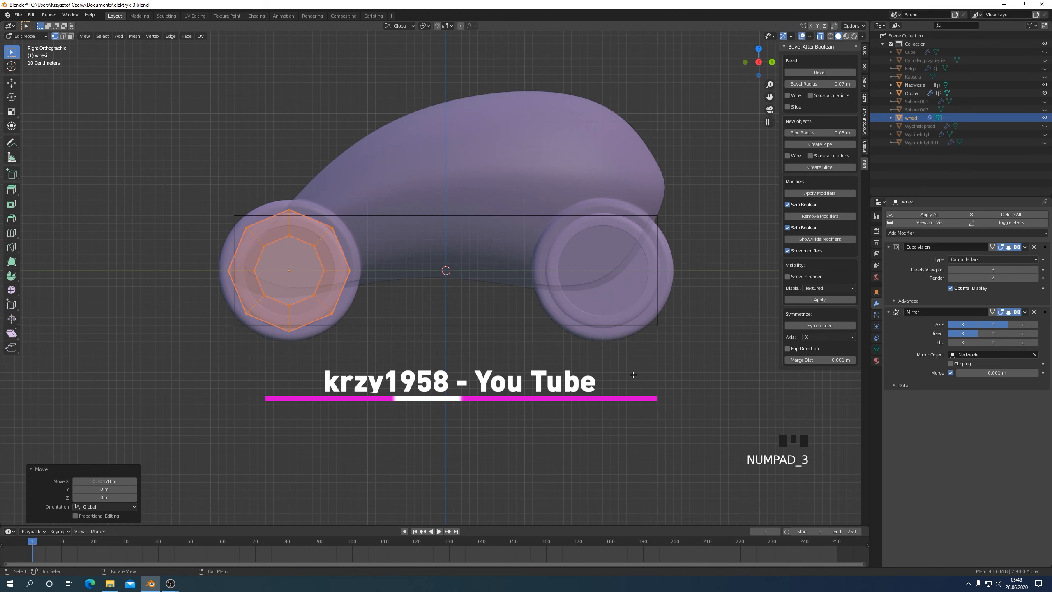
pyautogui.scroll(2, 579, 332)
pyautogui.moveTo(518, 269); pyautogui.dragTo(496, 255, button='middle')
pyautogui.press('KP_3')
pyautogui.scroll(-1, 484, 220)
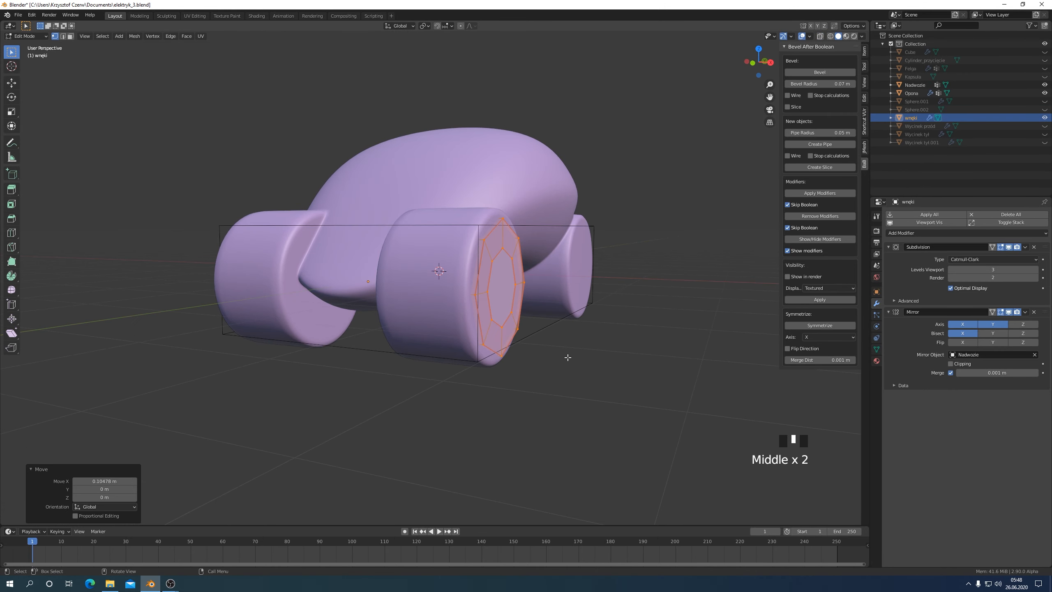
# Step: Return to Object Mode, add the car body to the selection and cut the wheel-arch cylinders from it with a brush boolean Difference
pyautogui.press('KP_1')
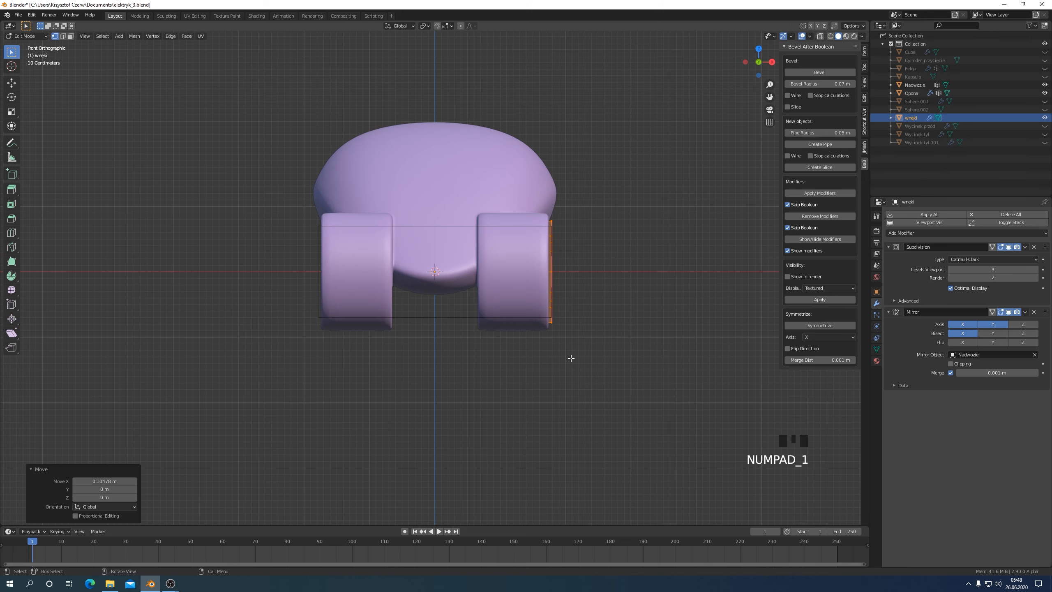
pyautogui.moveTo(583, 360); pyautogui.dragTo(533, 367, button='middle')
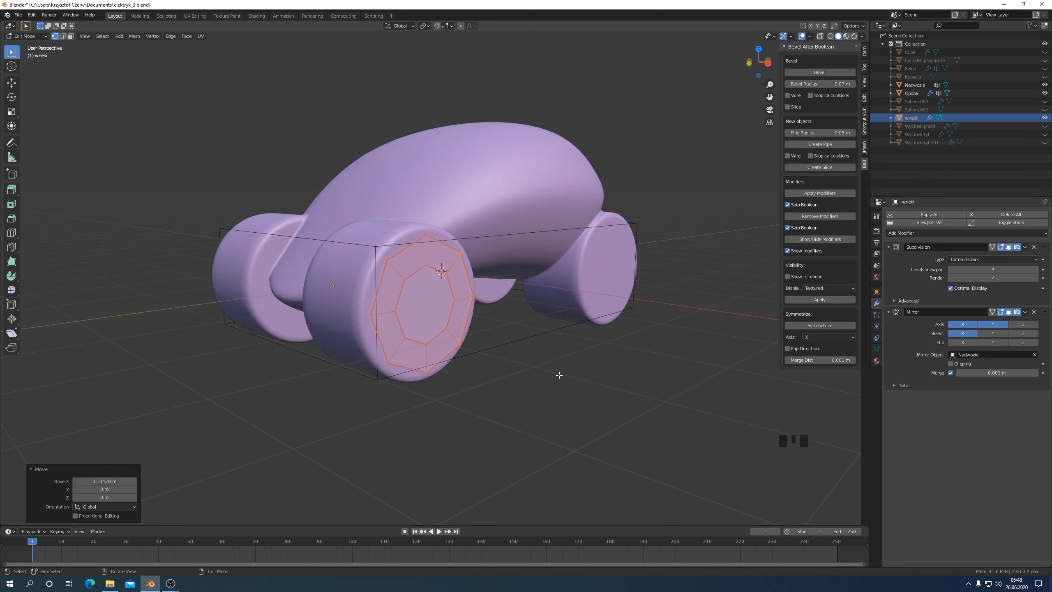
pyautogui.press('Tab')
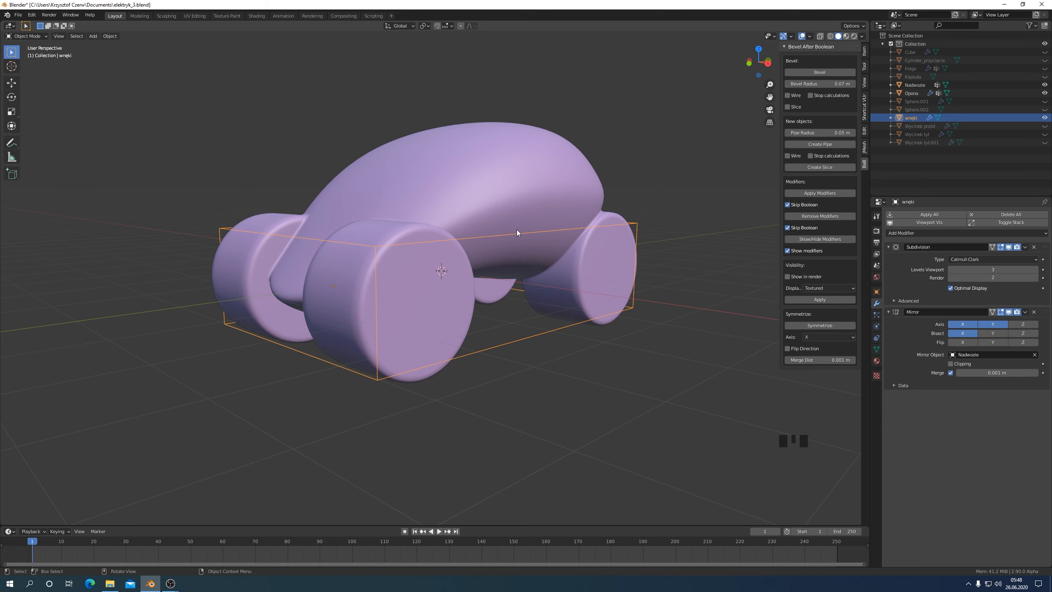
pyautogui.keyDown('shift'); pyautogui.click(514, 165); pyautogui.keyUp('shift')
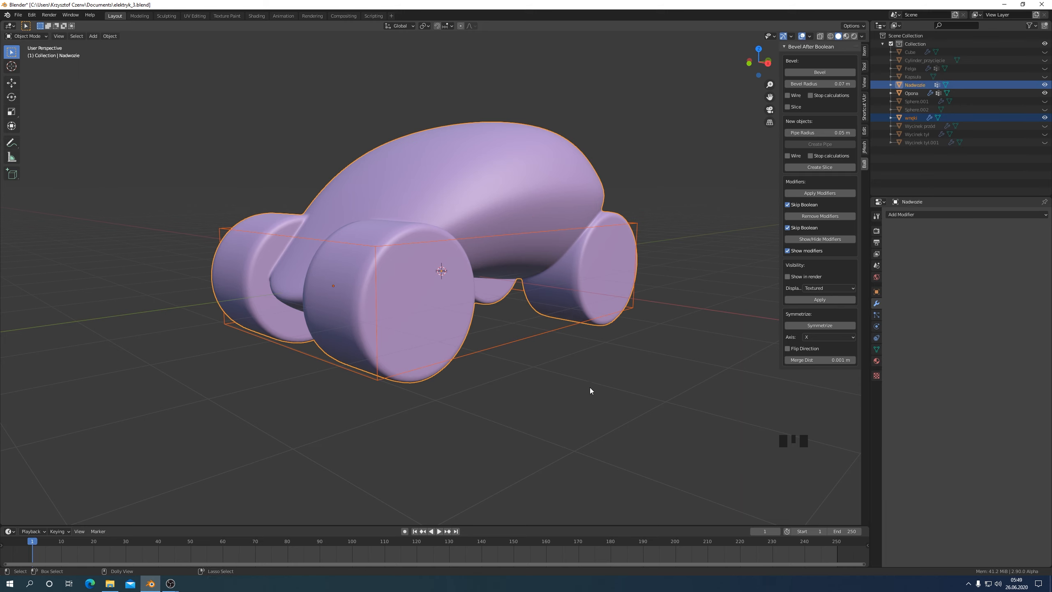
pyautogui.hotkey('ctrl', 'shift', 'b')
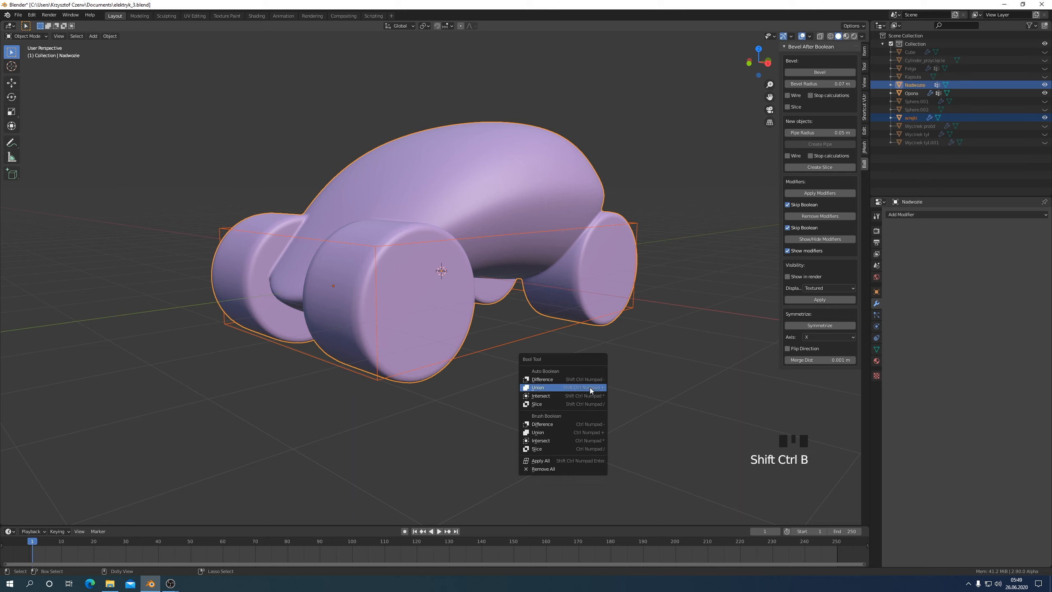
pyautogui.click(546, 427)
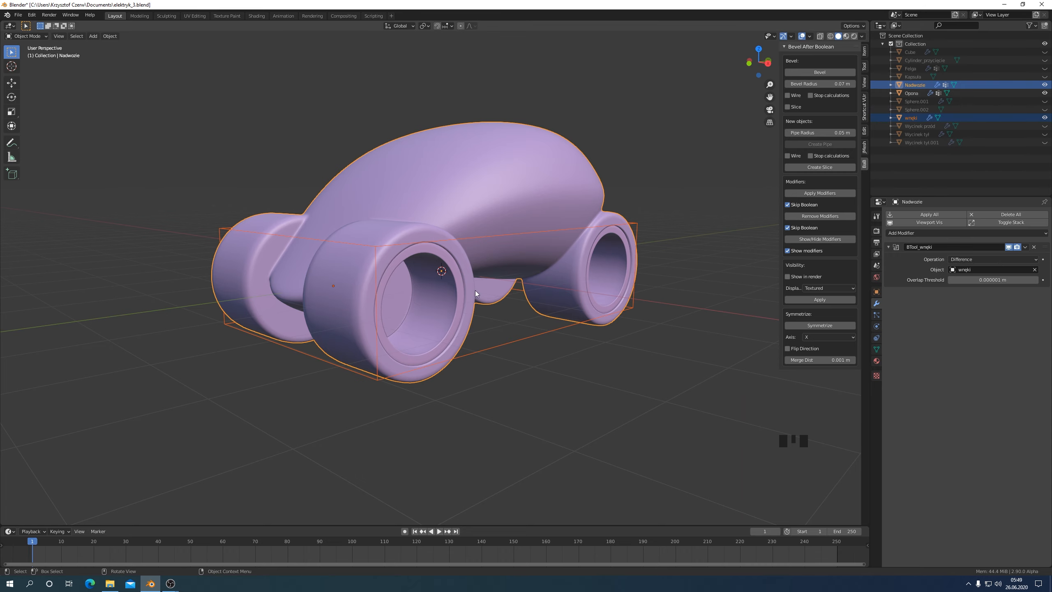
# Step: Examine the wheel openings cut into the car body from several angles and distances
pyautogui.moveTo(476, 294); pyautogui.dragTo(446, 317, button='middle')
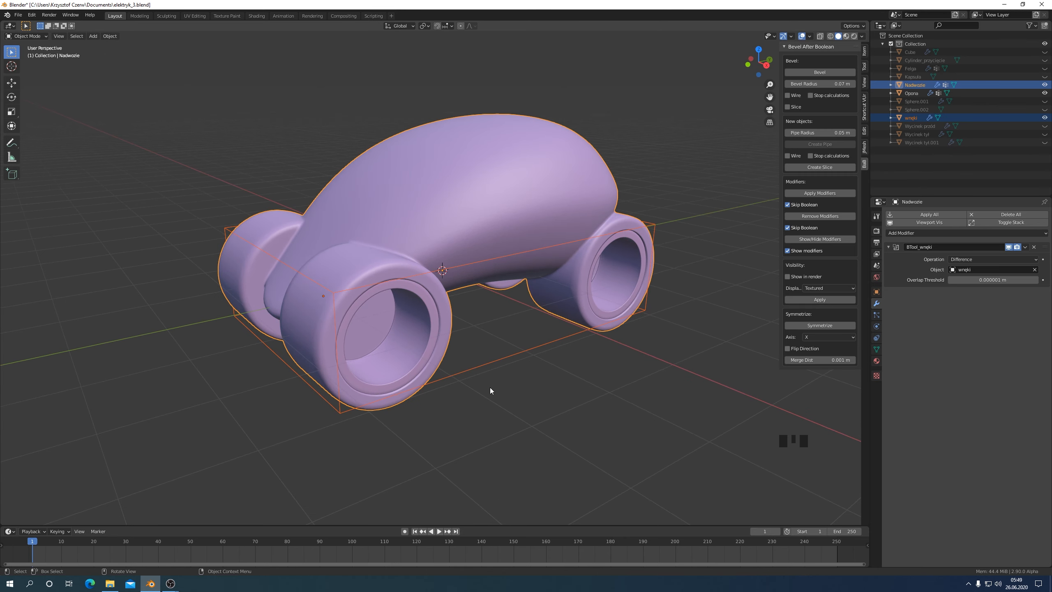
pyautogui.scroll(4, 491, 388)
pyautogui.moveTo(493, 387); pyautogui.dragTo(524, 381, button='middle')
pyautogui.scroll(-3, 496, 371)
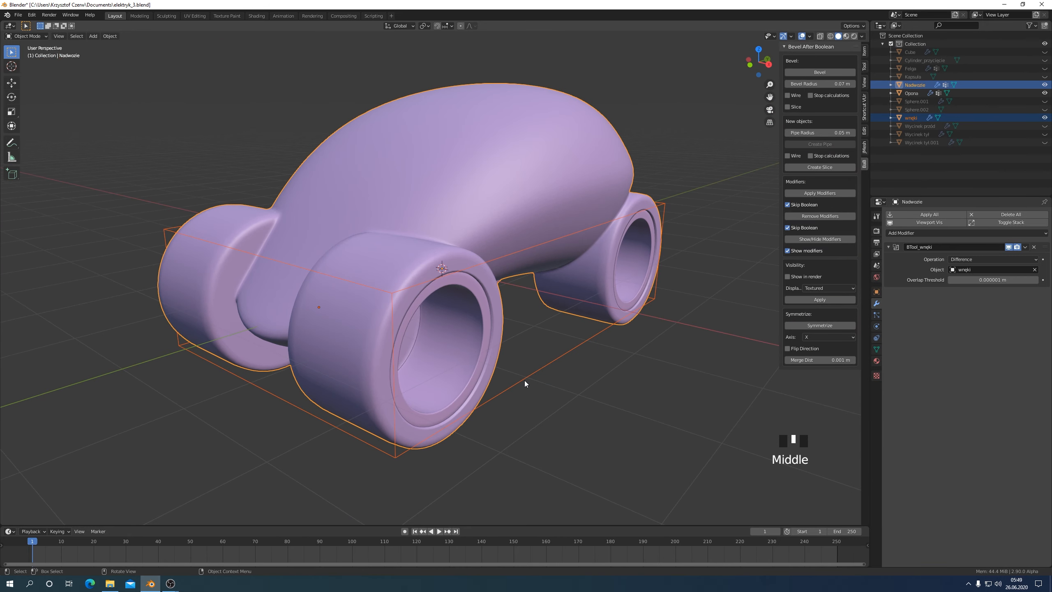
pyautogui.scroll(1, 524, 381)
pyautogui.scroll(-2, 525, 380)
pyautogui.scroll(1, 524, 380)
# Step: Scale the wheel-arch cylinder of wnęki up uniformly by about 1.04 in Edit Mode and check its fit with X-ray display
pyautogui.click(544, 365)
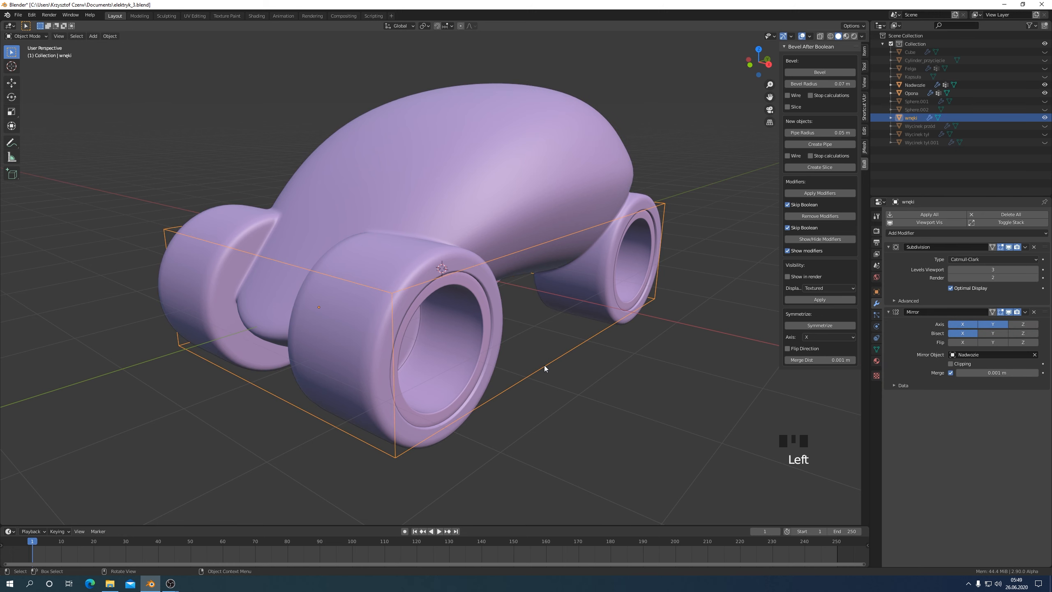
pyautogui.press('Tab')
pyautogui.scroll(-2, 616, 368)
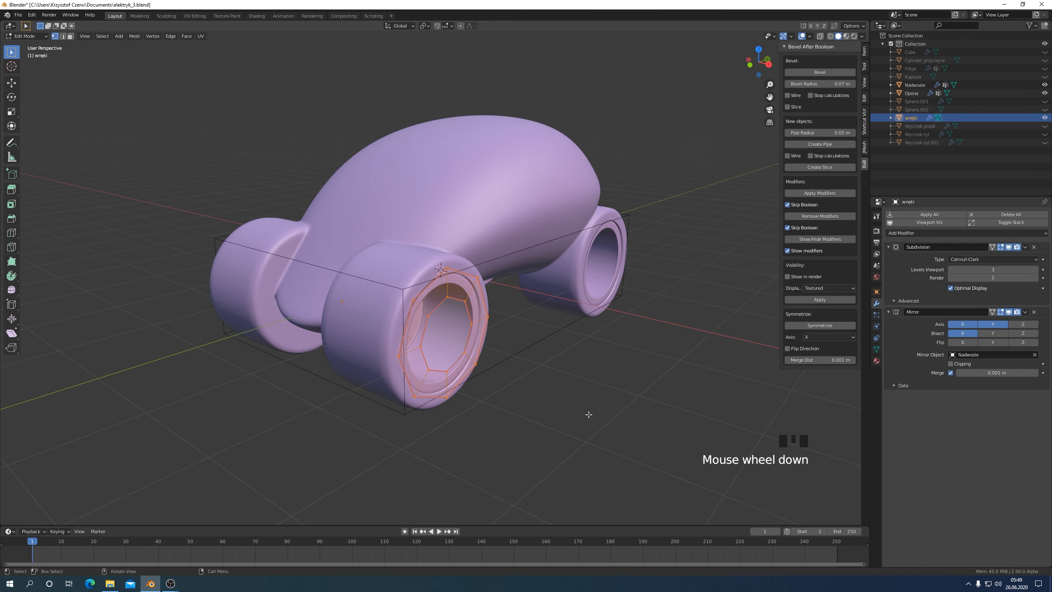
pyautogui.press('s')
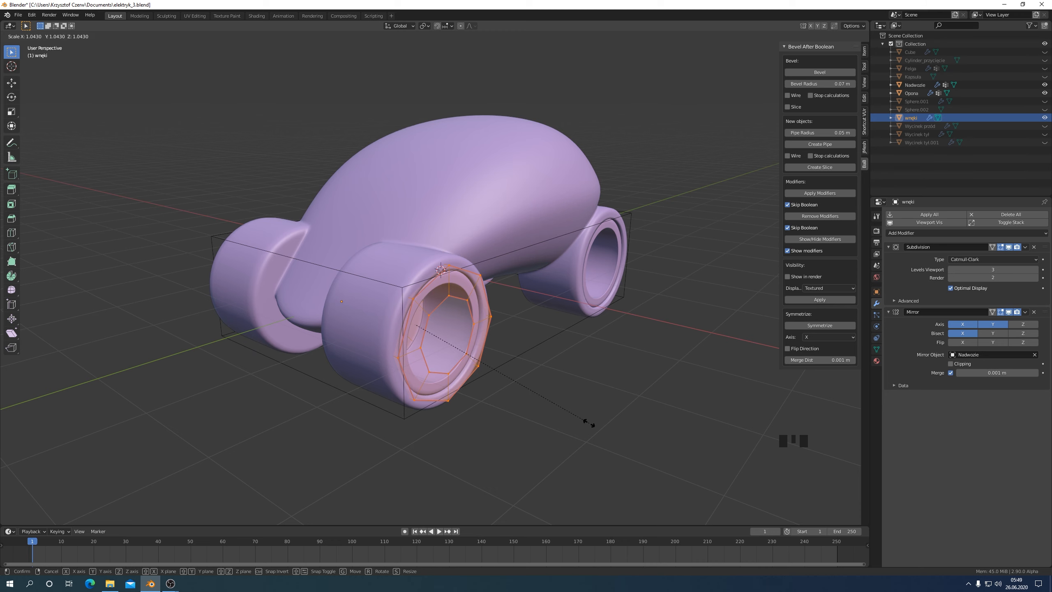
pyautogui.rightClick(588, 423)
pyautogui.moveTo(588, 423); pyautogui.dragTo(617, 423, button='middle')
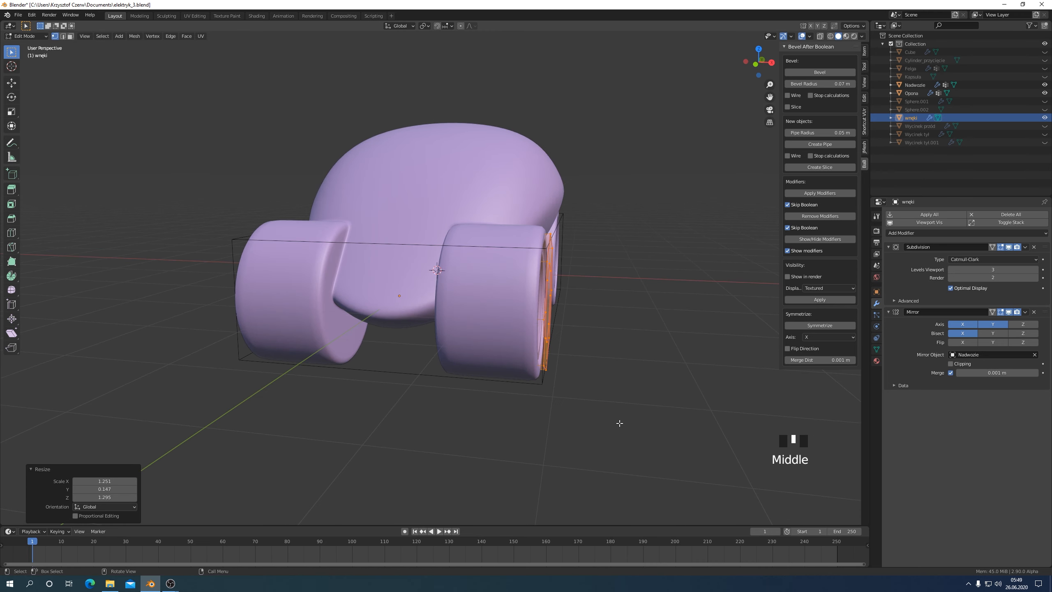
pyautogui.press('KP_1')
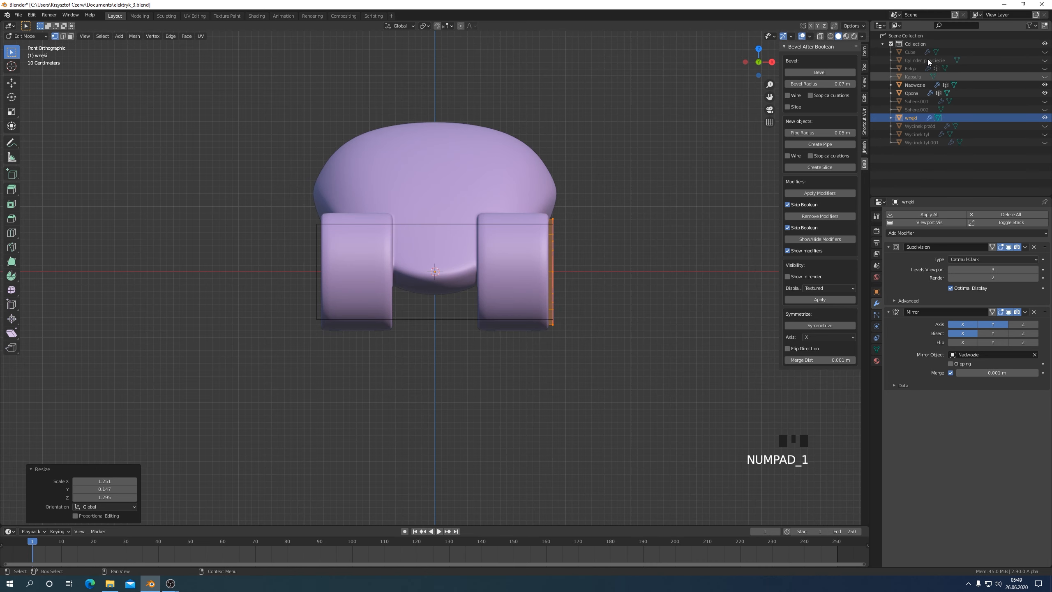
pyautogui.click(820, 36)
pyautogui.moveTo(644, 265); pyautogui.dragTo(720, 272, button='middle')
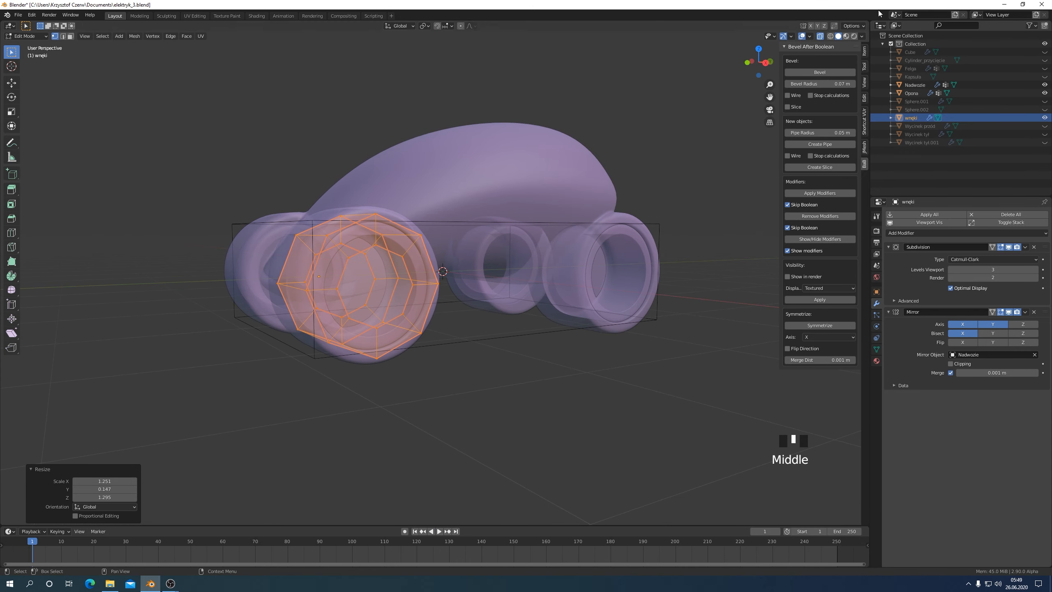
pyautogui.click(819, 36)
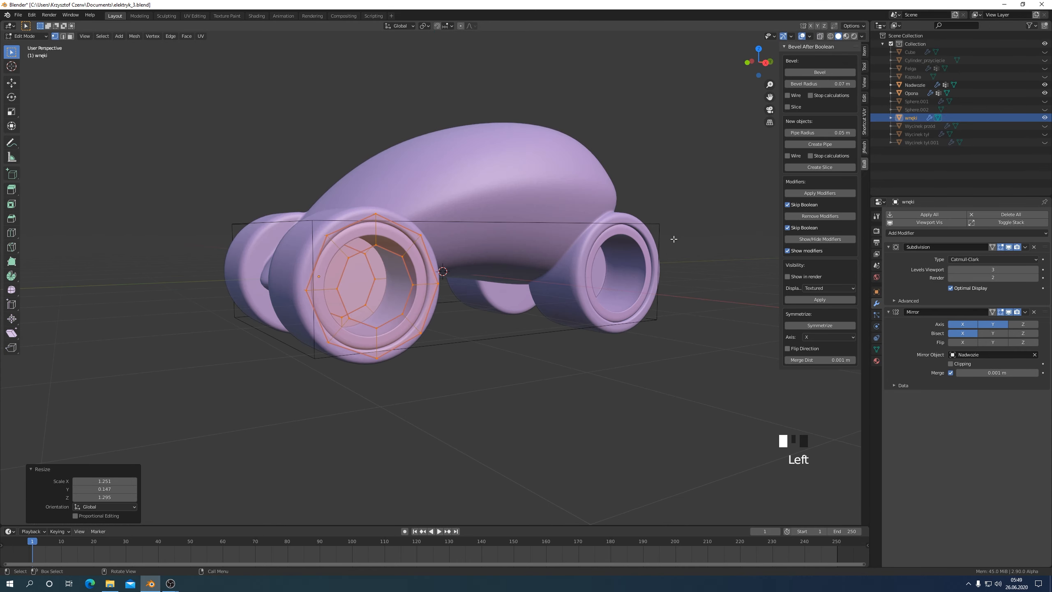
pyautogui.moveTo(674, 238); pyautogui.dragTo(687, 270, button='middle')
# Step: Return to Object Mode, select the car body and bevel the boolean edges with a radius of 0.02 m
pyautogui.press('Tab')
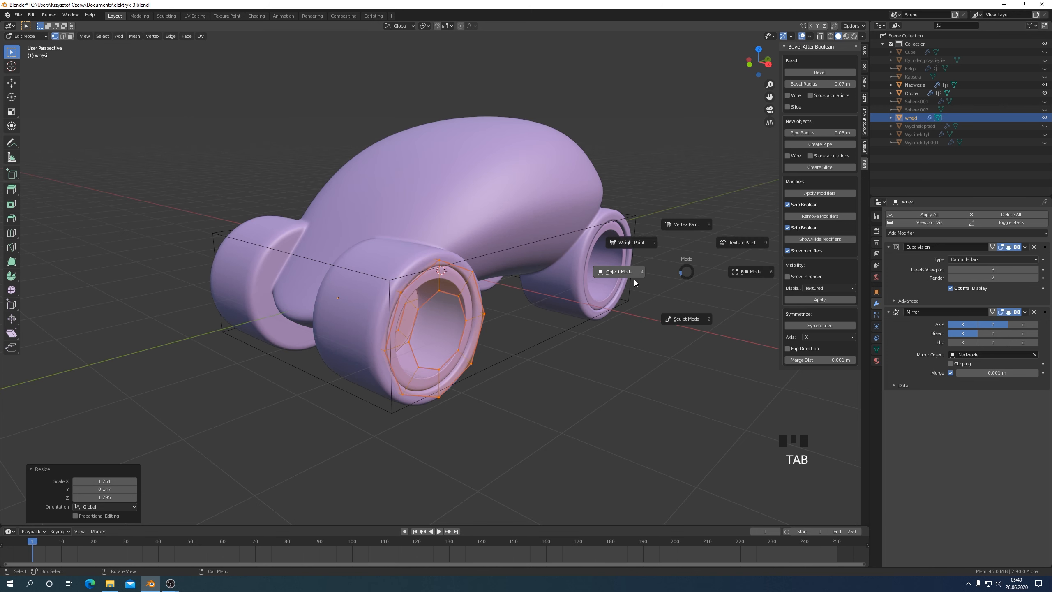
pyautogui.click(495, 192)
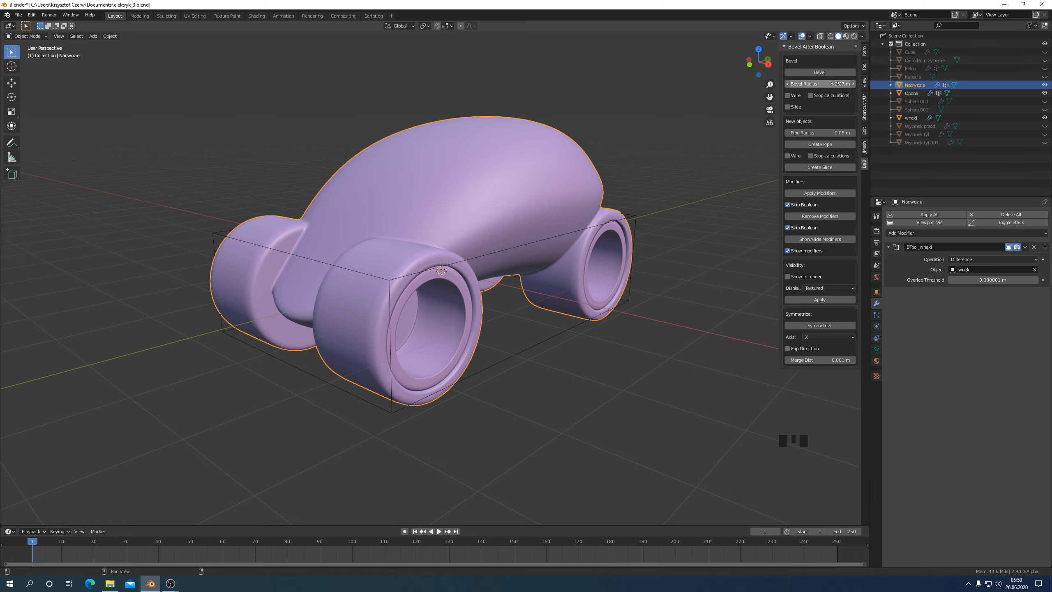
pyautogui.click(836, 83)
pyautogui.press('BackSpace')
pyautogui.press('BackSpace')
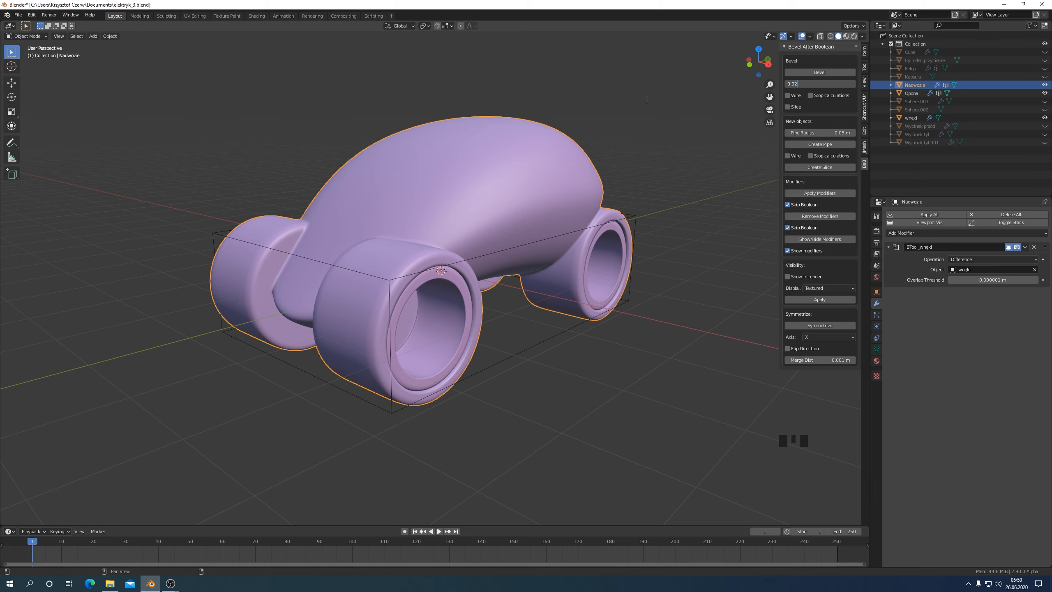
pyautogui.press('Return')
pyautogui.click(820, 72)
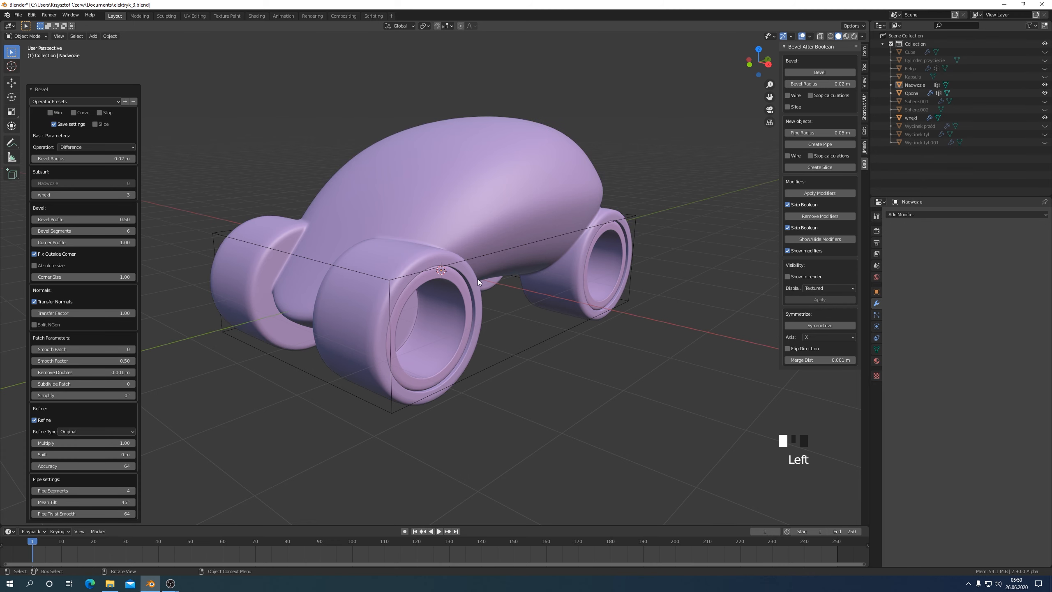
# Step: Turn on the wireframe overlay and examine the bevelled edges of the wheel openings
pyautogui.scroll(5, 399, 294)
pyautogui.moveTo(399, 301); pyautogui.dragTo(558, 321, button='middle')
pyautogui.scroll(-3, 521, 302)
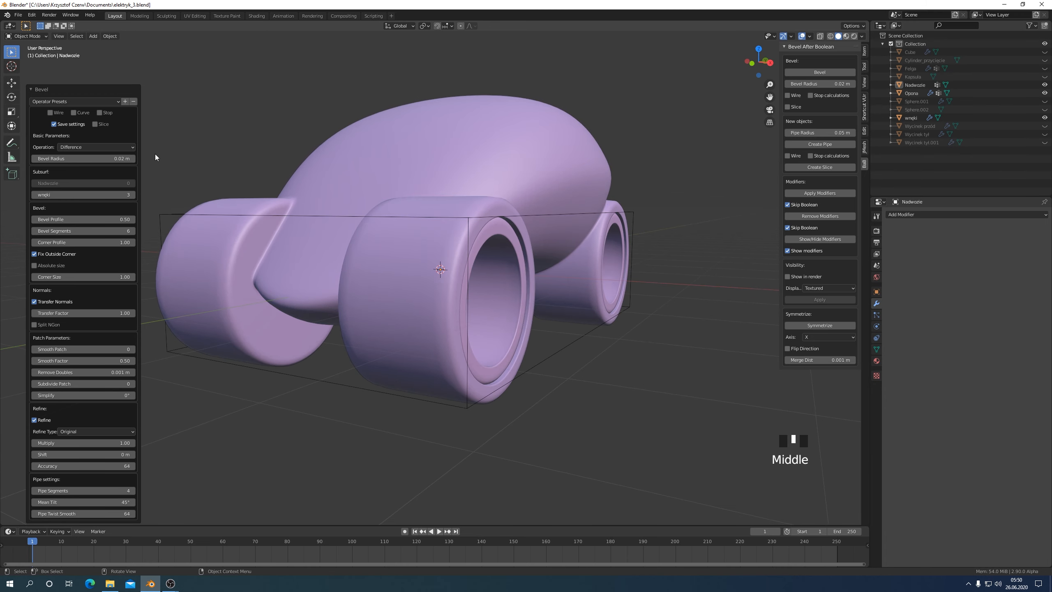
pyautogui.moveTo(445, 266); pyautogui.dragTo(438, 374, button='middle')
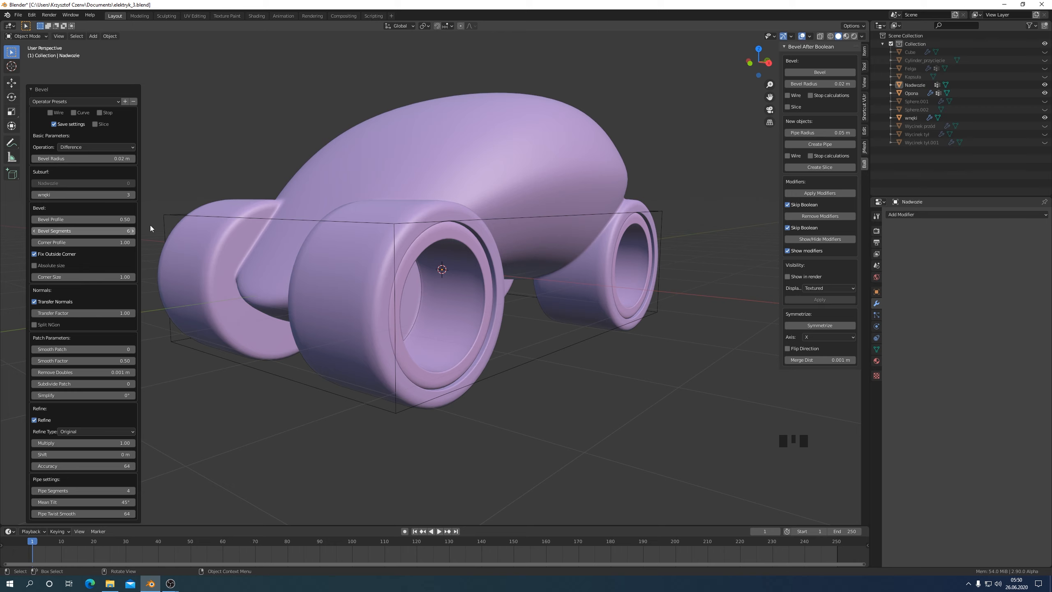
pyautogui.click(810, 37)
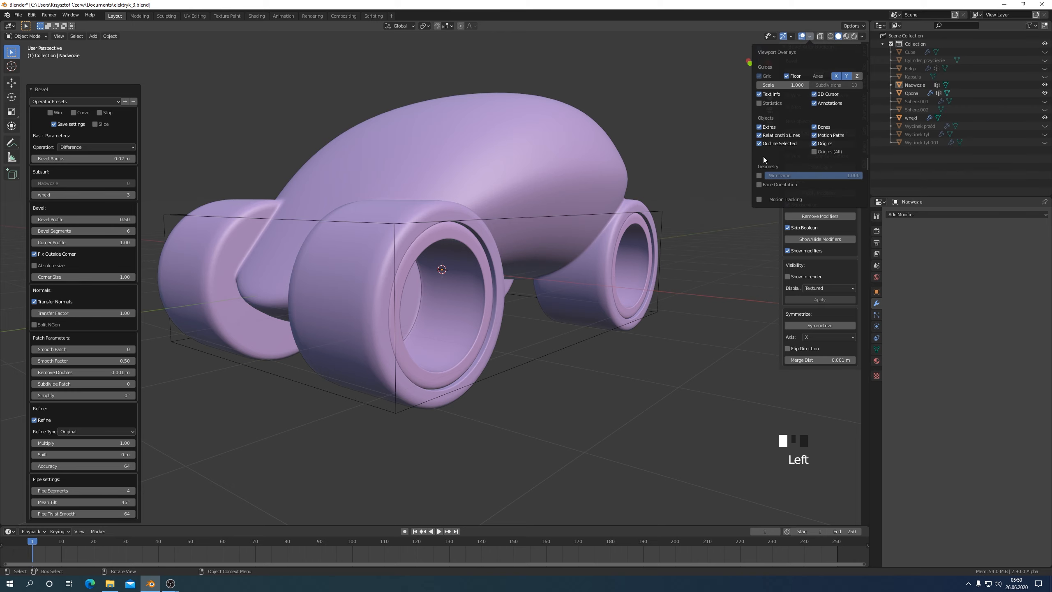
pyautogui.click(759, 175)
pyautogui.scroll(2, 501, 355)
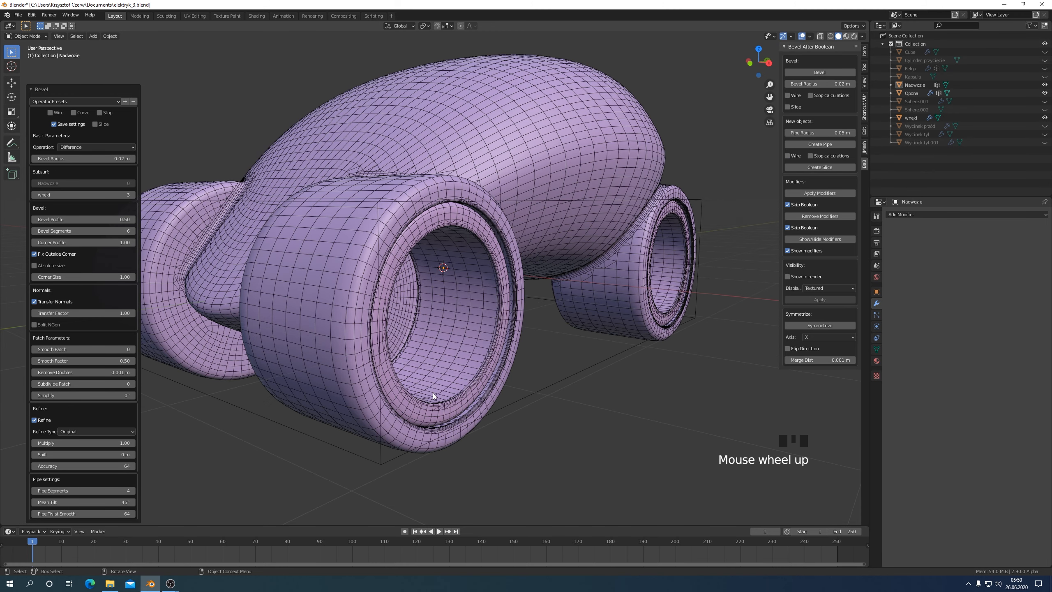
# Step: Set the bevel segments to 3, check the resulting mesh and turn off the wireframe overlay
pyautogui.click(121, 230)
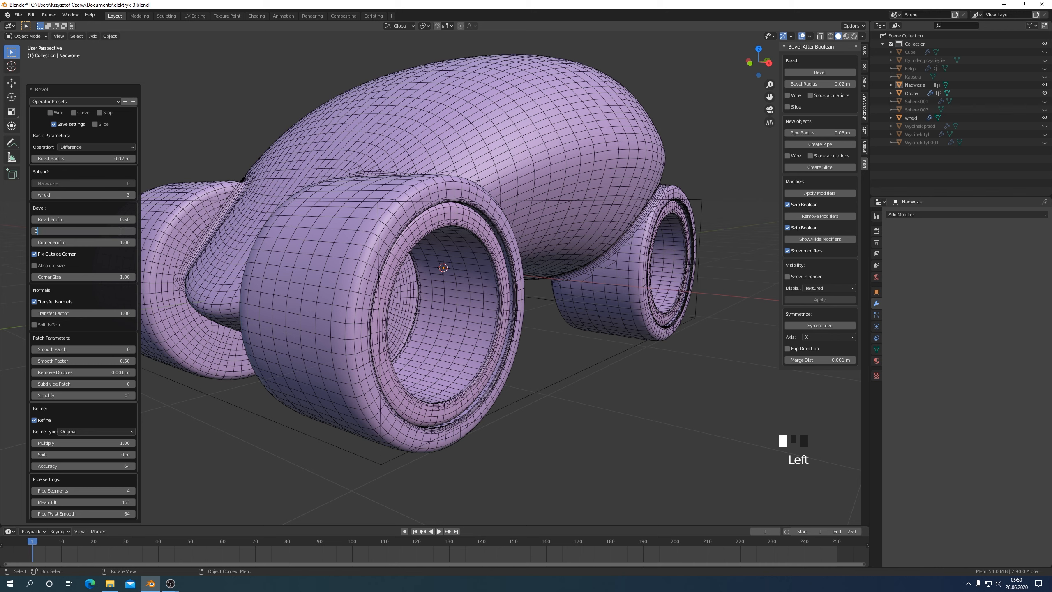
pyautogui.write('3')
pyautogui.press('Return')
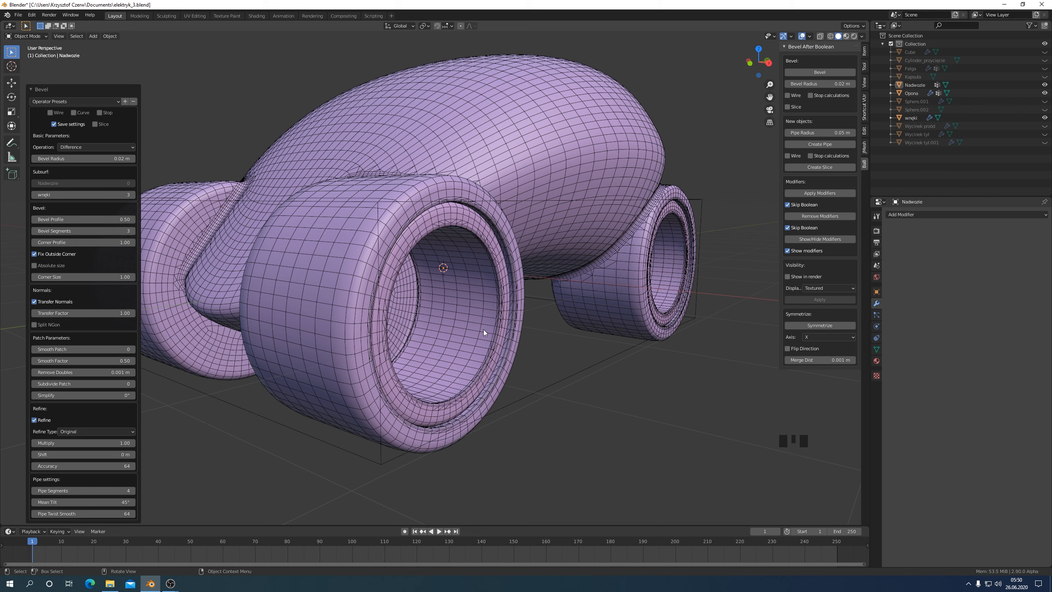
pyautogui.scroll(-2, 538, 350)
pyautogui.moveTo(523, 350); pyautogui.dragTo(476, 356, button='middle')
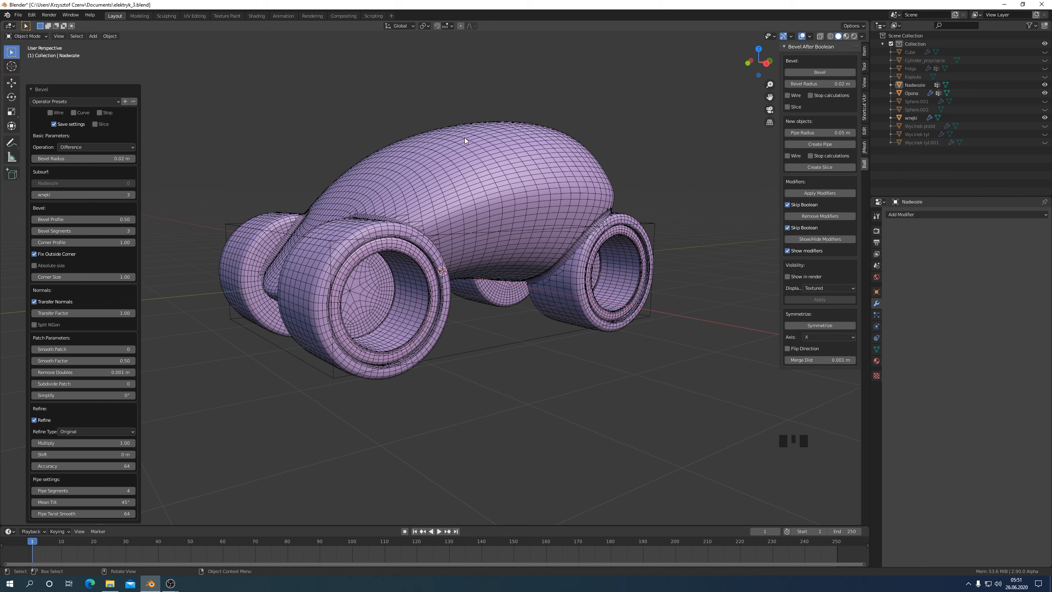
pyautogui.click(810, 37)
pyautogui.click(765, 175)
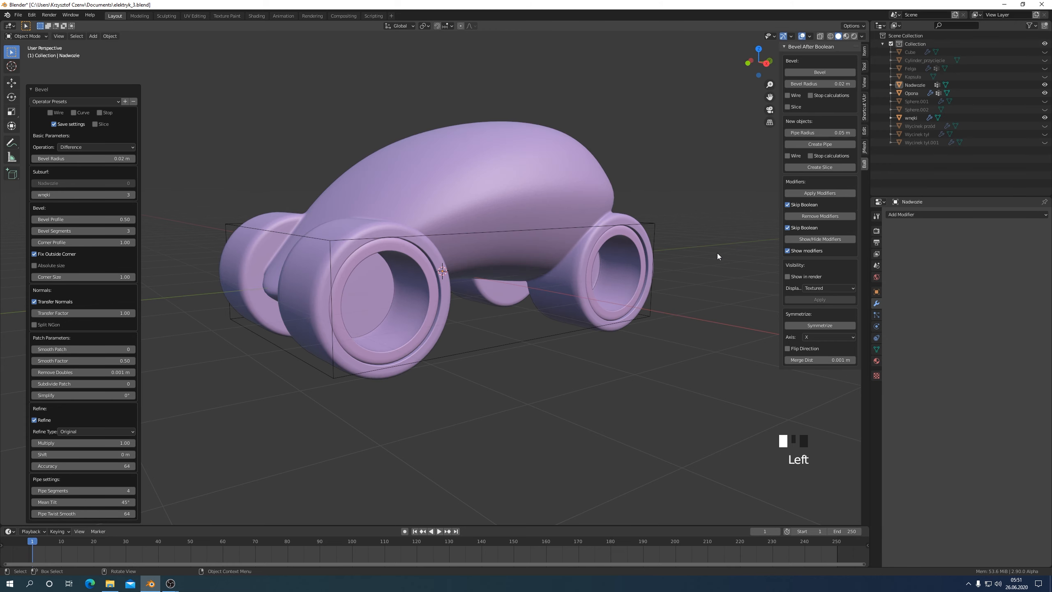
# Step: Select the wheel-arch boolean object wnęki and delete it from the scene
pyautogui.moveTo(716, 253); pyautogui.dragTo(663, 262, button='middle')
pyautogui.press('KP_3')
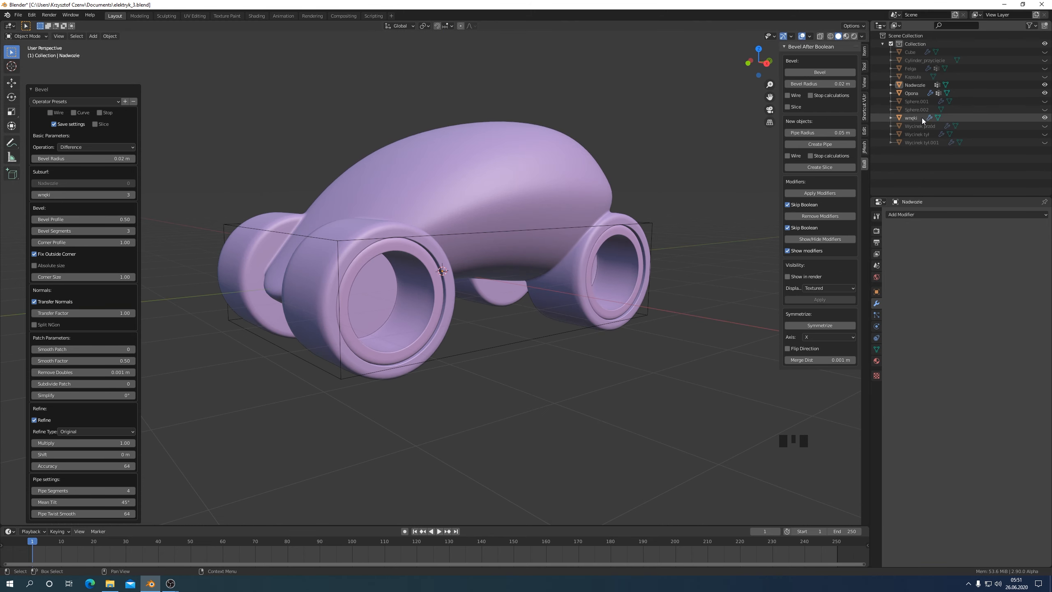
pyautogui.click(517, 192)
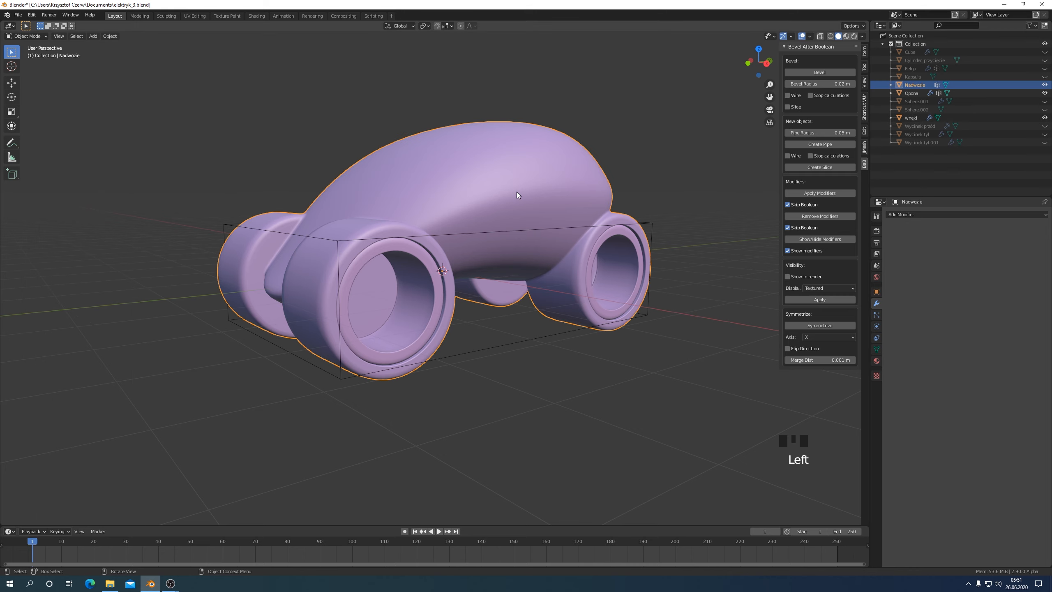
pyautogui.click(648, 318)
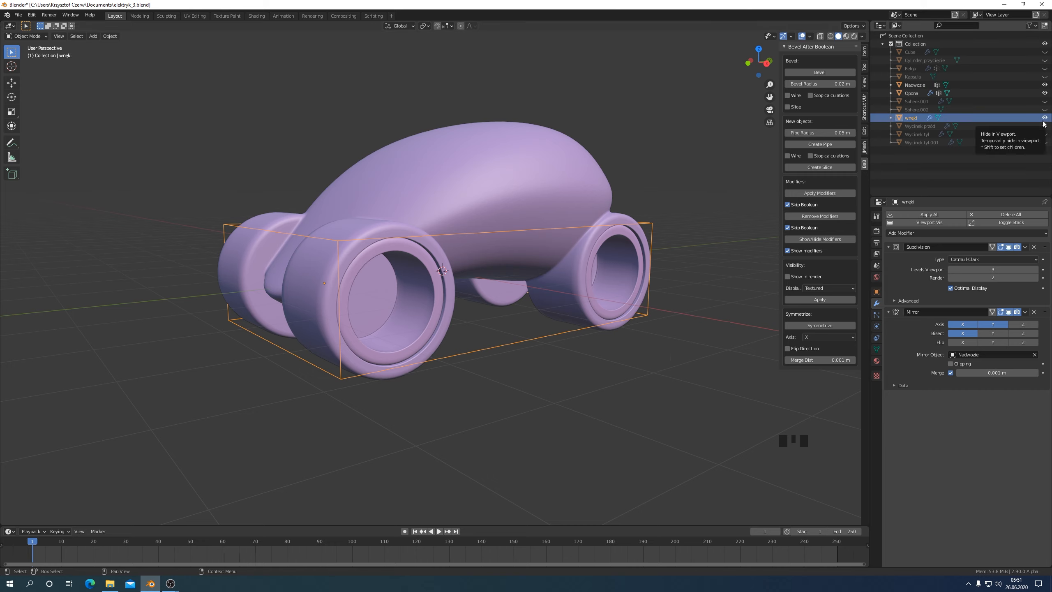
pyautogui.press('x')
pyautogui.click(662, 332)
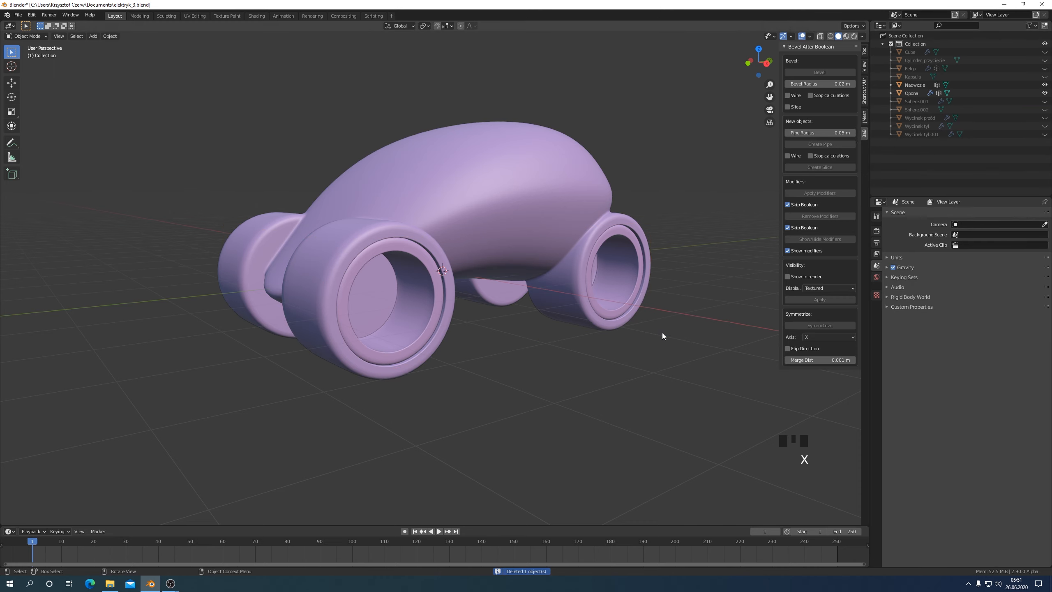
# Step: Unhide the rim object Felga and check how the wheels sit in the arch openings
pyautogui.moveTo(663, 333); pyautogui.dragTo(612, 310, button='middle')
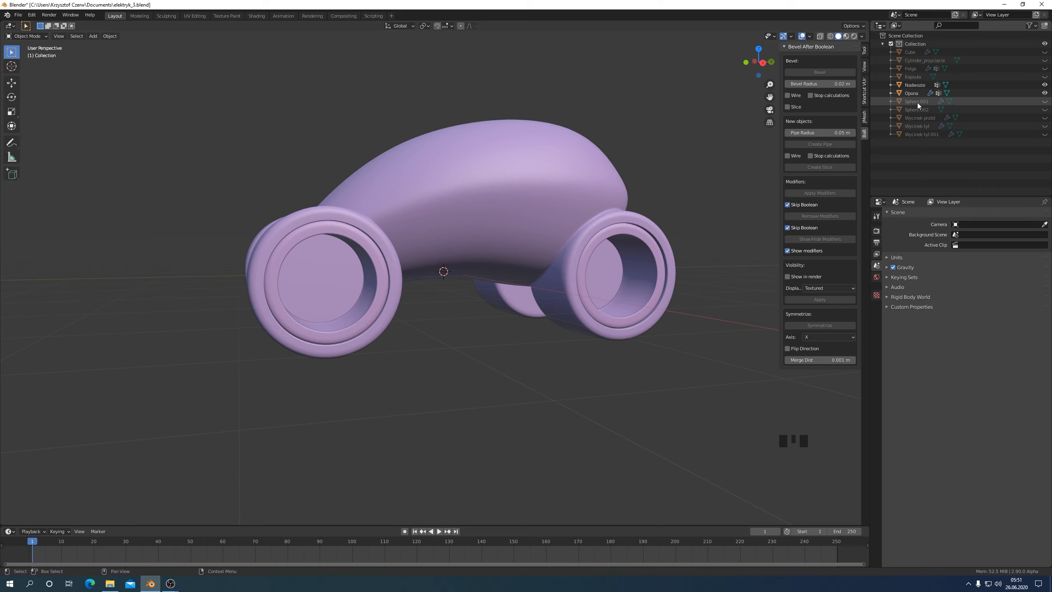
pyautogui.click(1045, 69)
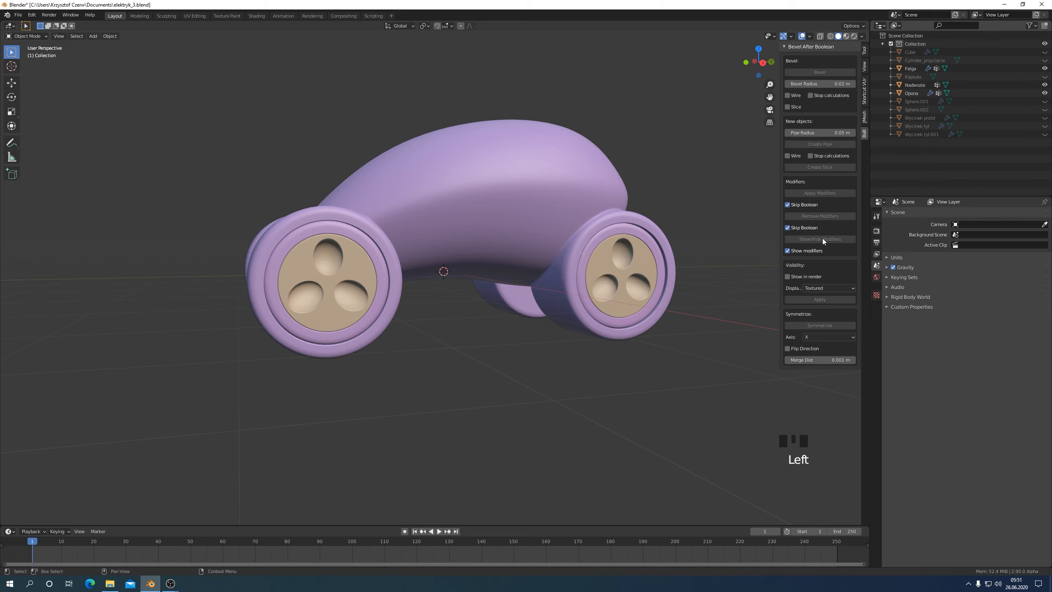
pyautogui.moveTo(638, 321); pyautogui.dragTo(635, 322, button='middle')
pyautogui.scroll(2, 454, 352)
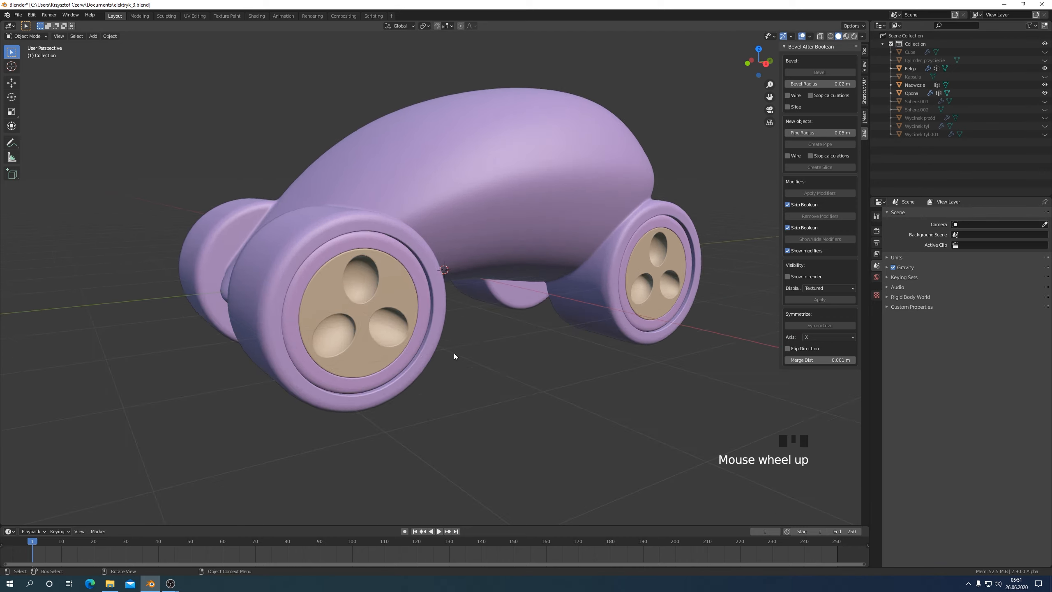
pyautogui.moveTo(454, 352)
pyautogui.mouseDown(button='middle')
pyautogui.moveTo(605, 350)
pyautogui.moveTo(446, 347)
pyautogui.mouseUp(button='middle')
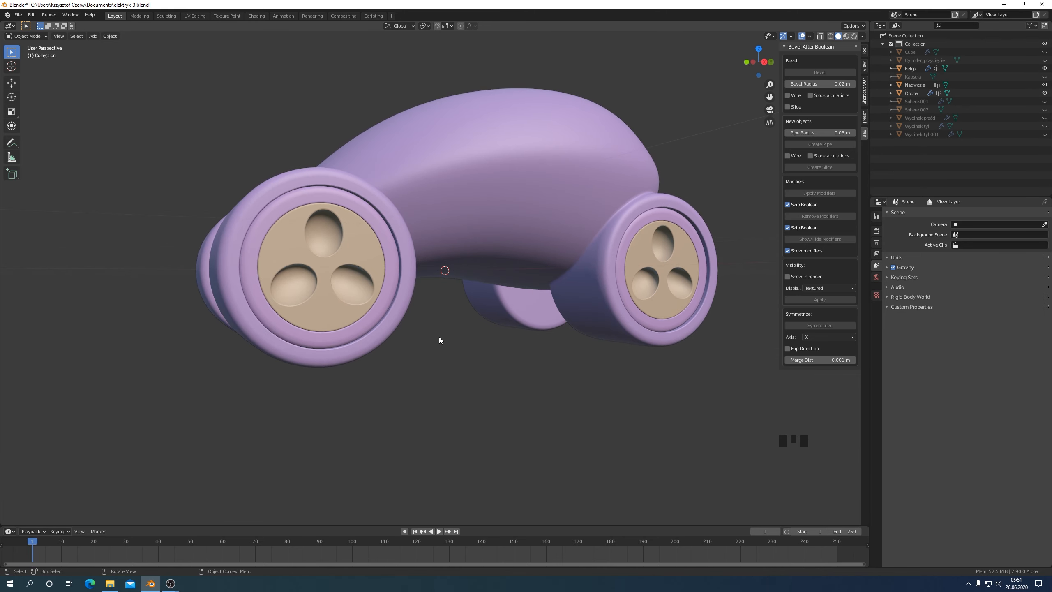
# Step: From the right view, briefly unhide and rehide each hidden object, from Cube down to Wycinek tył.001, to see what it contains
pyautogui.press('KP_3')
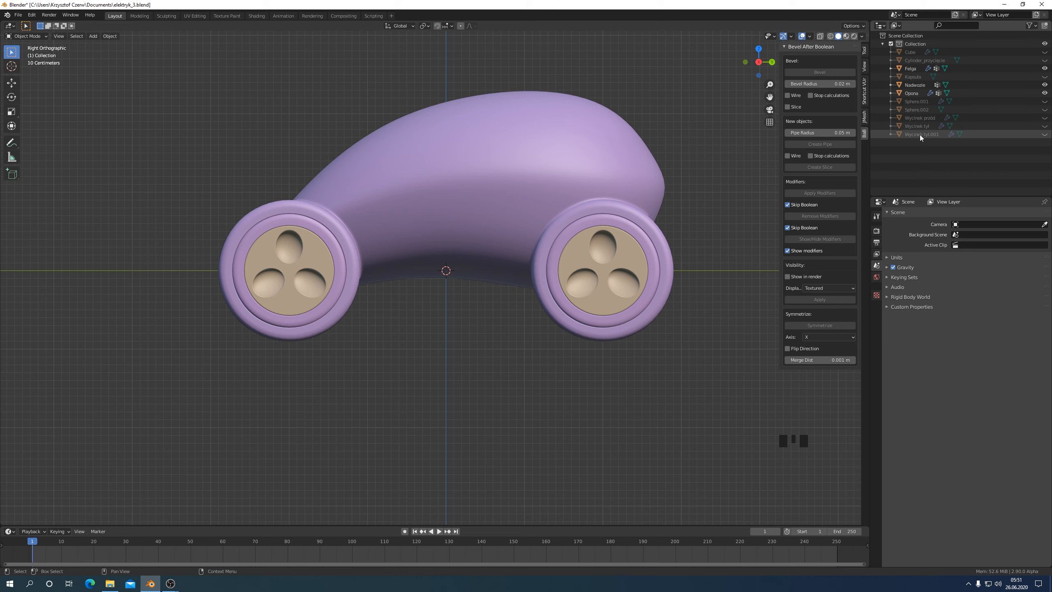
pyautogui.click(1045, 53)
pyautogui.click(1042, 53)
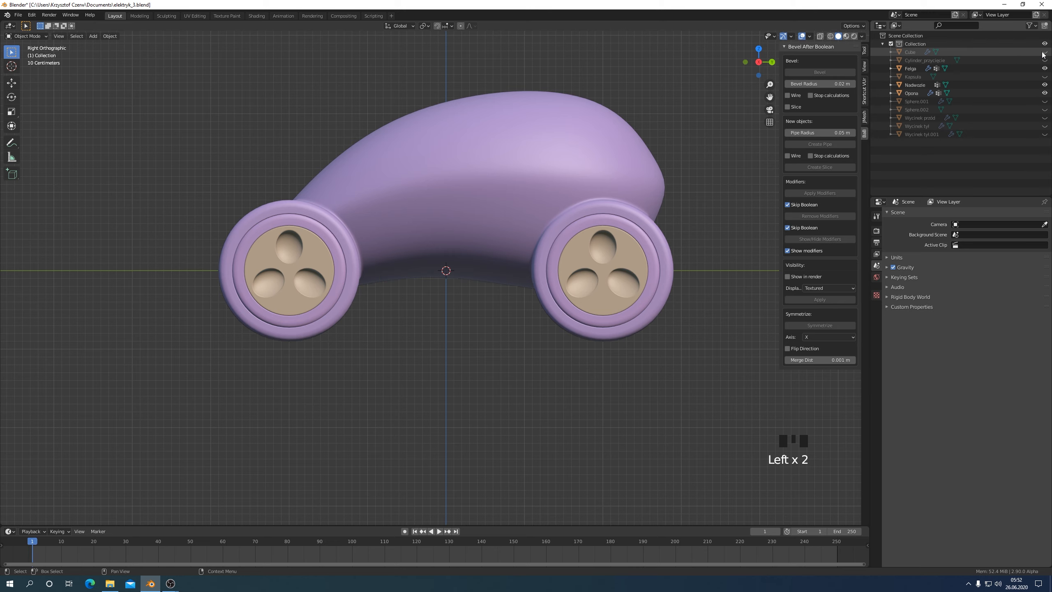
pyautogui.click(1044, 61)
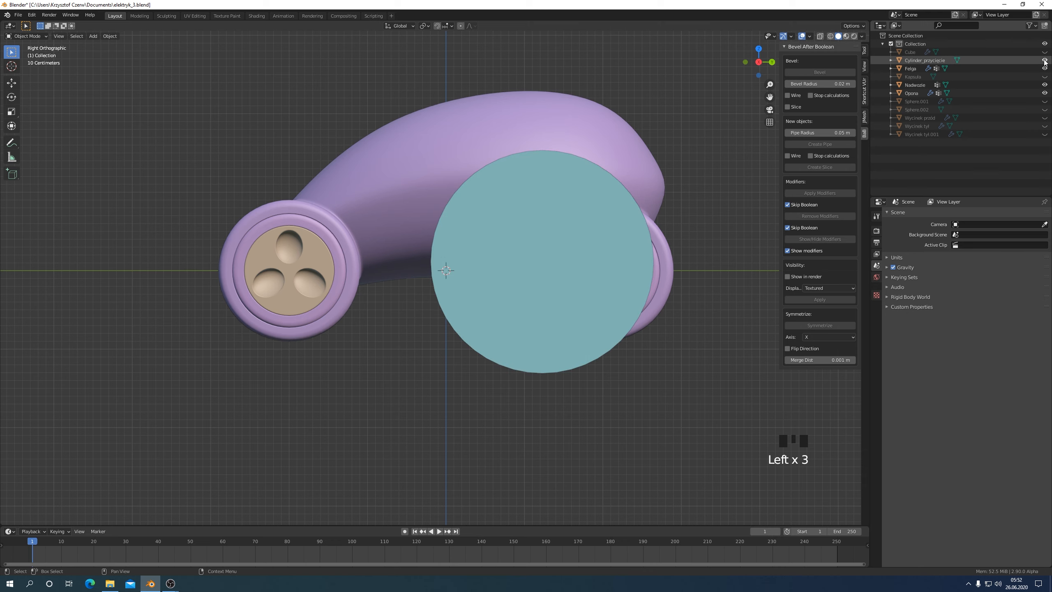
pyautogui.click(1044, 60)
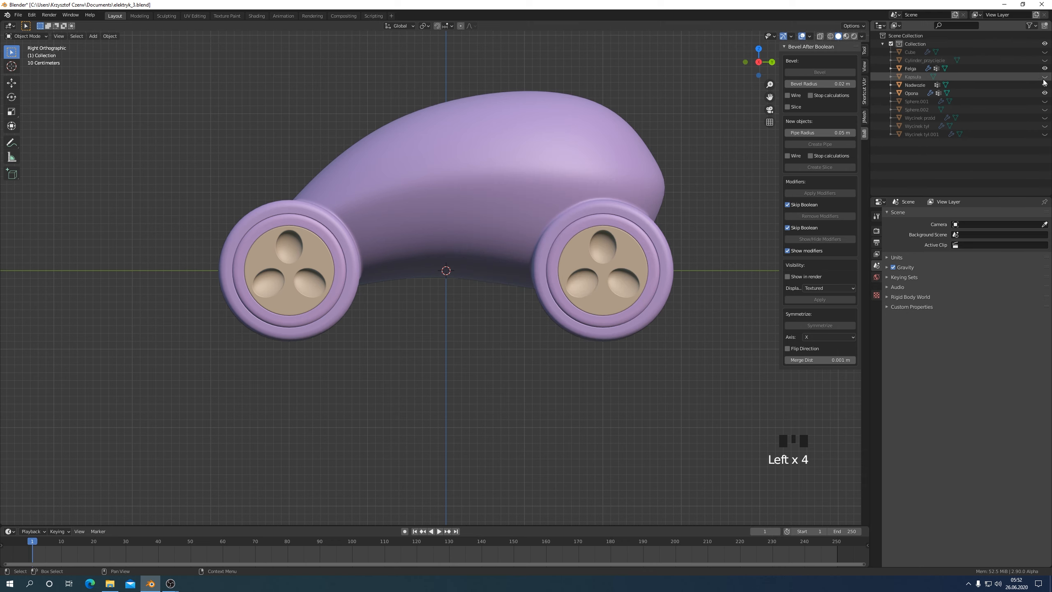
pyautogui.click(1044, 78)
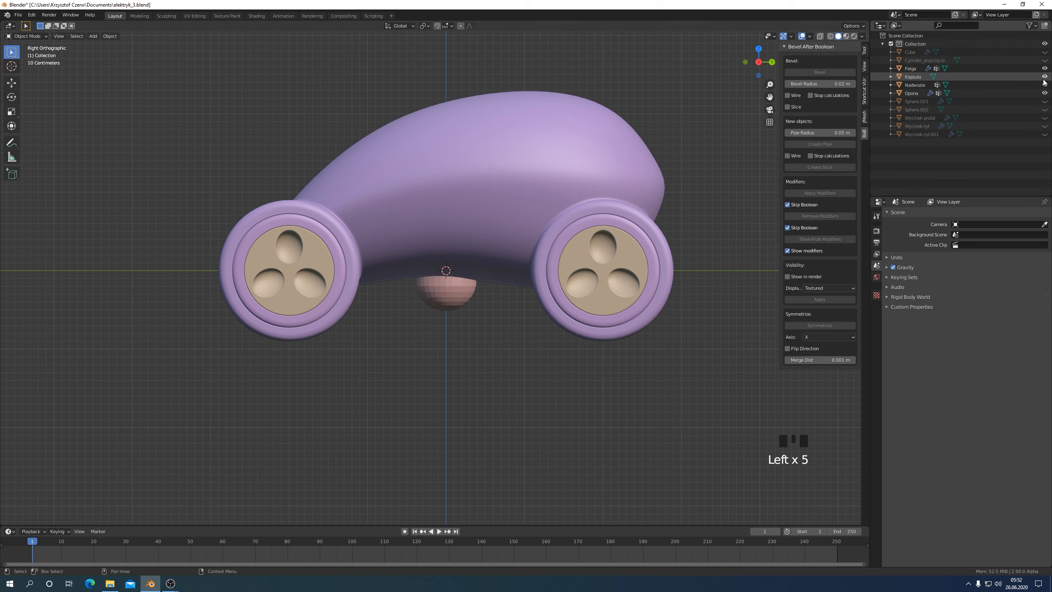
pyautogui.click(1044, 101)
pyautogui.click(1044, 102)
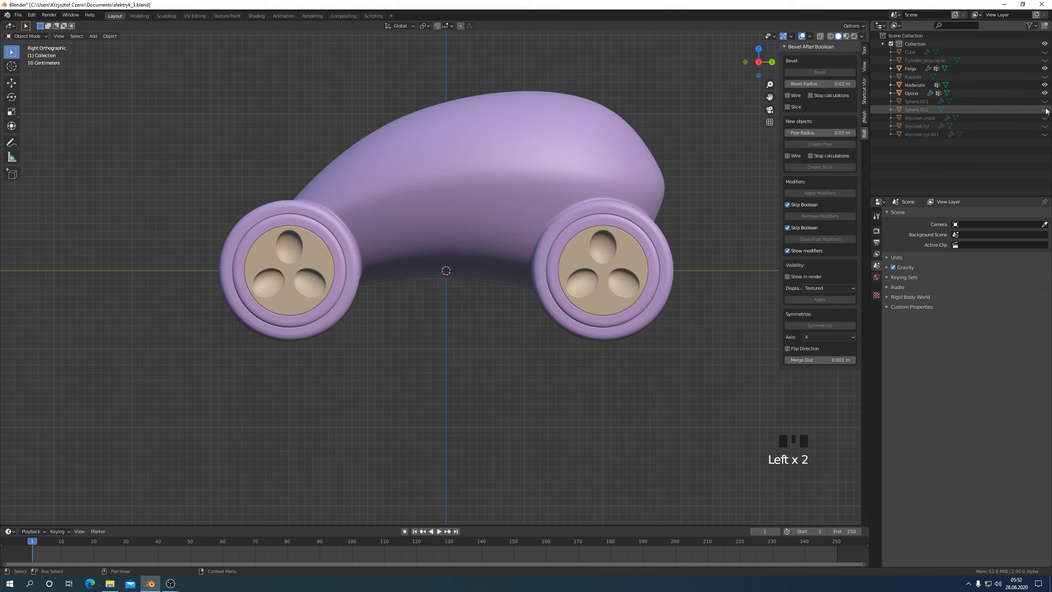
pyautogui.click(1045, 109)
pyautogui.click(1045, 109)
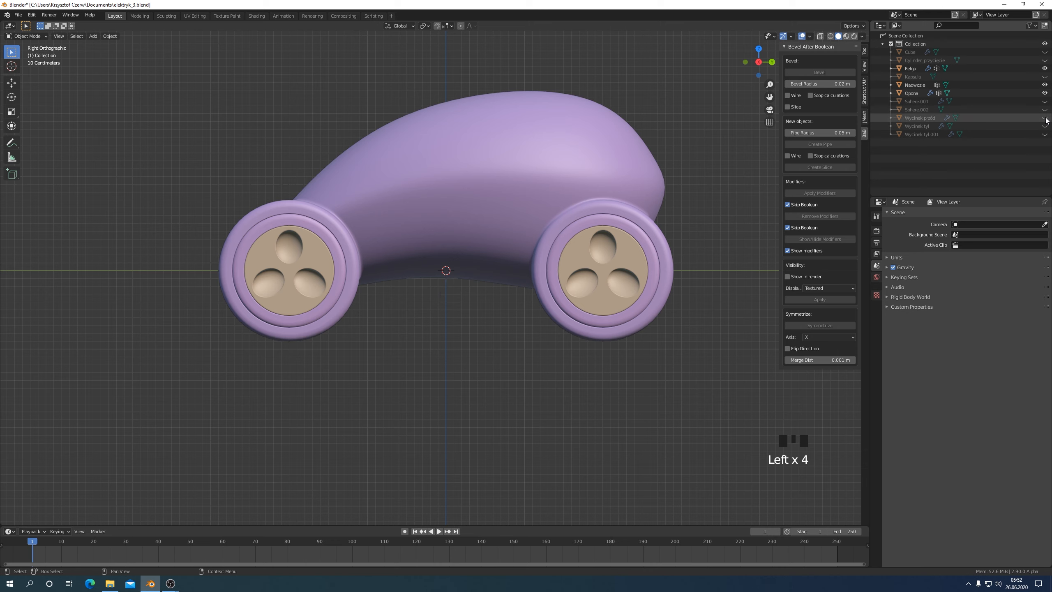
pyautogui.click(1045, 117)
pyautogui.click(1045, 118)
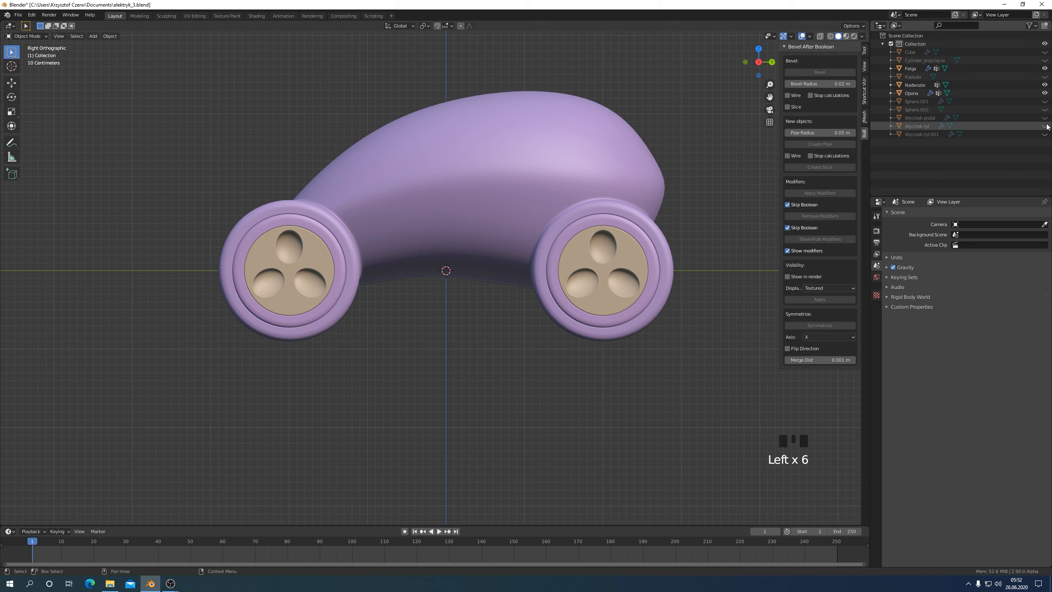
pyautogui.click(1045, 126)
pyautogui.click(1044, 126)
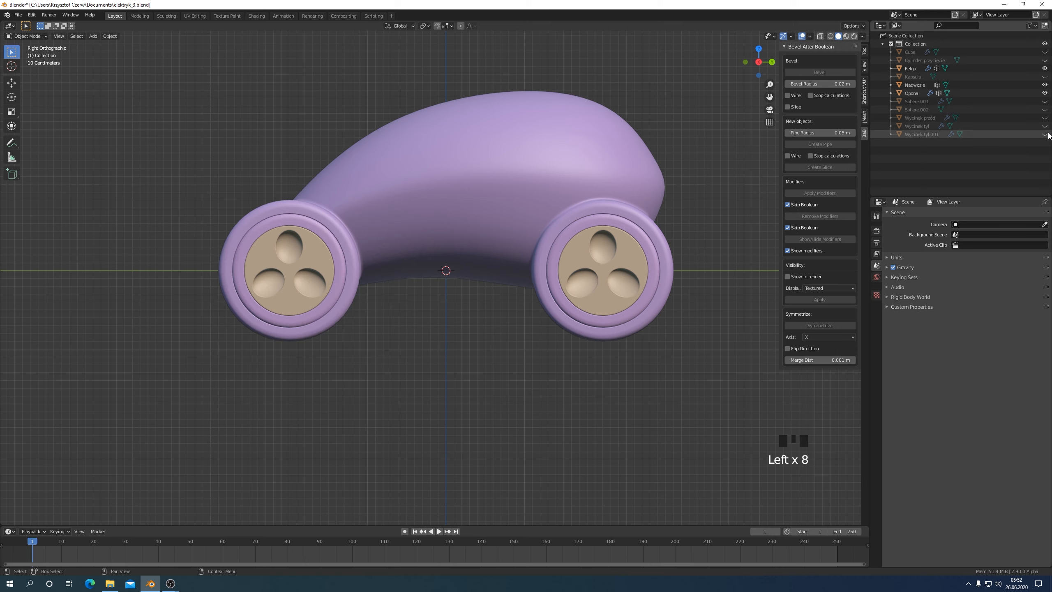
pyautogui.click(1046, 135)
pyautogui.click(1046, 134)
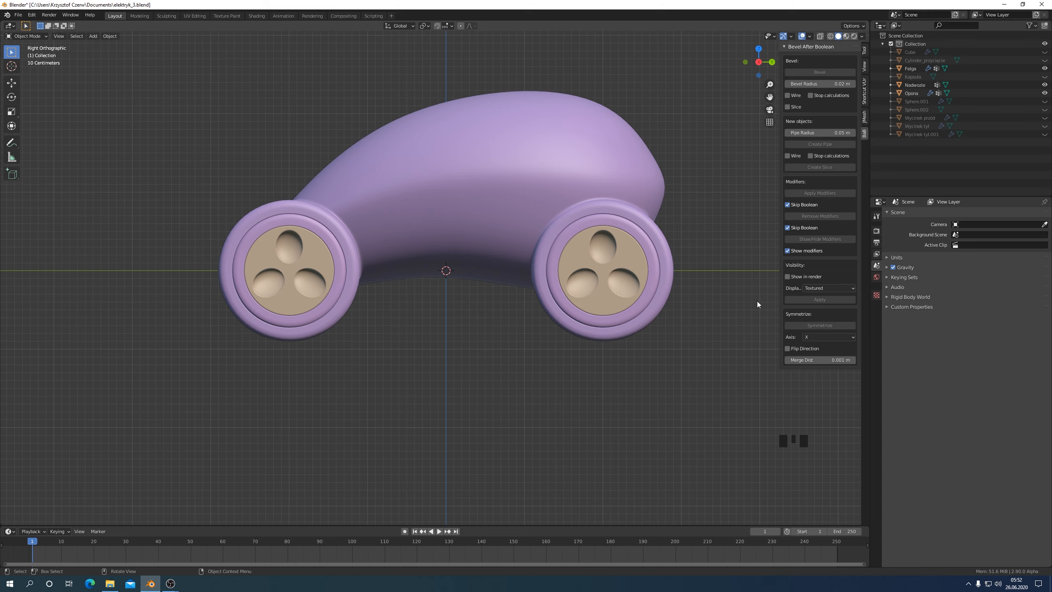
# Step: Add a 2 m mesh cube at the world origin, between the front and rear wheels
pyautogui.scroll(-2, 626, 339)
pyautogui.moveTo(625, 339); pyautogui.dragTo(648, 337, button='middle')
pyautogui.press('KP_3')
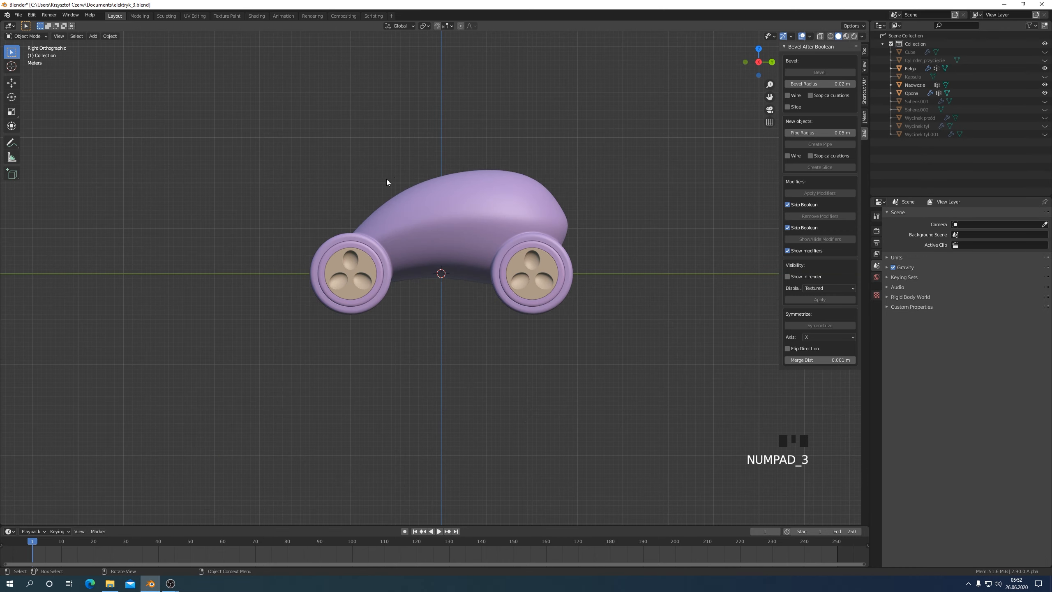
pyautogui.scroll(3, 384, 184)
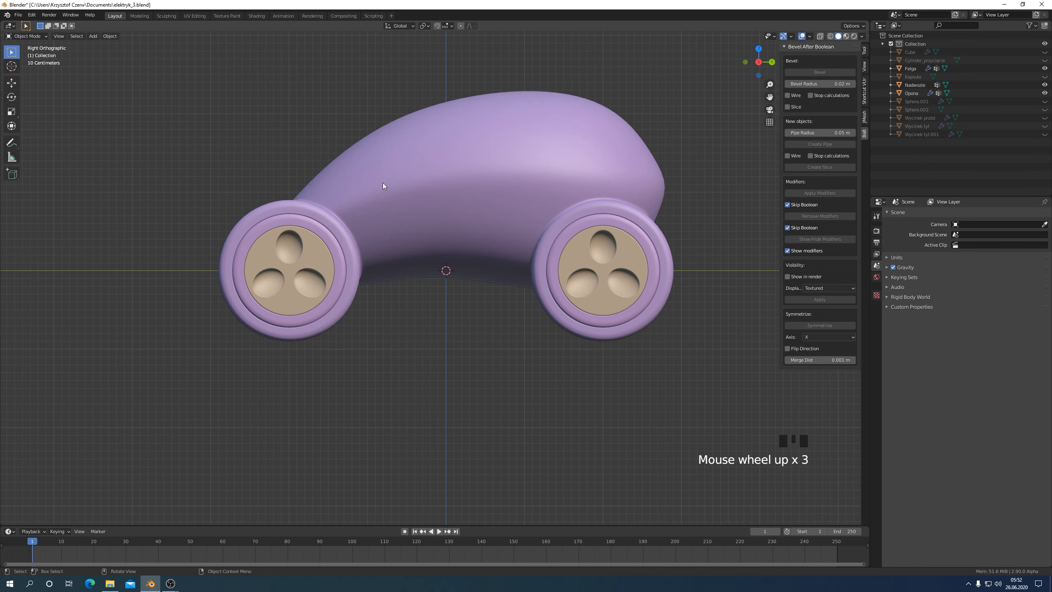
pyautogui.click(92, 36)
pyautogui.moveTo(104, 45)
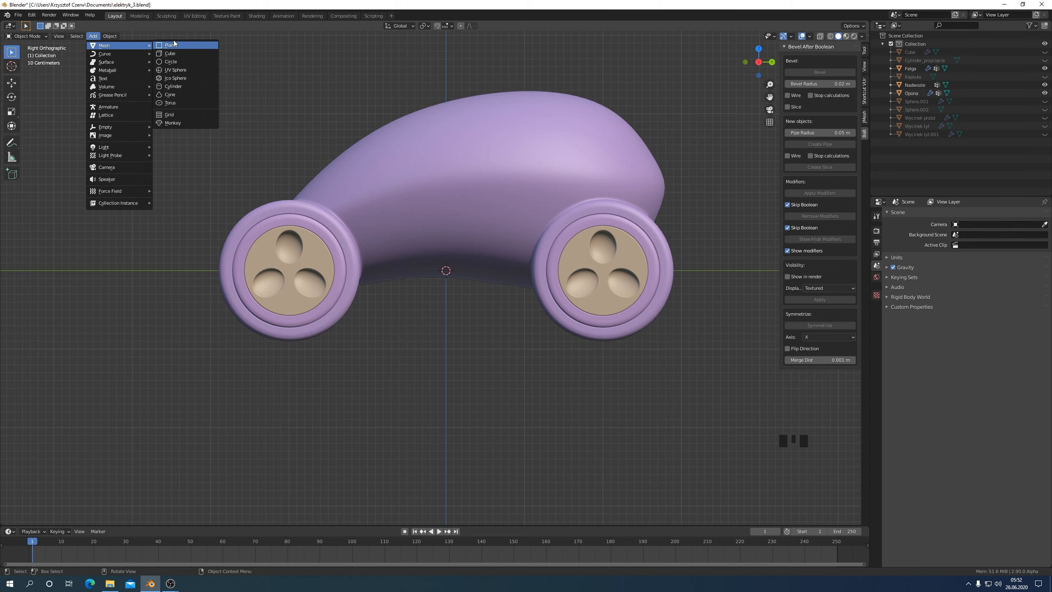
pyautogui.click(178, 53)
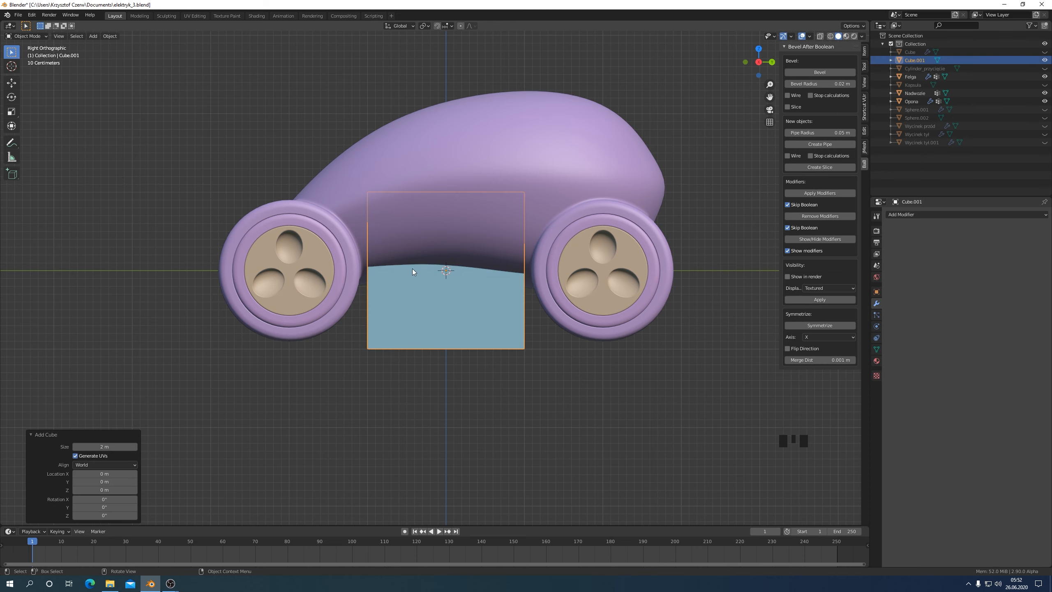
pyautogui.scroll(-3, 414, 269)
pyautogui.scroll(3, 422, 275)
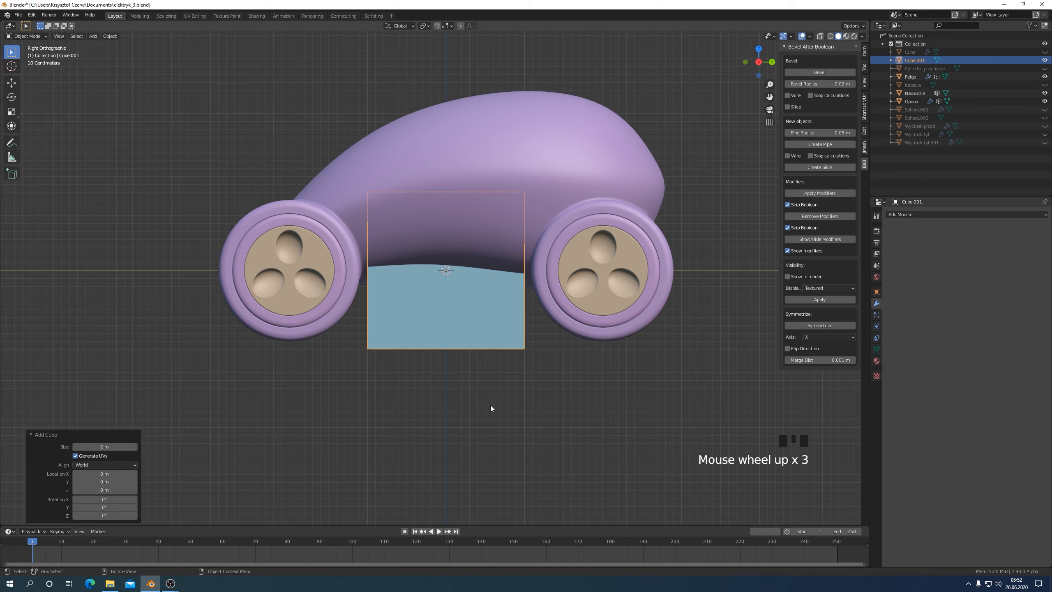
# Step: Enter Edit Mode on the new cube, turn on X-ray display and subdivide its mesh with 10 cuts
pyautogui.press('Tab')
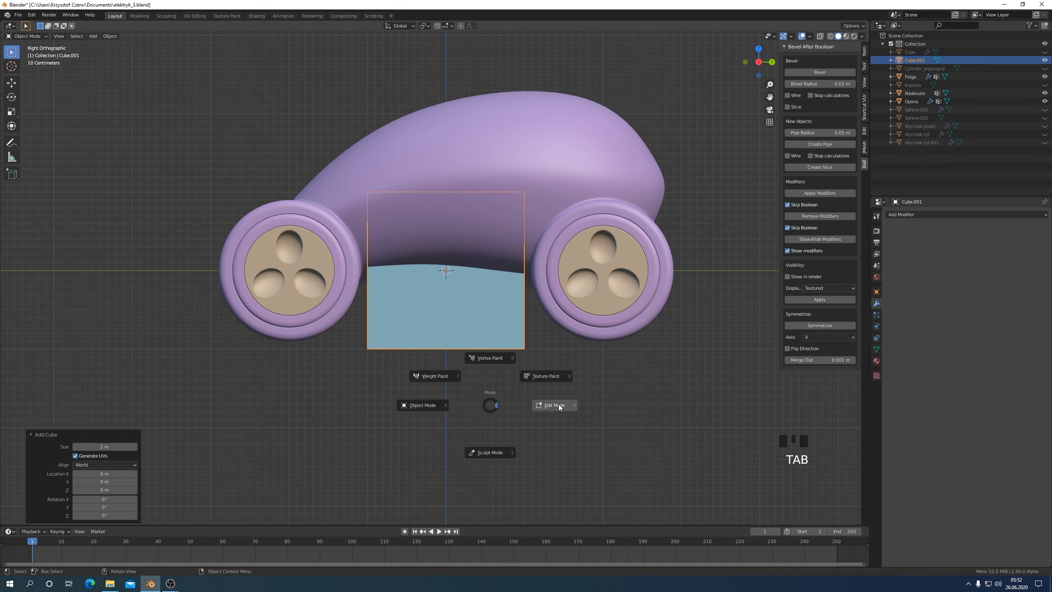
pyautogui.click(559, 406)
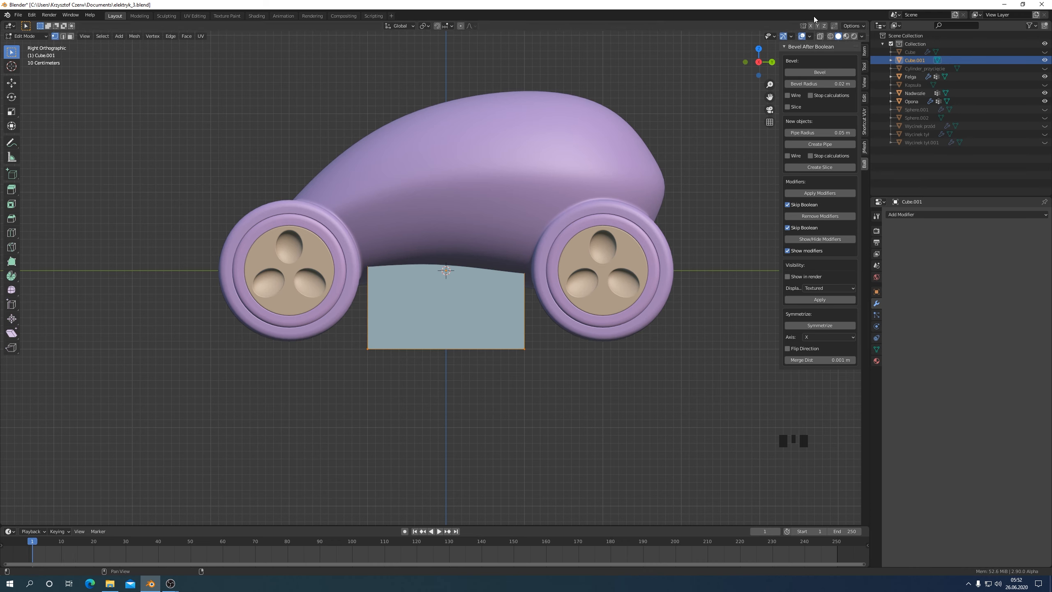
pyautogui.click(820, 36)
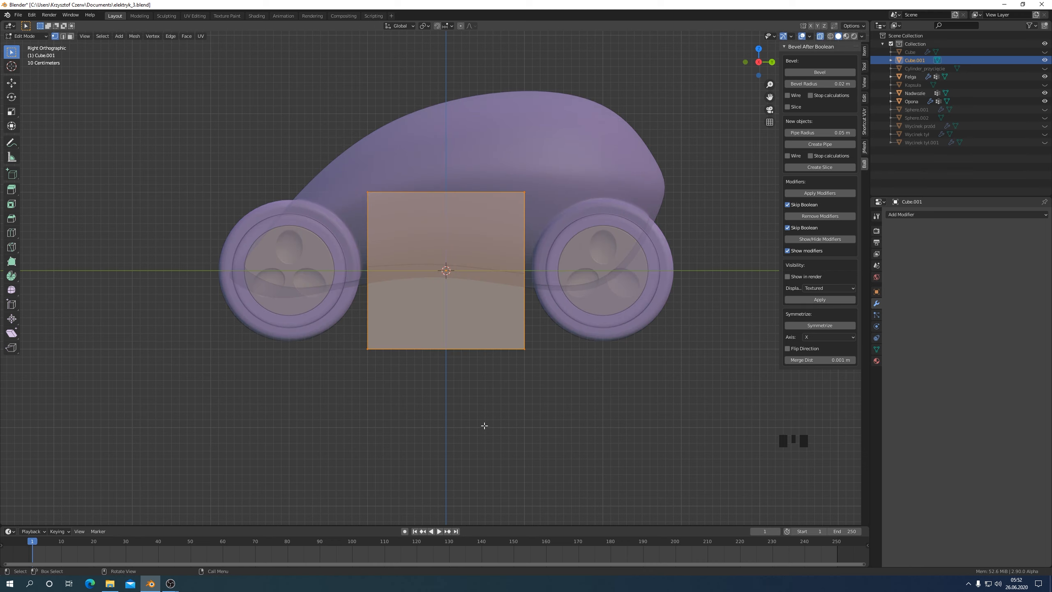
pyautogui.moveTo(484, 425); pyautogui.dragTo(452, 369, button='right')
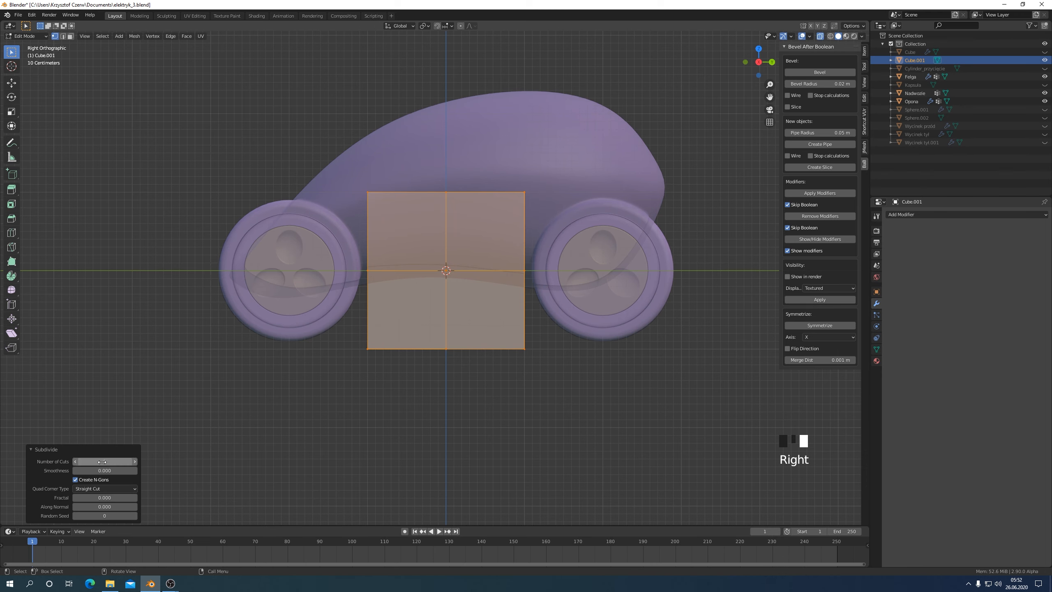
pyautogui.moveTo(102, 461); pyautogui.dragTo(147, 461)
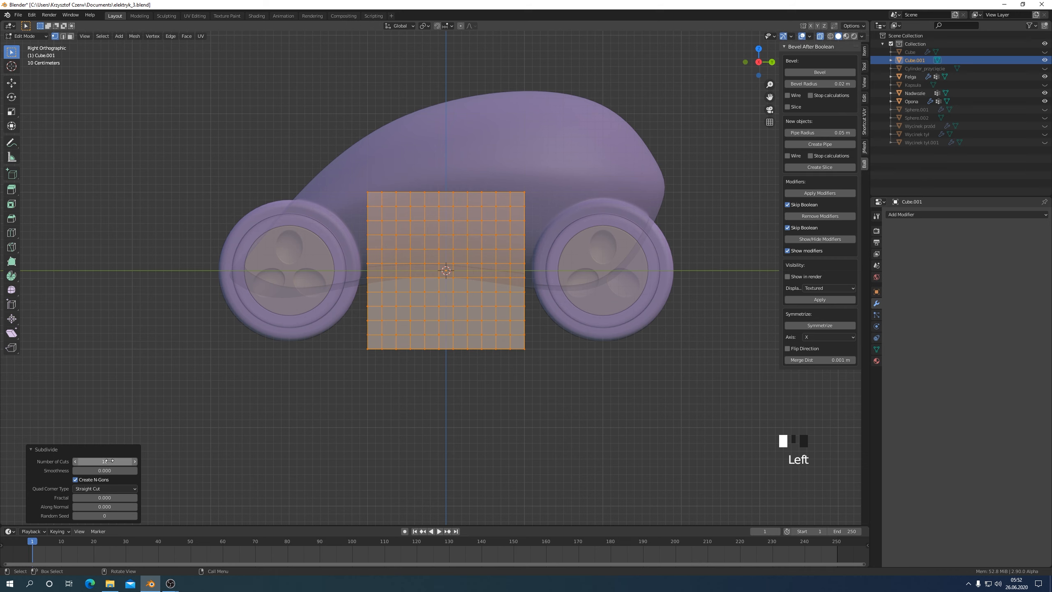
# Step: Turn on the wireframe overlay to compare mesh densities and subdivide the cube again with 1 cut
pyautogui.click(810, 36)
pyautogui.click(810, 37)
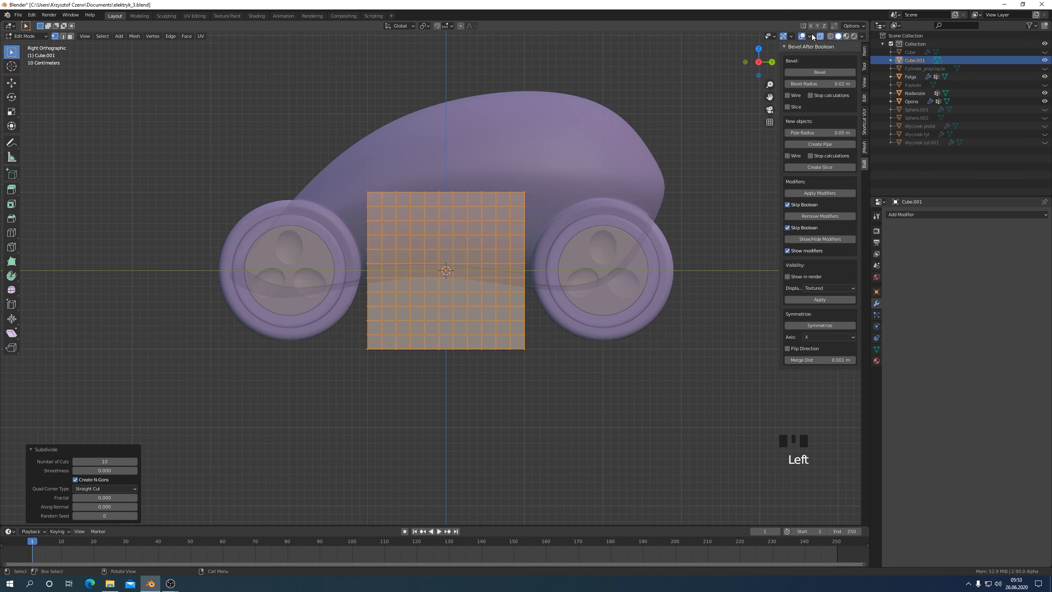
pyautogui.click(810, 37)
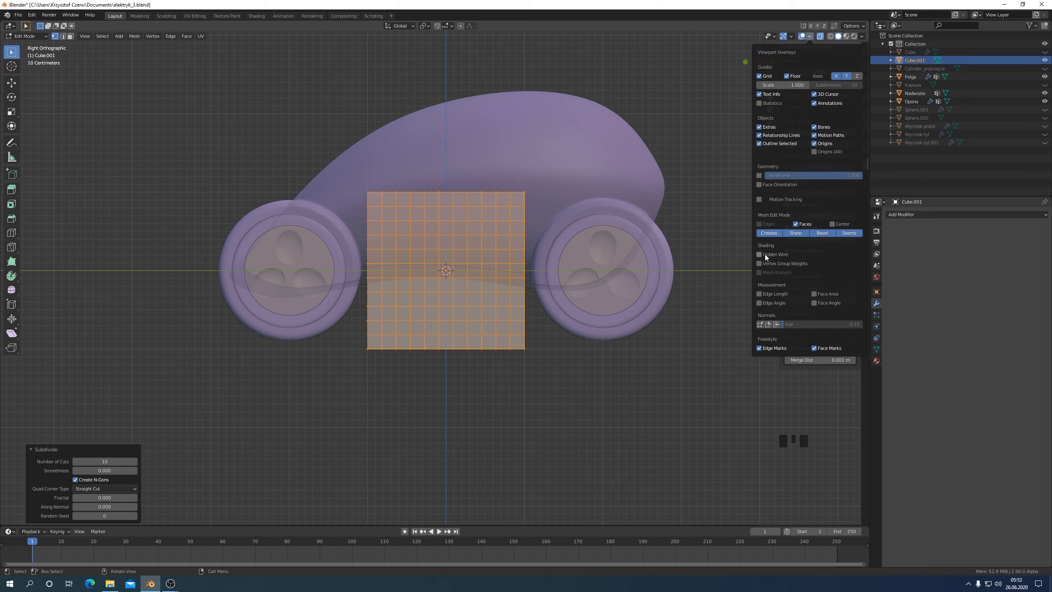
pyautogui.click(758, 176)
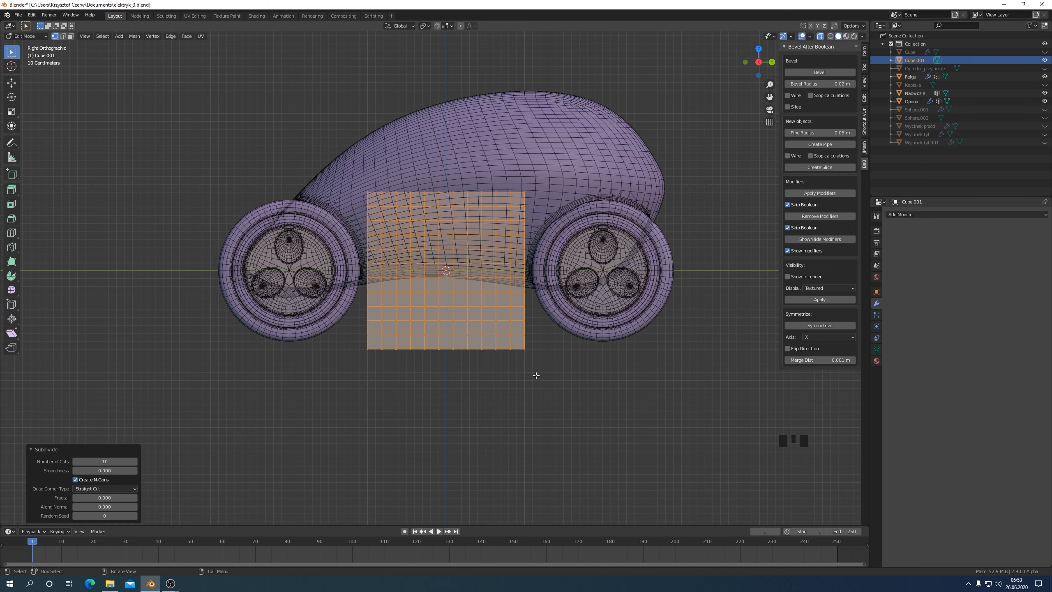
pyautogui.rightClick(501, 330)
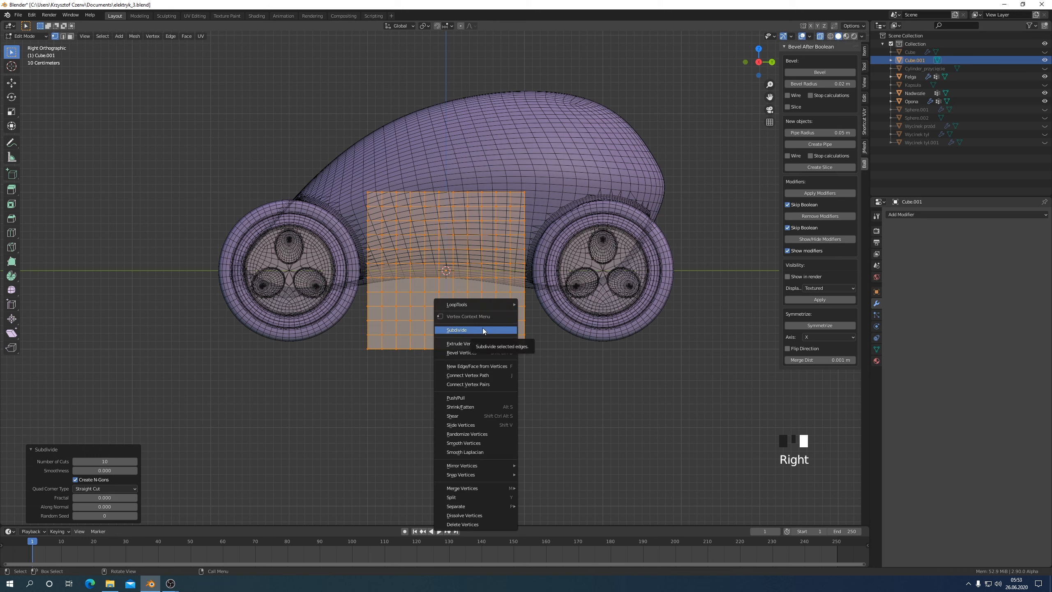
pyautogui.click(483, 329)
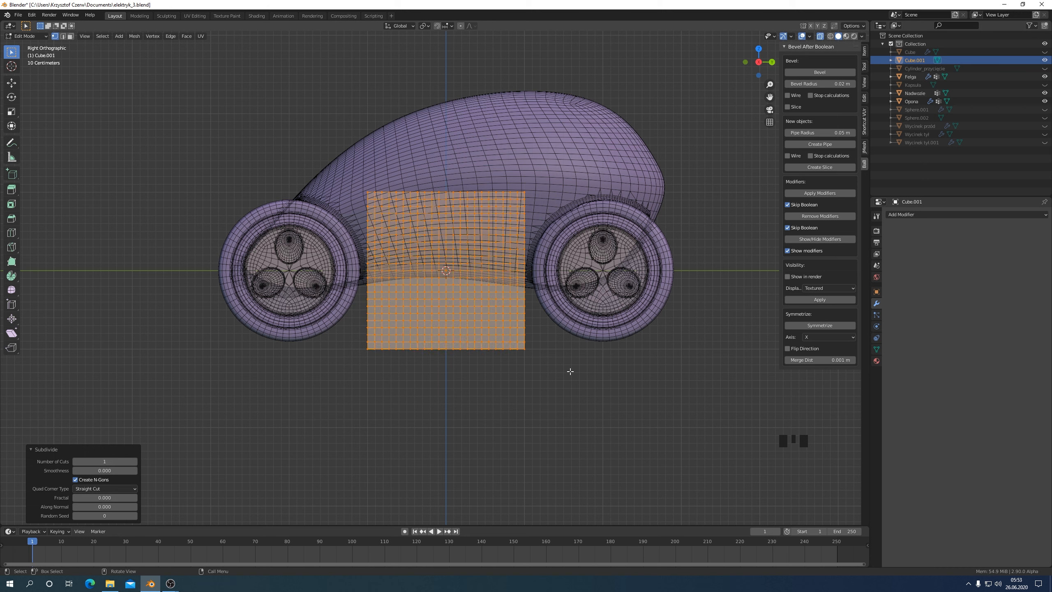
# Step: Turn off the wireframe overlay and return the cube to Object Mode
pyautogui.click(810, 37)
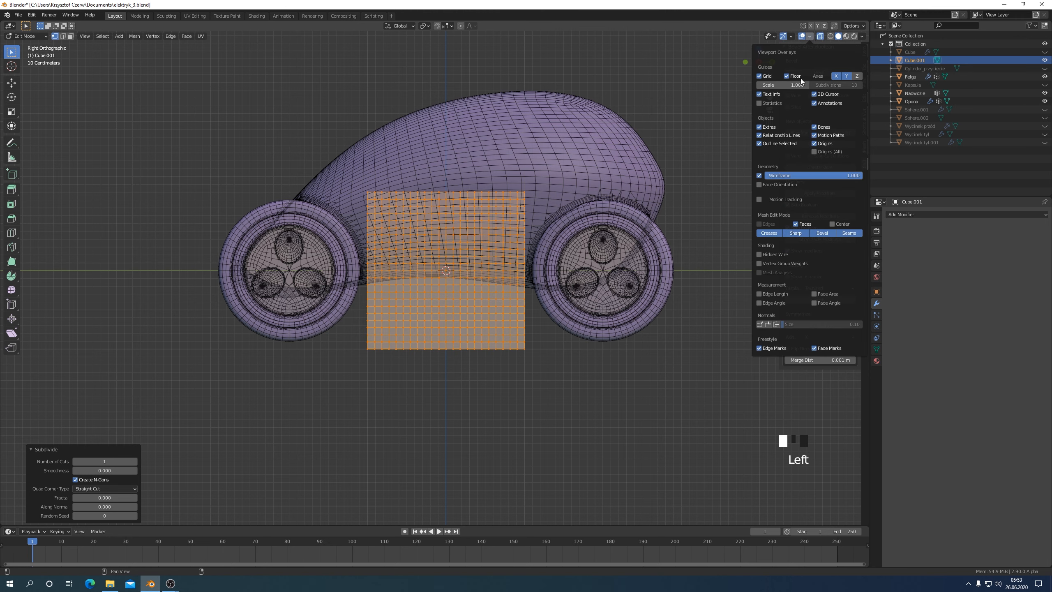
pyautogui.click(759, 175)
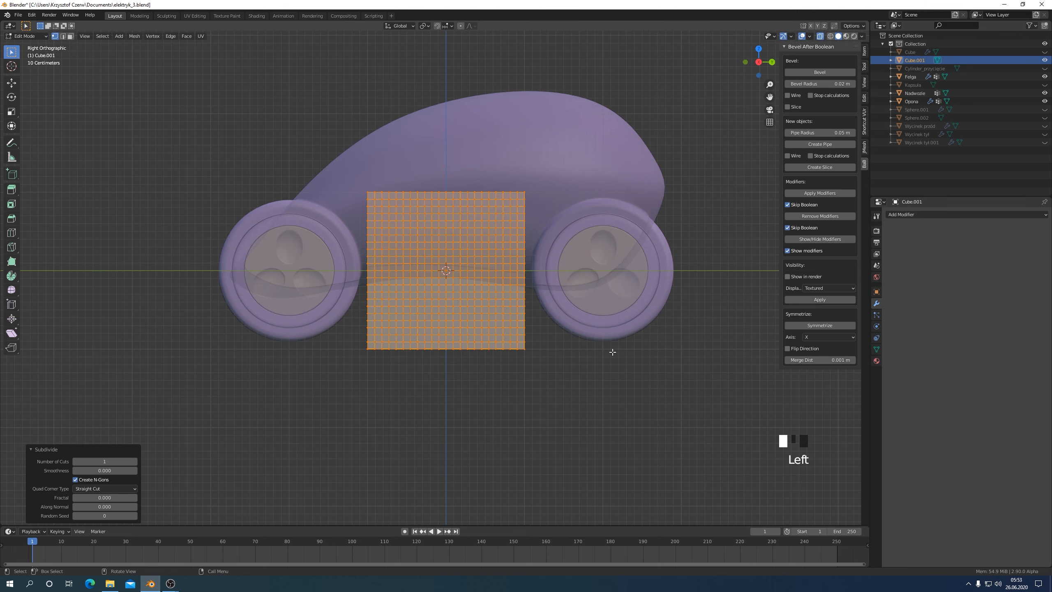
pyautogui.press('Tab')
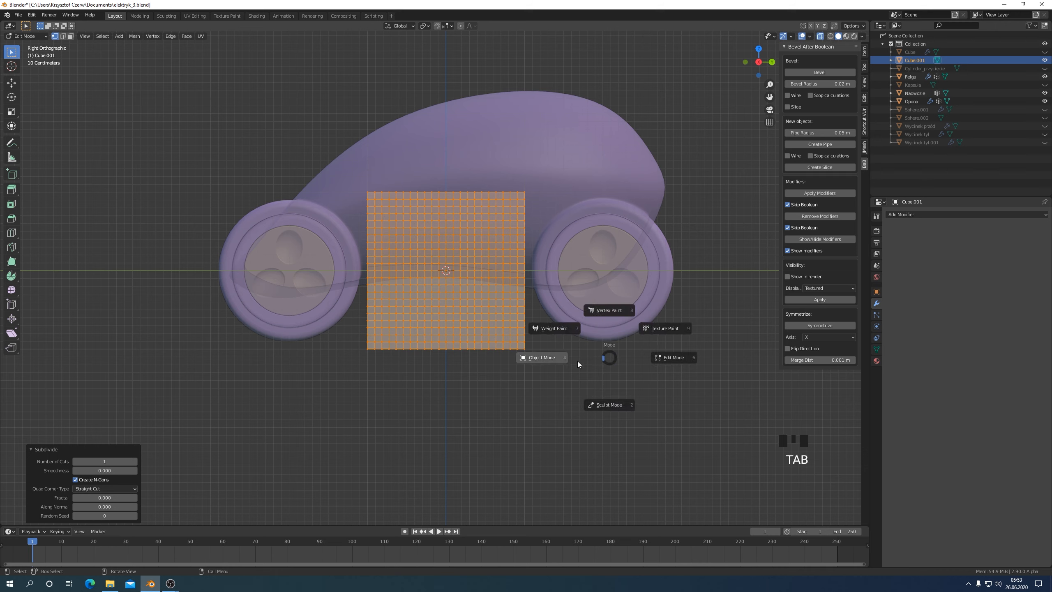
pyautogui.click(570, 362)
# Step: Move the cube beneath a front wheel, about -2.02 m in Y, -1.36 m in Z and 1.22 m in X
pyautogui.press('g')
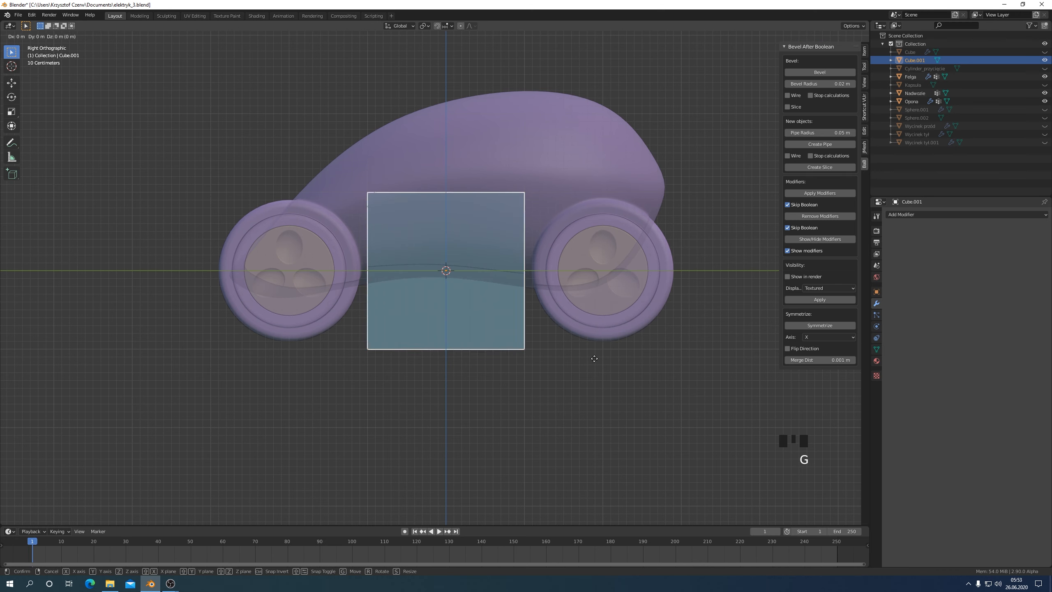
pyautogui.click(436, 464)
pyautogui.press('KP_1')
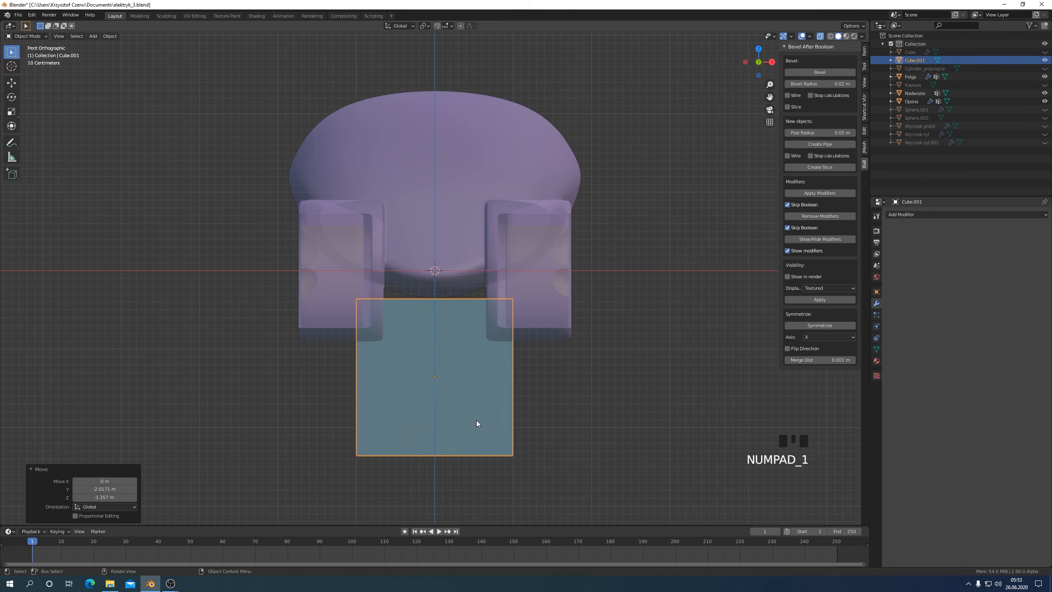
pyautogui.press('g')
pyautogui.press('x')
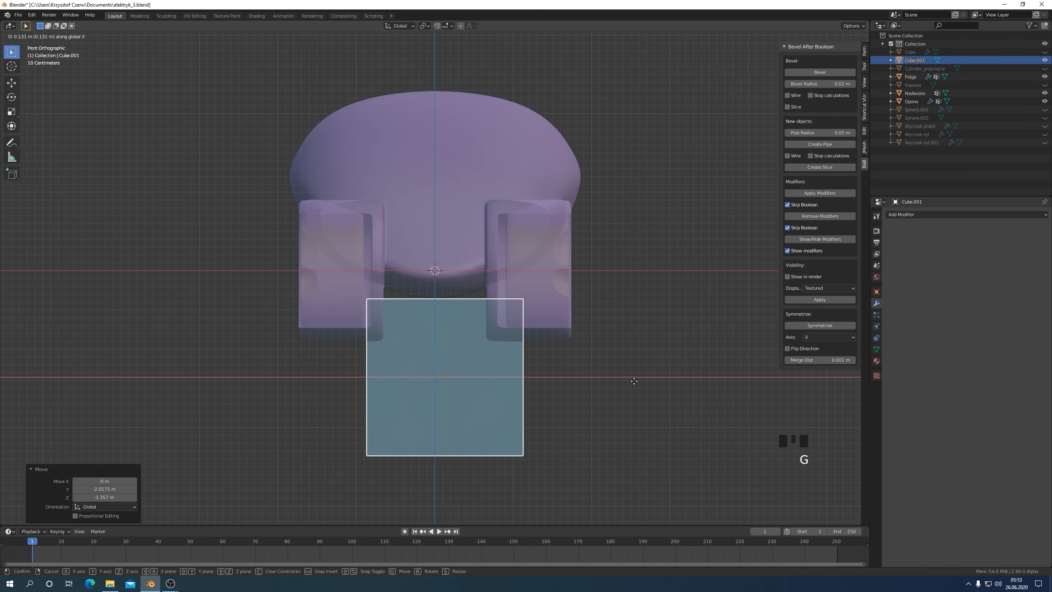
pyautogui.click(710, 375)
# Step: Lower the cube by about 0.10 m along the Z axis in the right view
pyautogui.press('KP_3')
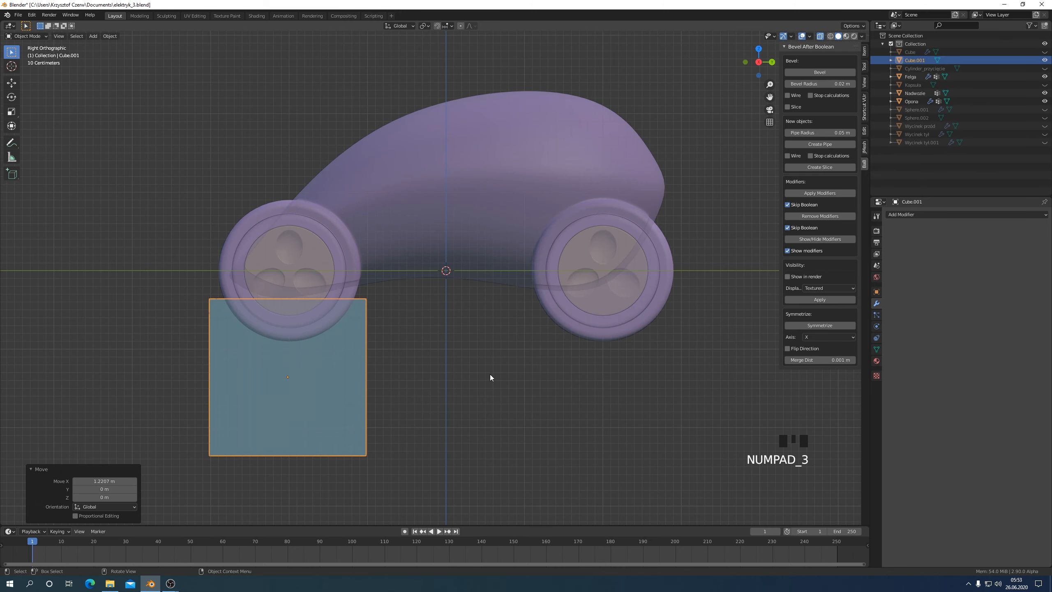
pyautogui.press('g')
pyautogui.press('z')
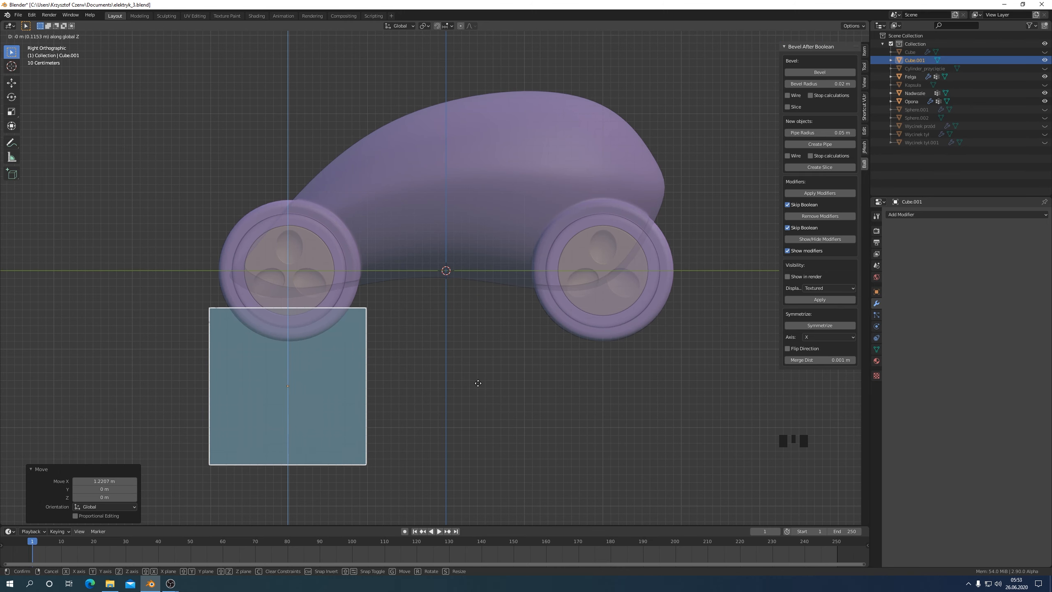
pyautogui.click(477, 381)
# Step: Add a Mirror modifier to the cube on the X and Y axes, with Bisect on X and Nadwozie as the mirror object
pyautogui.scroll(-1, 482, 378)
pyautogui.moveTo(481, 379); pyautogui.dragTo(419, 369, button='middle')
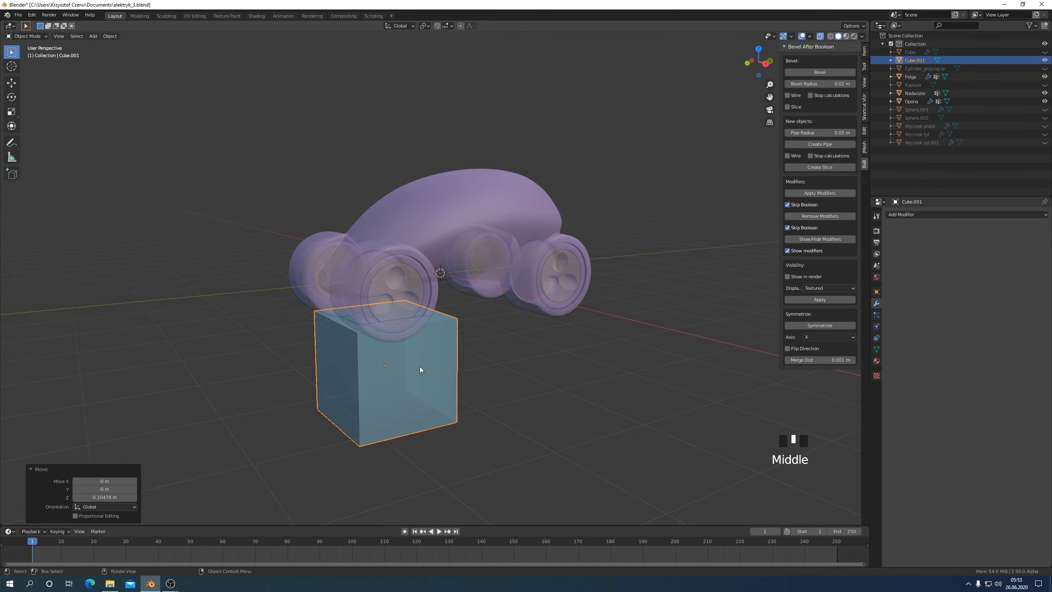
pyautogui.click(934, 215)
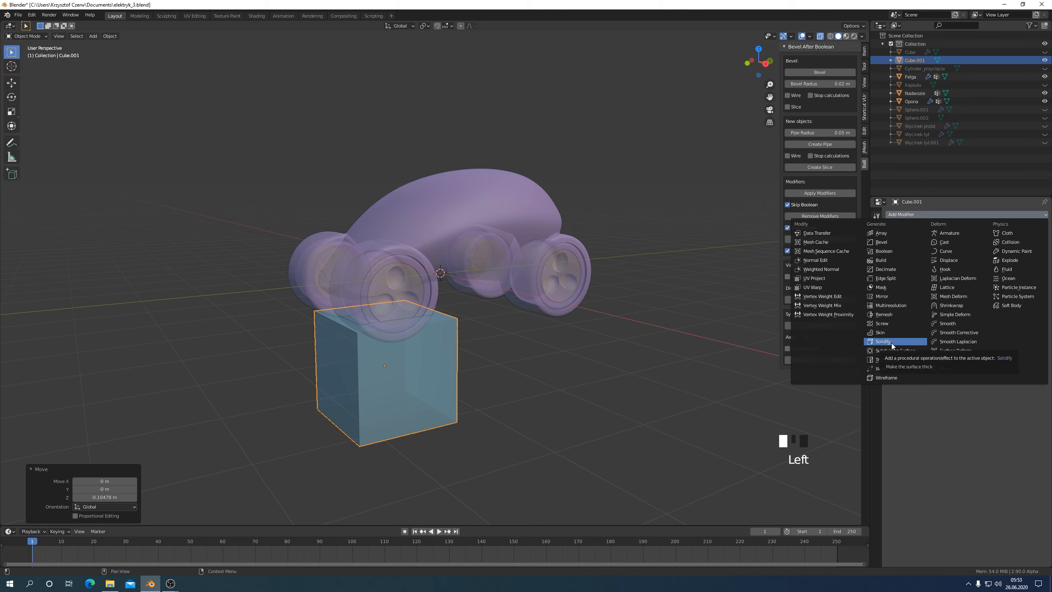
pyautogui.click(890, 297)
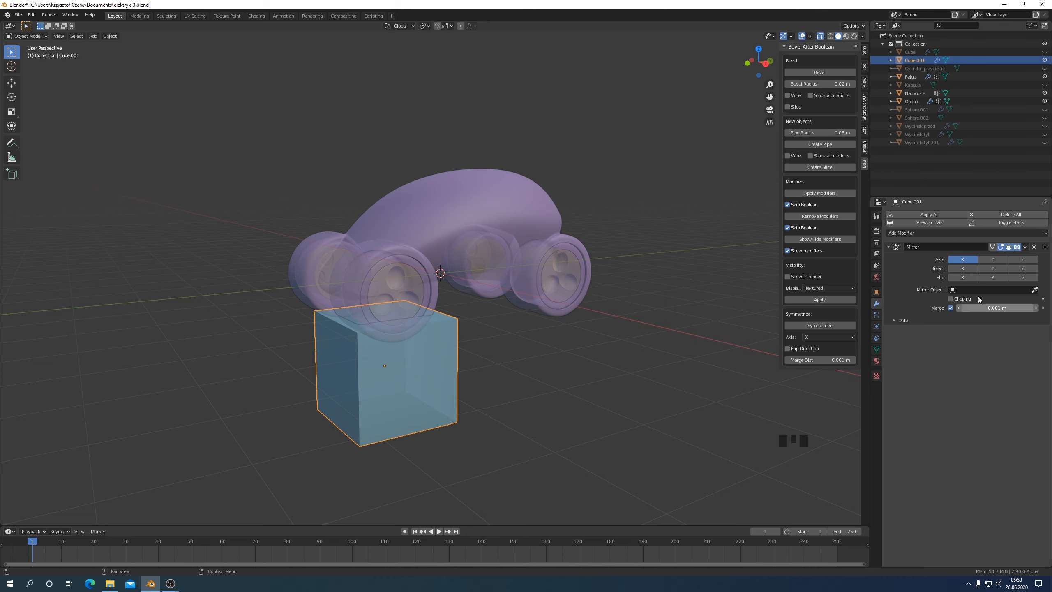
pyautogui.click(992, 259)
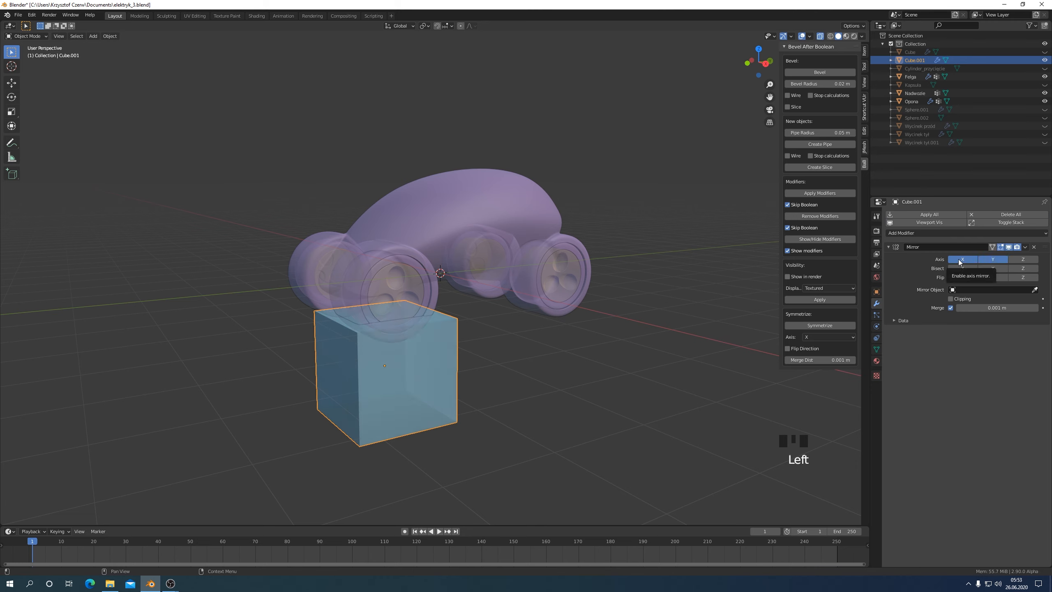
pyautogui.click(962, 269)
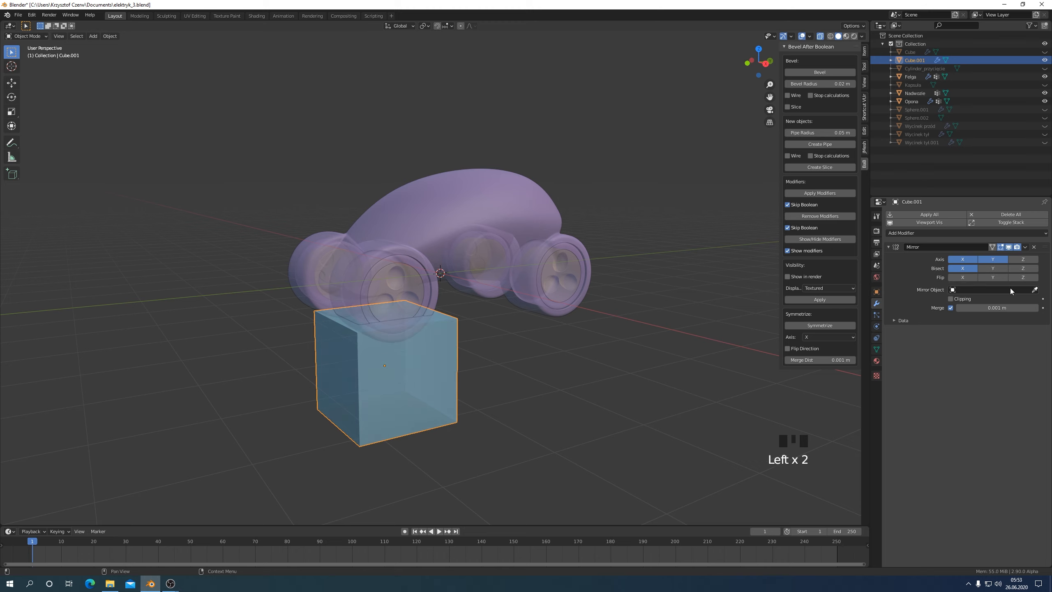
pyautogui.click(1034, 289)
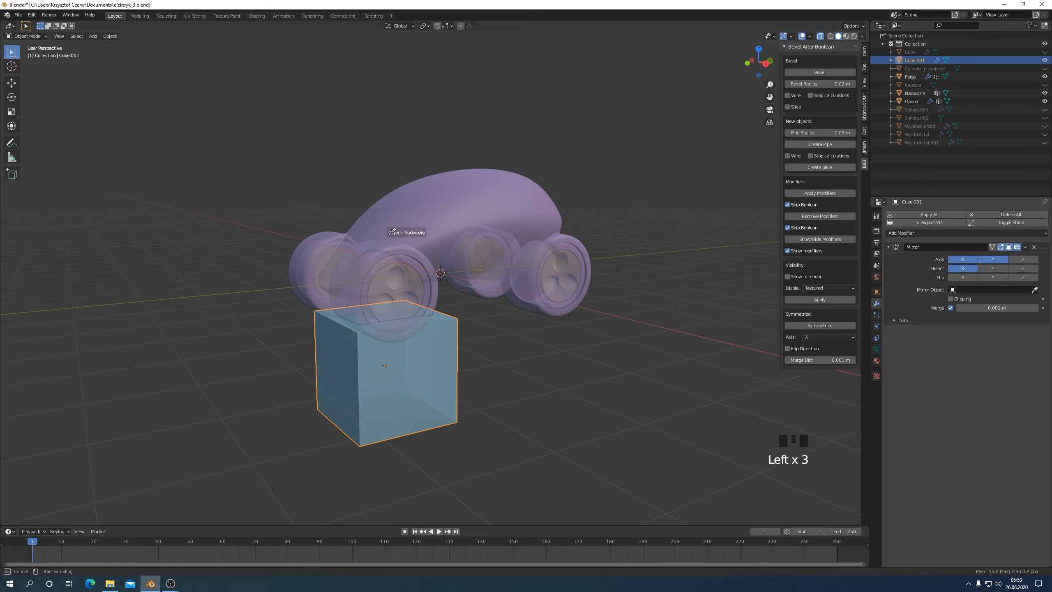
pyautogui.click(393, 208)
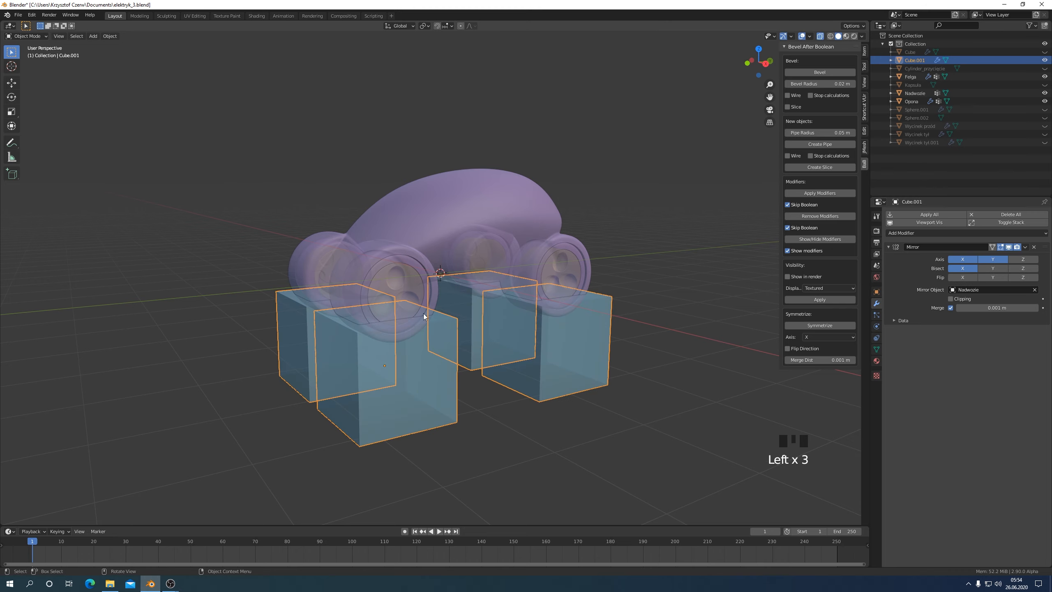
pyautogui.moveTo(559, 385); pyautogui.dragTo(521, 388, button='middle')
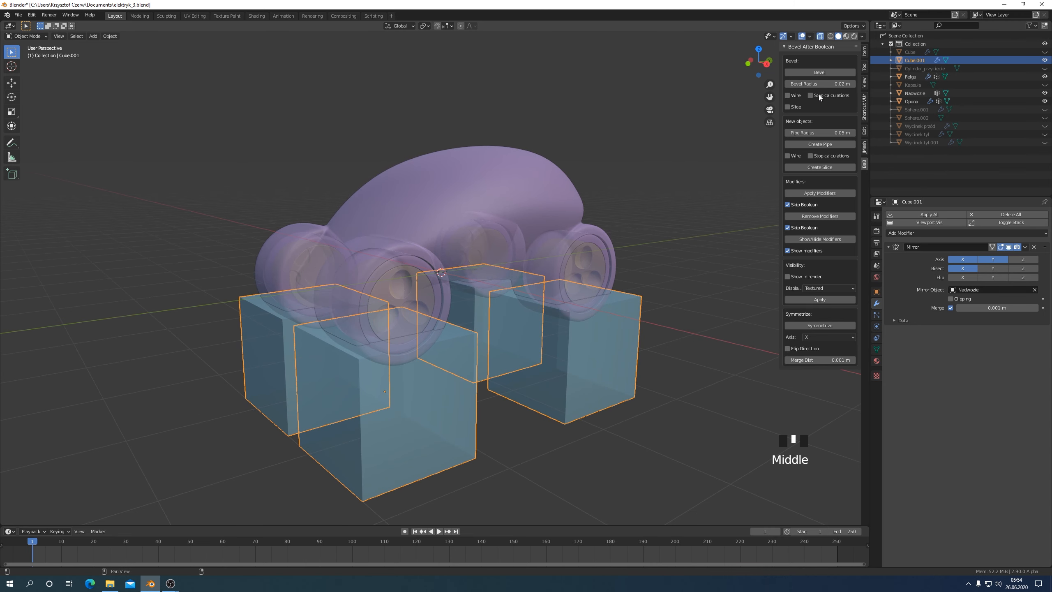
# Step: Turn off X-ray and cut the mirrored cubes out of the car body with a Brush Boolean Difference
pyautogui.click(822, 39)
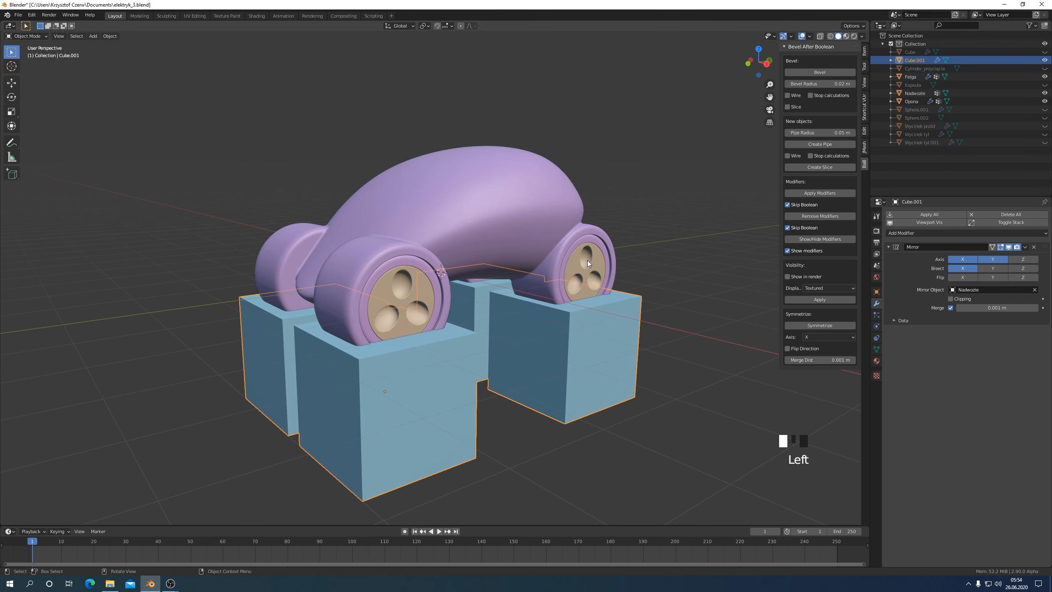
pyautogui.keyDown('shift'); pyautogui.click(426, 193); pyautogui.keyUp('shift')
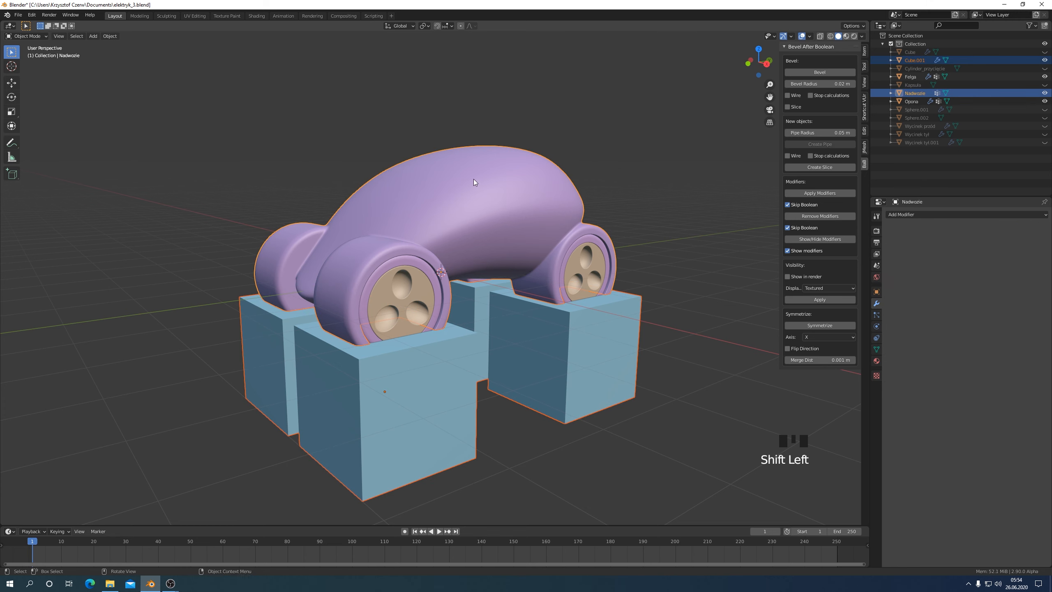
pyautogui.hotkey('shift', 'ctrl', 'b')
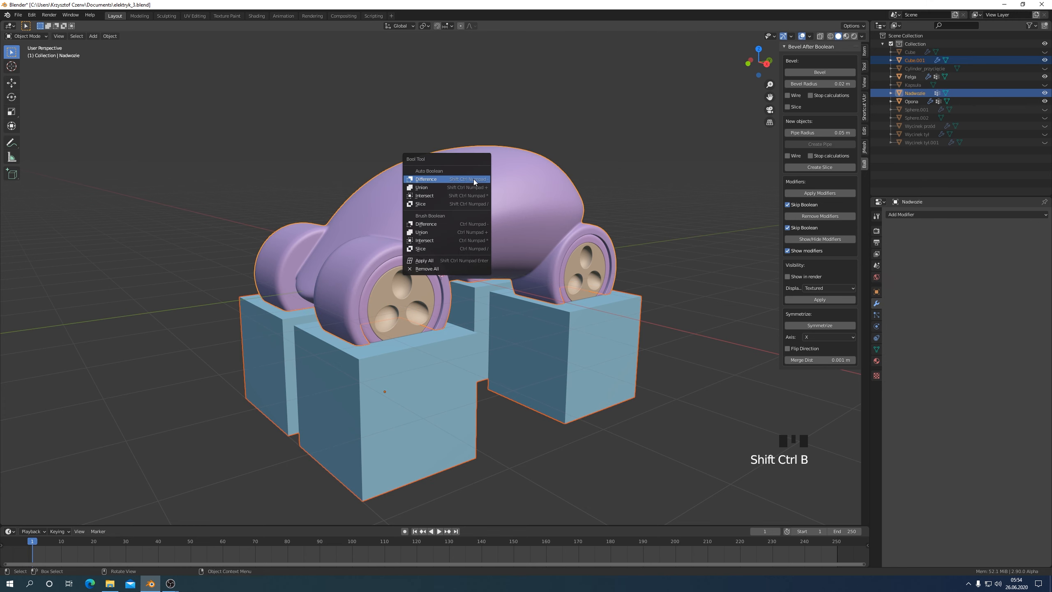
pyautogui.click(422, 227)
pyautogui.moveTo(424, 229)
pyautogui.mouseDown(button='middle')
pyautogui.moveTo(410, 171)
pyautogui.moveTo(424, 190)
pyautogui.mouseUp(button='middle')
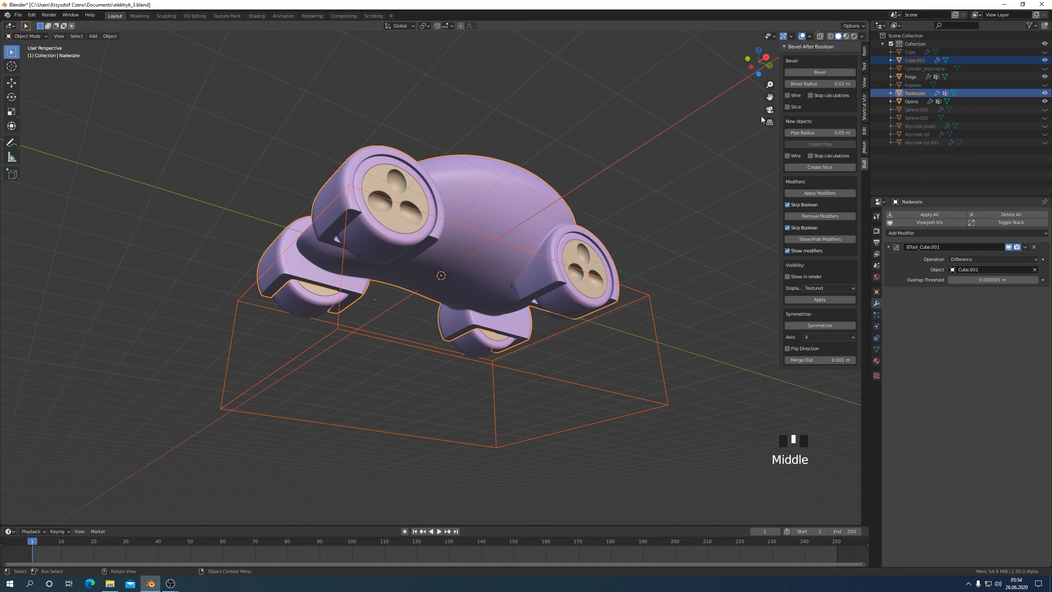
# Step: Bevel the body's cut edges with a 0.02 m radius and delete the mirrored cutter cube
pyautogui.click(819, 73)
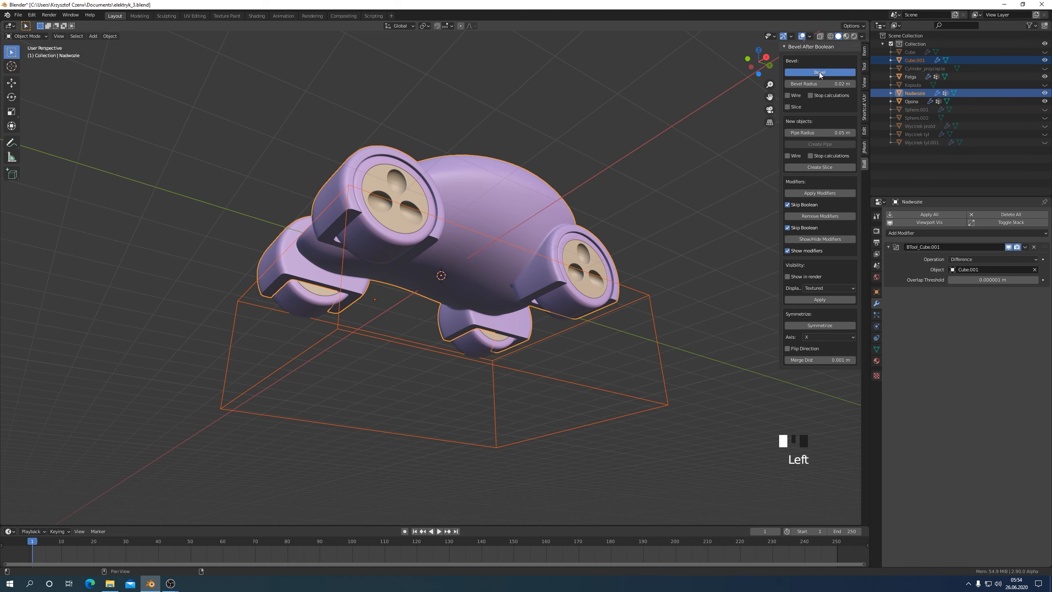
pyautogui.moveTo(632, 208); pyautogui.dragTo(623, 252, button='middle')
pyautogui.press('KP_3')
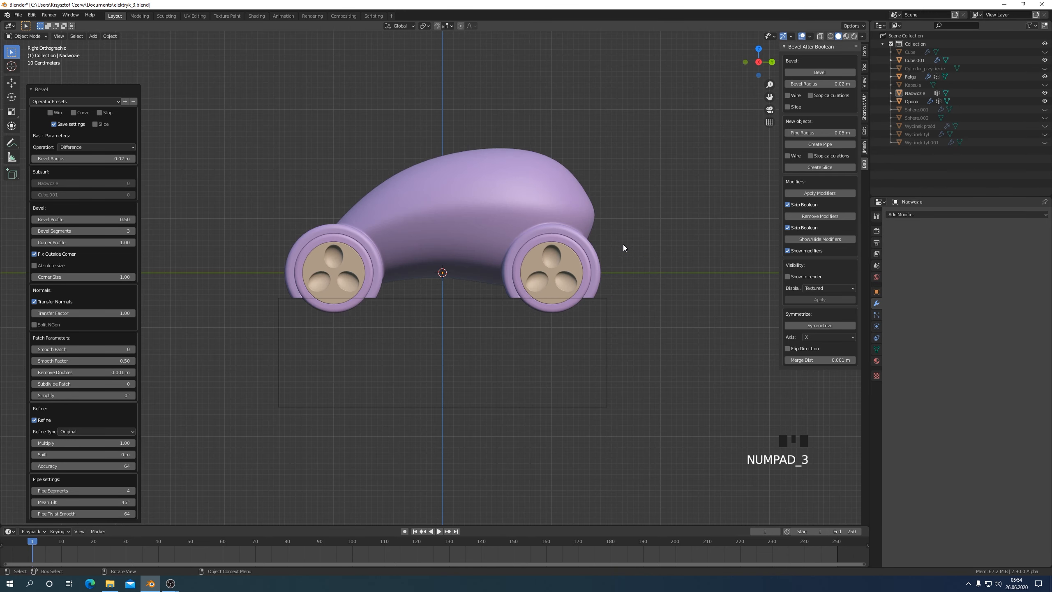
pyautogui.click(573, 409)
pyautogui.press('x')
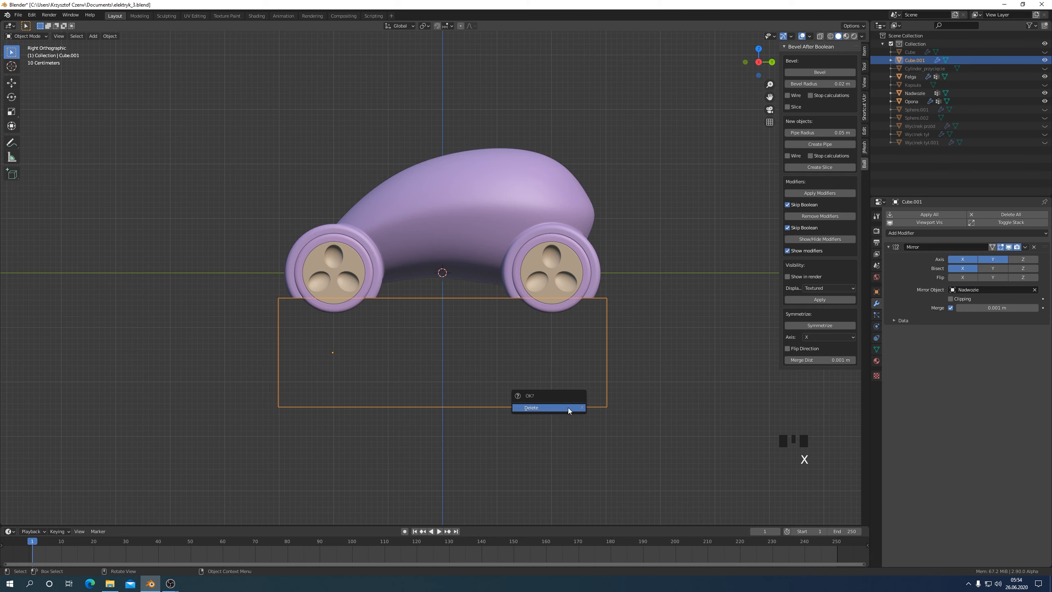
pyautogui.click(568, 408)
# Step: Unhide the rounded object Cube beneath the car body and select it in the right view
pyautogui.press('KP_3')
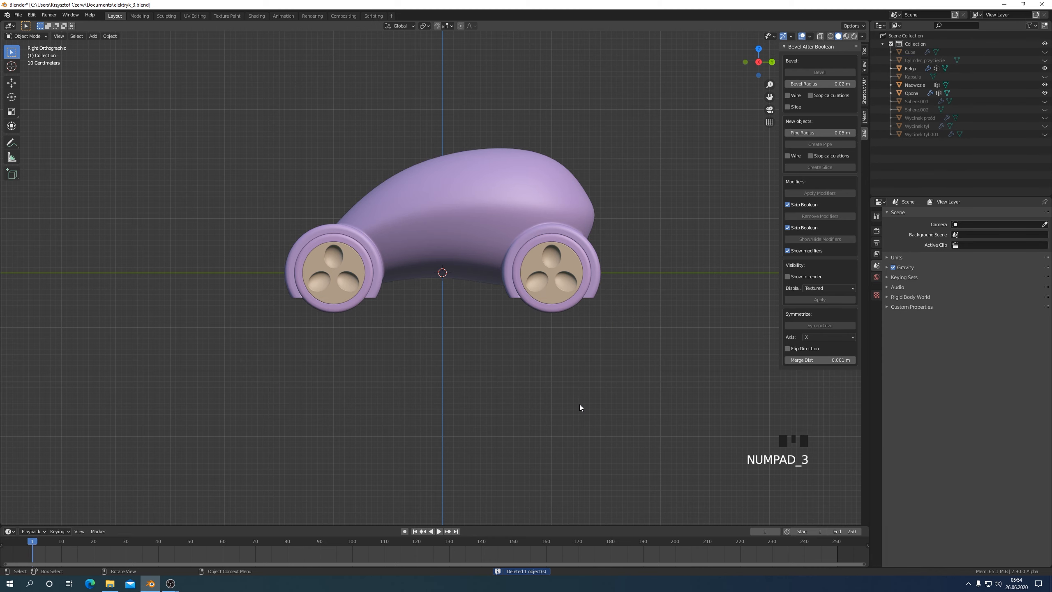
pyautogui.scroll(1, 576, 363)
pyautogui.scroll(-2, 575, 356)
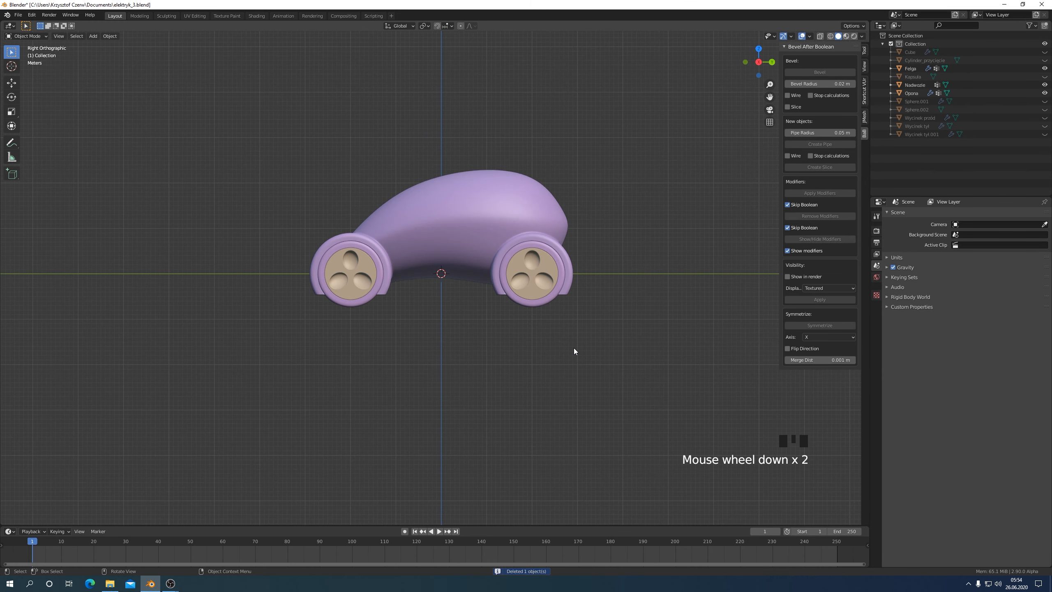
pyautogui.press('KP_7')
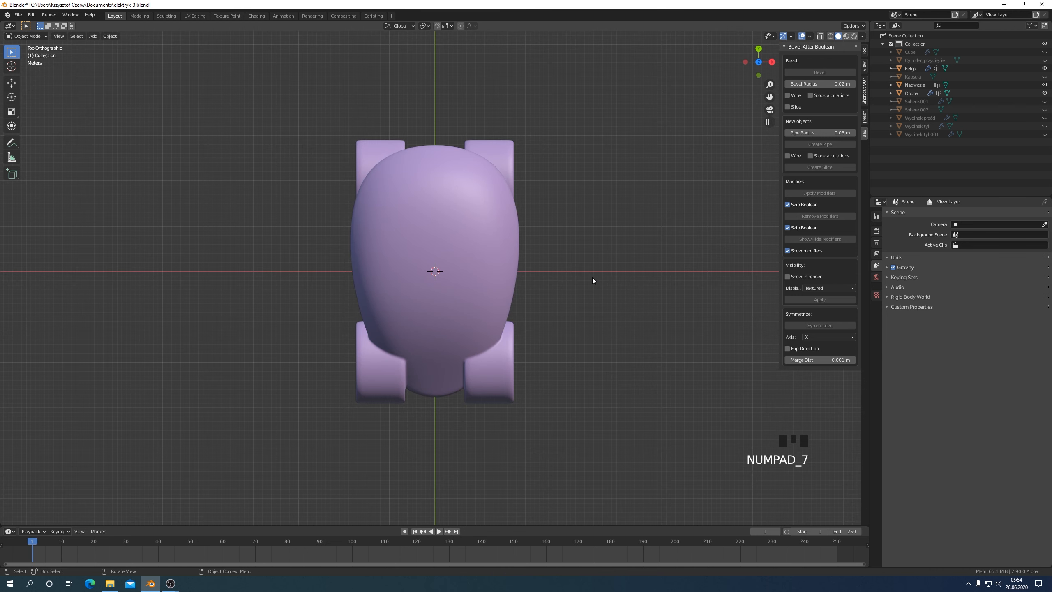
pyautogui.moveTo(592, 281); pyautogui.dragTo(367, 295, button='middle')
pyautogui.press('KP_3')
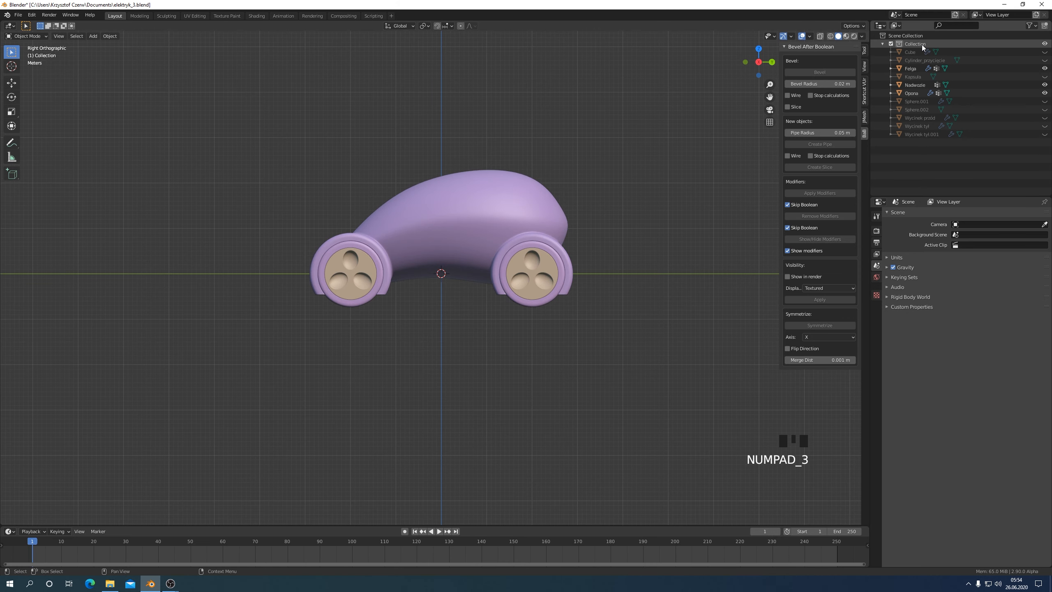
pyautogui.click(1045, 52)
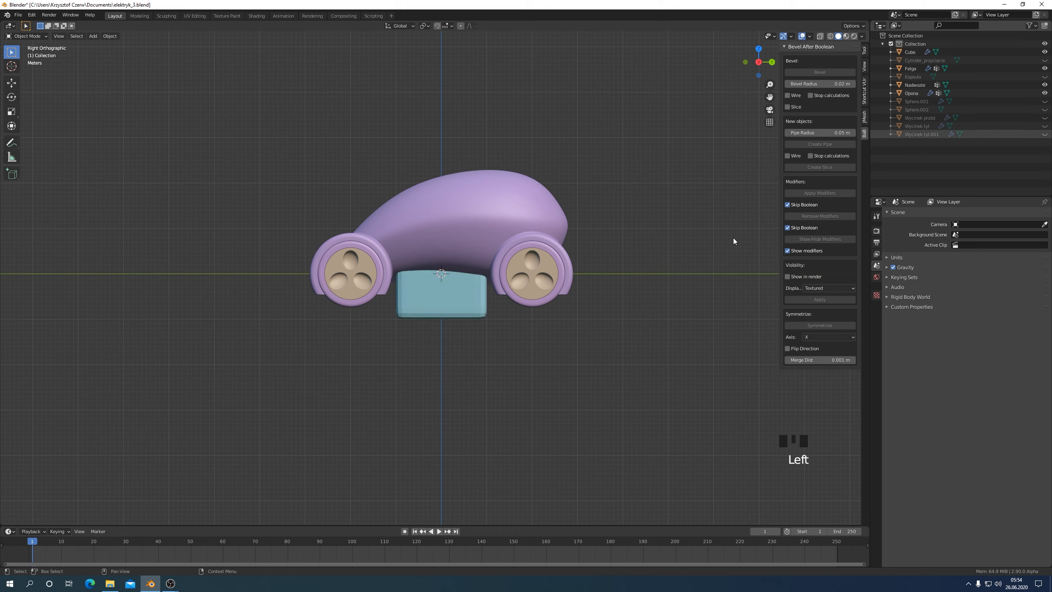
pyautogui.click(465, 294)
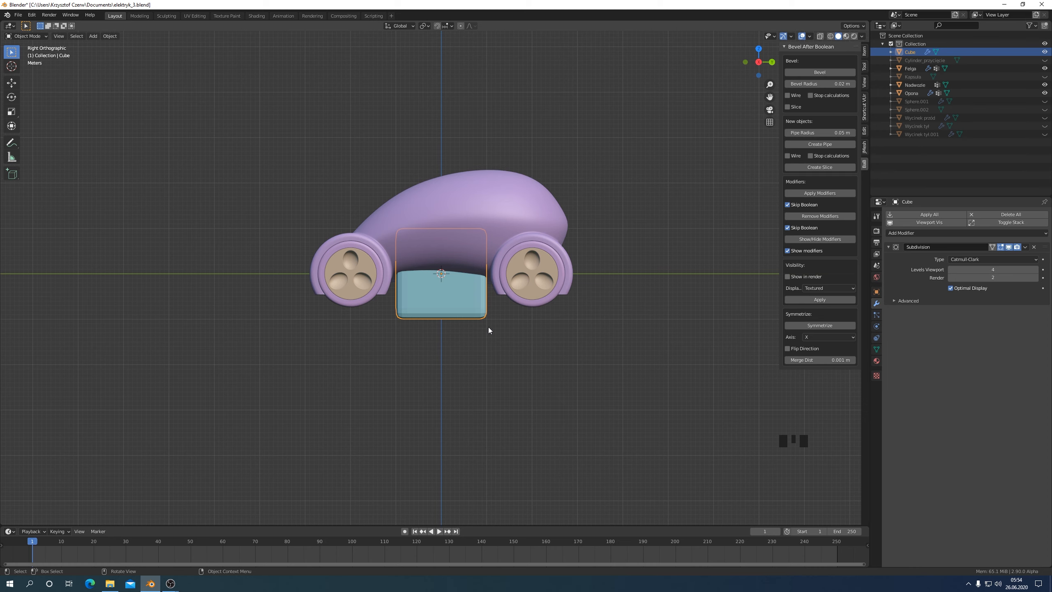
# Step: Duplicate the rounded cube, placing the copy about 0.55 m in Y and -0.27 m in Z, and hide the original
pyautogui.scroll(2, 488, 327)
pyautogui.scroll(-3, 525, 377)
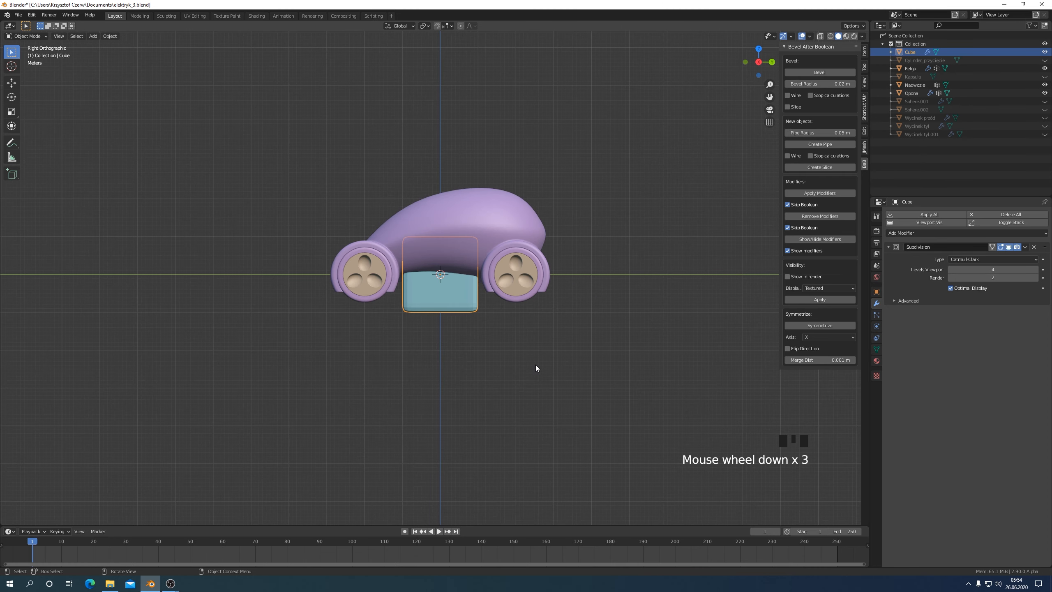
pyautogui.rightClick(452, 300)
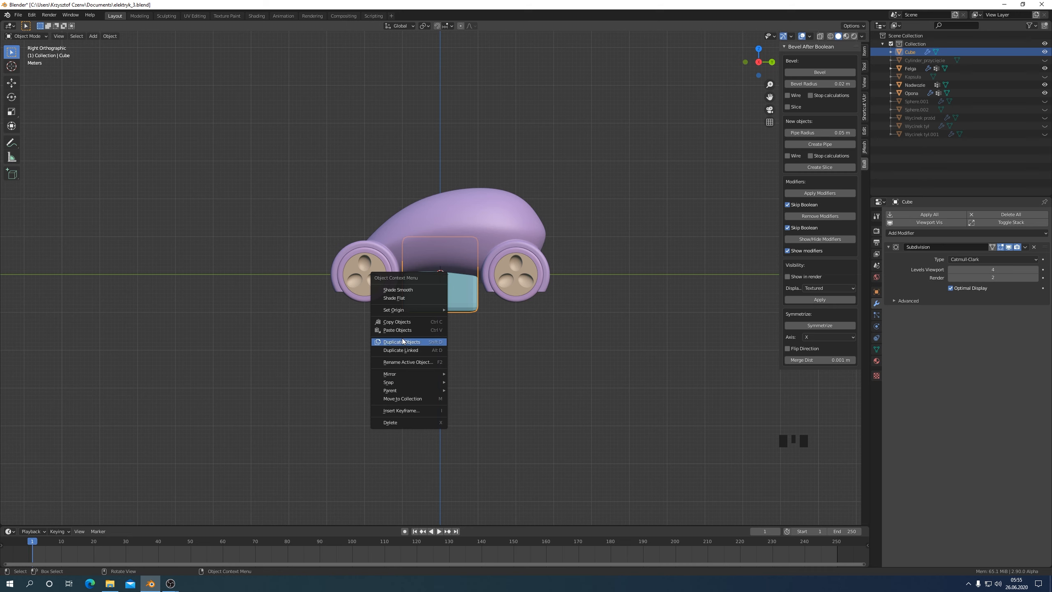
pyautogui.click(403, 341)
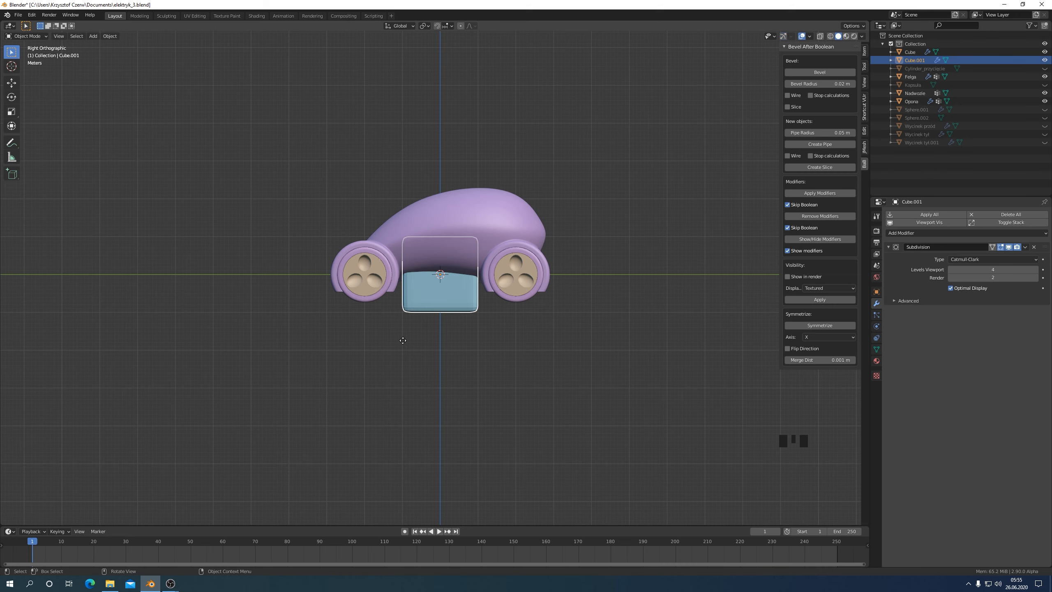
pyautogui.click(424, 351)
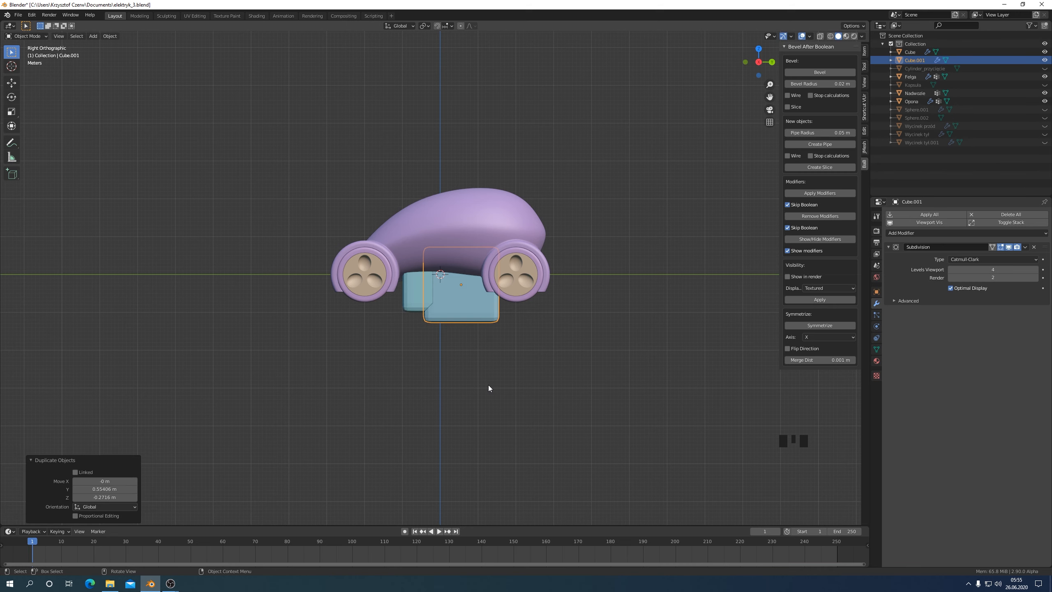
pyautogui.click(1045, 52)
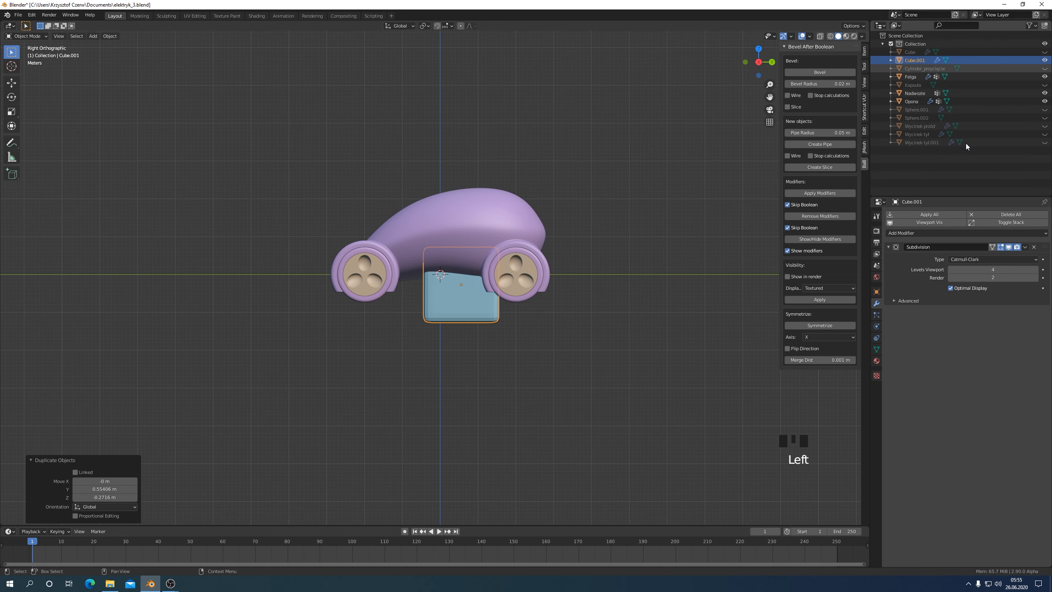
# Step: Scale the copied cube to about 0.518 and move it to the car's front, about -2.8 m in Y and 0.8 m in Z
pyautogui.scroll(1, 559, 359)
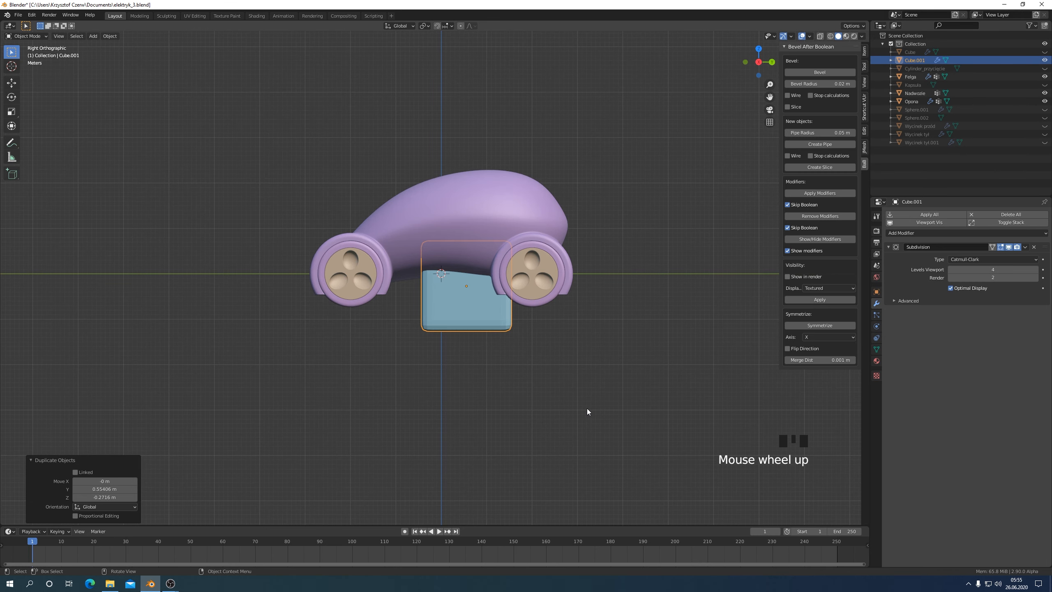
pyautogui.press('s')
pyautogui.click(520, 359)
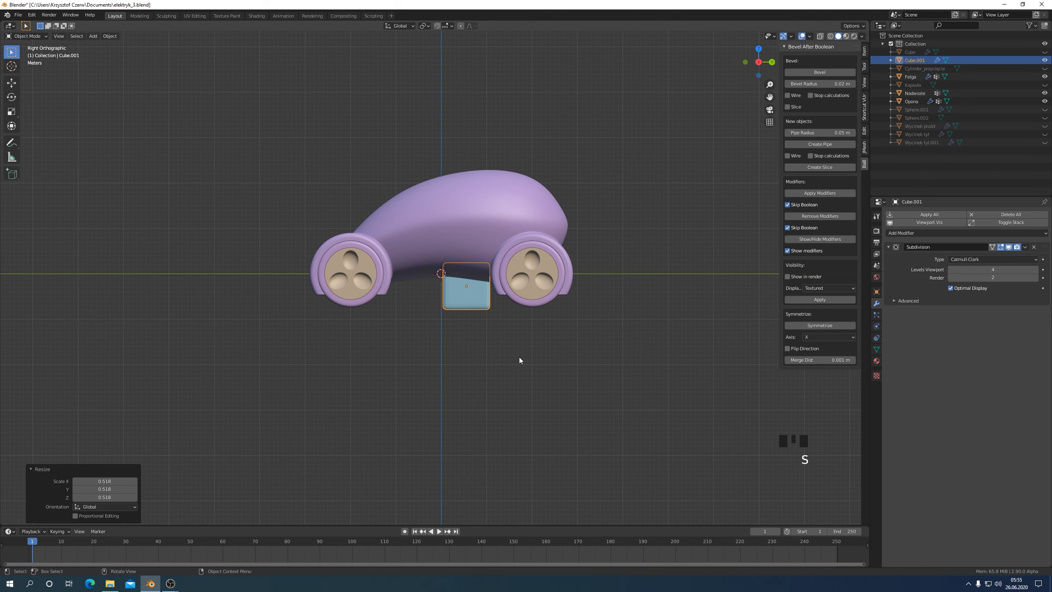
pyautogui.press('g')
pyautogui.click(391, 319)
# Step: Adjust the small cube's height along Z and shift it forward about -0.37 m along Y at the car's nose
pyautogui.press('KP_7')
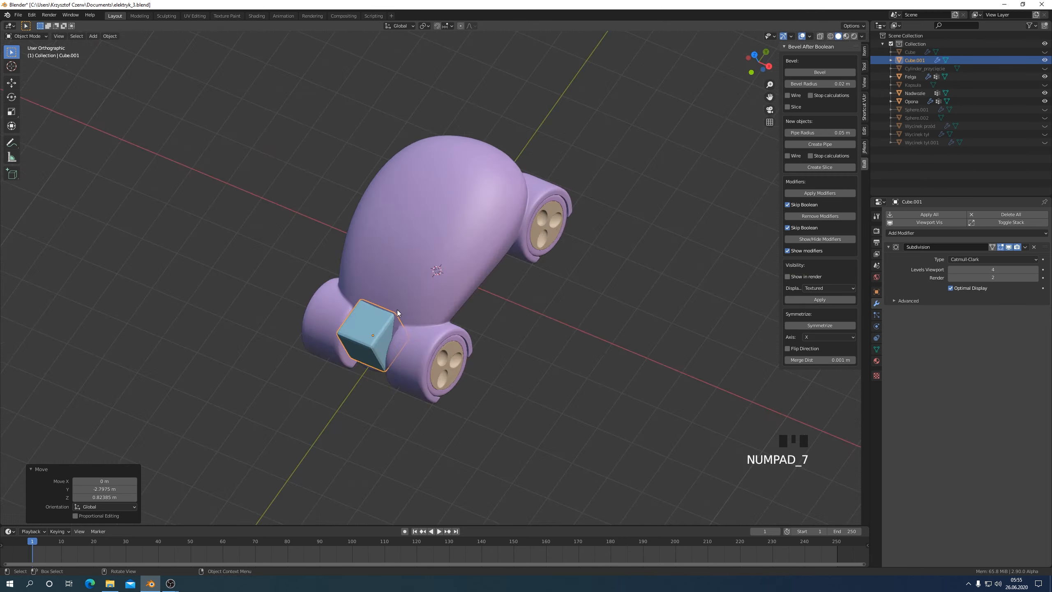
pyautogui.moveTo(514, 425)
pyautogui.mouseDown(button='middle')
pyautogui.moveTo(498, 324)
pyautogui.moveTo(477, 296)
pyautogui.moveTo(451, 320)
pyautogui.moveTo(482, 425)
pyautogui.moveTo(449, 400)
pyautogui.moveTo(480, 423)
pyautogui.mouseUp(button='middle')
pyautogui.press('g')
pyautogui.press('z')
pyautogui.click(483, 351)
pyautogui.press('g')
pyautogui.press('y')
pyautogui.click(417, 312)
# Step: Turn on X-ray, enter Edit Mode on the small cube and raise its whole mesh about 0.05 m along Z
pyautogui.press('KP_3')
pyautogui.hotkey('alt', 'z')
pyautogui.scroll(2, 440, 377)
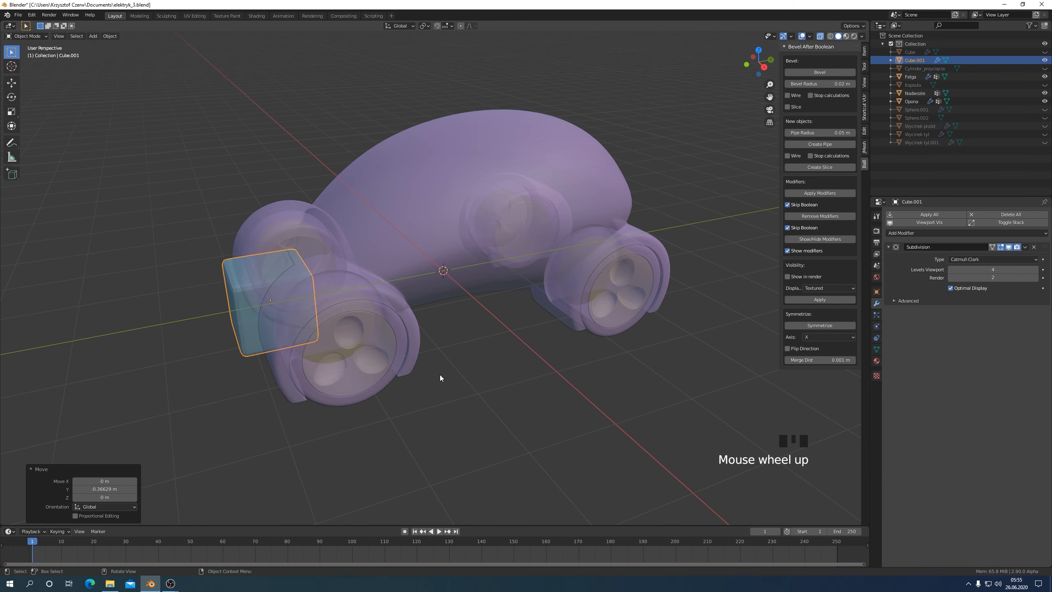
pyautogui.press('Tab')
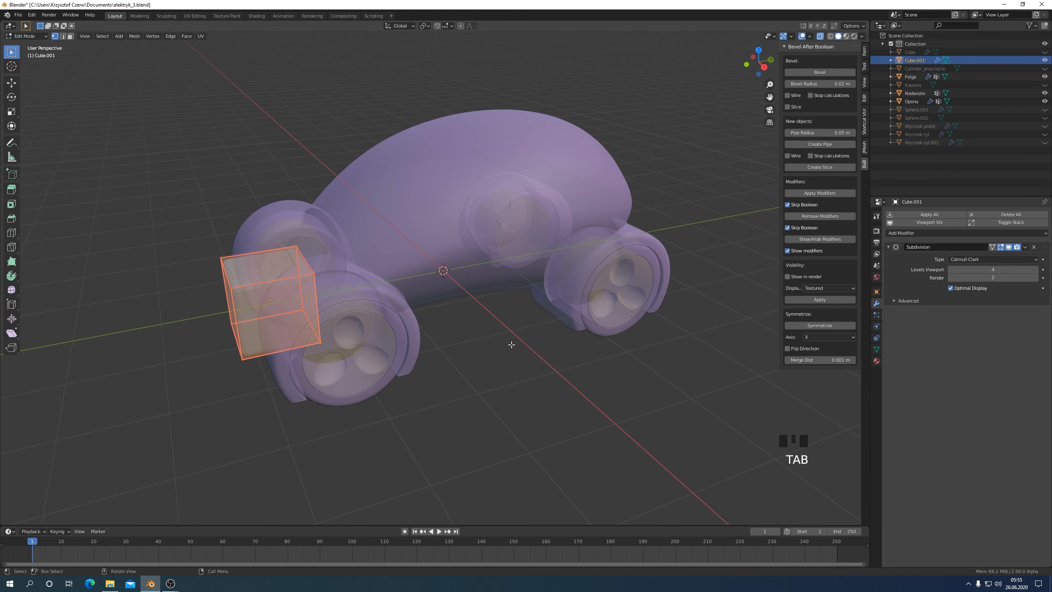
pyautogui.press('KP_3')
pyautogui.moveTo(168, 214); pyautogui.dragTo(310, 357)
pyautogui.press('g')
pyautogui.press('z')
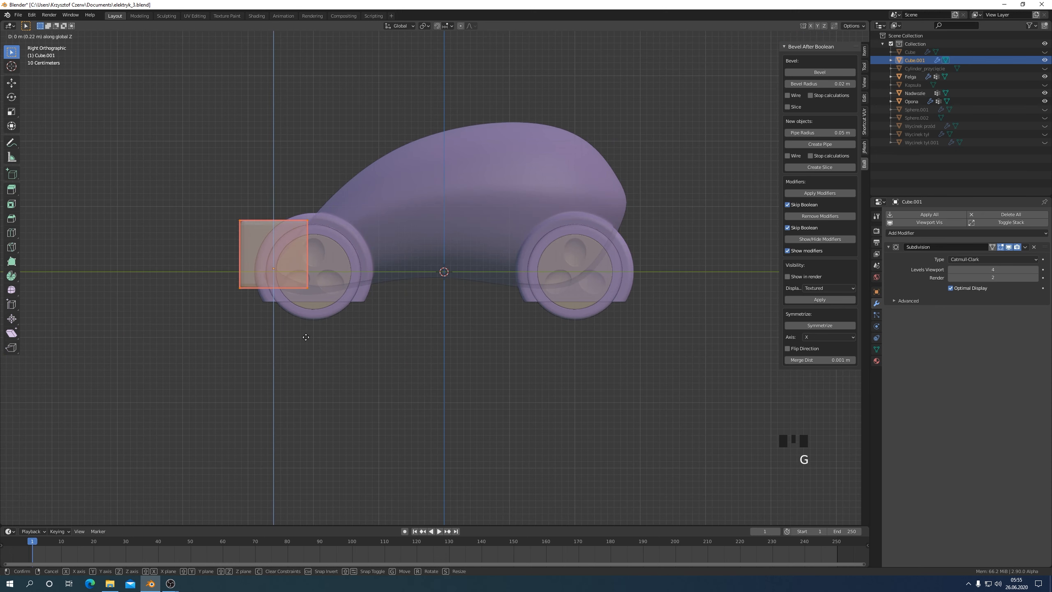
pyautogui.click(280, 355)
# Step: Stretch the small cube's mesh along the Z axis by a factor of 2.3
pyautogui.scroll(1, 327, 340)
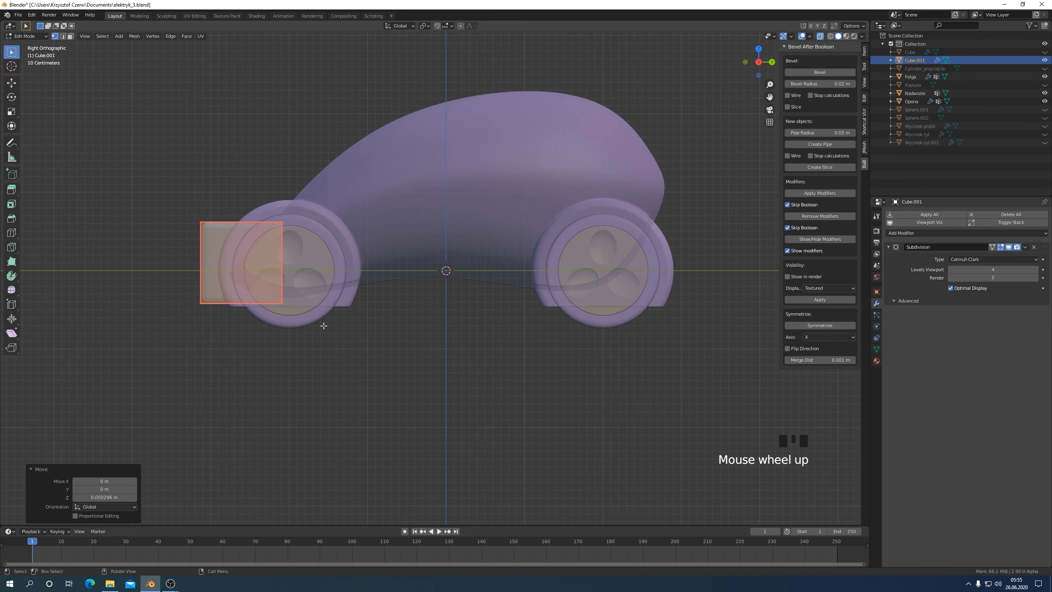
pyautogui.keyDown('shift'); pyautogui.moveTo(340, 324); pyautogui.dragTo(505, 290, button='middle'); pyautogui.keyUp('shift')
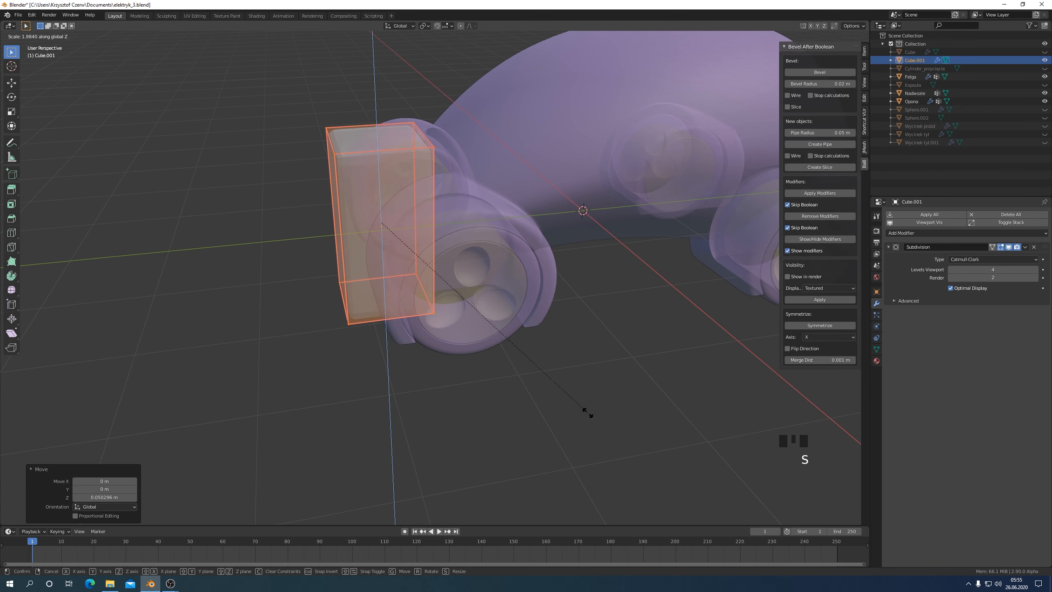
pyautogui.click(622, 439)
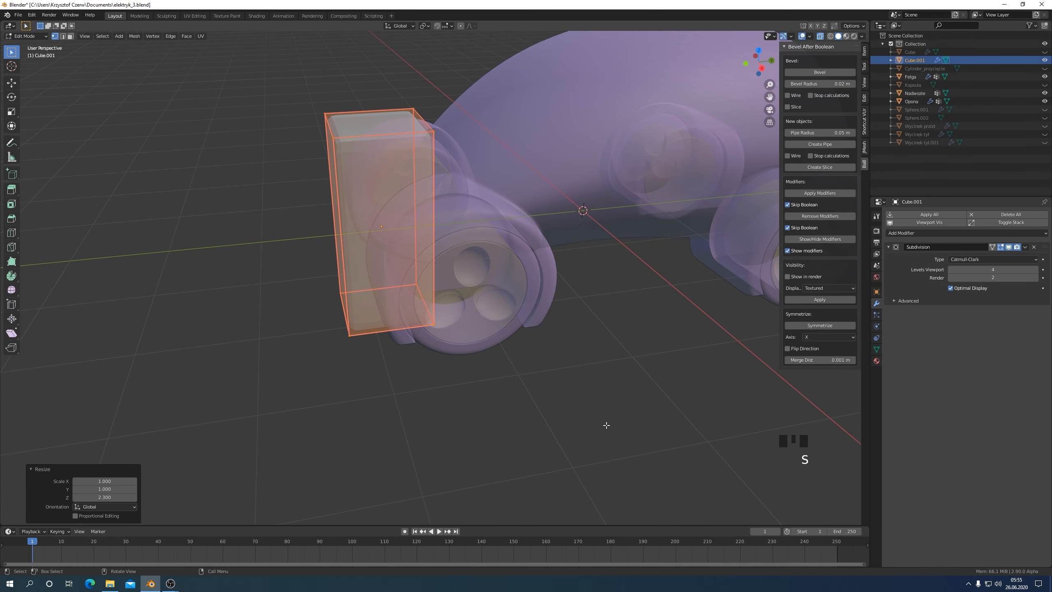
# Step: Try tilting the block mesh about -22.7° in side view and stretching it along Z by about 2.35, then undo
pyautogui.press('KP_3')
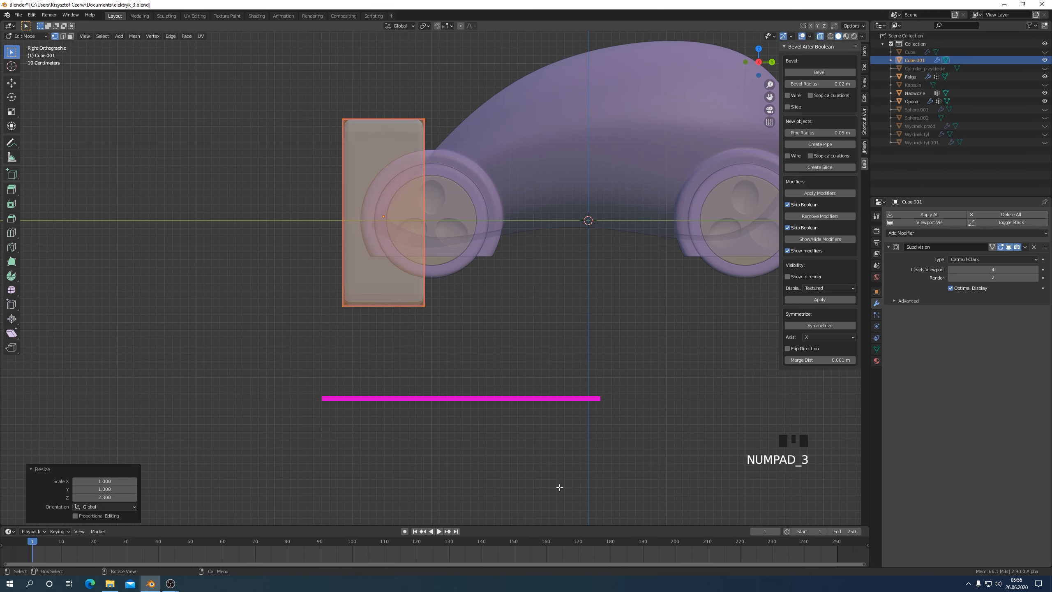
pyautogui.press('r')
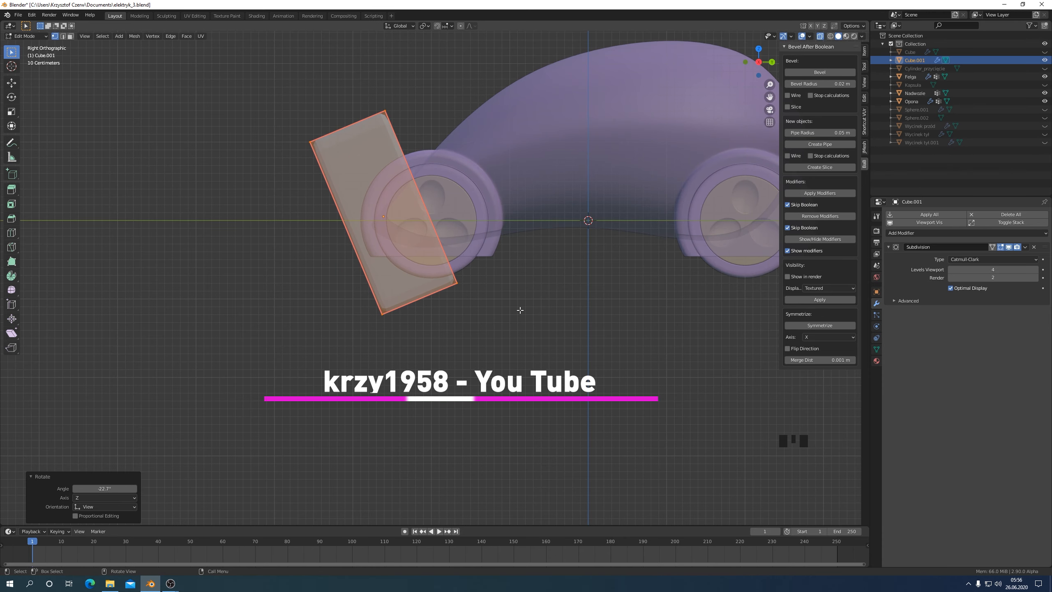
pyautogui.press('s')
pyautogui.press('z')
pyautogui.click(599, 336)
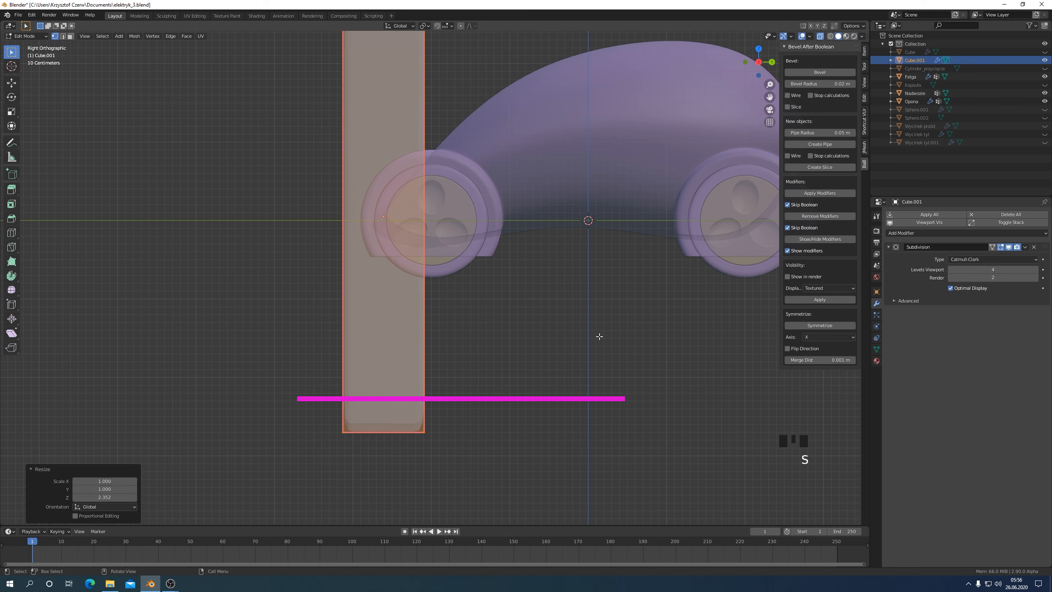
pyautogui.hotkey('ctrl', 'z')
# Step: Rotate the whole block mesh by -30° in the side view
pyautogui.press('r')
pyautogui.keyDown('ctrl'); pyautogui.click(640, 217); pyautogui.keyUp('ctrl')
pyautogui.moveTo(640, 218); pyautogui.dragTo(543, 301, button='middle')
# Step: Add a single loop cut across the middle of the tilted block and slide it slightly downward by a factor of about 0.08
pyautogui.press('KP_3')
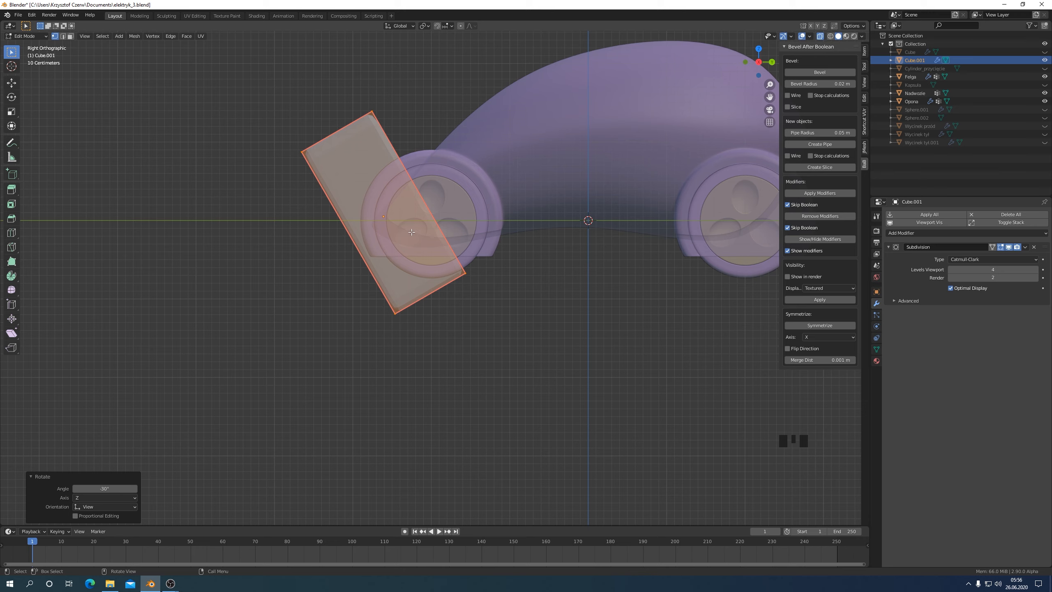
pyautogui.hotkey('ctrl', 'r')
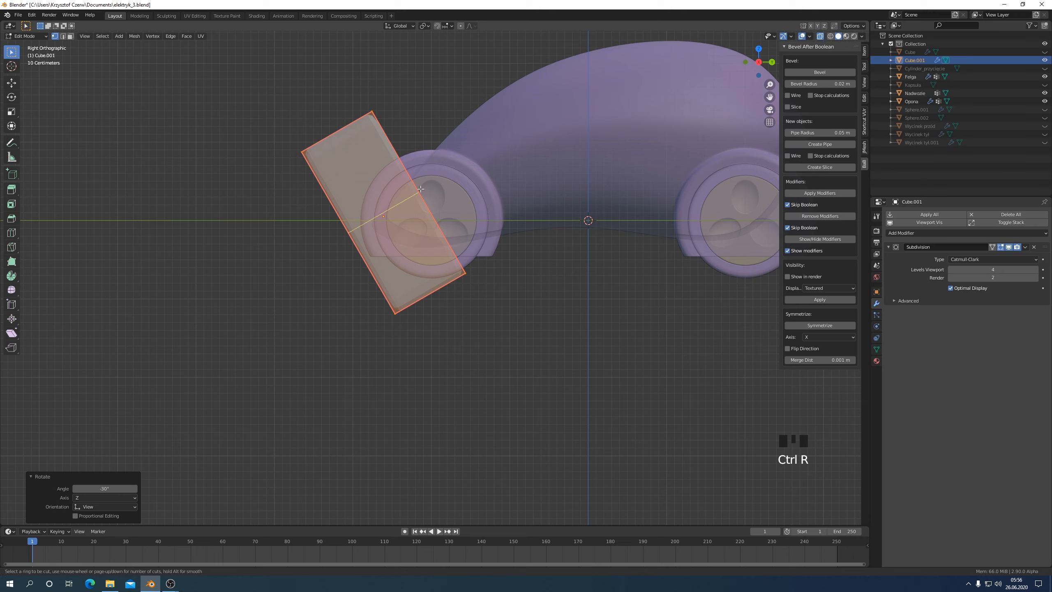
pyautogui.click(421, 189)
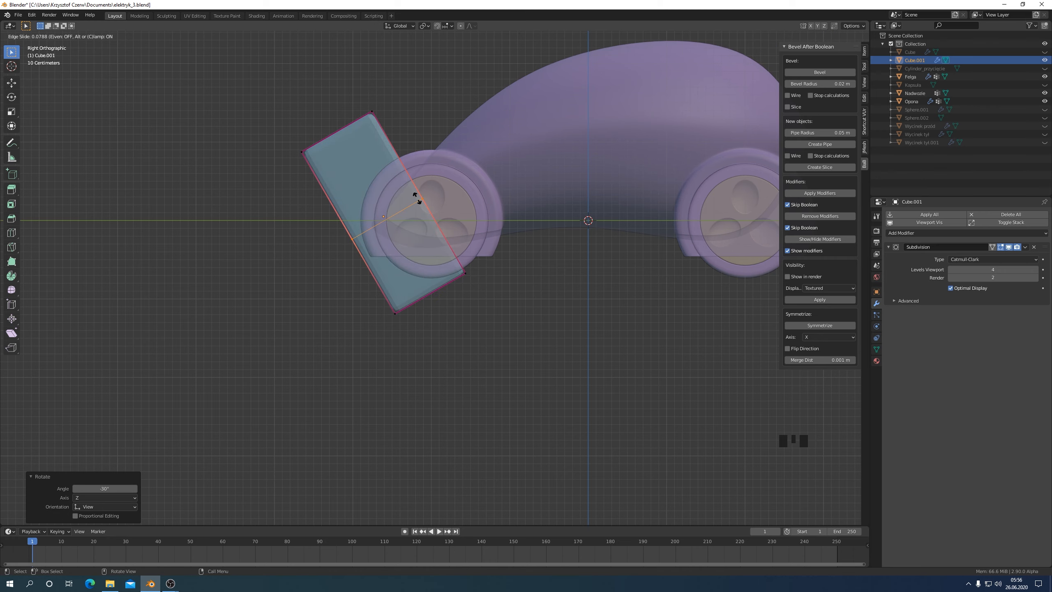
pyautogui.click(416, 198)
# Step: In face select mode, extrude the block's upper face on the car-body side by about 0.9 m along its normal
pyautogui.moveTo(418, 134); pyautogui.dragTo(270, 122, button='middle')
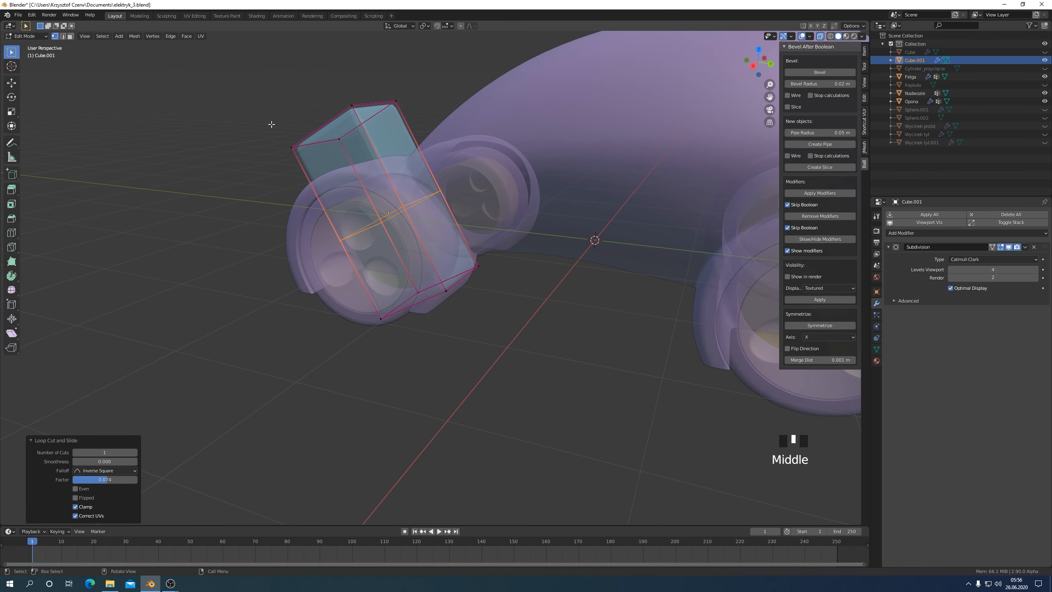
pyautogui.click(71, 36)
pyautogui.click(402, 156)
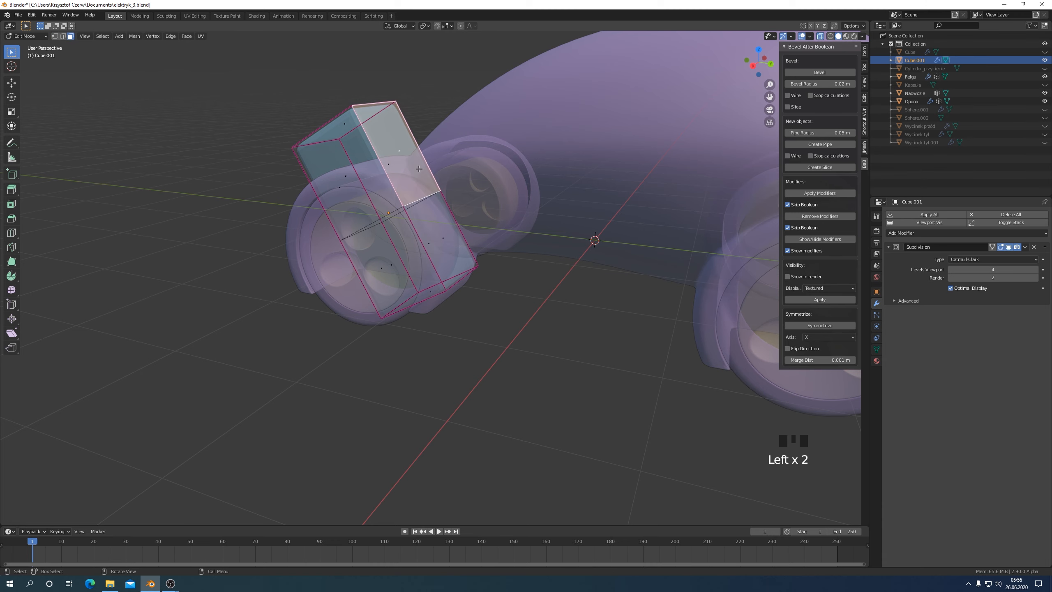
pyautogui.press('KP_3')
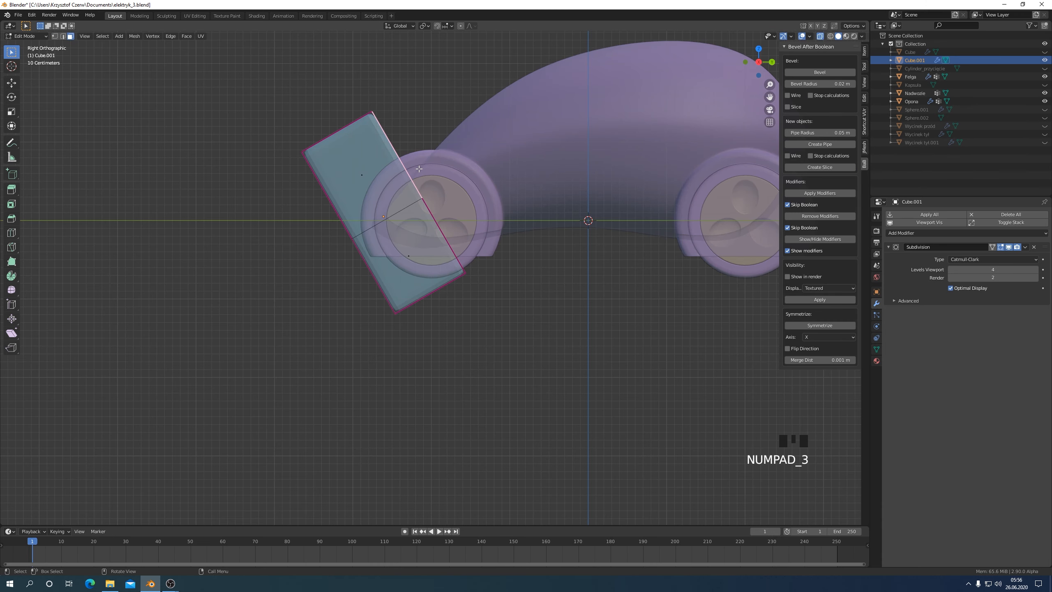
pyautogui.press('e')
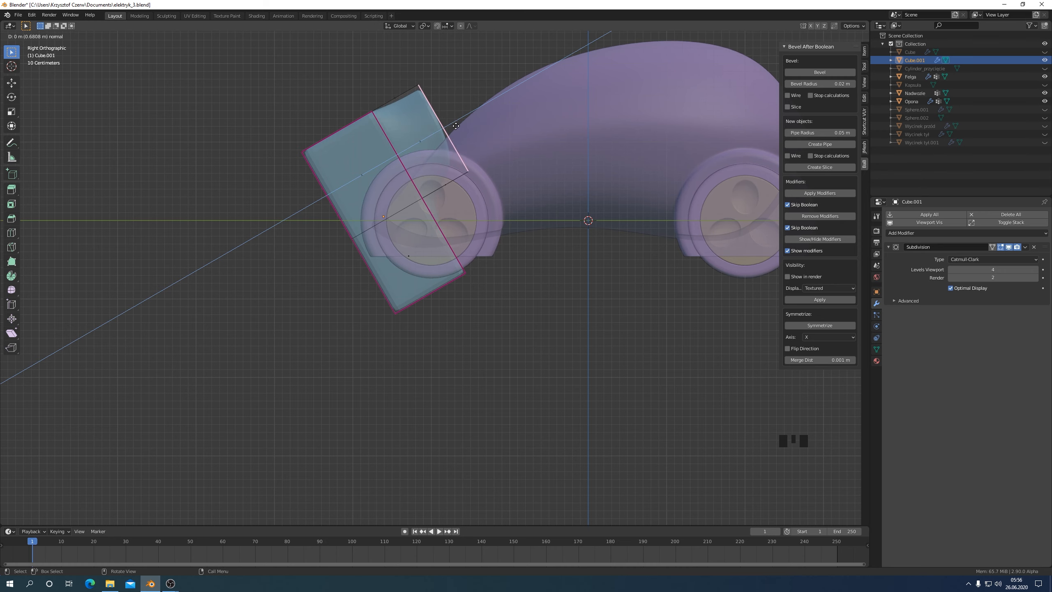
pyautogui.click(467, 142)
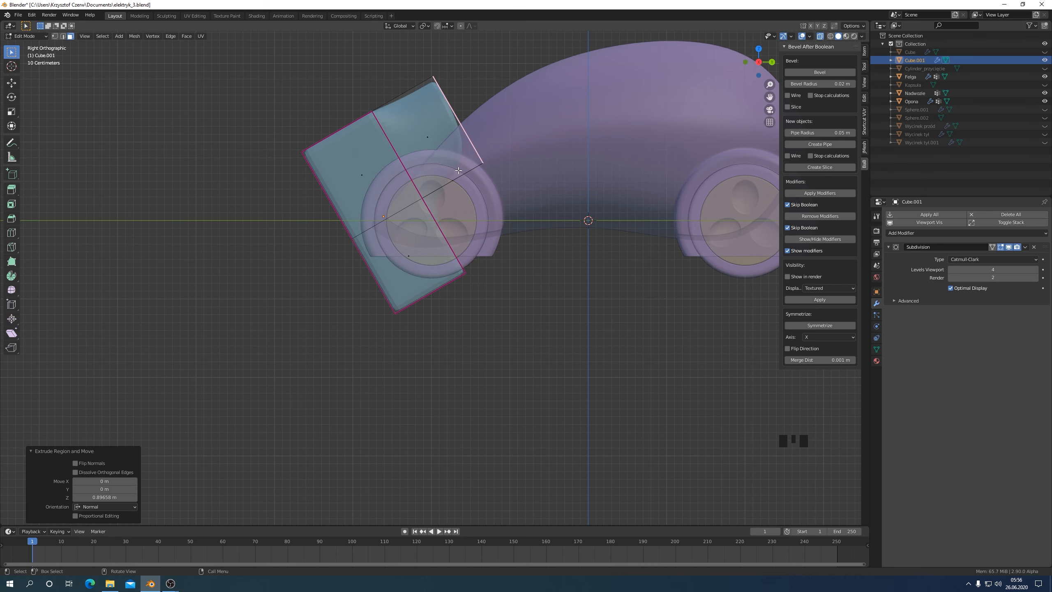
# Step: Select the entire L-shaped block mesh and set its mean edge crease to 0.7
pyautogui.moveTo(459, 170); pyautogui.dragTo(437, 232, button='middle')
pyautogui.press('KP_3')
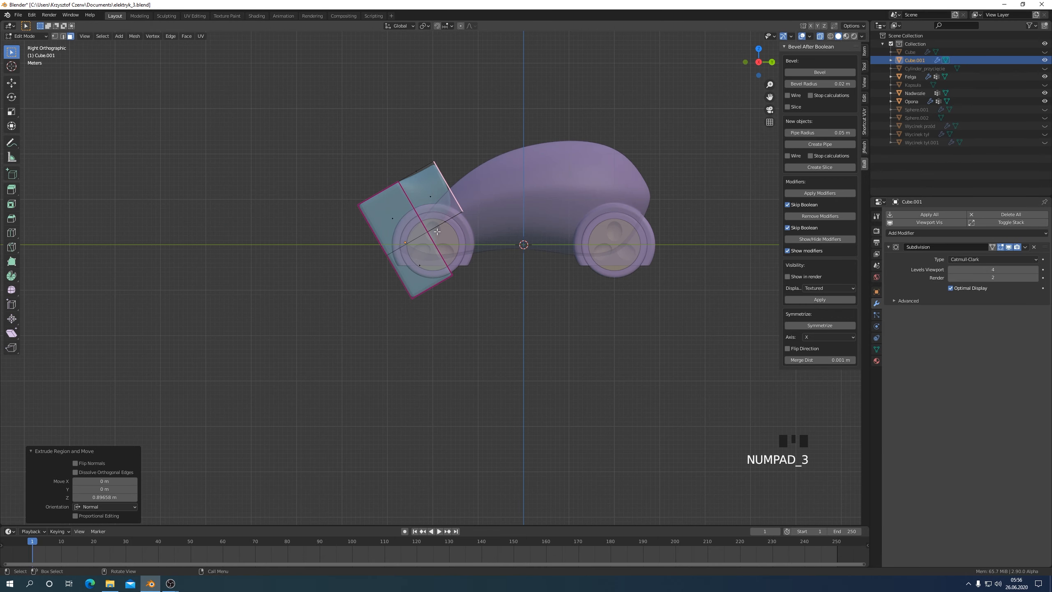
pyautogui.scroll(2, 371, 193)
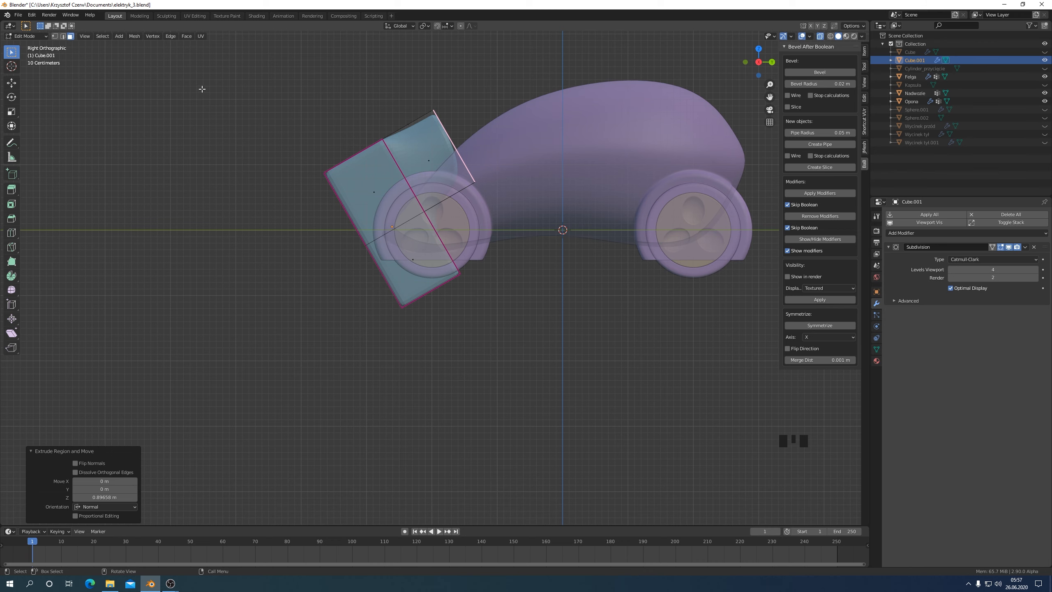
pyautogui.moveTo(204, 62); pyautogui.dragTo(571, 452)
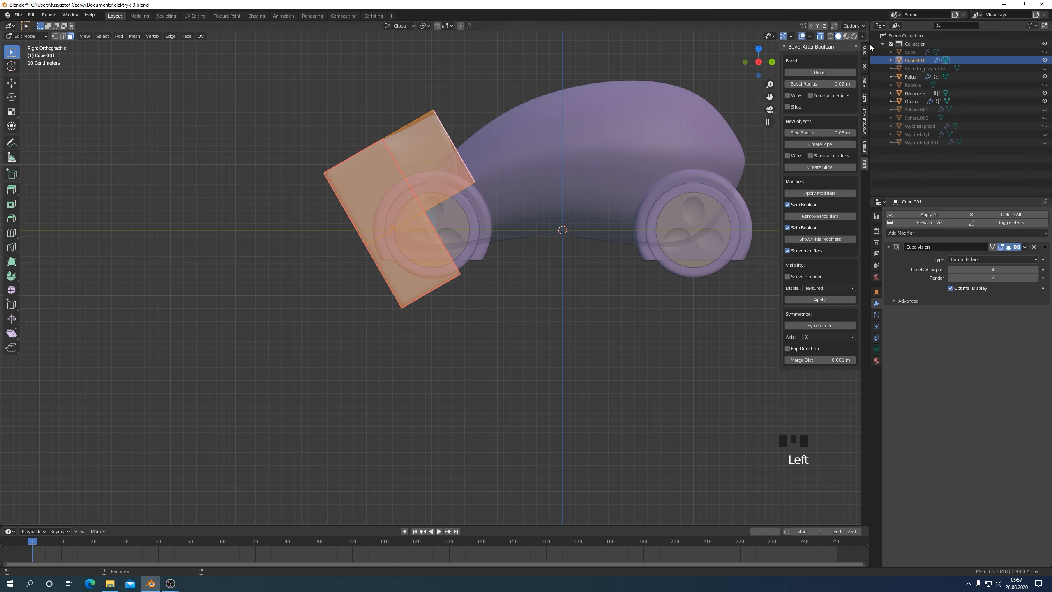
pyautogui.click(864, 53)
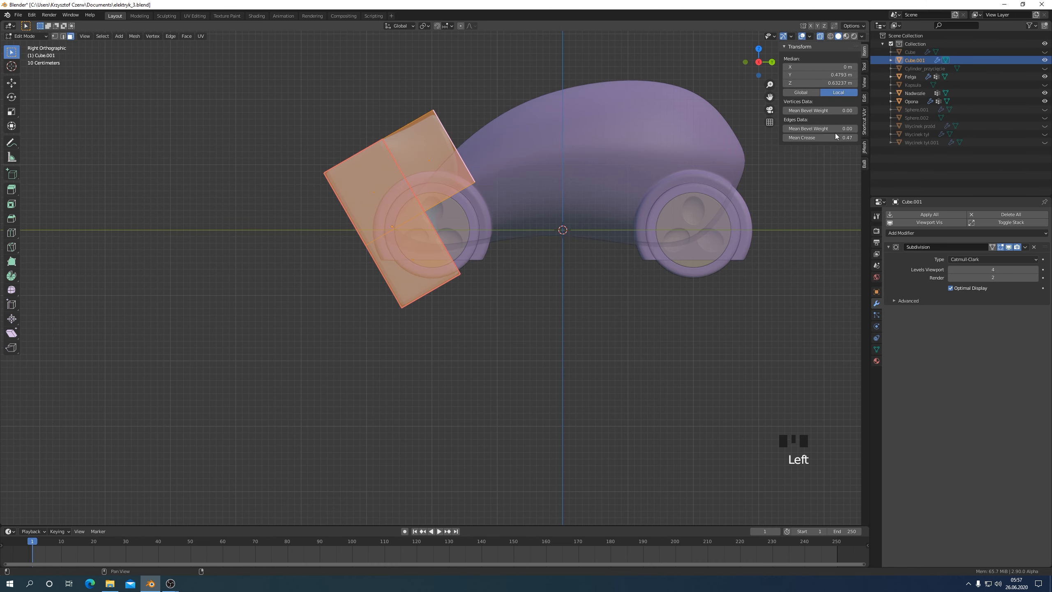
pyautogui.moveTo(835, 138)
pyautogui.mouseDown()
pyautogui.moveTo(826, 138)
pyautogui.moveTo(840, 138)
pyautogui.mouseUp()
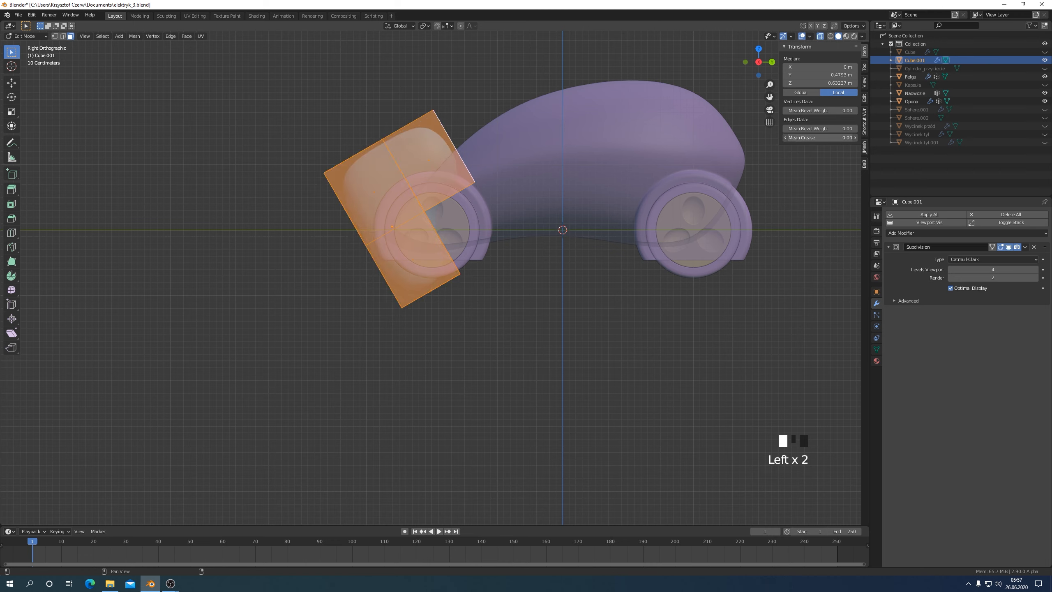
pyautogui.click(840, 138)
pyautogui.write('.7')
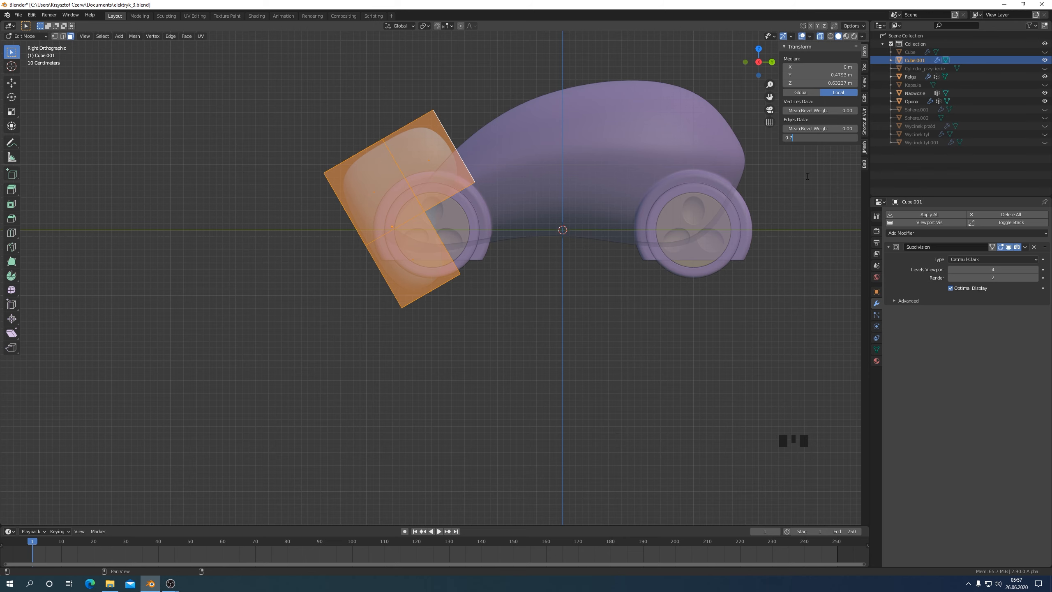
pyautogui.press('Return')
# Step: Set the block's mean edge crease to 0.5 and return to Object Mode
pyautogui.moveTo(427, 226); pyautogui.dragTo(514, 205, button='middle')
pyautogui.click(845, 138)
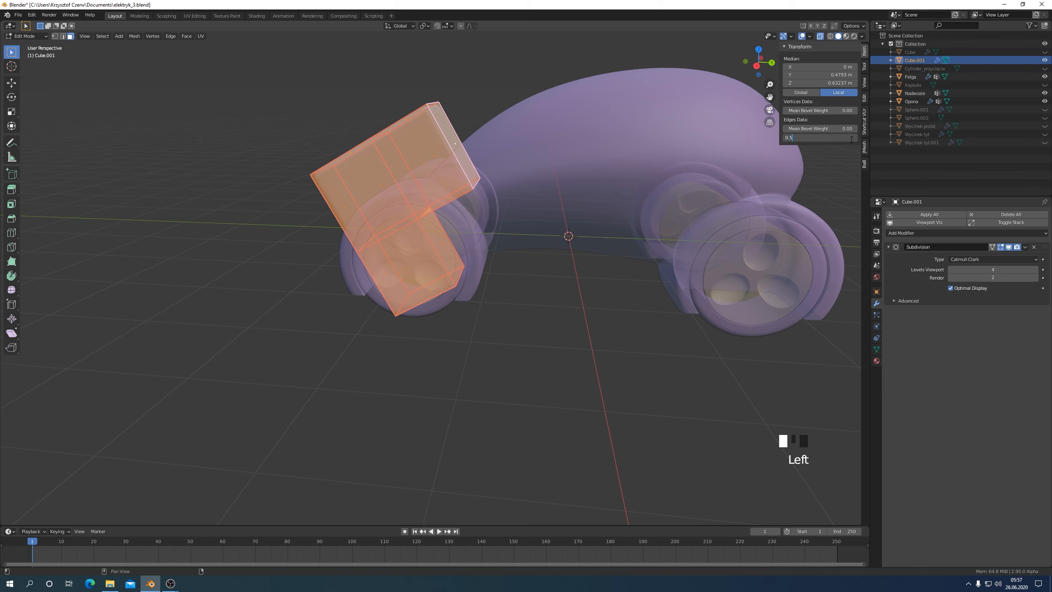
pyautogui.write('0.5')
pyautogui.press('Return')
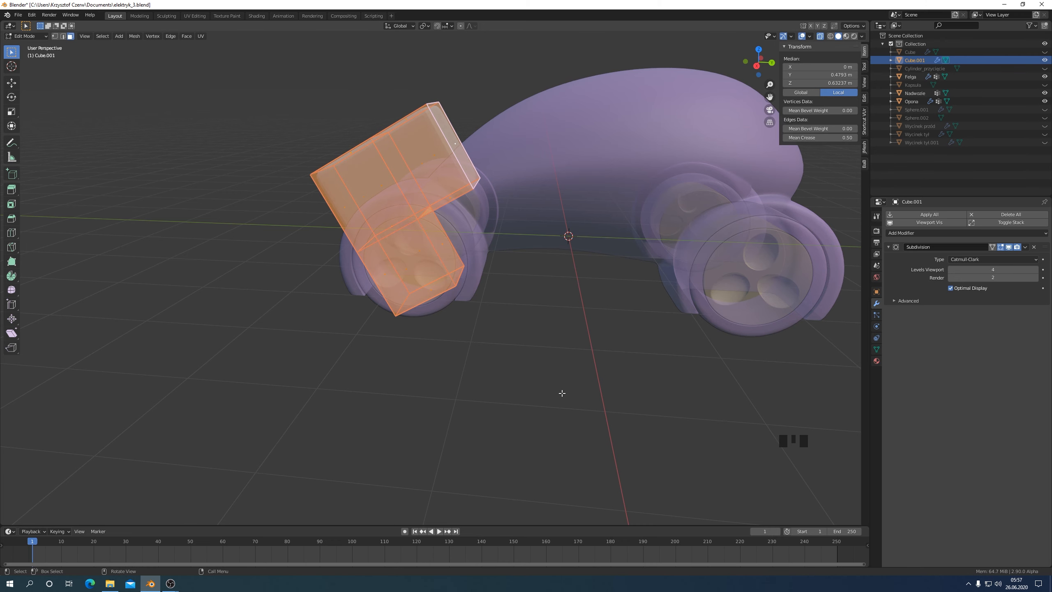
pyautogui.press('KP_3')
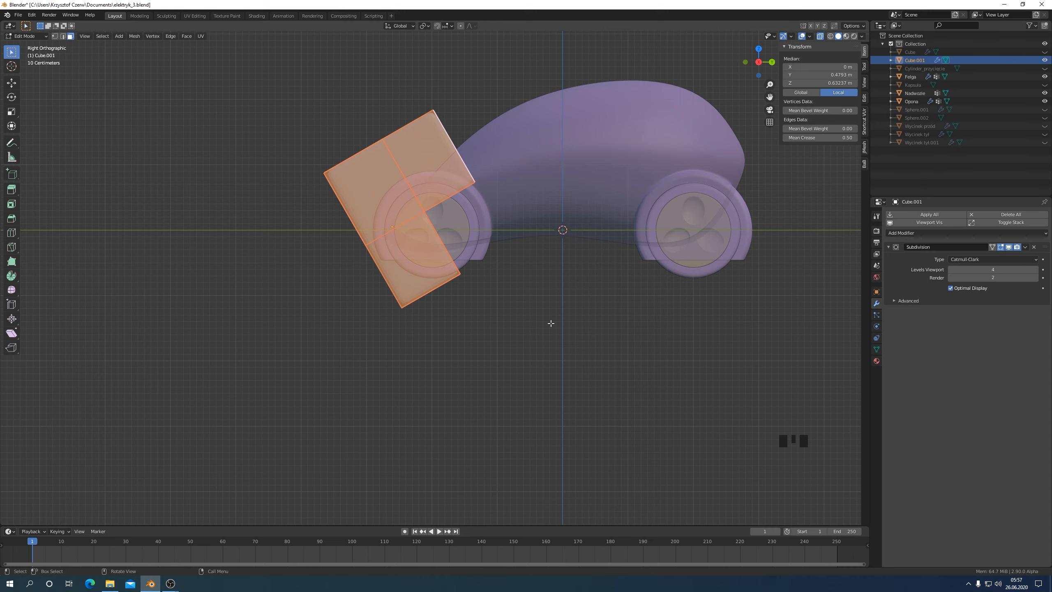
pyautogui.press('Tab')
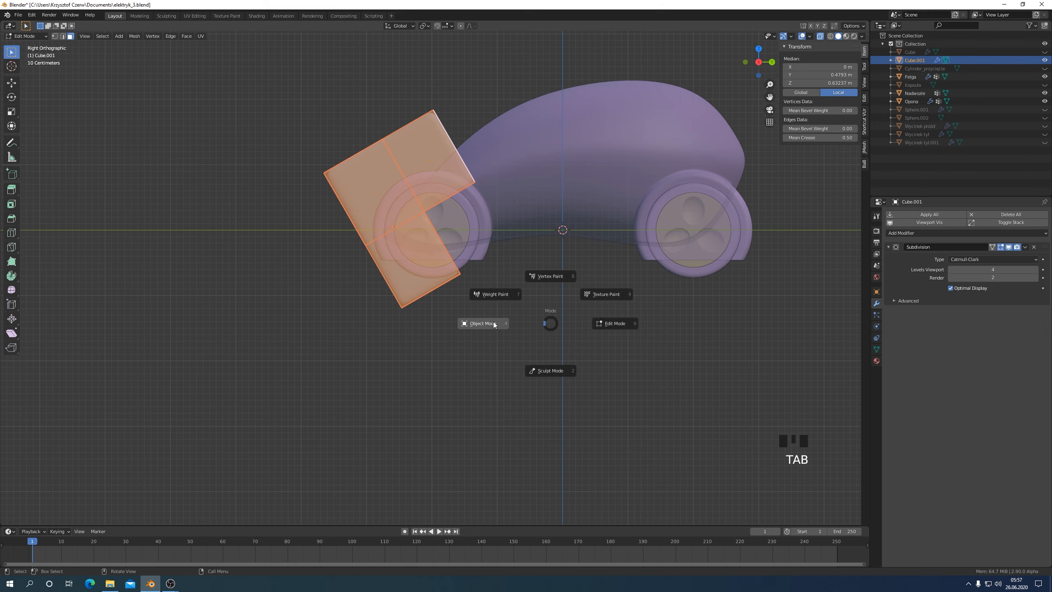
pyautogui.click(494, 325)
pyautogui.moveTo(494, 328); pyautogui.dragTo(573, 368, button='middle')
pyautogui.press('KP_3')
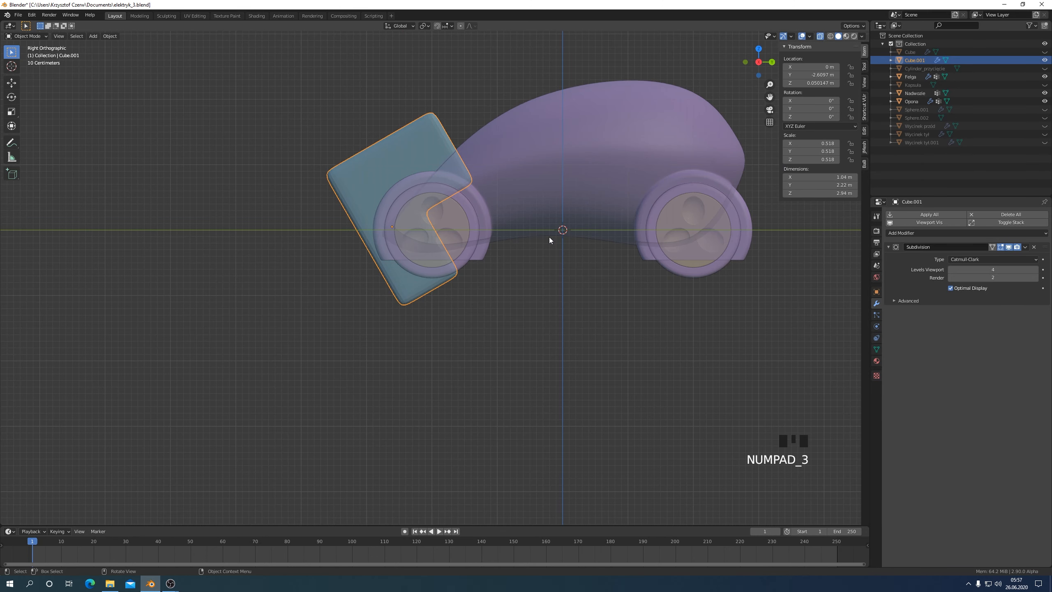
# Step: In Edit Mode, move the block's extruded end face about -0.18 m in Y and -0.09 m in Z, then return to Object Mode
pyautogui.press('Tab')
pyautogui.moveTo(549, 237); pyautogui.dragTo(504, 168, button='middle')
pyautogui.click(460, 115)
pyautogui.press('KP_3')
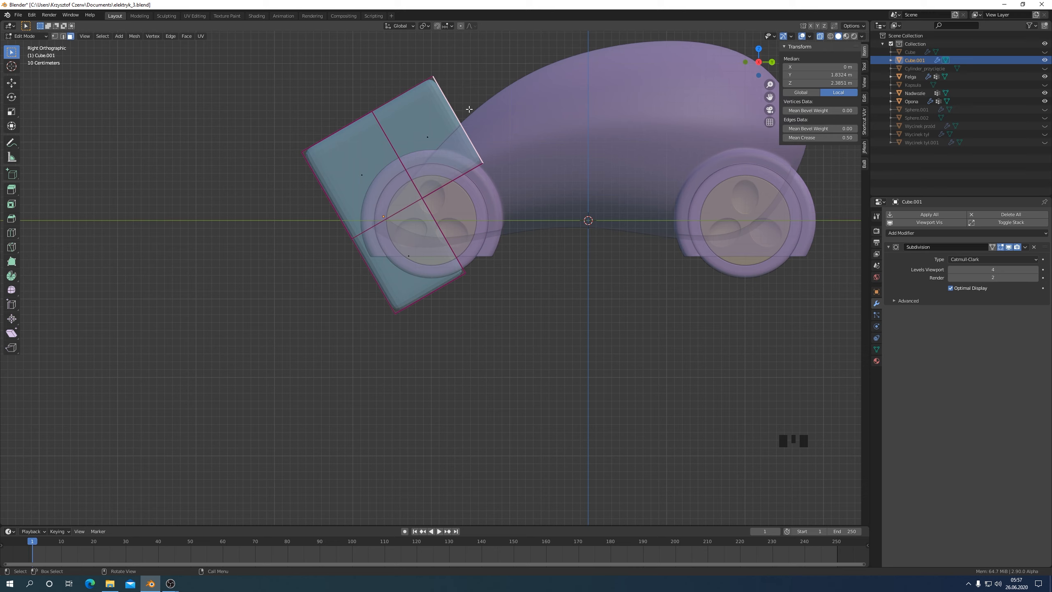
pyautogui.press('g')
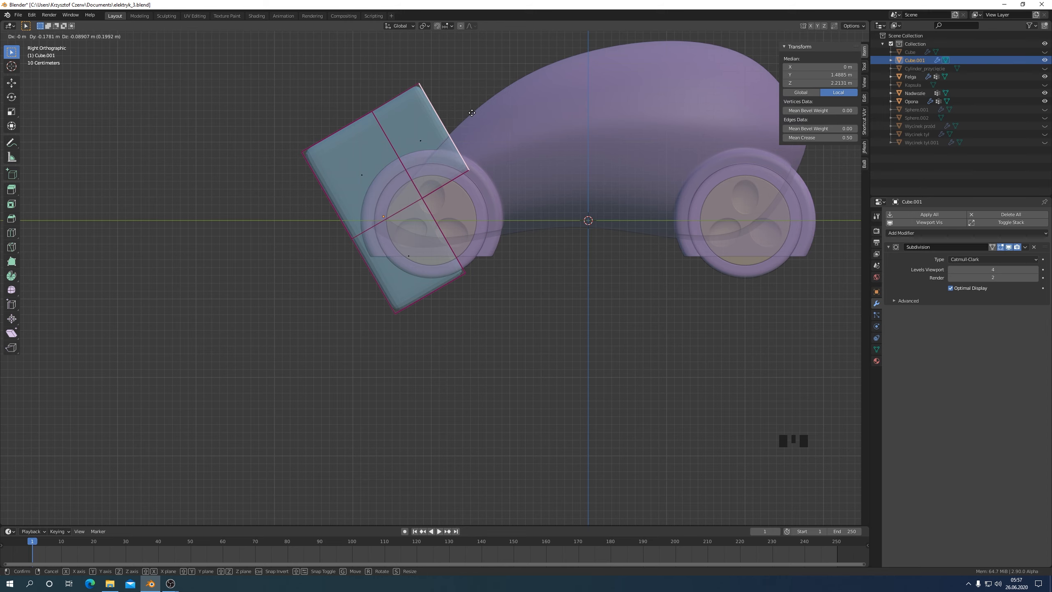
pyautogui.click(471, 113)
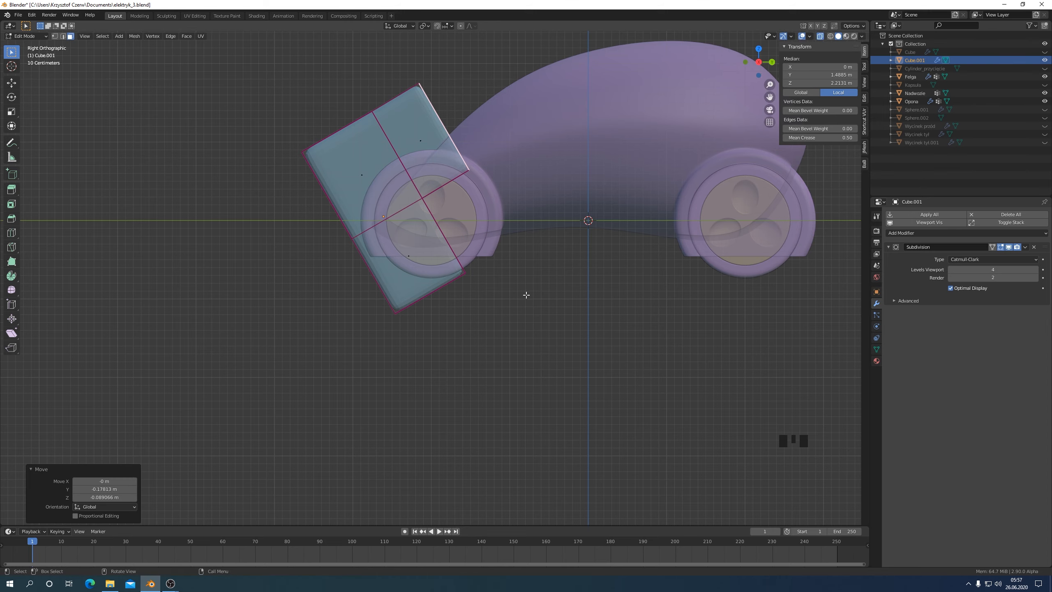
pyautogui.moveTo(526, 294); pyautogui.dragTo(484, 299, button='middle')
pyautogui.press('KP_3')
pyautogui.press('Tab')
pyautogui.click(488, 332)
# Step: Subtract the L-shaped block from the car body Nadwozie with a Bool Tool brush Difference
pyautogui.scroll(-5, 498, 320)
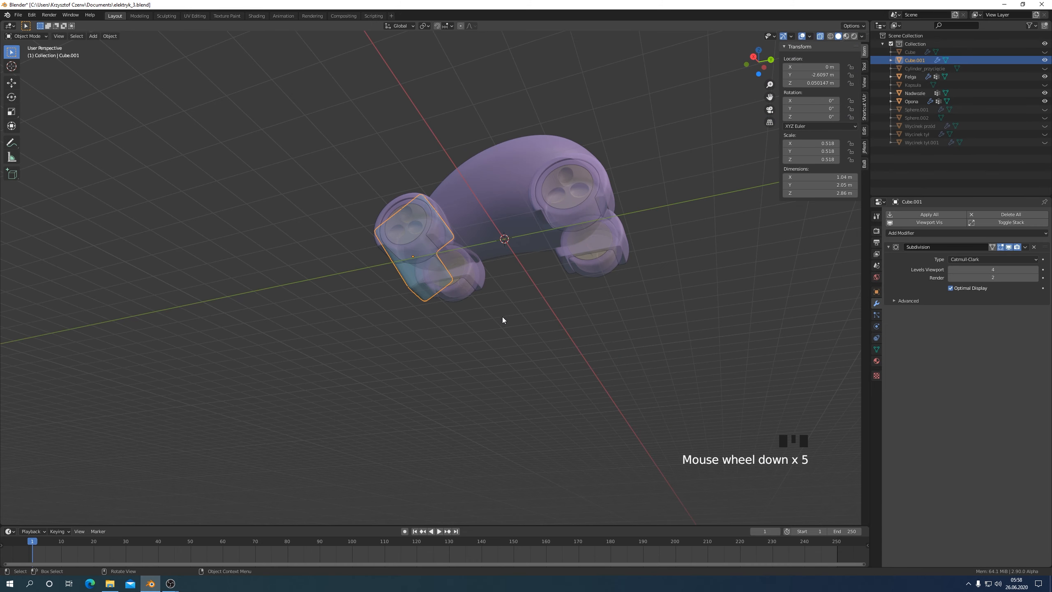
pyautogui.press('KP_3')
pyautogui.scroll(2, 477, 157)
pyautogui.keyDown('shift'); pyautogui.click(488, 156); pyautogui.keyUp('shift')
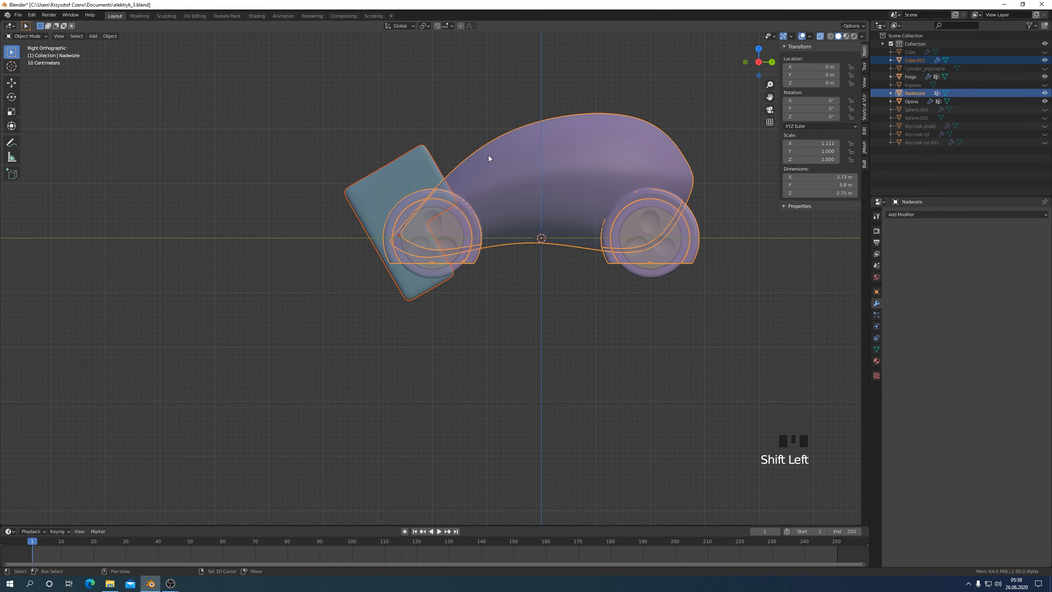
pyautogui.hotkey('shift', 'ctrl', 'b')
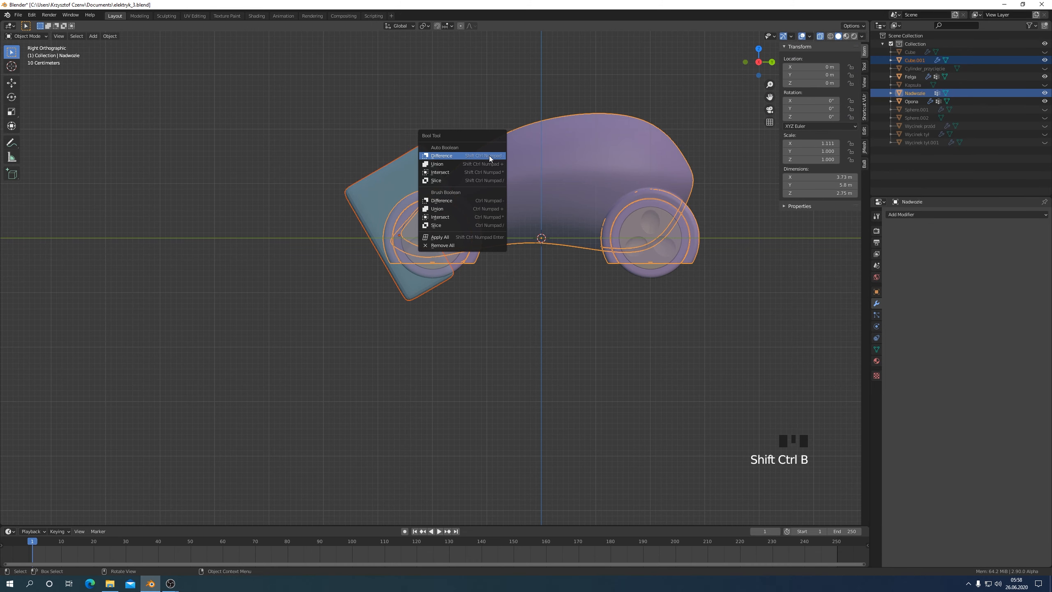
pyautogui.click(449, 200)
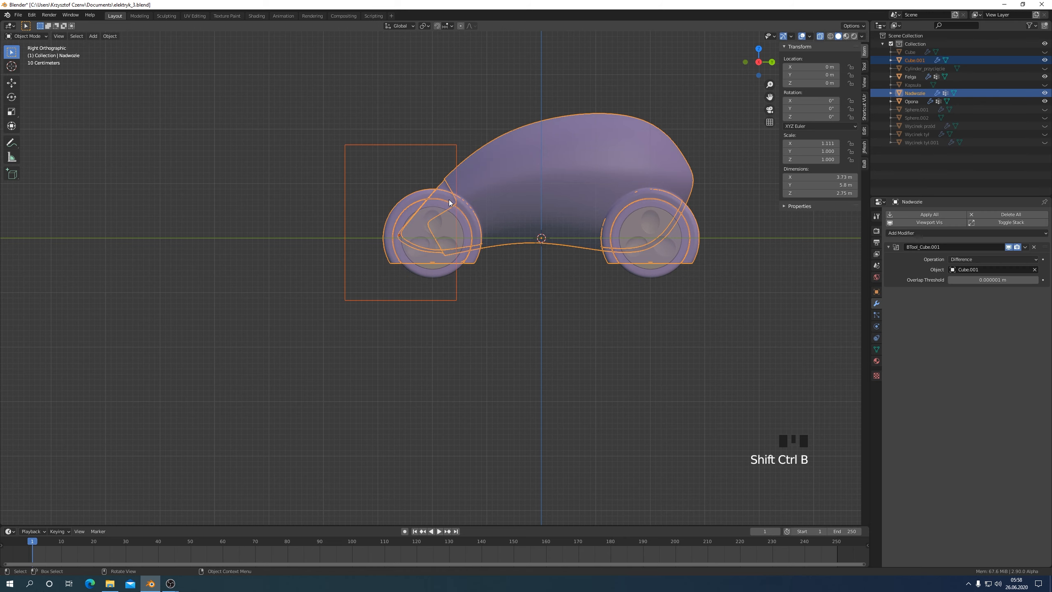
# Step: Bevel the front cutout's edges on the body with Bevel After Boolean at 0.02 m radius and turn off X-ray
pyautogui.moveTo(449, 199); pyautogui.dragTo(604, 308, button='middle')
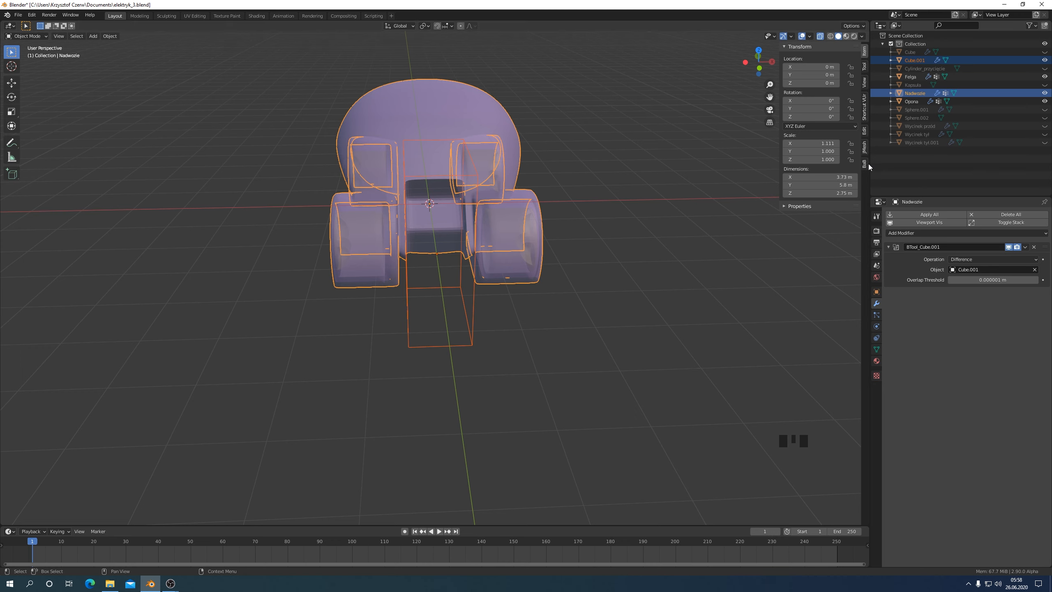
pyautogui.click(864, 163)
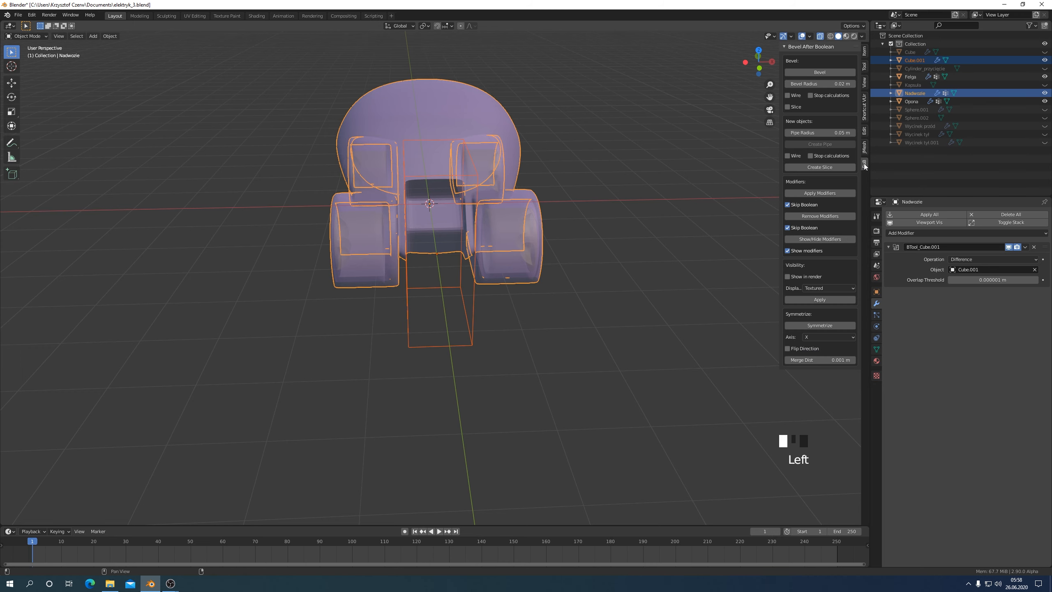
pyautogui.click(826, 71)
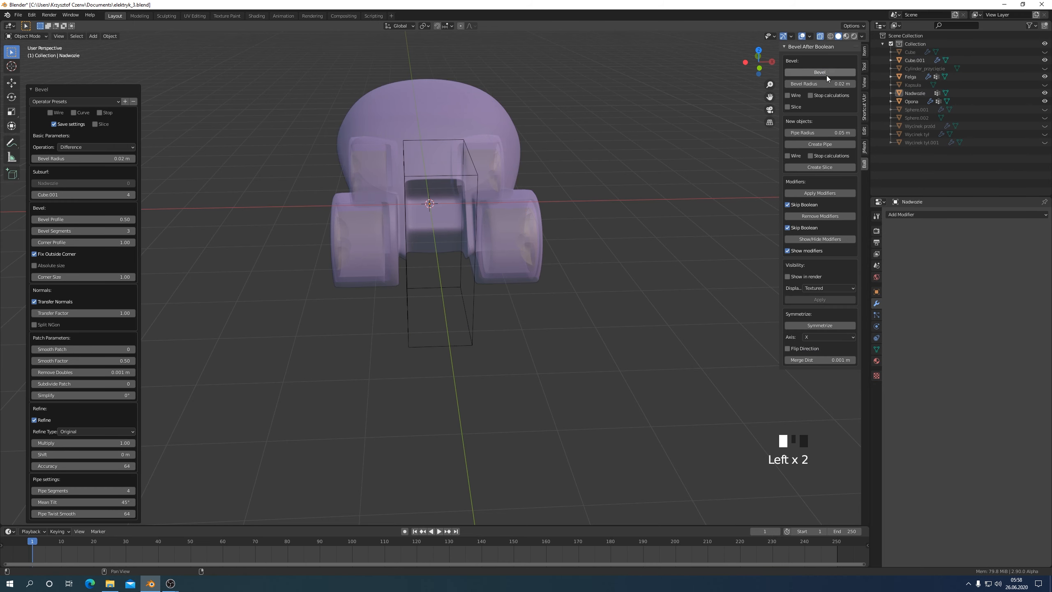
pyautogui.moveTo(466, 211); pyautogui.dragTo(542, 228, button='middle')
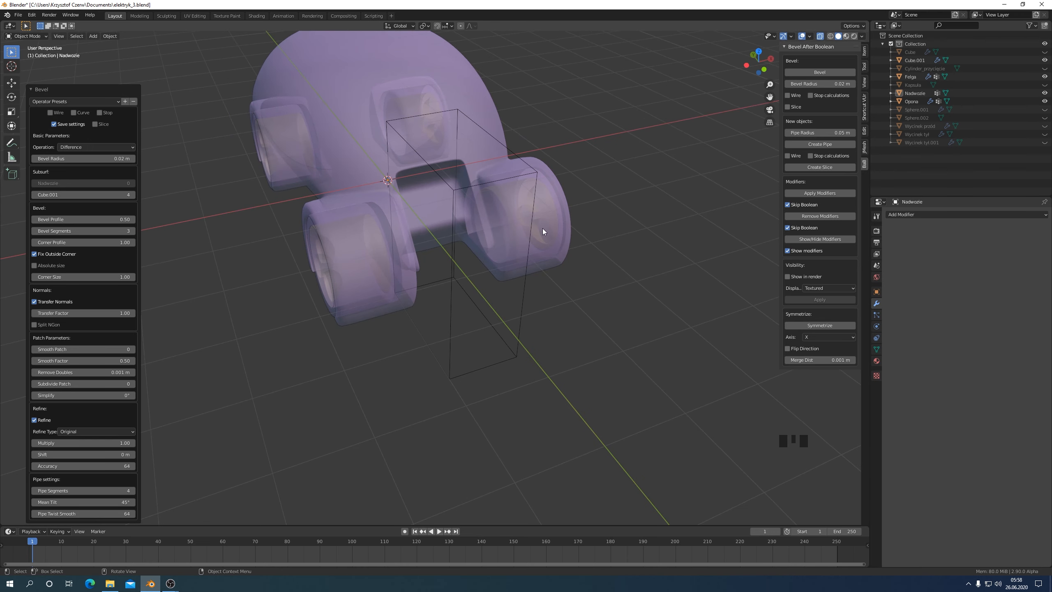
pyautogui.click(820, 37)
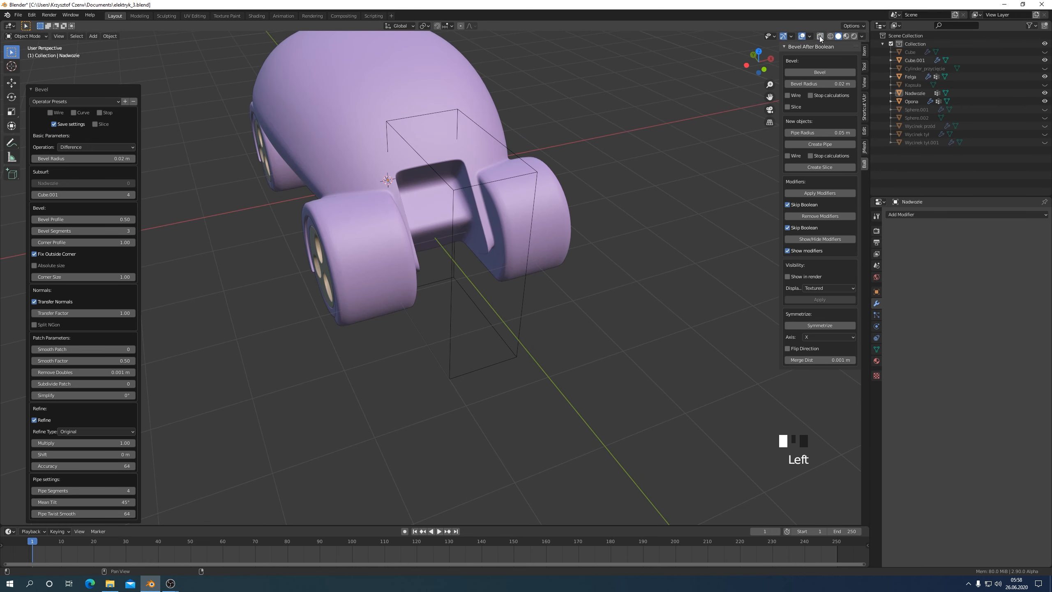
pyautogui.moveTo(634, 186); pyautogui.dragTo(578, 184, button='middle')
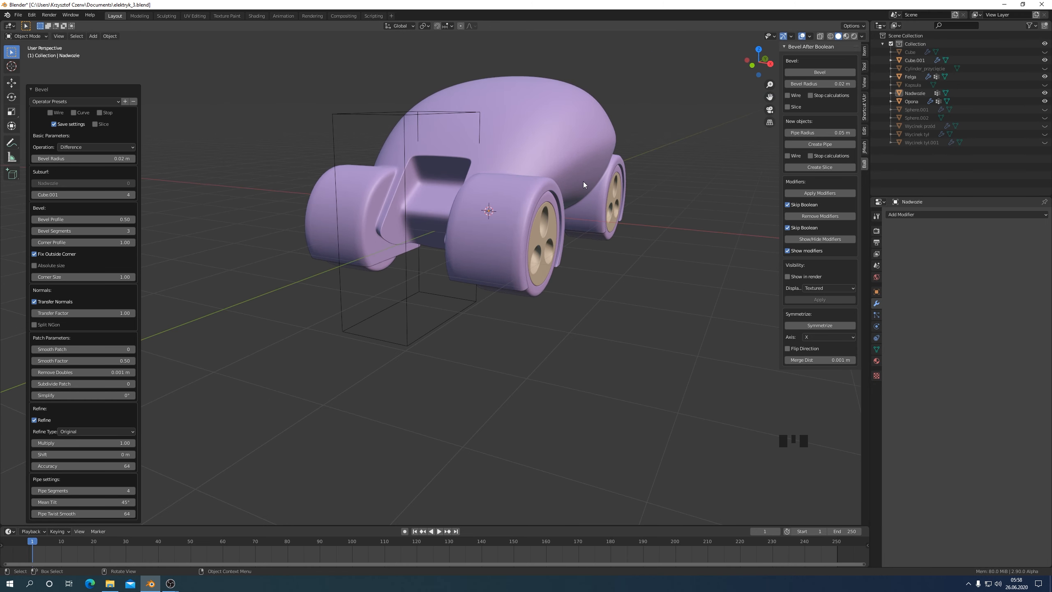
# Step: Delete the leftover Cube.001 cutter block at the front of the car
pyautogui.press('KP_3')
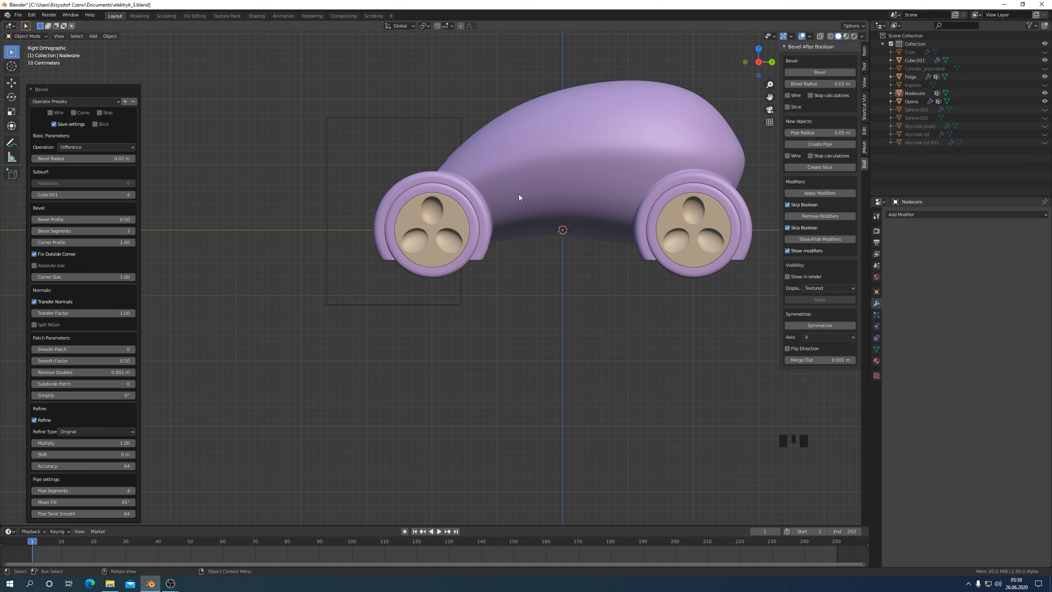
pyautogui.click(400, 304)
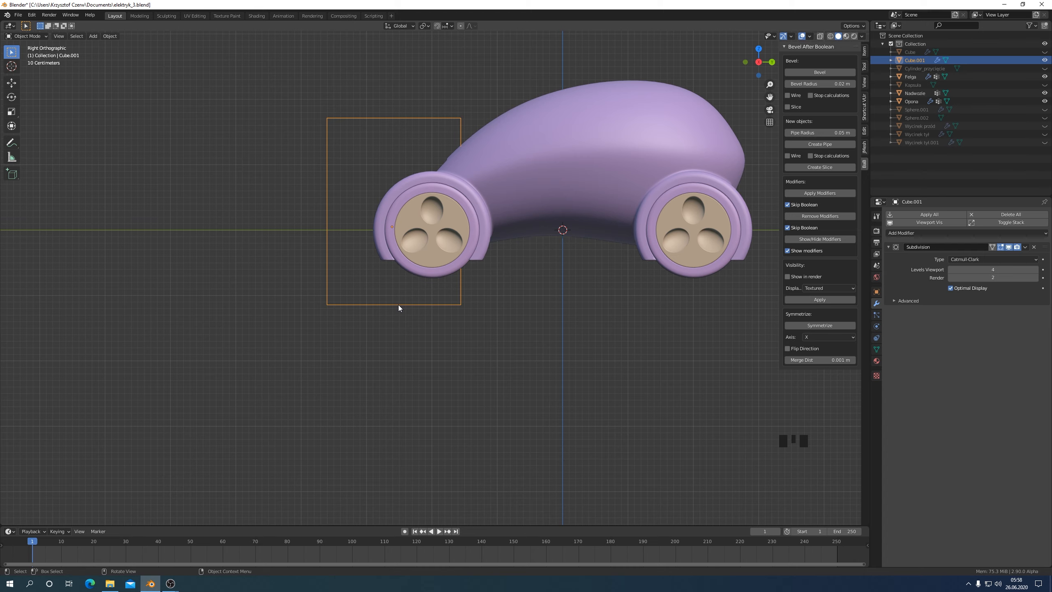
pyautogui.press('x')
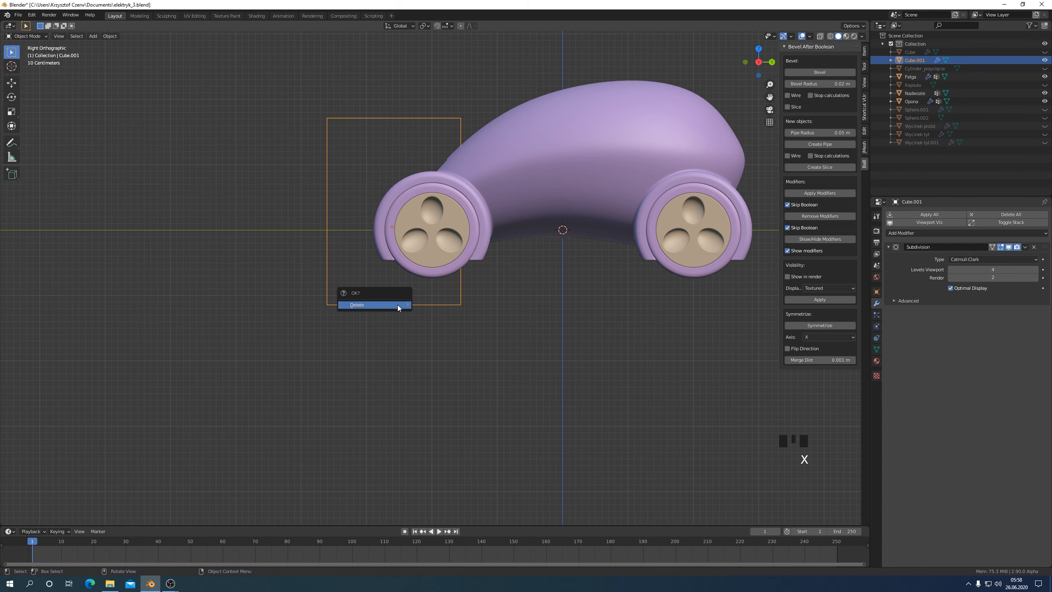
pyautogui.click(399, 306)
pyautogui.moveTo(398, 306); pyautogui.dragTo(518, 348, button='middle')
pyautogui.press('KP_3')
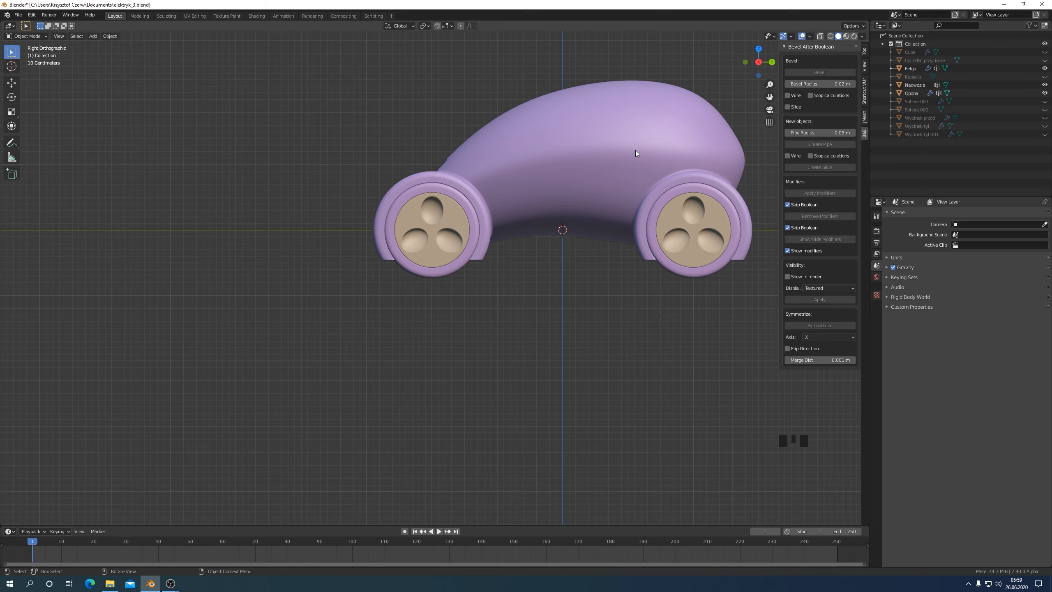
# Step: Make the hidden front cutter Wycinek przód visible around the front of the car
pyautogui.click(922, 117)
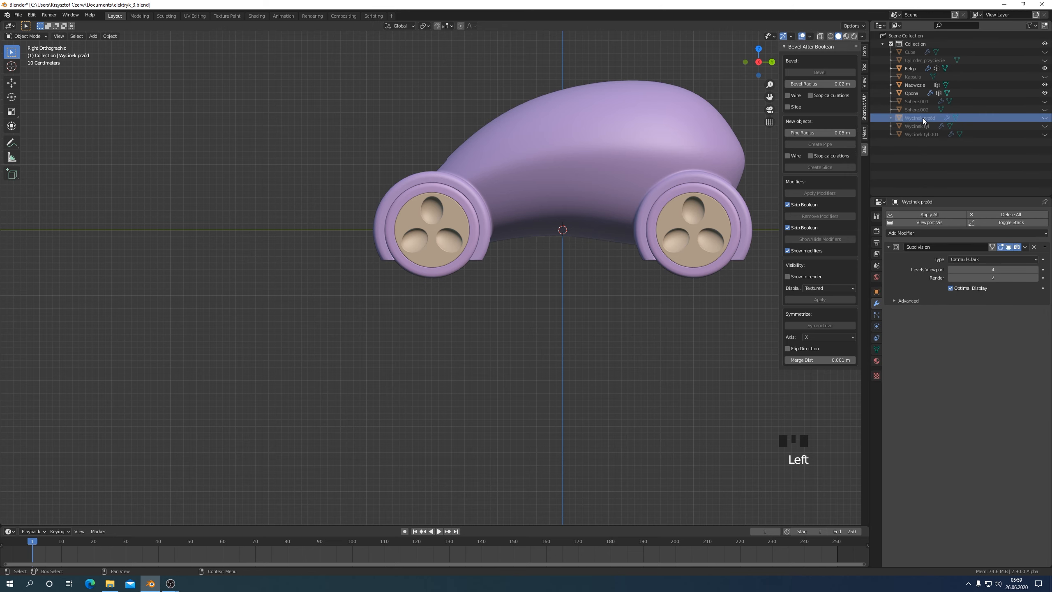
pyautogui.click(1044, 118)
pyautogui.scroll(-2, 518, 294)
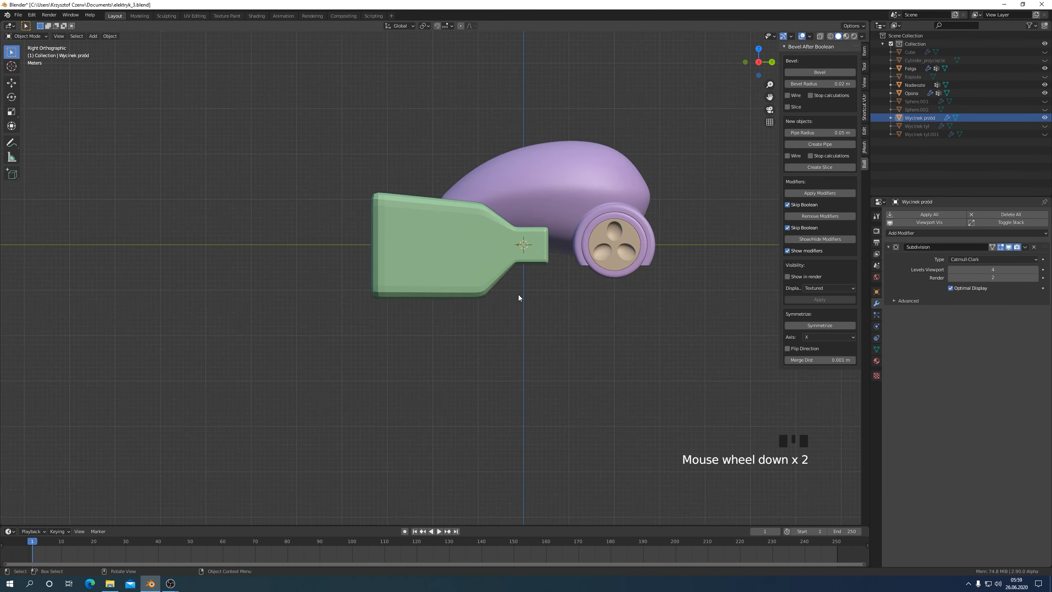
pyautogui.moveTo(518, 295); pyautogui.dragTo(532, 319, button='middle')
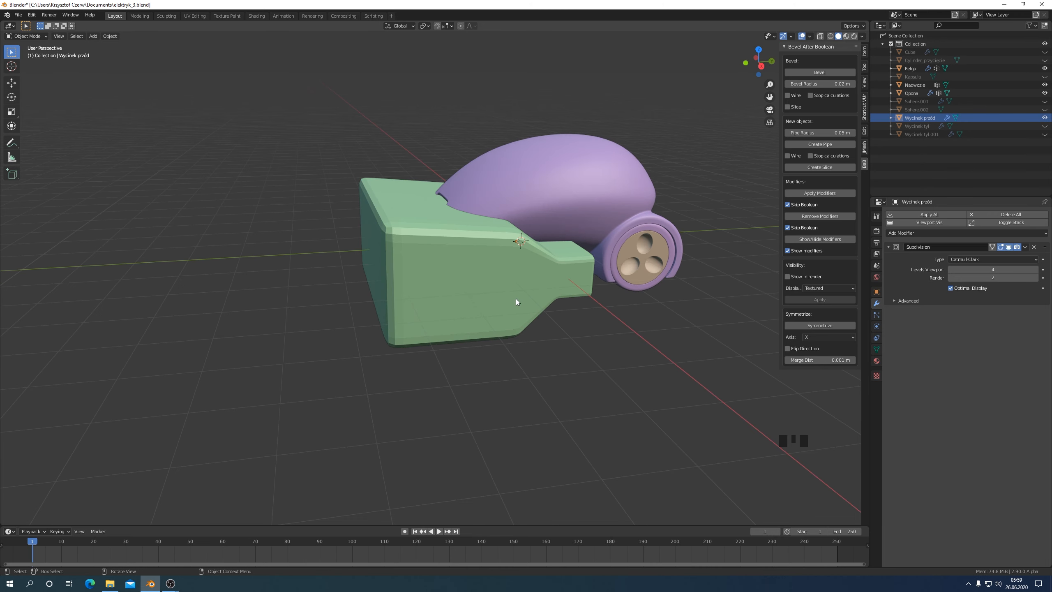
# Step: In Edit Mode with X-ray on, raise the upper vertices of Wycinek przód's wide section about 0.18 m along Z
pyautogui.press('KP_3')
pyautogui.press('Tab')
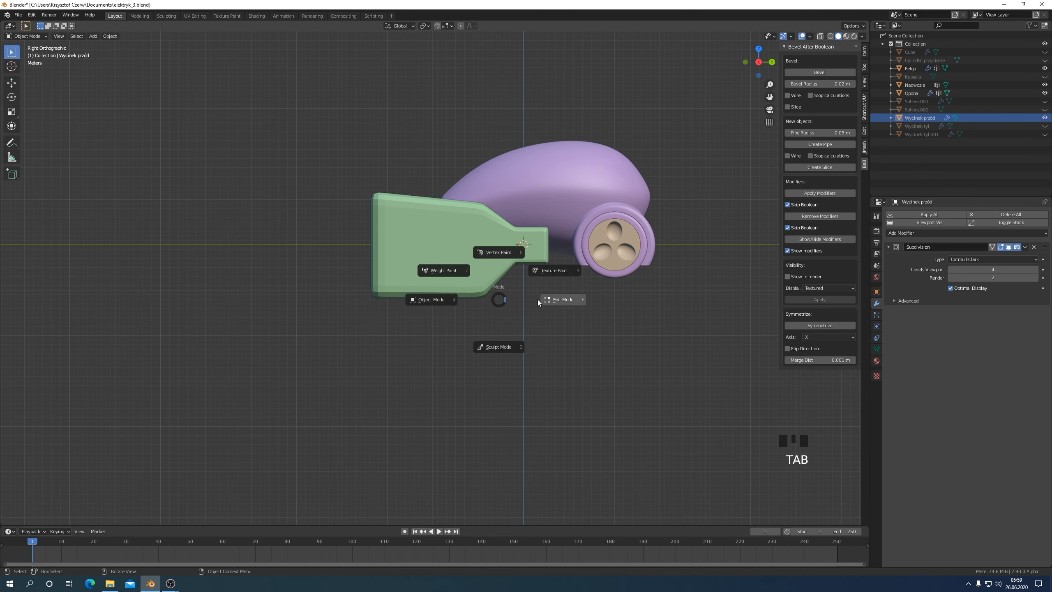
pyautogui.click(565, 303)
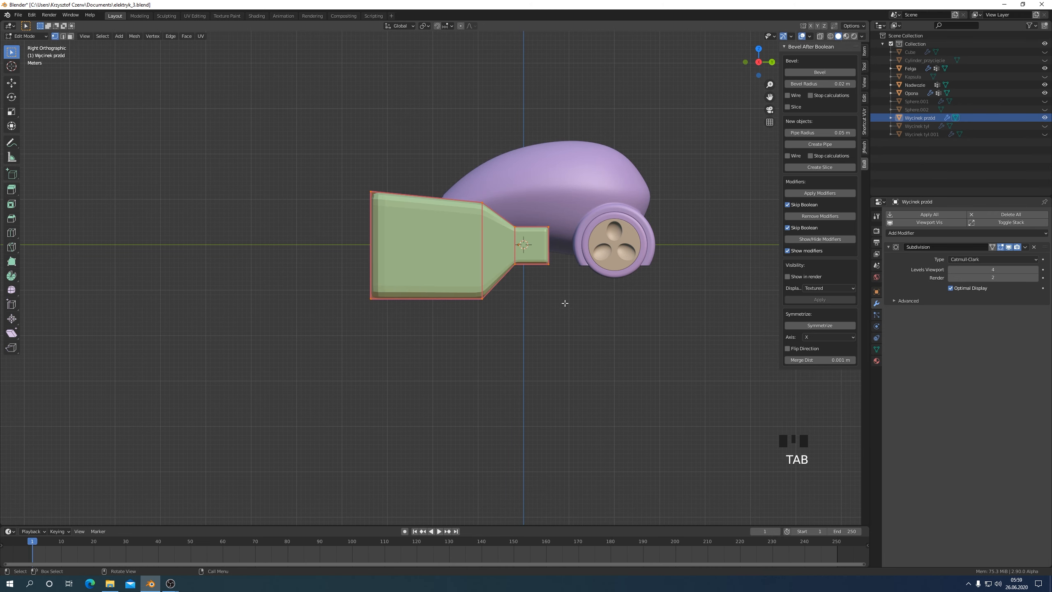
pyautogui.click(820, 37)
pyautogui.scroll(2, 526, 297)
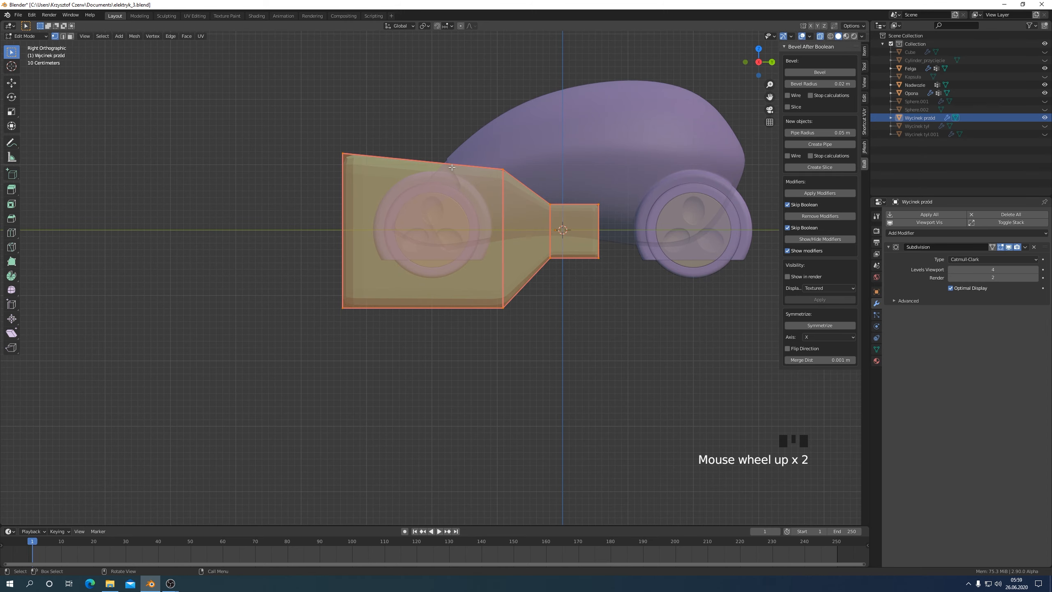
pyautogui.moveTo(312, 125); pyautogui.dragTo(523, 193)
pyautogui.press('g')
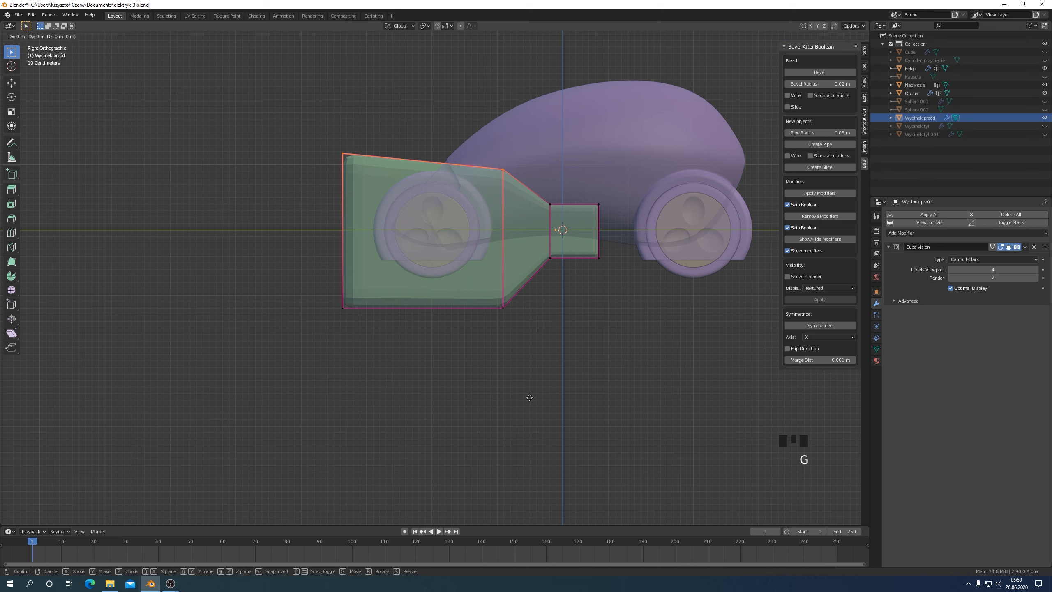
pyautogui.press('z')
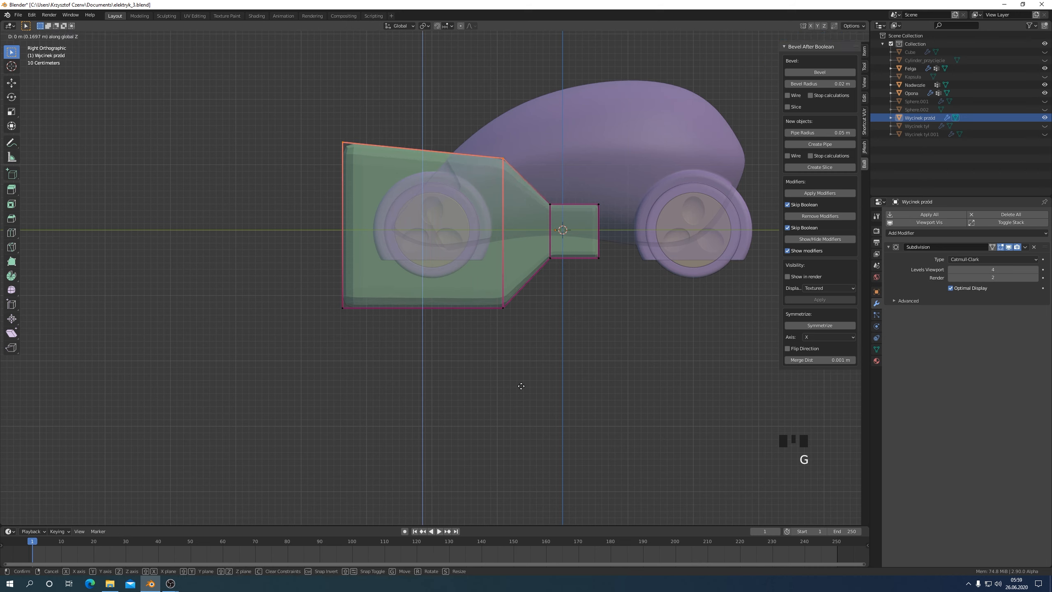
pyautogui.click(521, 386)
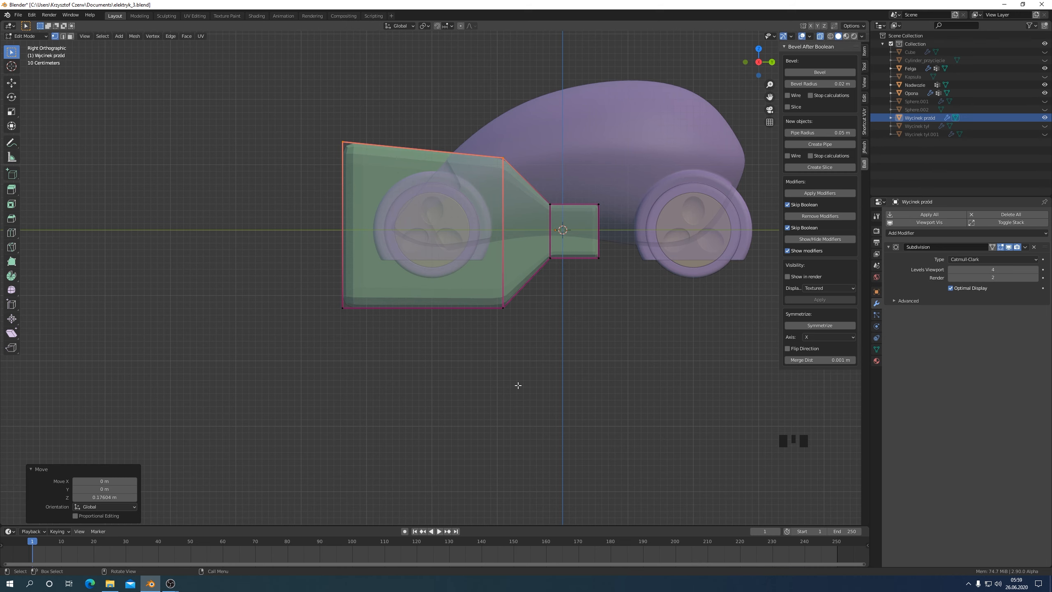
# Step: Select all of the front cutter's vertices, check its Transform and crease data, and return to Object Mode
pyautogui.moveTo(288, 111); pyautogui.dragTo(622, 387)
pyautogui.click(866, 52)
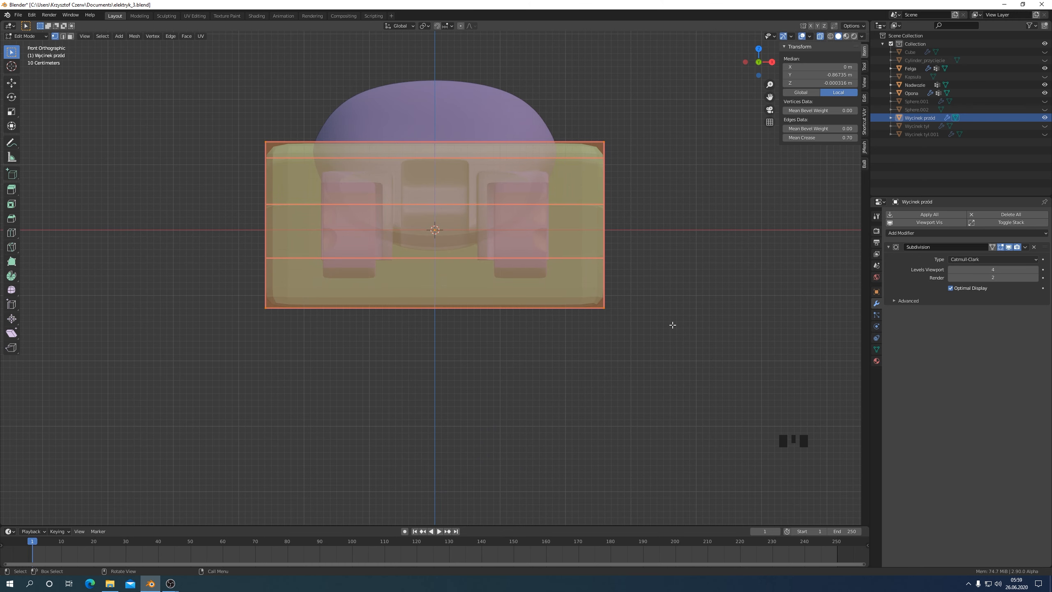
pyautogui.press('KP_3')
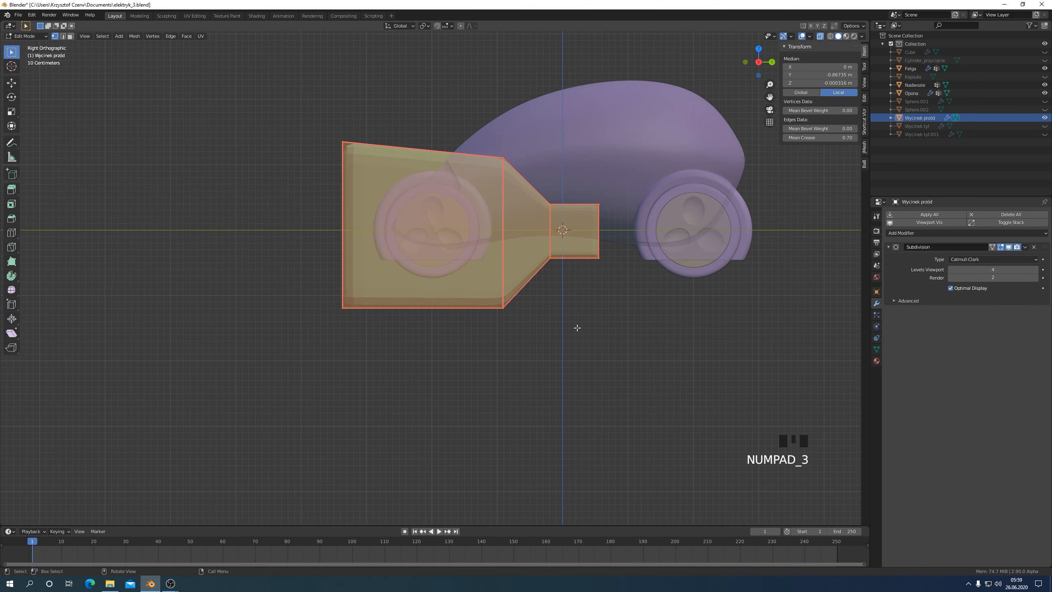
pyautogui.press('Tab')
pyautogui.click(509, 329)
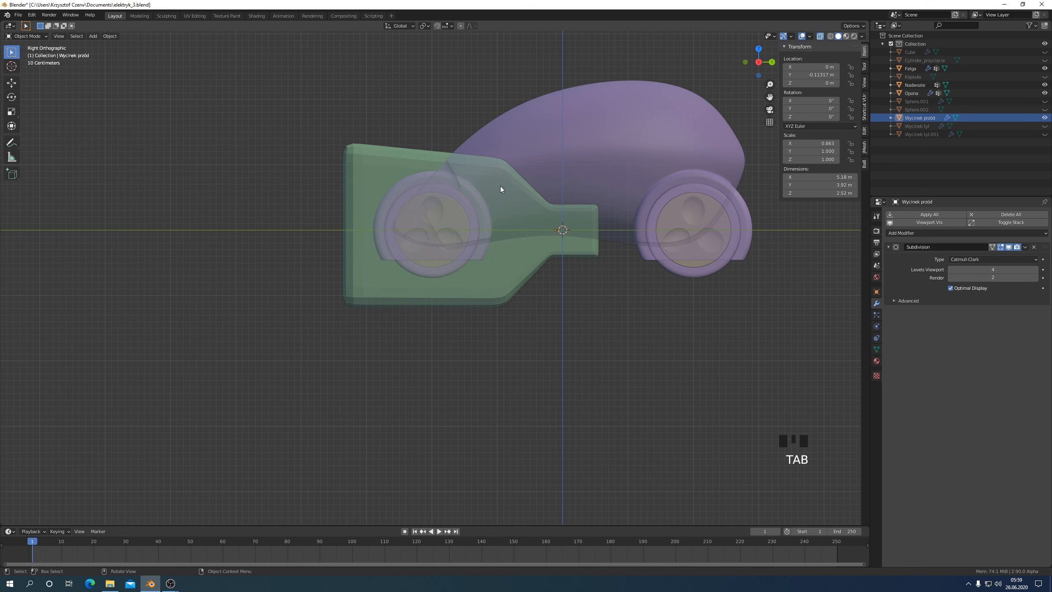
# Step: Try to subtract the front cutter from the body Nadwozie with a Bool Tool brush Difference
pyautogui.keyDown('shift'); pyautogui.click(505, 148); pyautogui.keyUp('shift')
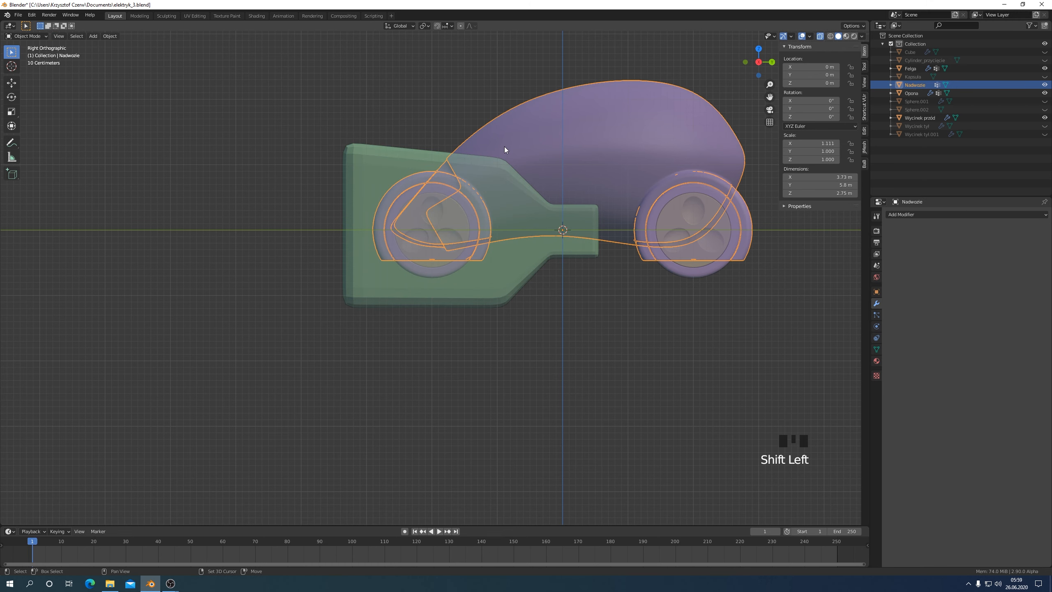
pyautogui.hotkey('ctrl', 'shift', 'b')
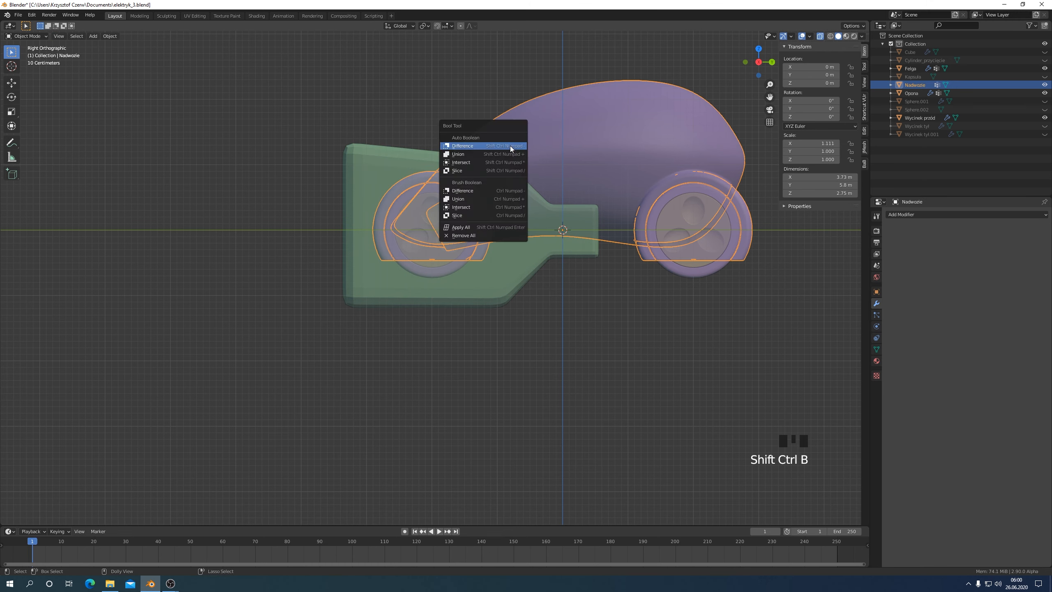
pyautogui.click(468, 191)
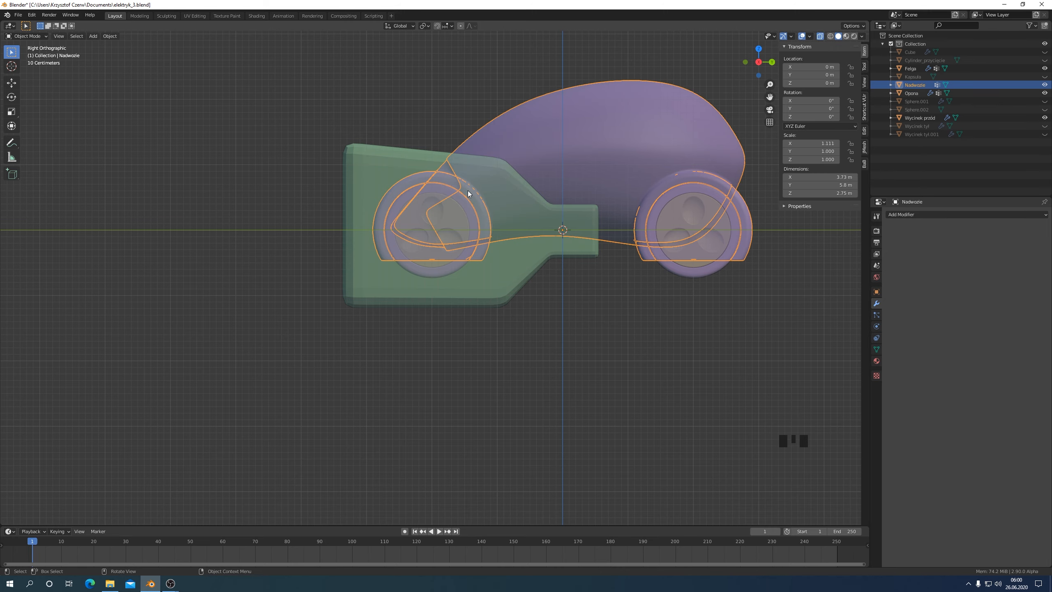
pyautogui.moveTo(564, 319); pyautogui.dragTo(595, 363, button='middle')
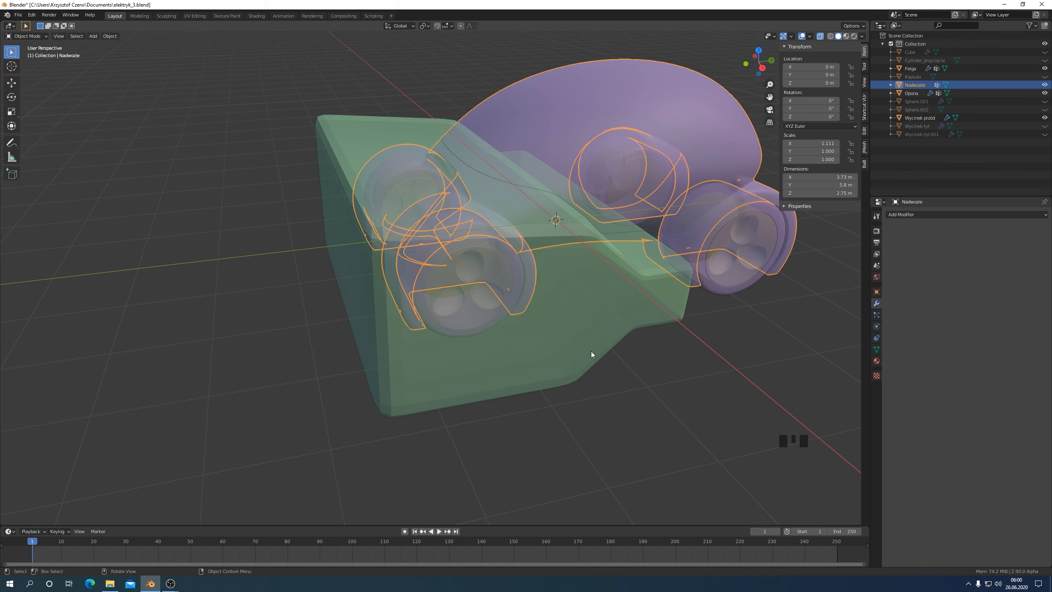
pyautogui.press('KP_3')
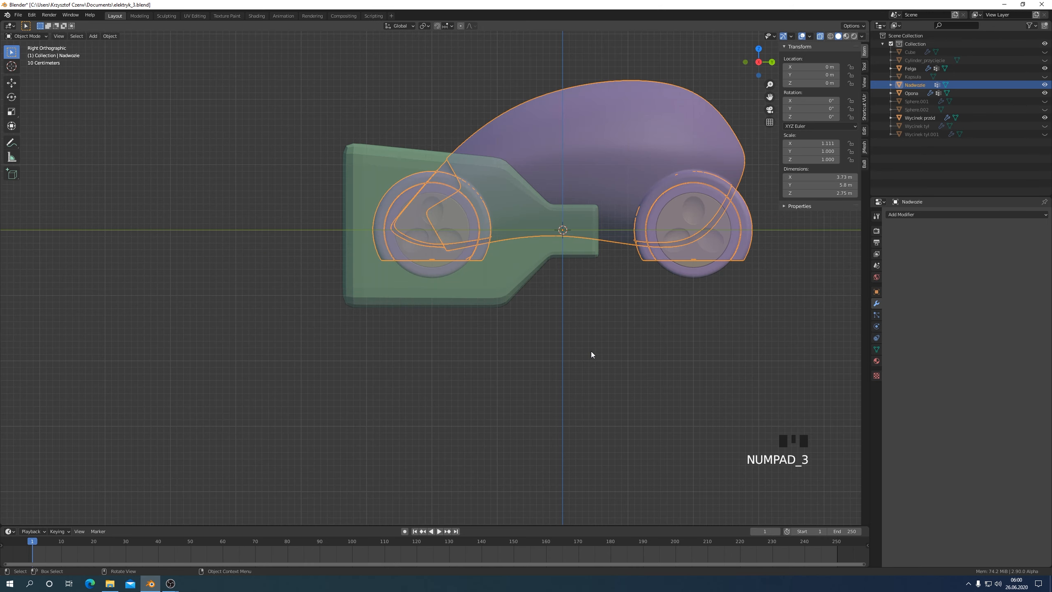
# Step: Select Wycinek przód and the body Nadwozie, subtract the cutter with a Bool Tool brush Difference, and turn off X-ray
pyautogui.click(362, 299)
pyautogui.moveTo(383, 381); pyautogui.dragTo(428, 427, button='middle')
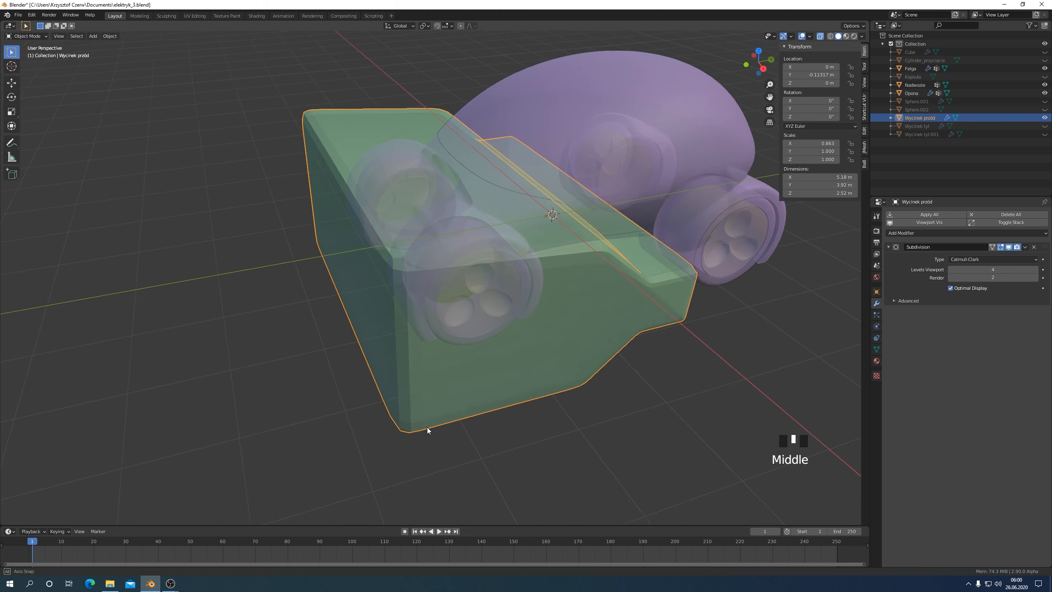
pyautogui.keyDown('shift'); pyautogui.click(546, 109); pyautogui.keyUp('shift')
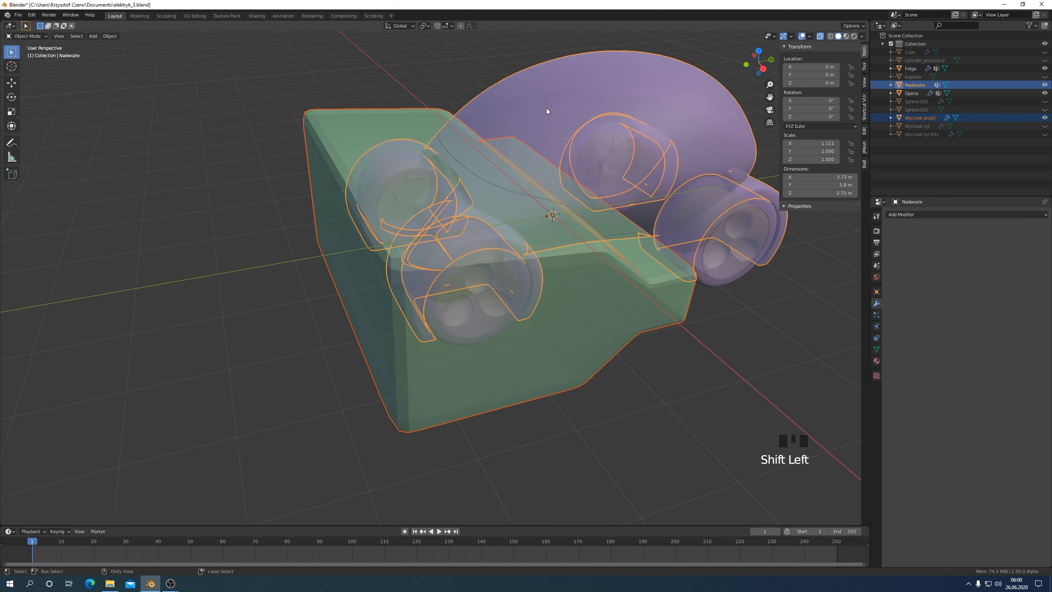
pyautogui.hotkey('shift', 'ctrl', 'b')
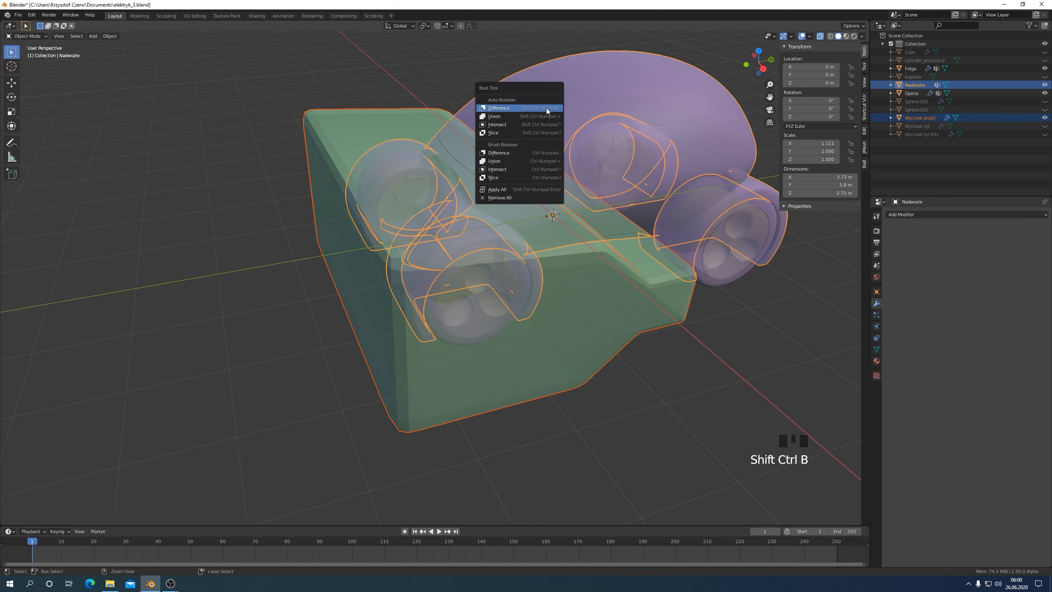
pyautogui.click(502, 154)
pyautogui.moveTo(496, 243)
pyautogui.mouseDown(button='middle')
pyautogui.moveTo(472, 214)
pyautogui.moveTo(485, 220)
pyautogui.moveTo(480, 202)
pyautogui.mouseUp(button='middle')
pyautogui.press('KP_3')
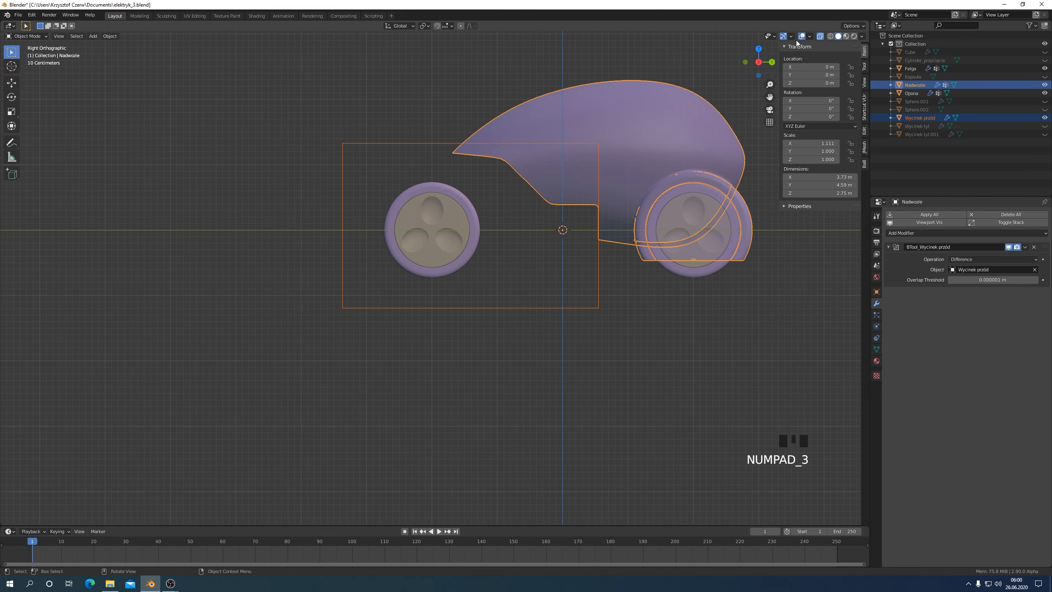
pyautogui.click(820, 37)
pyautogui.moveTo(560, 328); pyautogui.dragTo(585, 324, button='middle')
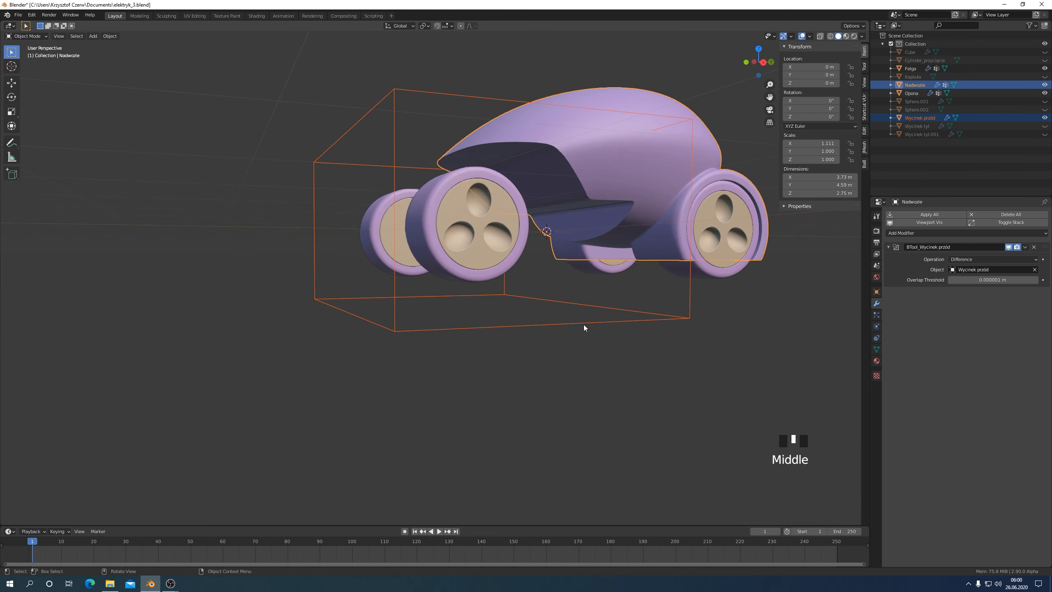
# Step: Bevel the body's front cut edges with Bevel After Boolean at a 0.02 m radius
pyautogui.click(864, 163)
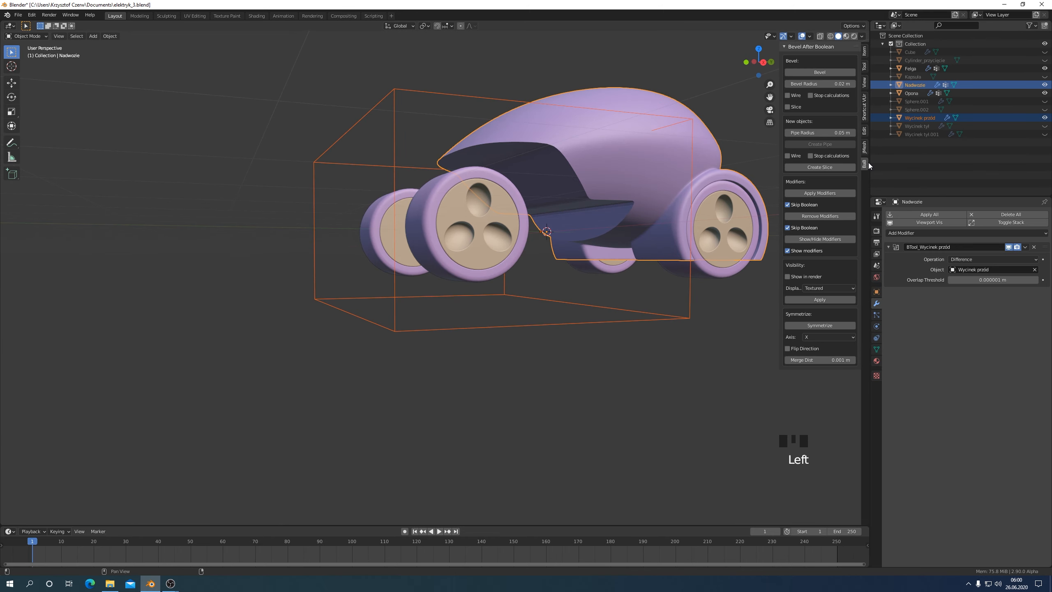
pyautogui.click(815, 70)
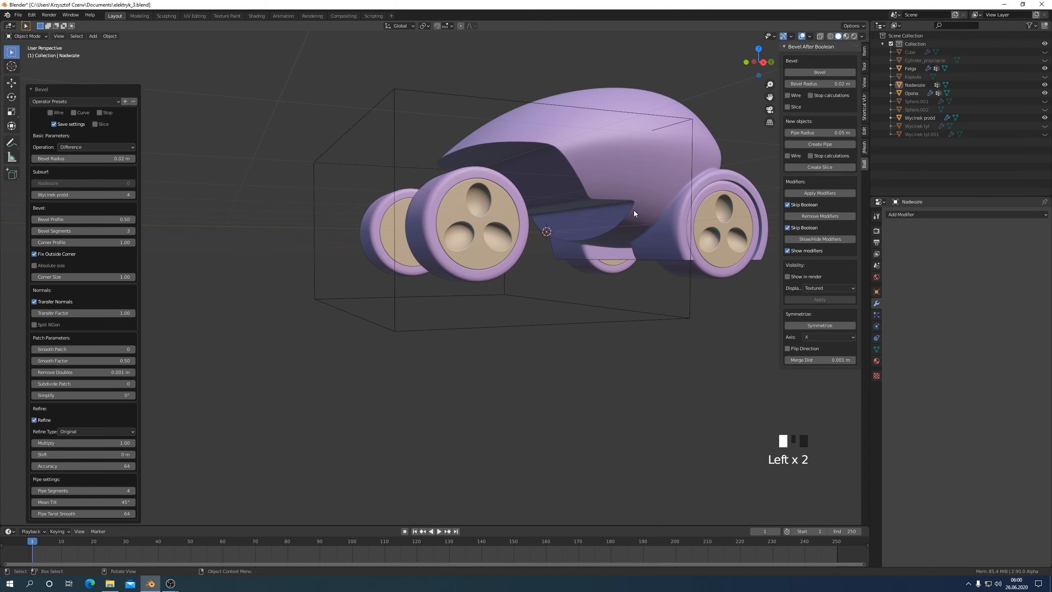
pyautogui.moveTo(634, 211); pyautogui.dragTo(598, 200, button='middle')
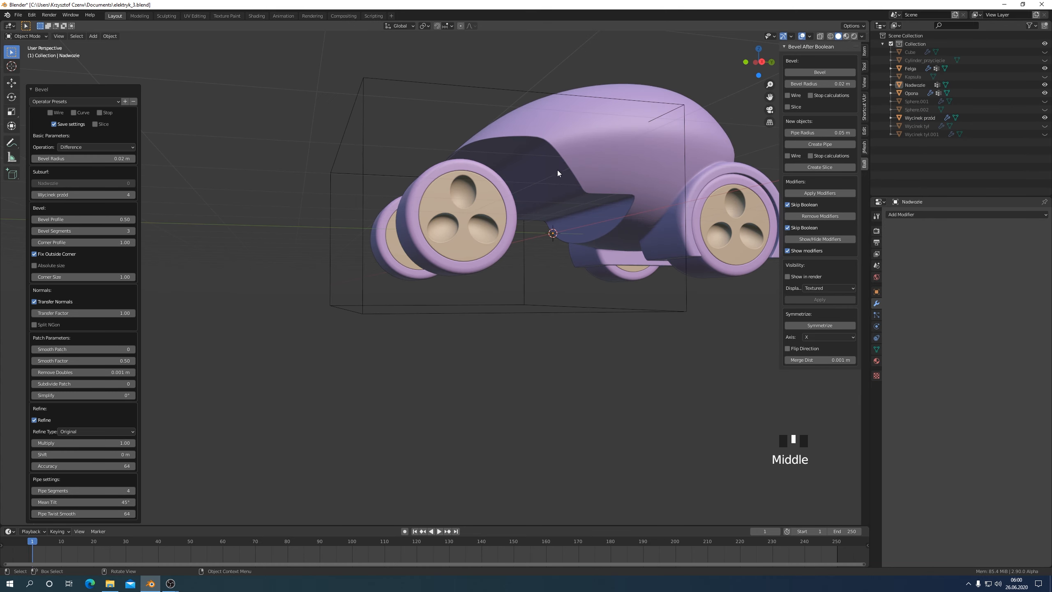
pyautogui.moveTo(595, 241); pyautogui.dragTo(567, 204, button='middle')
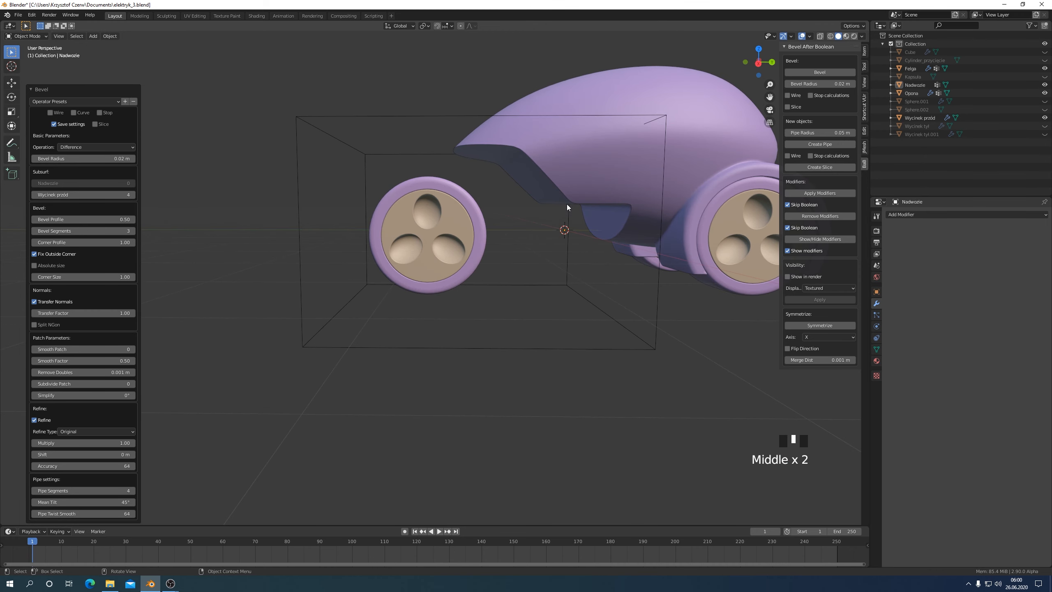
pyautogui.press('KP_3')
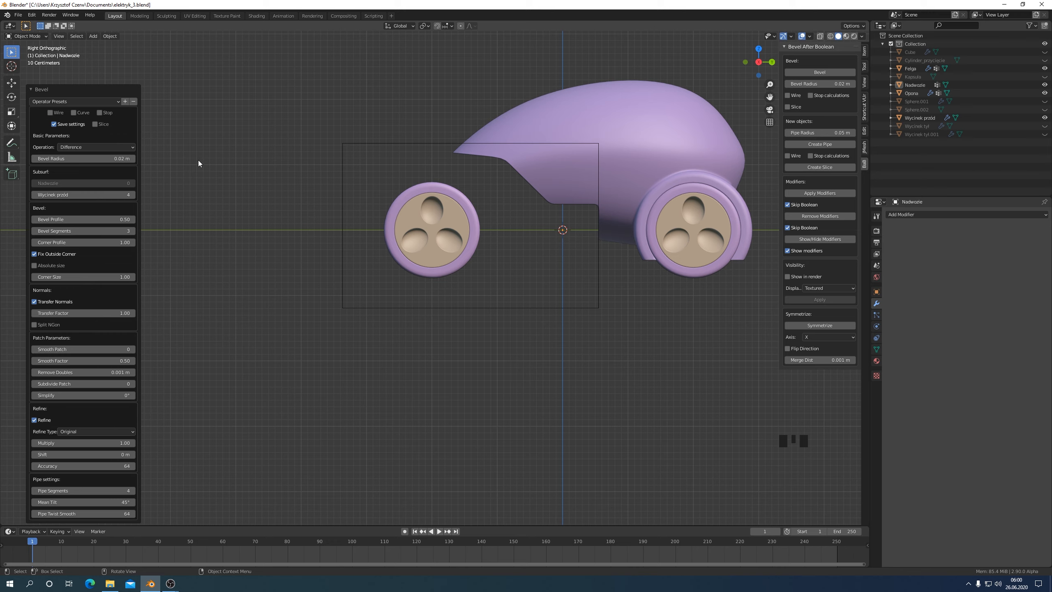
# Step: Enable Slice for the bevel operation to keep the front fender section as a separate part
pyautogui.click(95, 125)
pyautogui.press('KP_3')
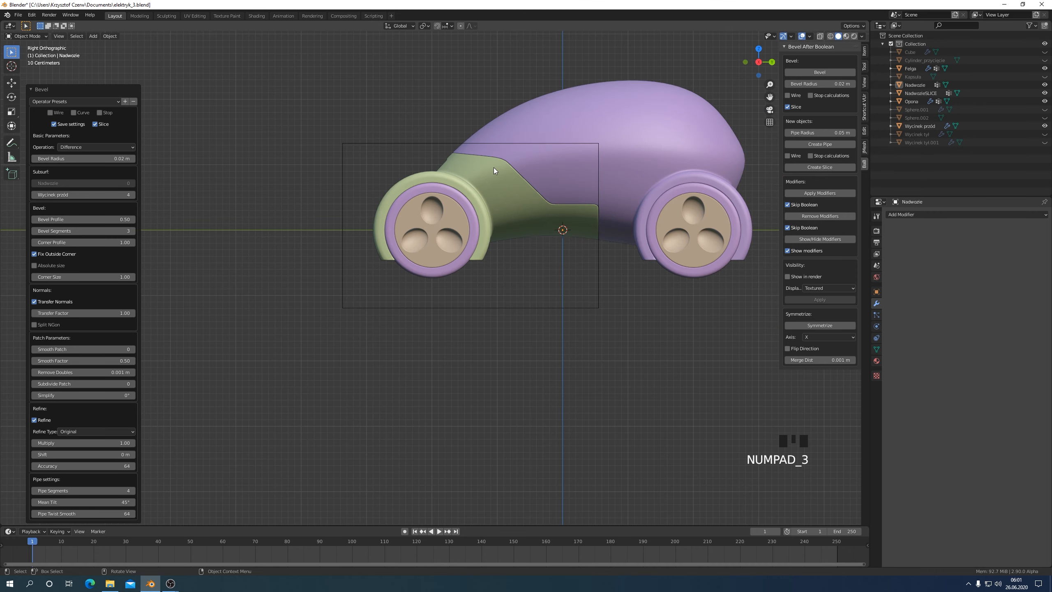
pyautogui.moveTo(379, 237); pyautogui.dragTo(474, 380, button='middle')
# Step: Hide the front cutter Wycinek przód and show the rear cutter Wycinek tył
pyautogui.click(502, 327)
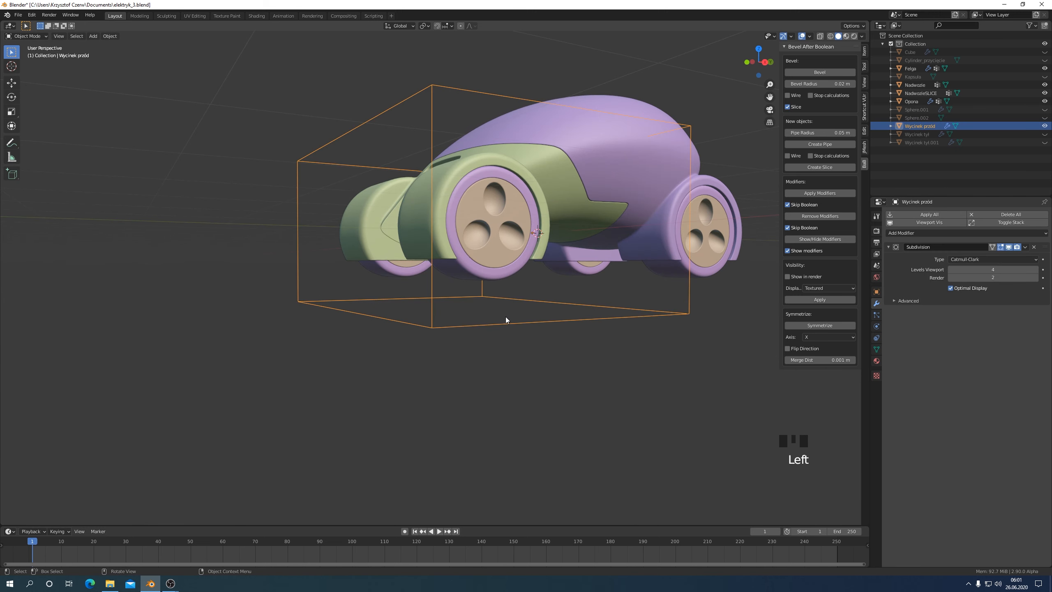
pyautogui.press('KP_3')
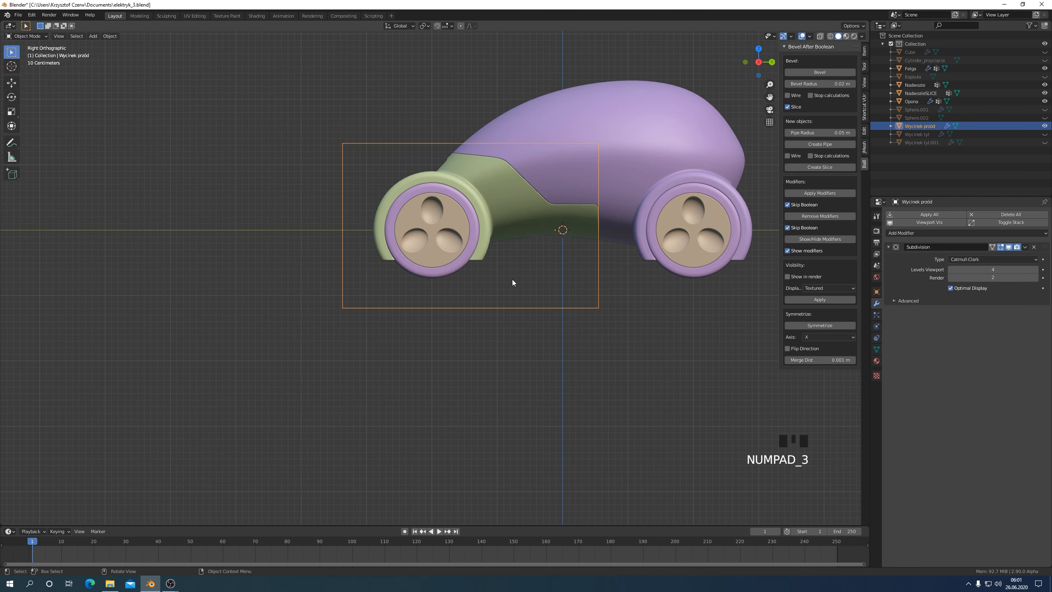
pyautogui.click(1044, 125)
pyautogui.click(1044, 134)
pyautogui.keyDown('shift'); pyautogui.moveTo(563, 230); pyautogui.dragTo(459, 240, button='middle'); pyautogui.keyUp('shift')
pyautogui.click(508, 120)
pyautogui.hotkey('ctrl', 'shift', 'b')
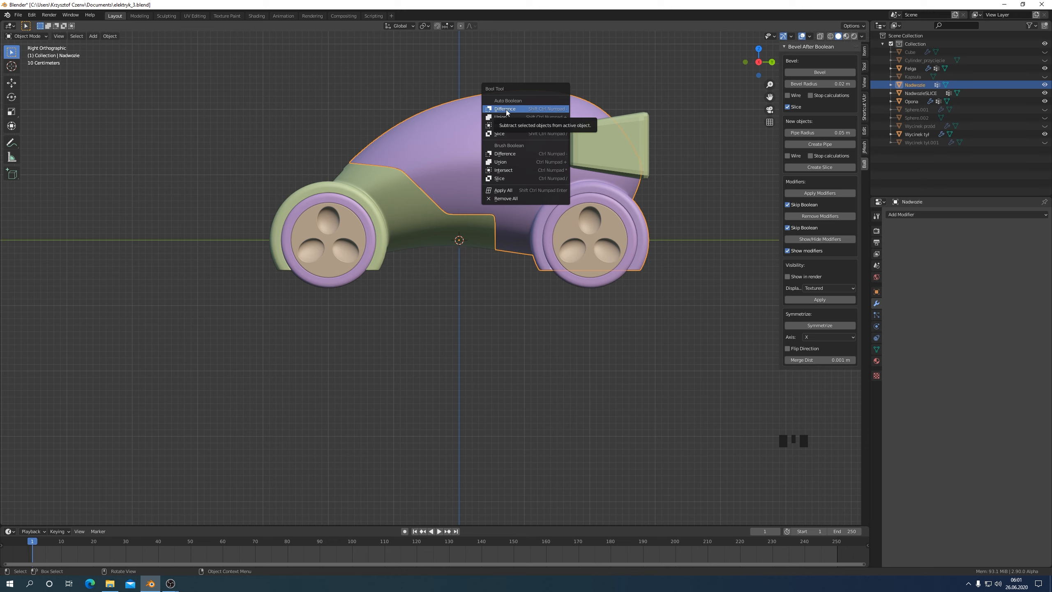
pyautogui.click(509, 157)
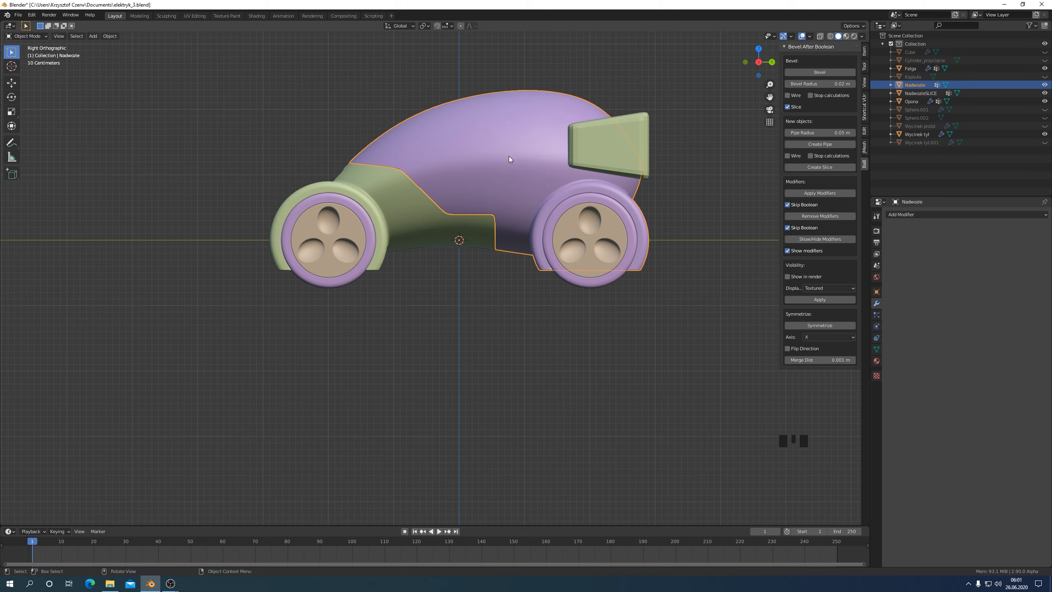
# Step: Select the rear cutter Wycinek tył and the body Nadwozie, and subtract the cutter with a Bool Tool brush Difference
pyautogui.click(638, 123)
pyautogui.keyDown('shift'); pyautogui.click(576, 105); pyautogui.keyUp('shift')
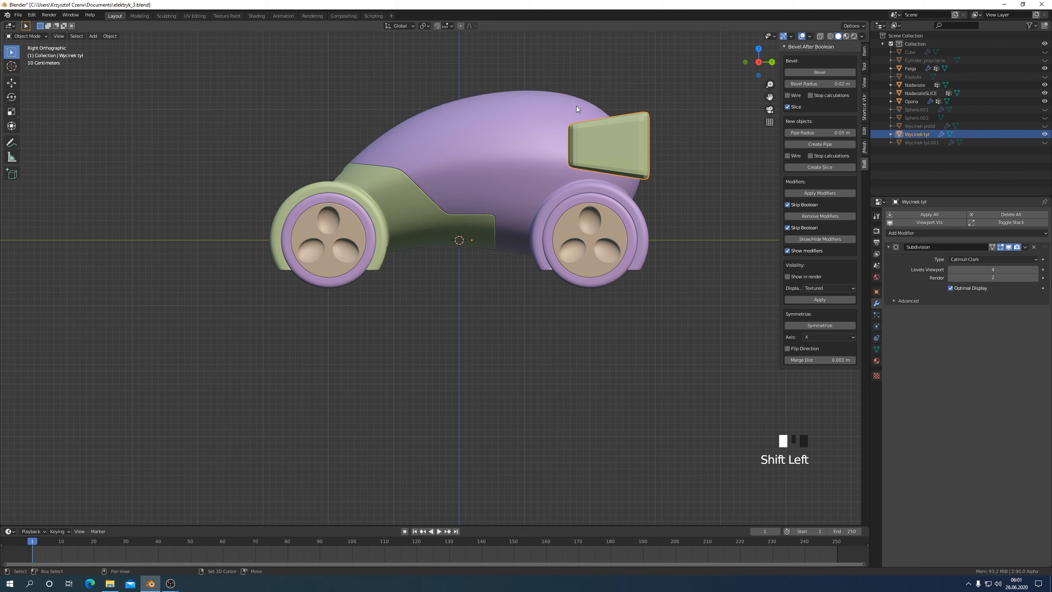
pyautogui.hotkey('ctrl', 'shift', 'b')
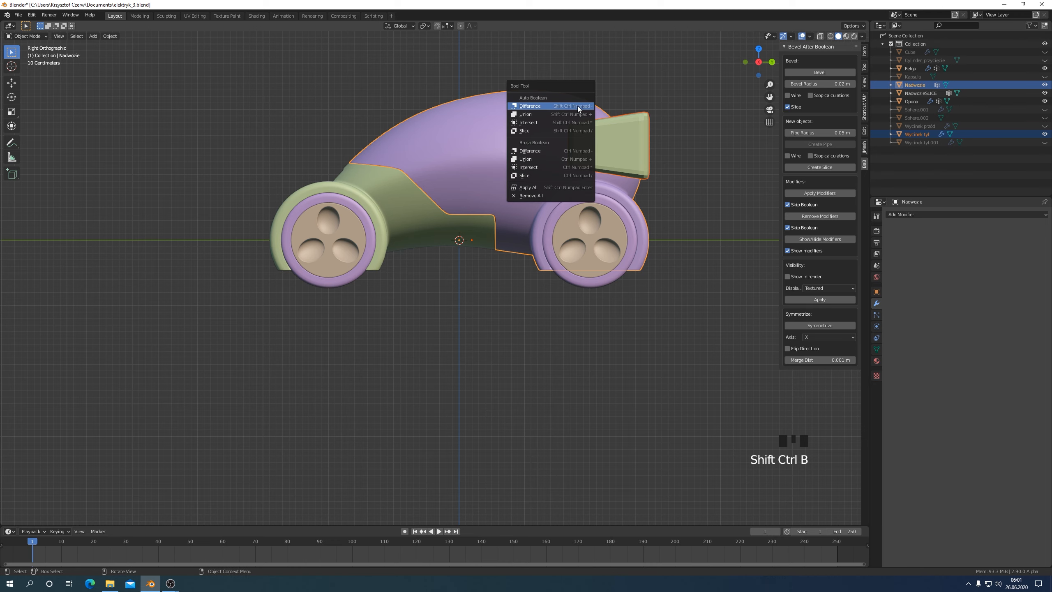
pyautogui.click(528, 151)
# Step: Try to bevel the body's rear cut edges at a 0.02 m radius with Slice enabled, and stop the bevel calculation
pyautogui.moveTo(553, 172); pyautogui.dragTo(551, 195, button='middle')
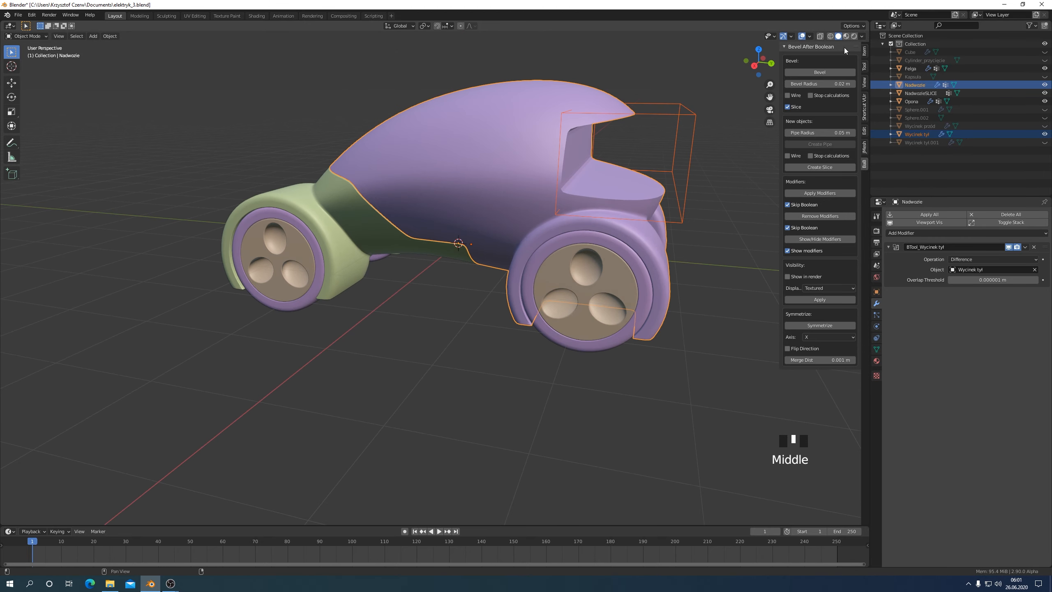
pyautogui.click(818, 72)
pyautogui.moveTo(713, 195); pyautogui.dragTo(678, 164, button='middle')
pyautogui.press('KP_3')
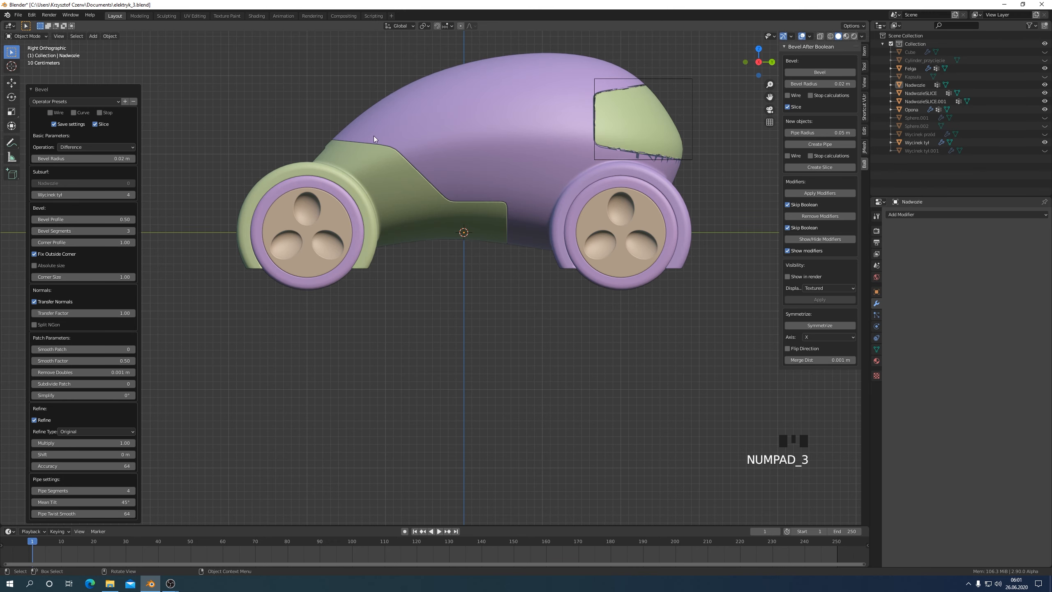
pyautogui.click(100, 113)
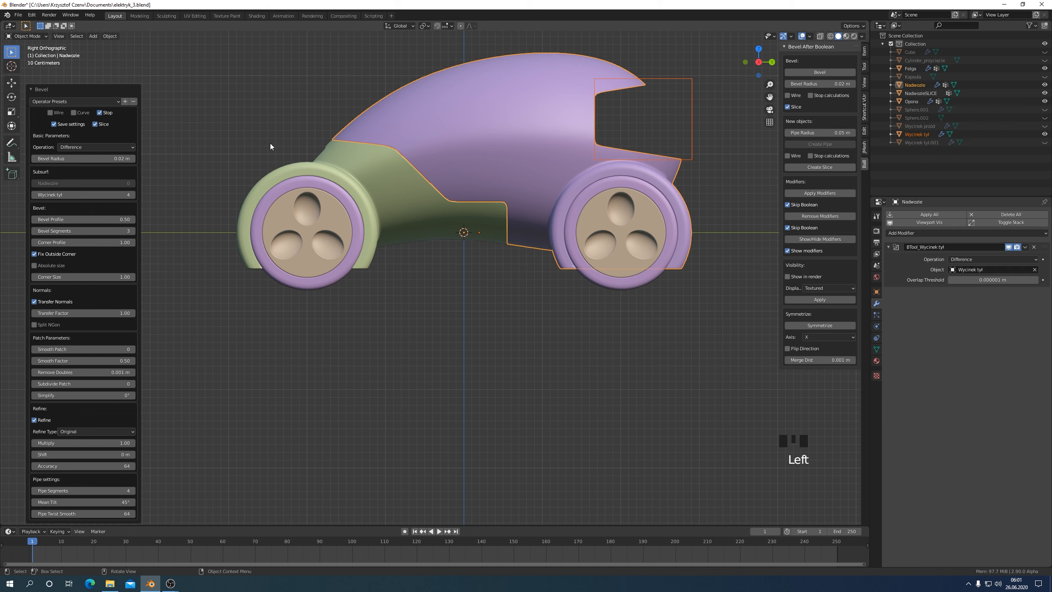
# Step: Move the rear cutter Wycinek tył about 0.07 m along the global Y axis, toward the back of the car
pyautogui.click(690, 122)
pyautogui.press('g')
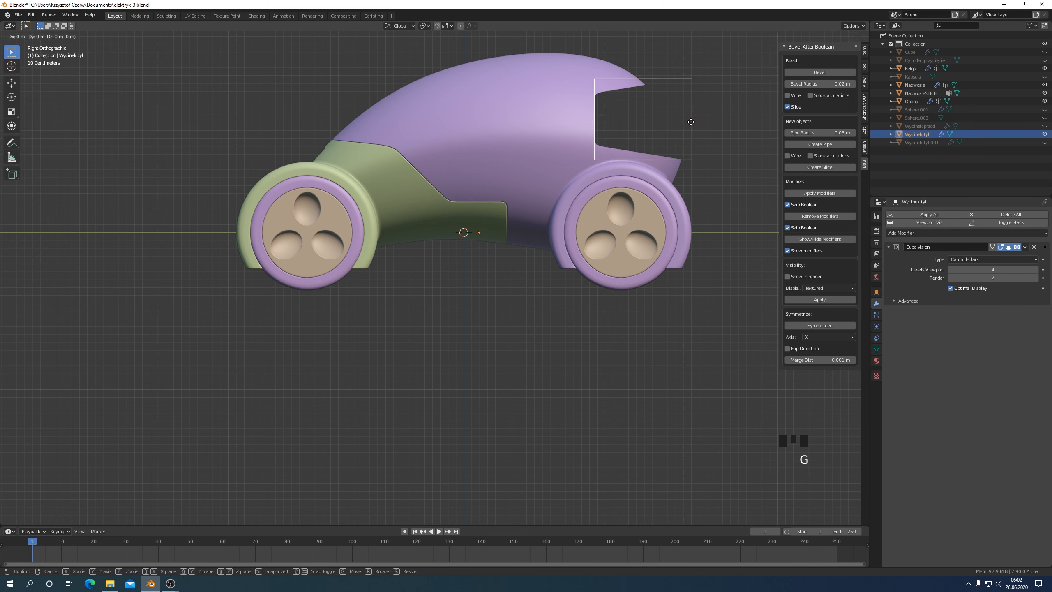
pyautogui.press('x')
pyautogui.press('y')
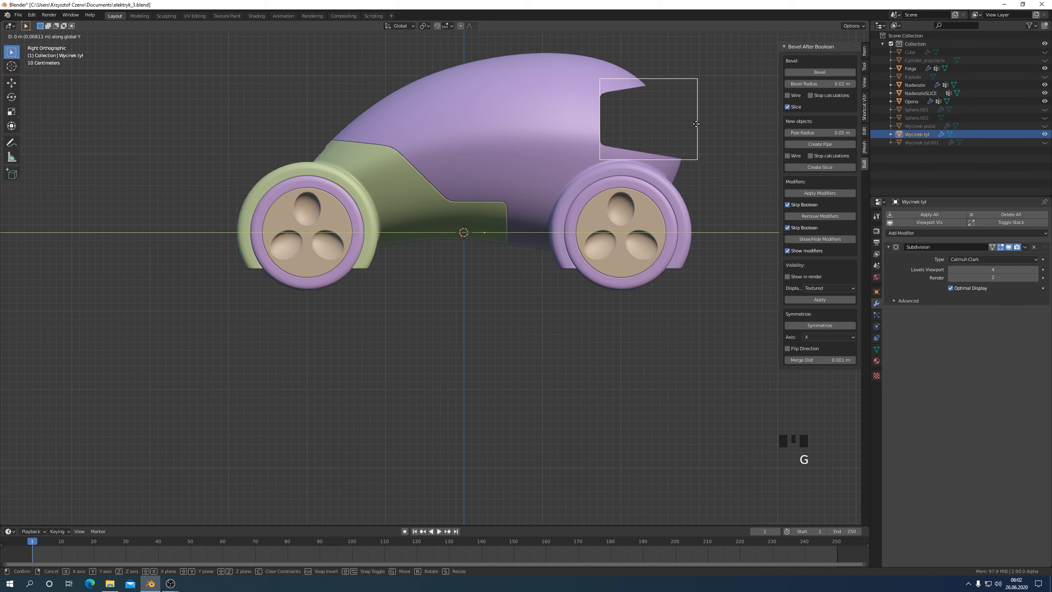
pyautogui.click(717, 124)
# Step: Bevel the rear cut edges of Nadwozie with Bevel After Boolean at a 0.02 m radius, and disable Slice for the operation
pyautogui.click(560, 109)
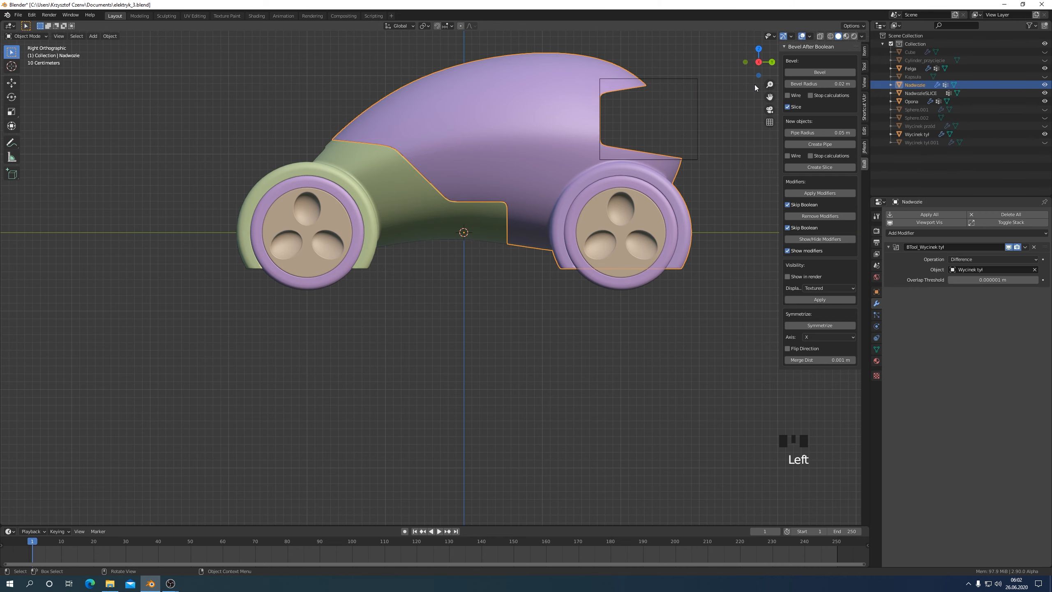
pyautogui.click(817, 72)
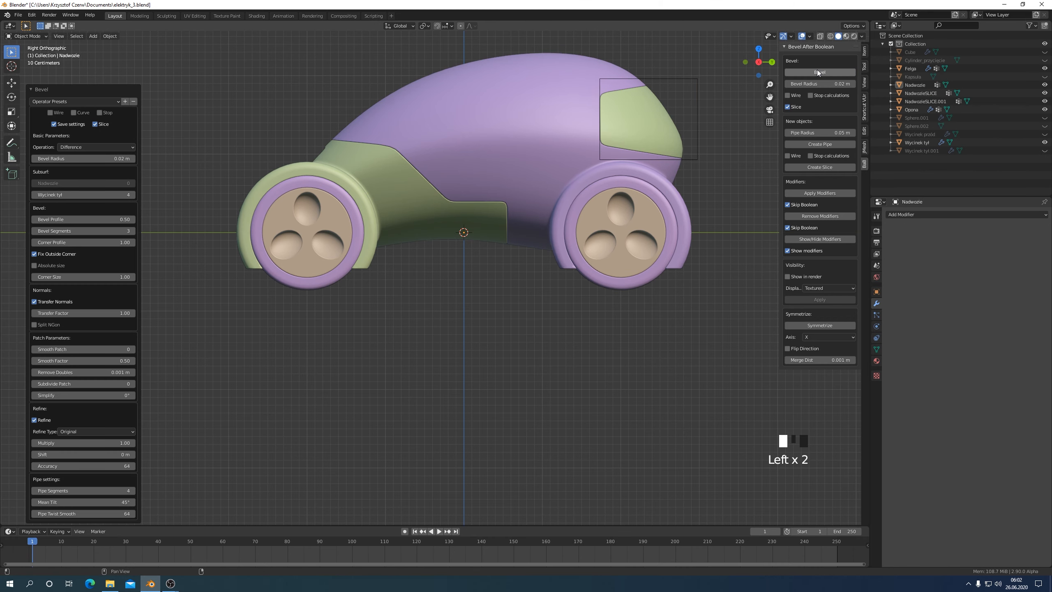
pyautogui.moveTo(745, 116); pyautogui.dragTo(669, 166, button='middle')
pyautogui.press('KP_3')
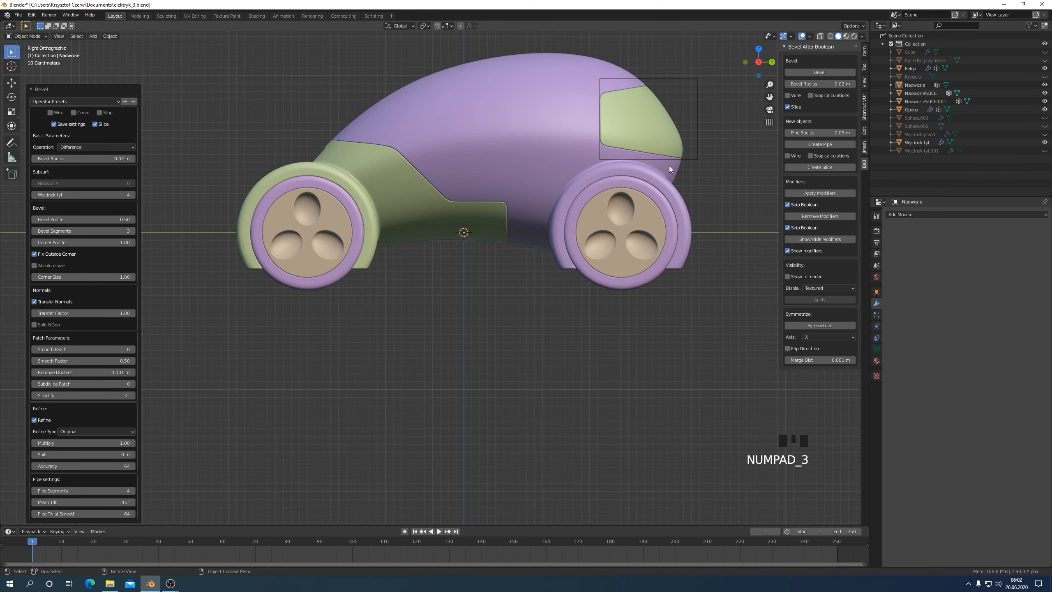
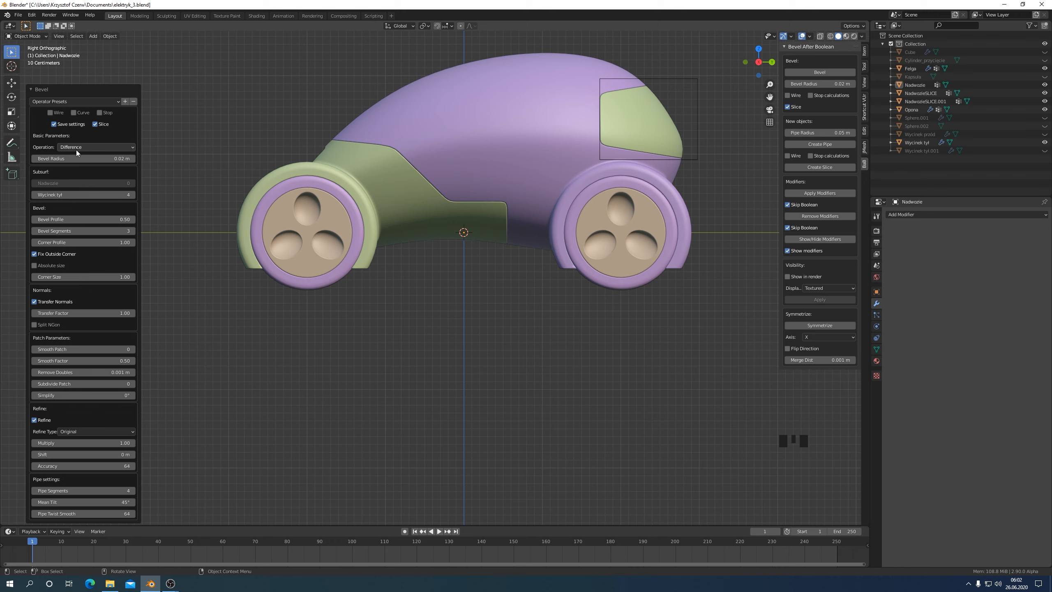
pyautogui.click(95, 124)
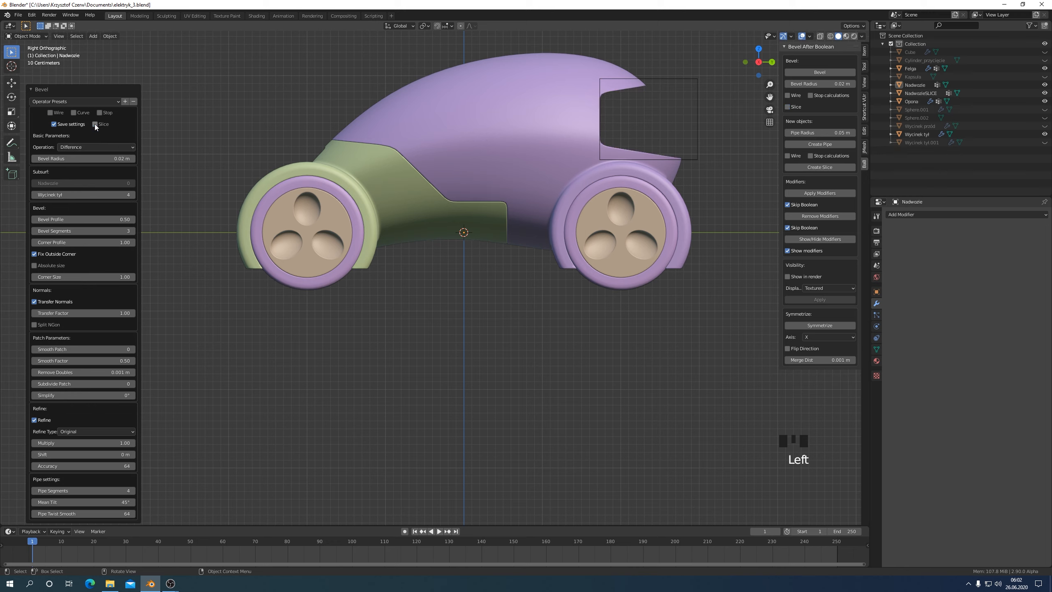
pyautogui.moveTo(264, 149); pyautogui.dragTo(454, 157, button='middle')
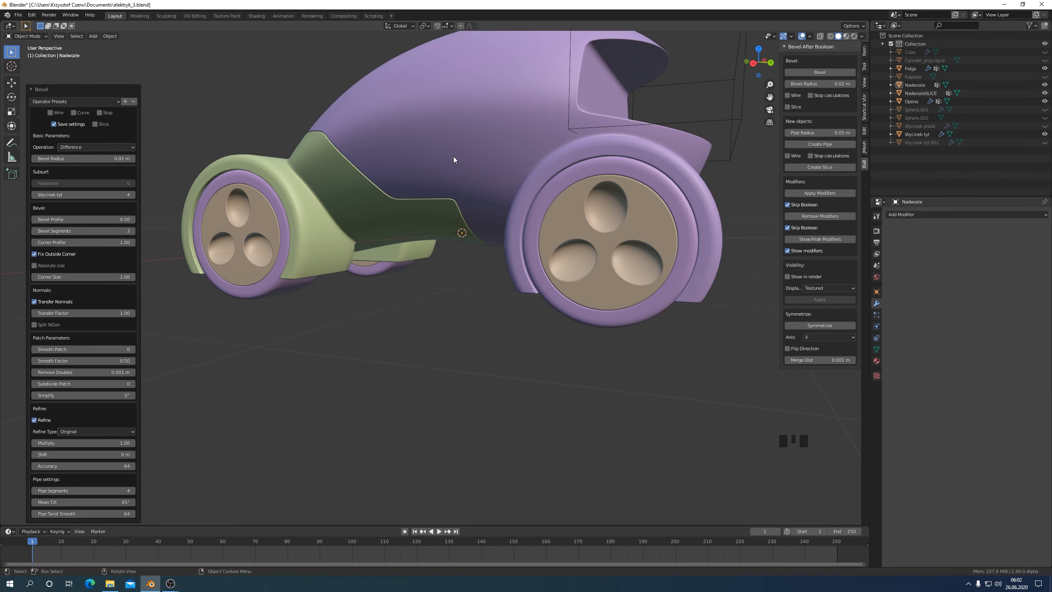
# Step: Hide the Wycinek tył cutter, show Wycinek tył.001, and turn on X-ray in the right orthographic view
pyautogui.press('KP_3')
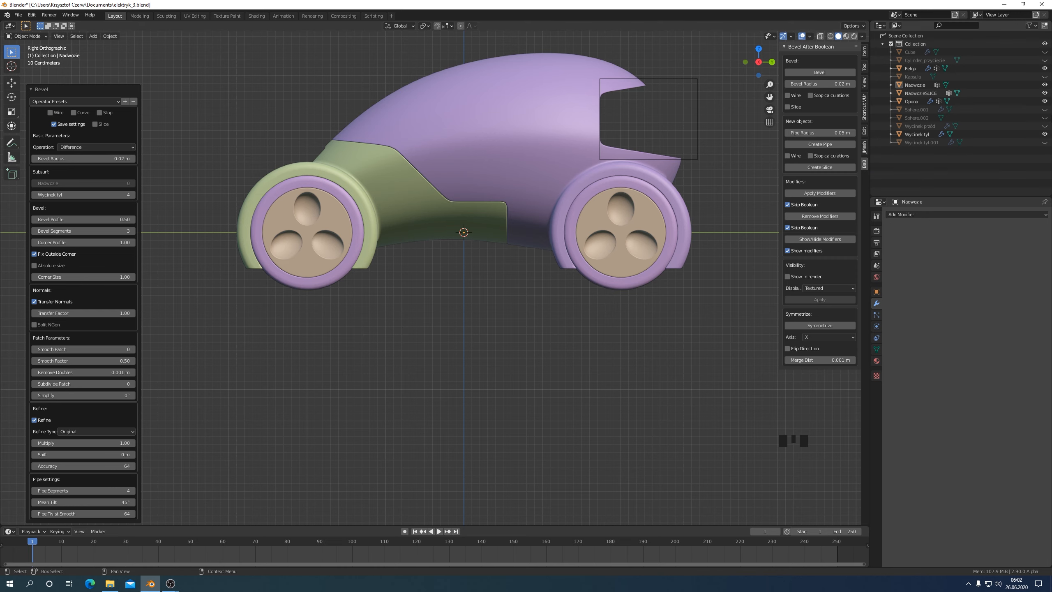
pyautogui.click(1044, 135)
pyautogui.click(1044, 142)
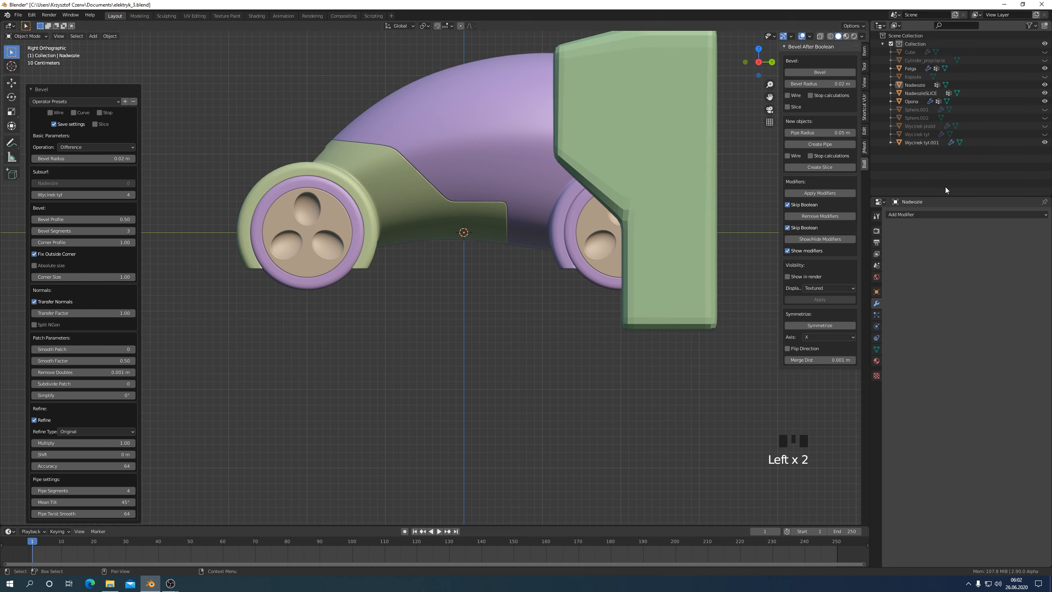
pyautogui.scroll(-3, 668, 237)
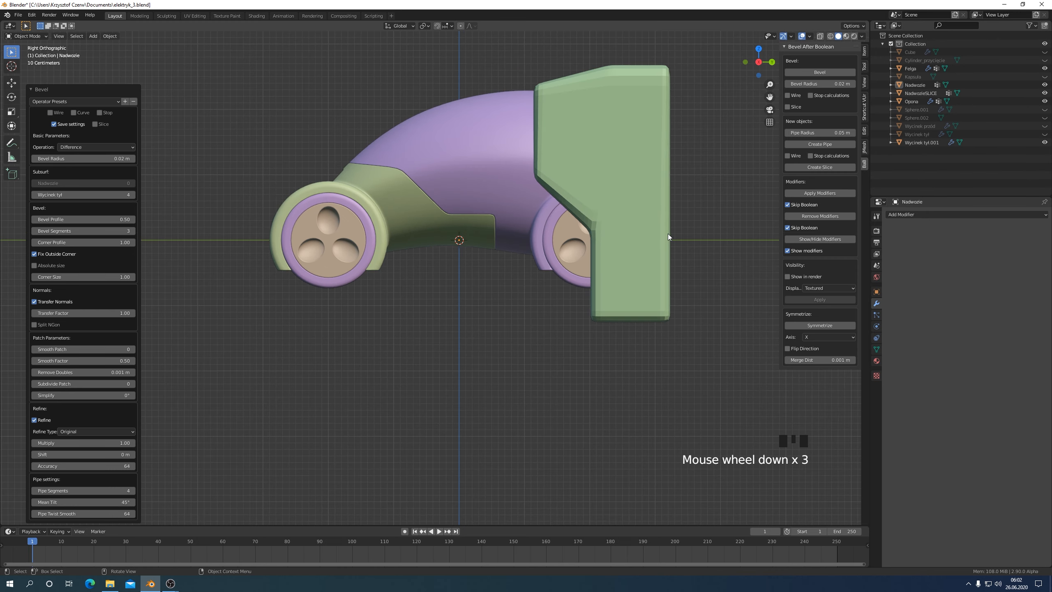
pyautogui.click(821, 36)
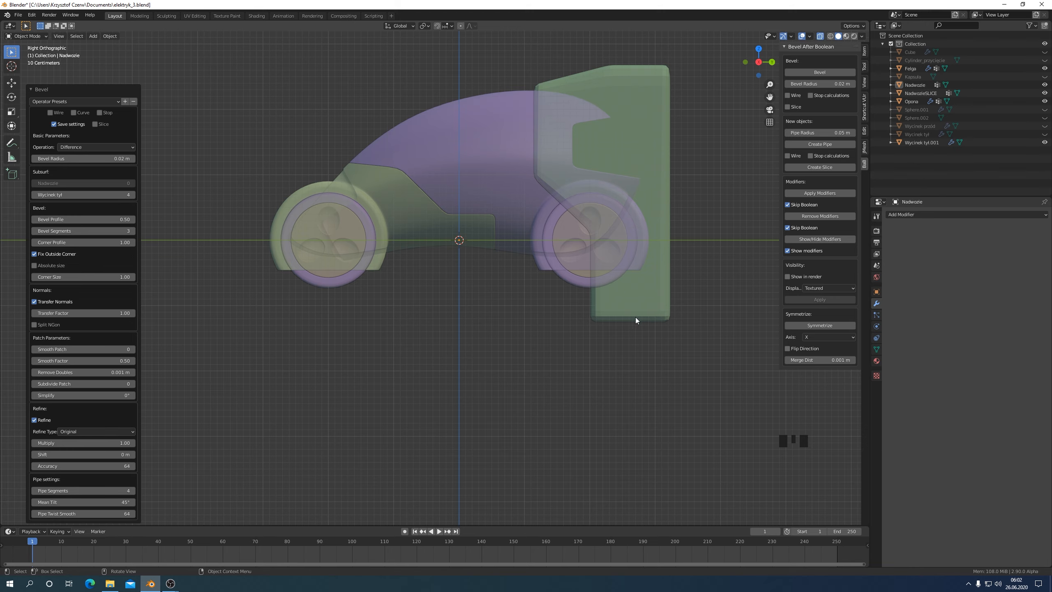
pyautogui.moveTo(667, 276)
pyautogui.mouseDown(button='middle')
pyautogui.moveTo(607, 278)
pyautogui.moveTo(659, 291)
pyautogui.mouseUp(button='middle')
pyautogui.press('KP_1')
pyautogui.press('KP_3')
# Step: Try a brush Boolean Difference on the Nadwozie car body
pyautogui.keyDown('shift'); pyautogui.click(485, 104); pyautogui.keyUp('shift')
pyautogui.hotkey('shift', 'ctrl', 'b')
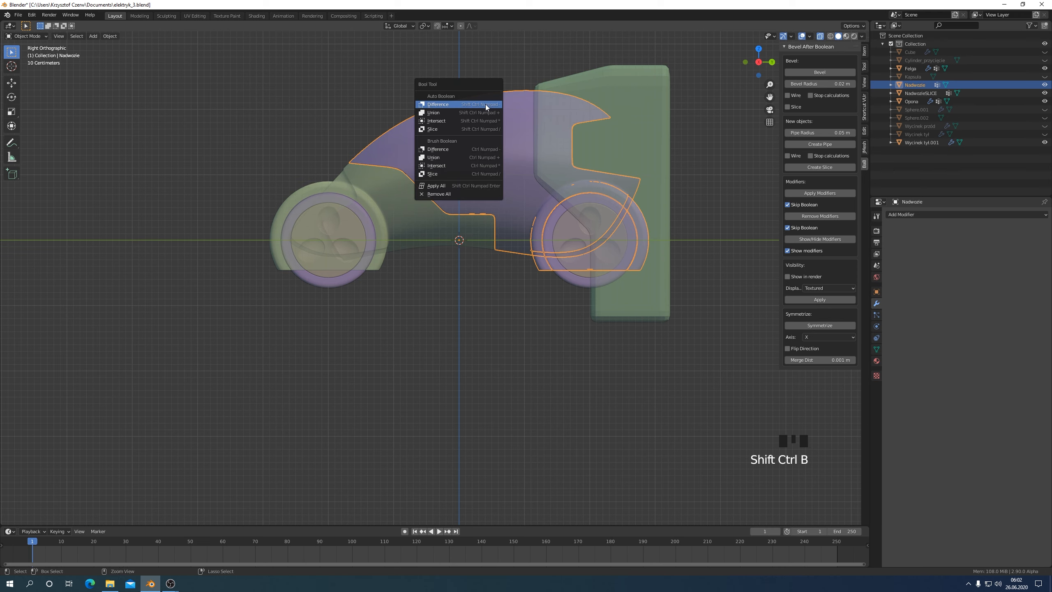
pyautogui.click(446, 150)
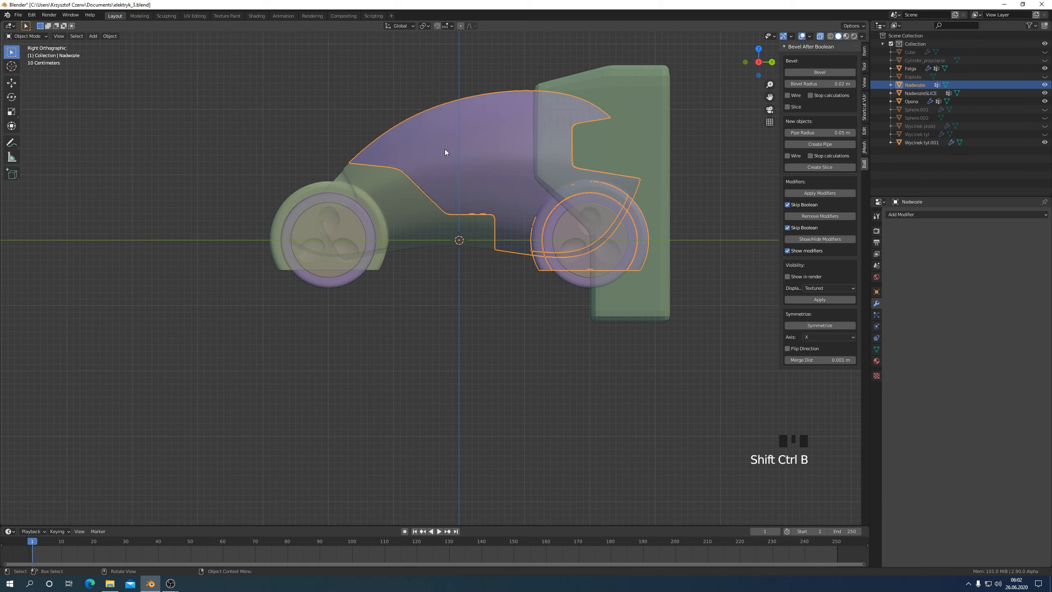
# Step: Subtract the Wycinek tył.001 cutter from the Nadwozie body with a brush Boolean Difference
pyautogui.click(598, 79)
pyautogui.keyDown('shift'); pyautogui.click(497, 113); pyautogui.keyUp('shift')
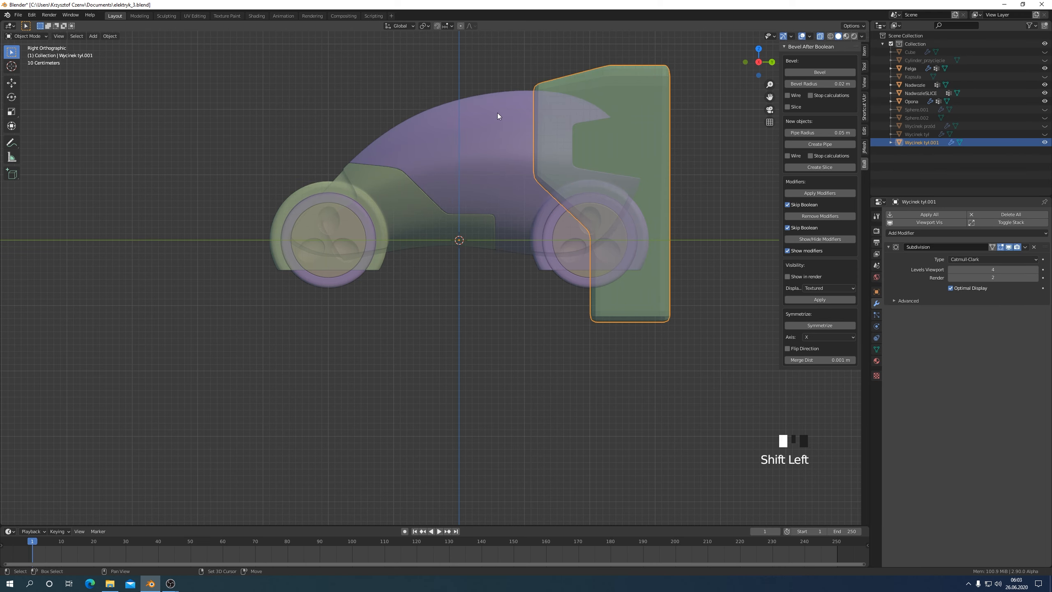
pyautogui.hotkey('shift', 'ctrl', 'b')
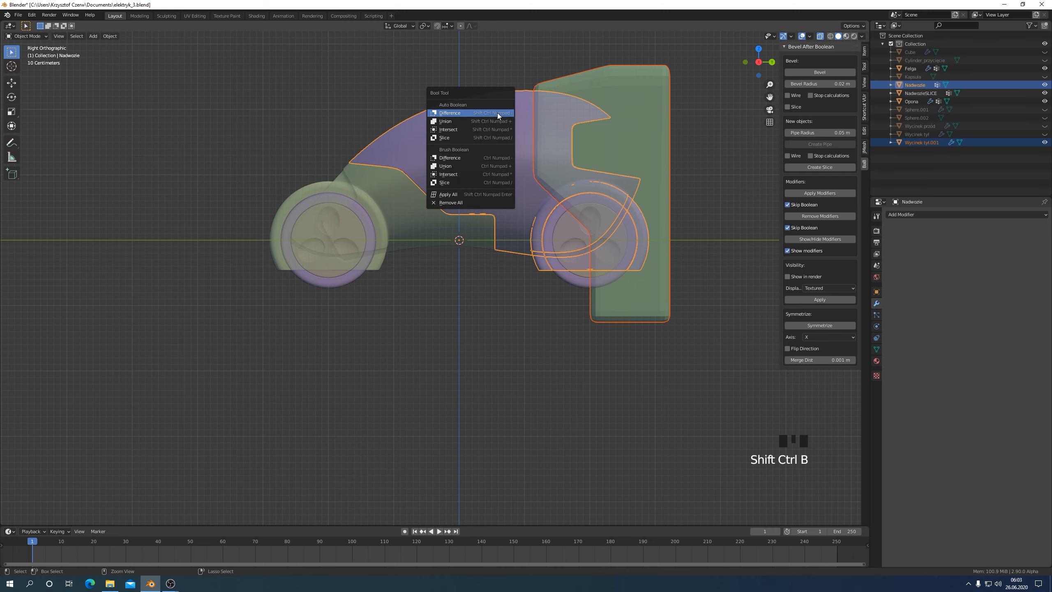
pyautogui.click(459, 158)
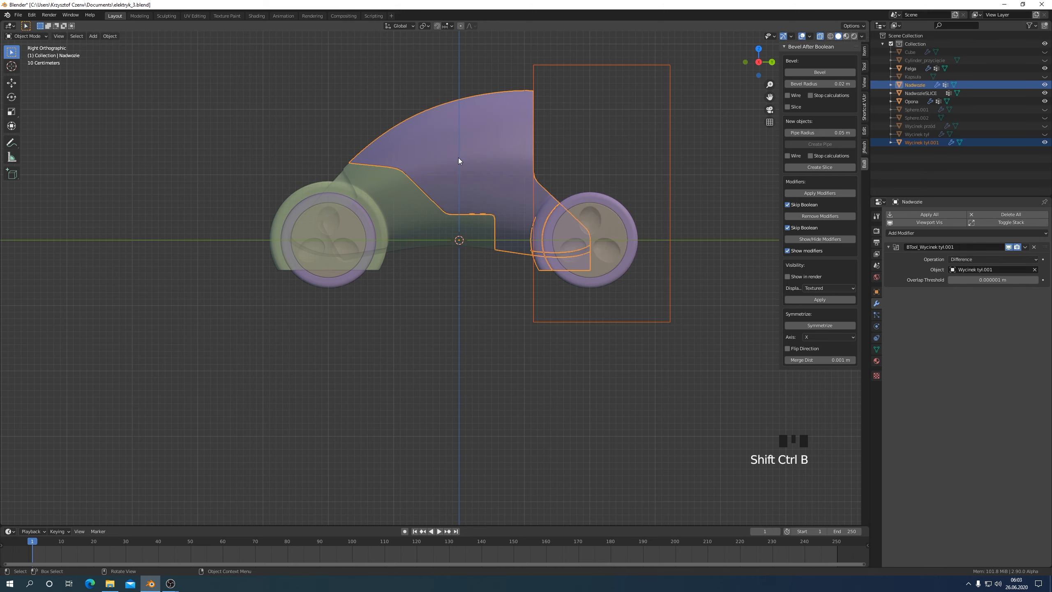
# Step: Bevel the rear body cut with a 0.02 m radius and enable Slice to keep the cut-off part
pyautogui.moveTo(459, 158)
pyautogui.mouseDown(button='middle')
pyautogui.moveTo(483, 167)
pyautogui.moveTo(477, 189)
pyautogui.mouseUp(button='middle')
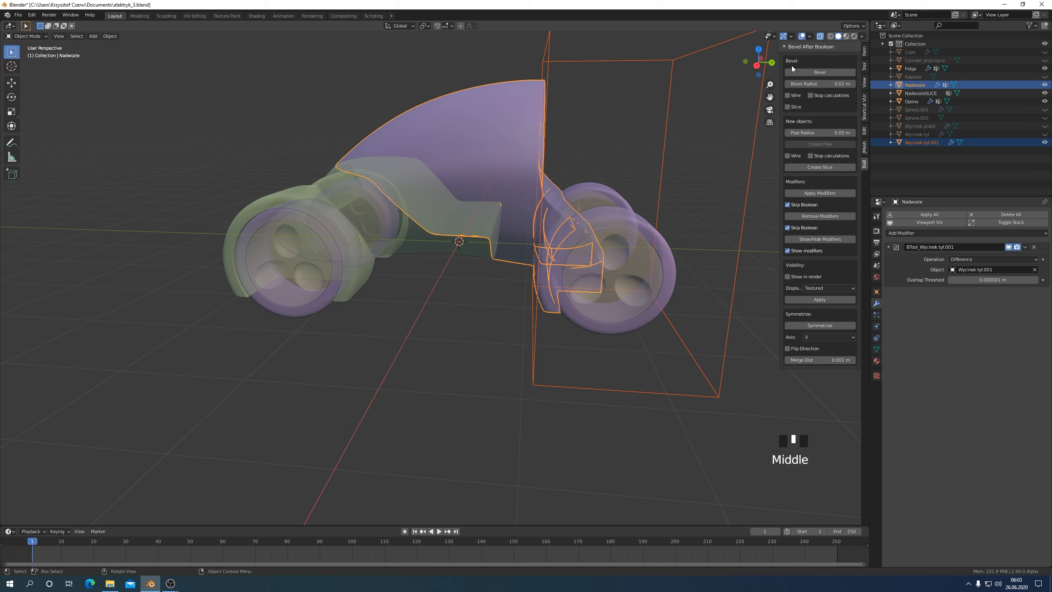
pyautogui.click(829, 75)
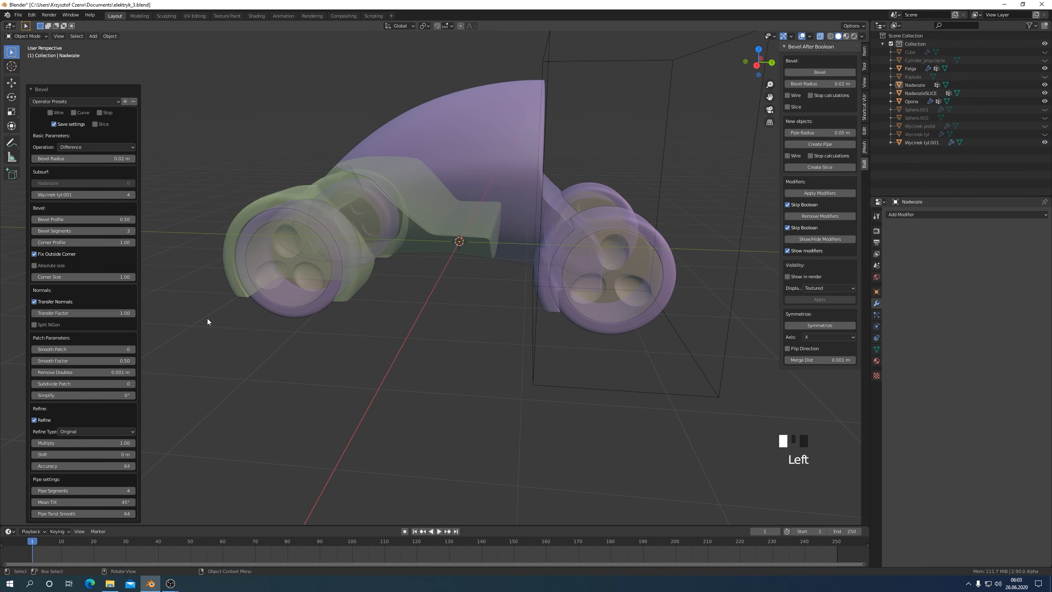
pyautogui.click(95, 124)
pyautogui.scroll(-3, 418, 198)
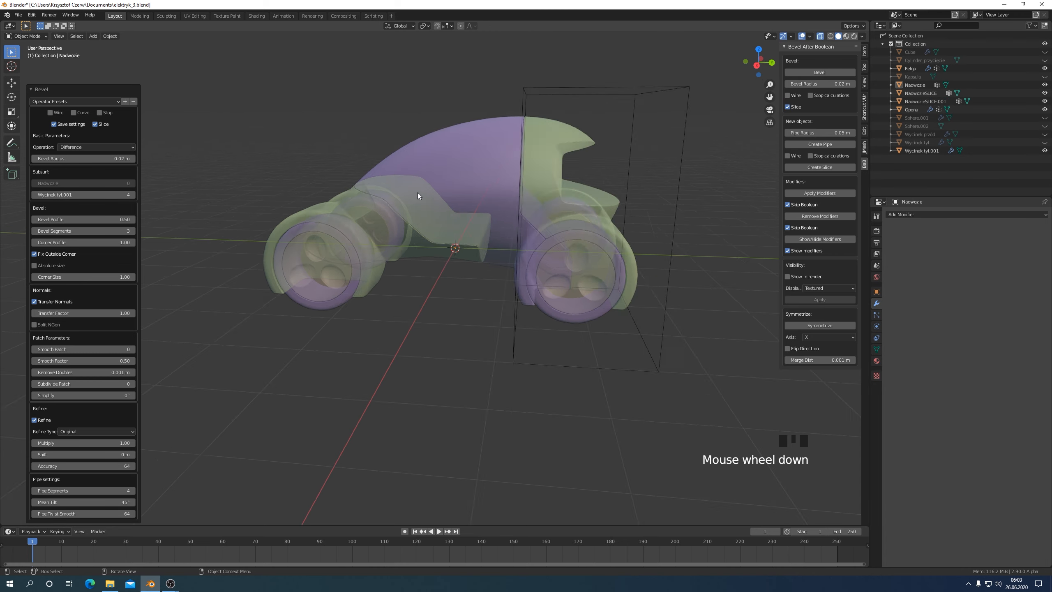
pyautogui.moveTo(418, 198); pyautogui.dragTo(386, 187, button='middle')
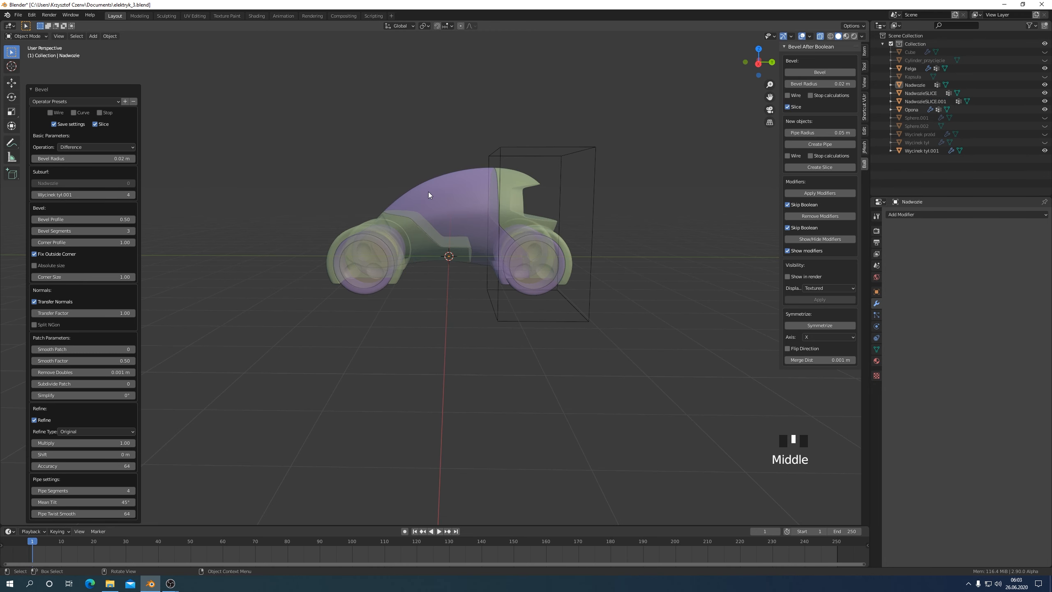
# Step: Hide the Wycinek tył.001 cutter and show the Wycinek tył cutter in the right orthographic view
pyautogui.press('KP_3')
pyautogui.scroll(3, 472, 189)
pyautogui.scroll(-2, 474, 193)
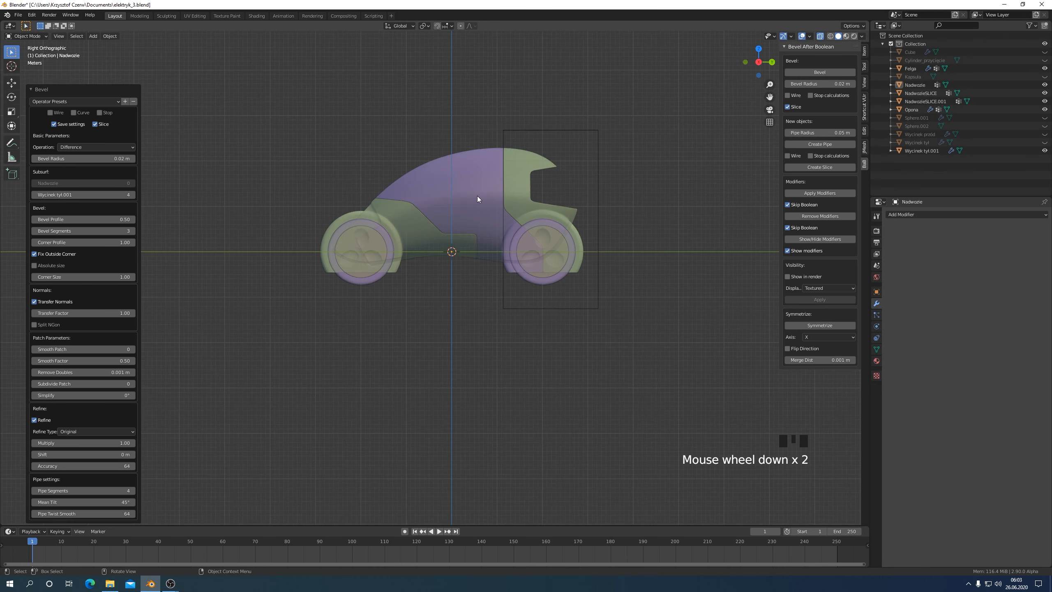
pyautogui.scroll(1, 591, 288)
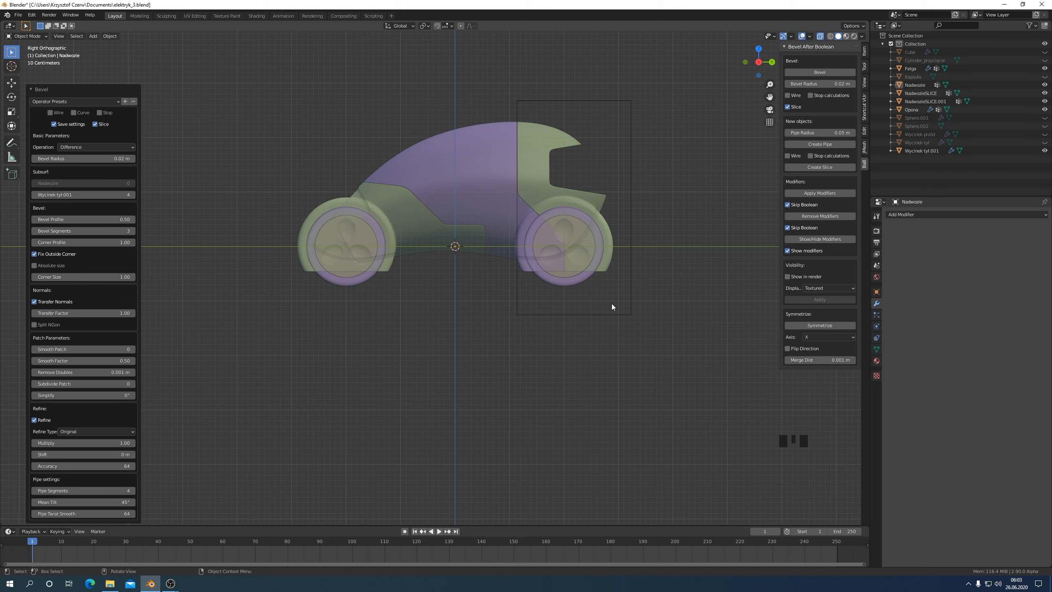
pyautogui.click(608, 315)
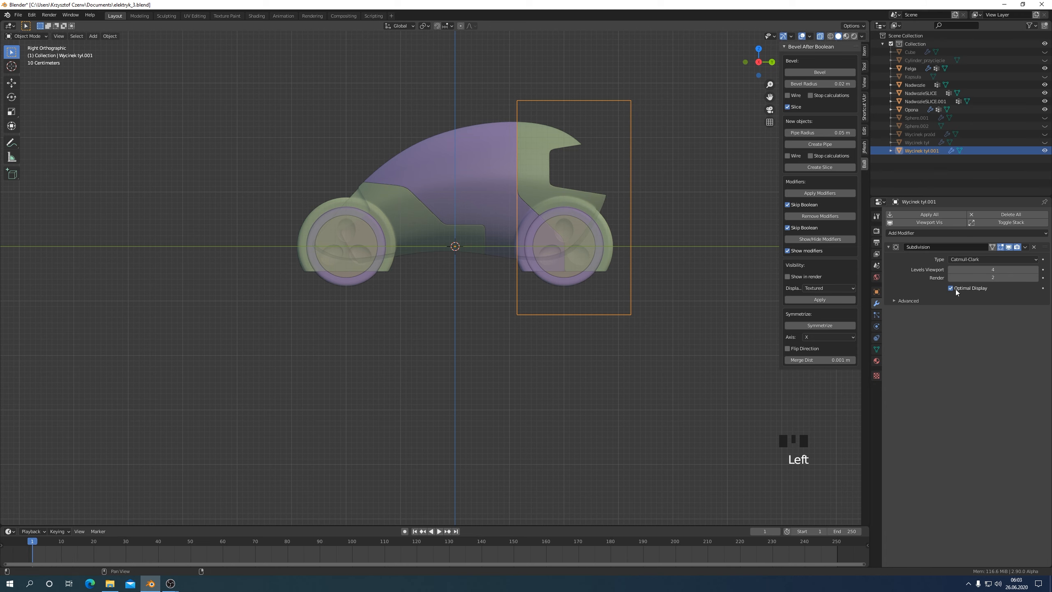
pyautogui.click(1044, 150)
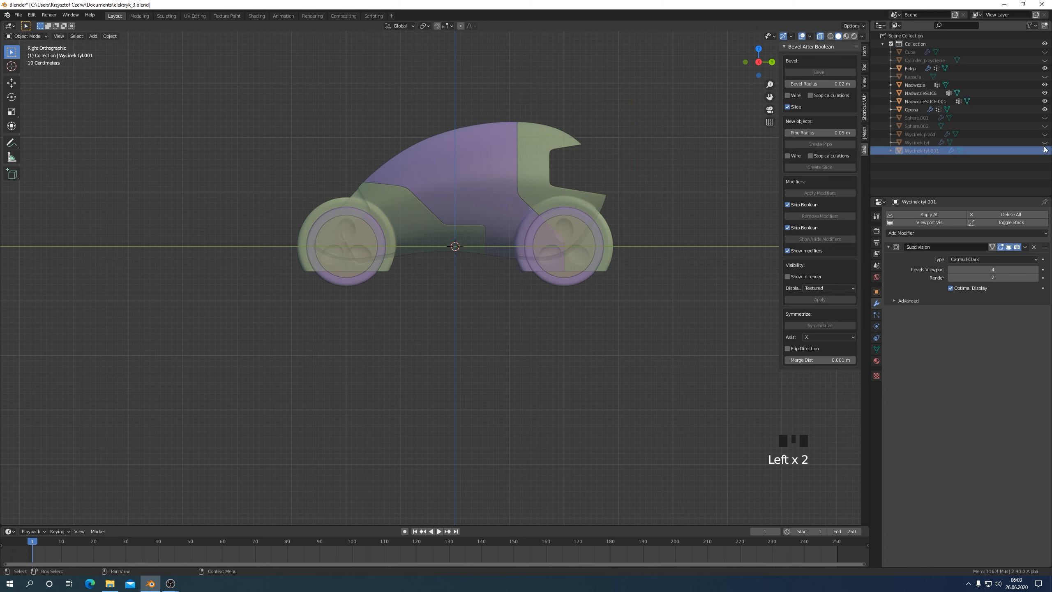
pyautogui.click(1044, 142)
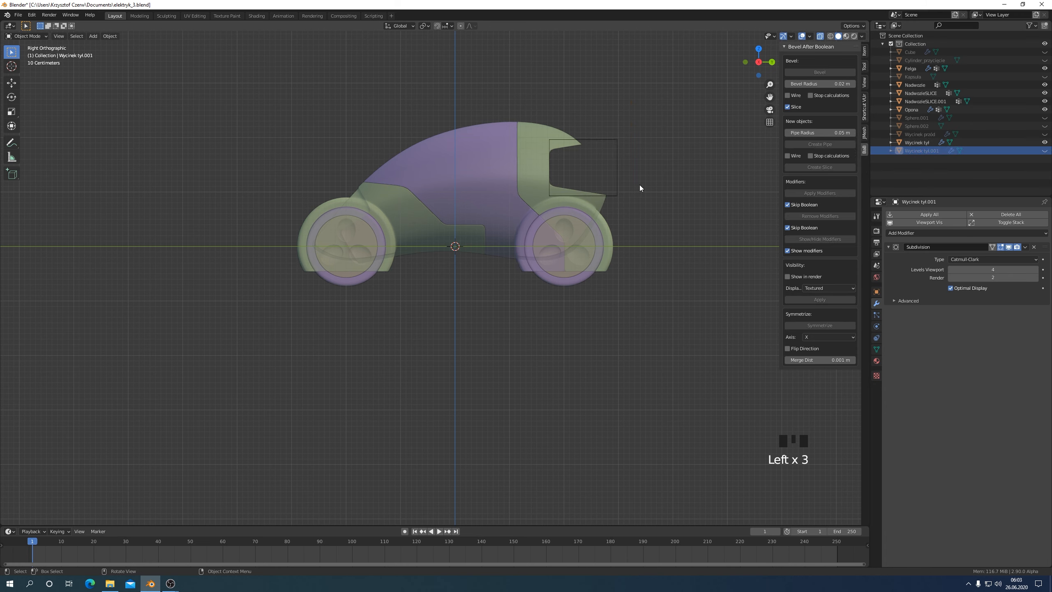
# Step: Scale the whole mesh of the Wycinek tył cutter by about 1.5 and raise it about 0.12 m along Z
pyautogui.click(616, 192)
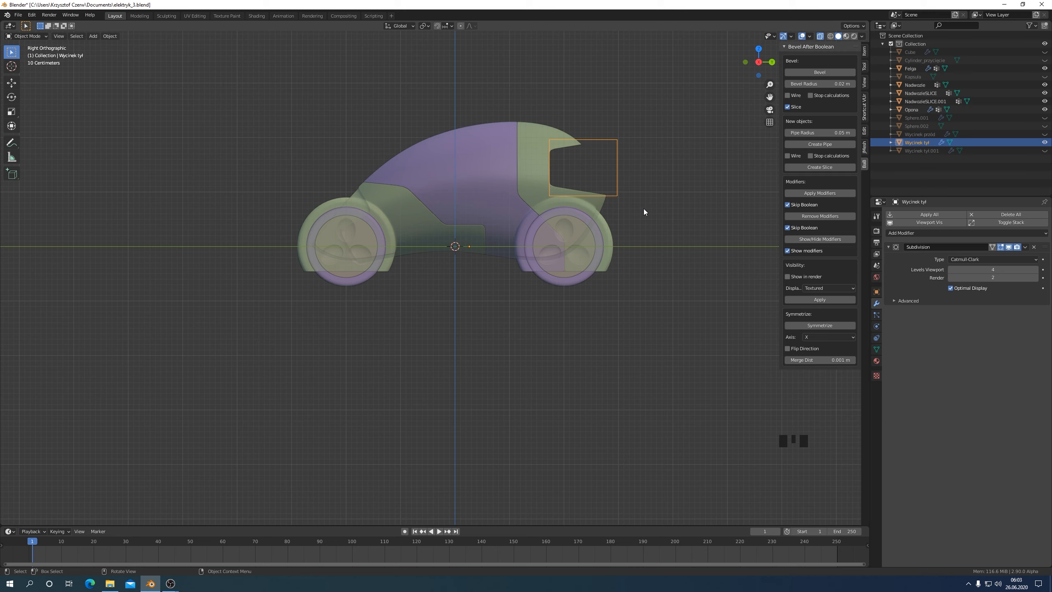
pyautogui.press('Tab')
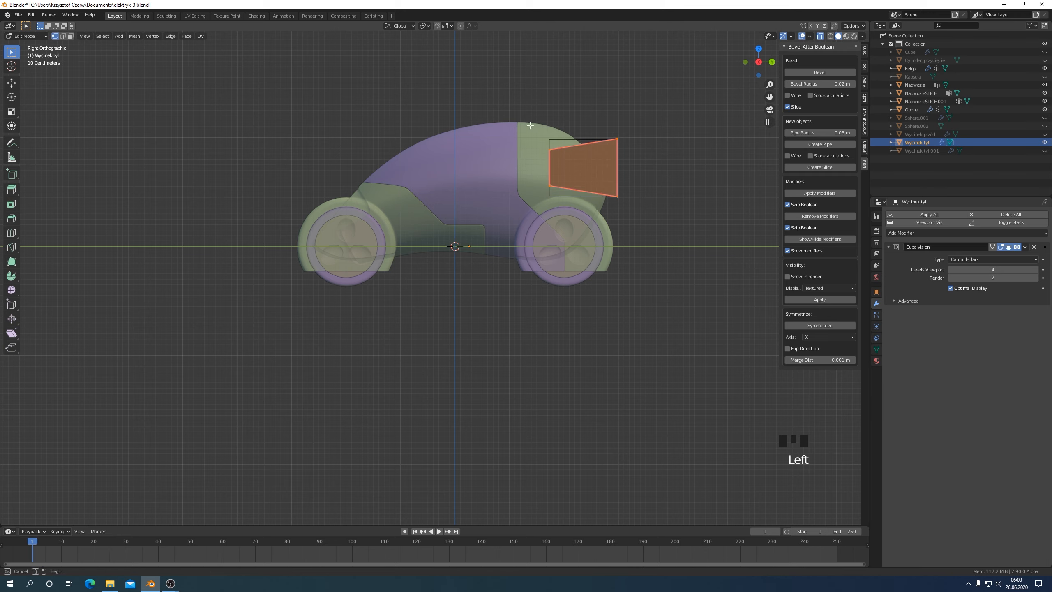
pyautogui.moveTo(493, 96); pyautogui.dragTo(695, 233)
pyautogui.press('s')
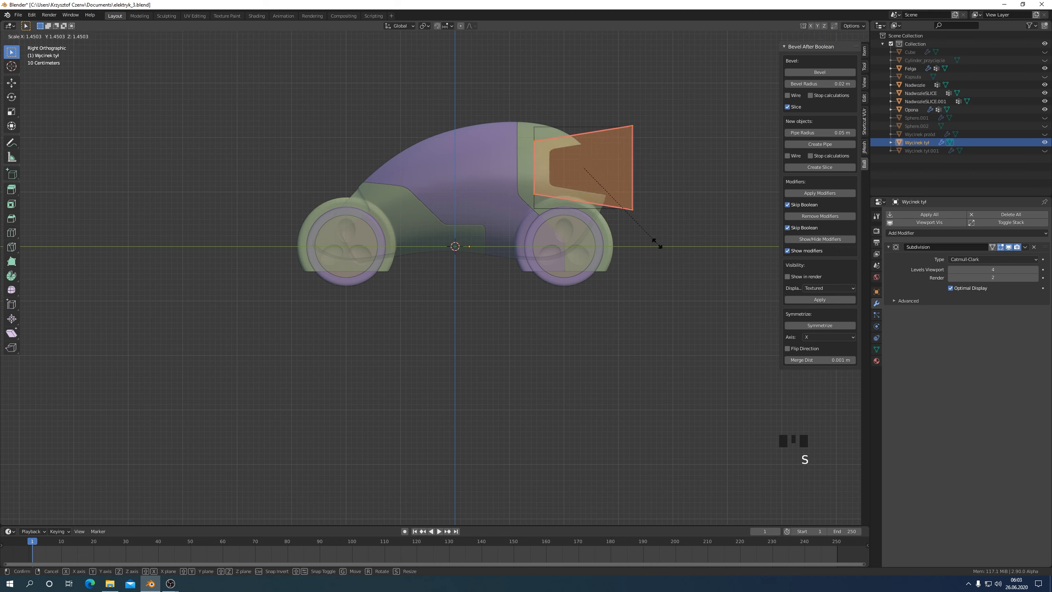
pyautogui.click(662, 245)
pyautogui.press('g')
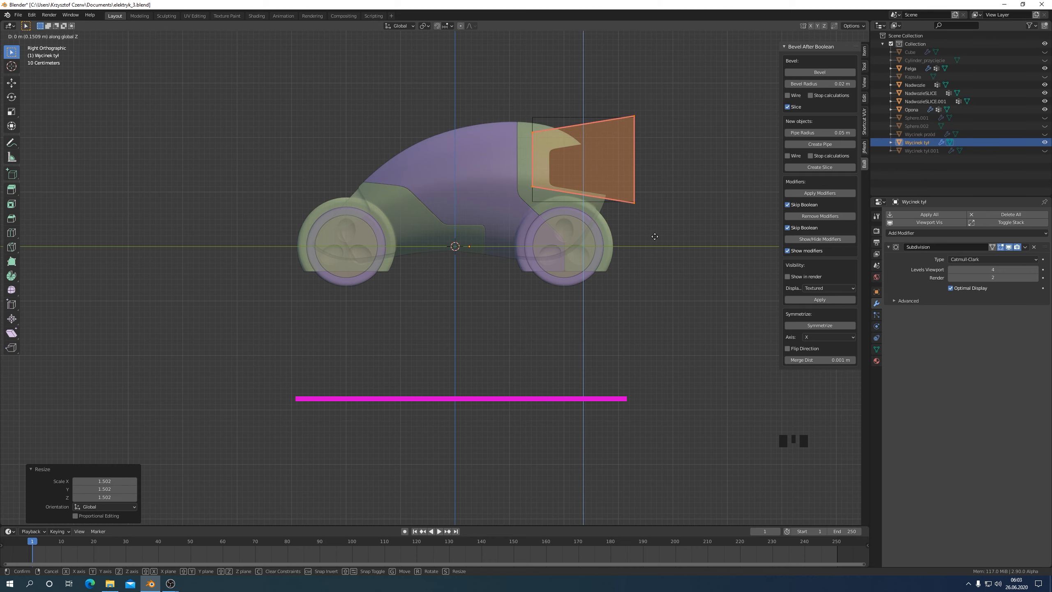
pyautogui.click(653, 240)
# Step: Raise the upper vertices of the Wycinek tył cutter about 0.29 m along Z and return to Object Mode
pyautogui.moveTo(652, 240); pyautogui.dragTo(590, 260, button='middle')
pyautogui.press('KP_3')
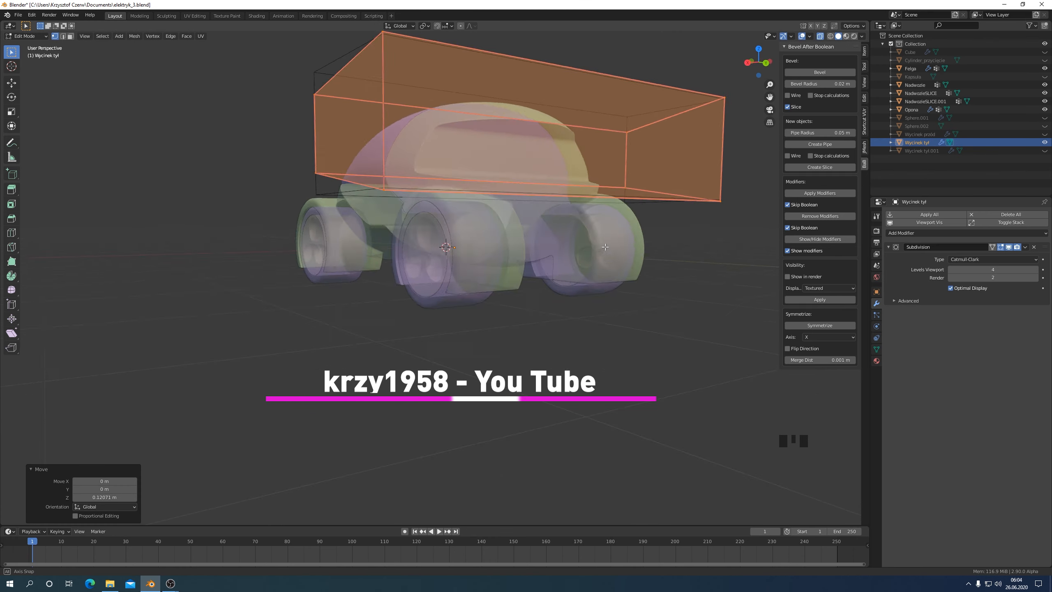
pyautogui.moveTo(518, 77); pyautogui.dragTo(669, 156)
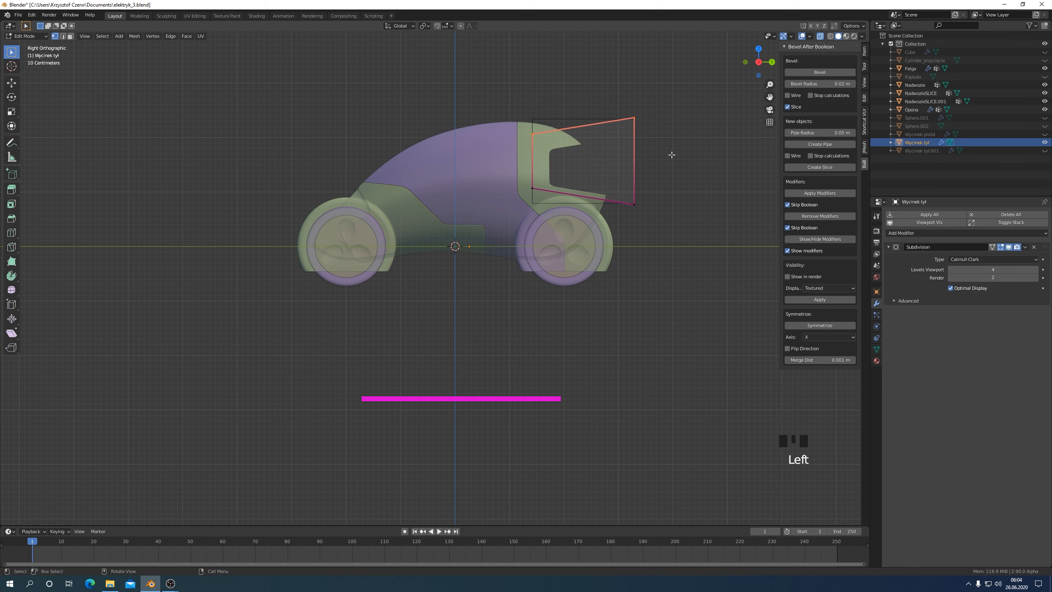
pyautogui.press('f')
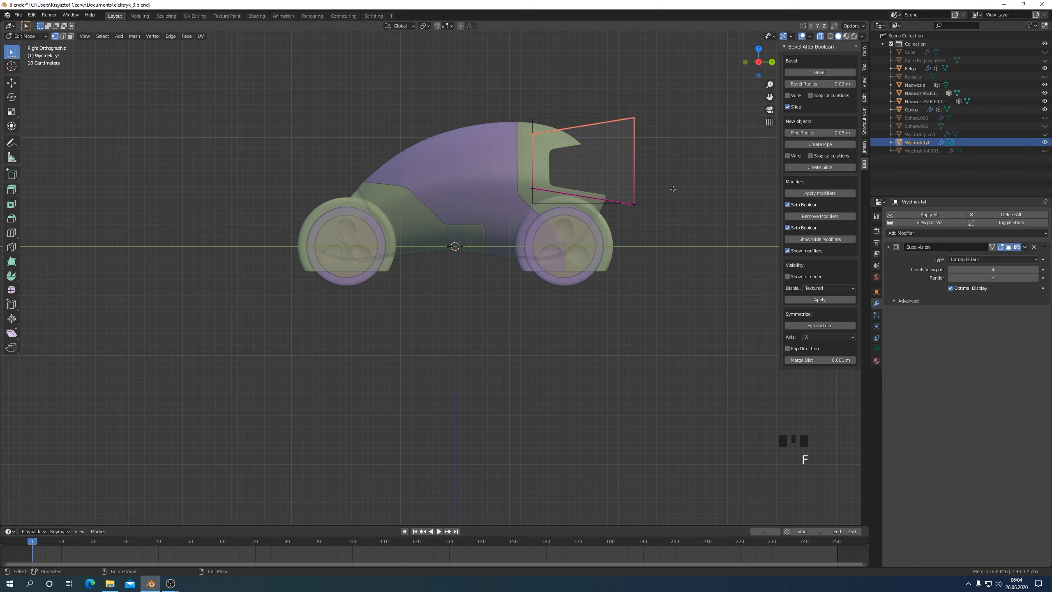
pyautogui.press('g')
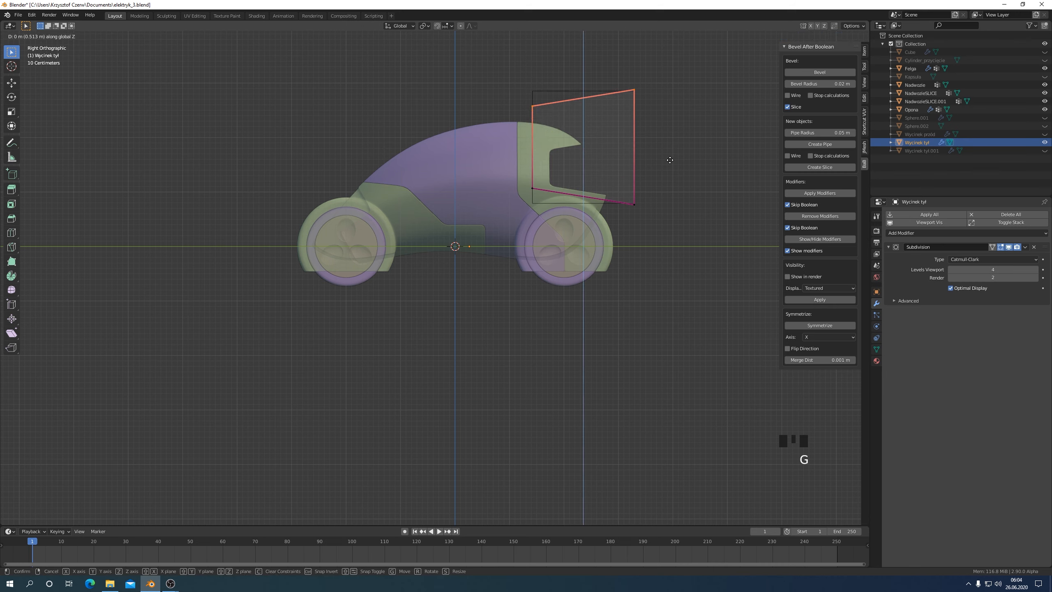
pyautogui.click(670, 172)
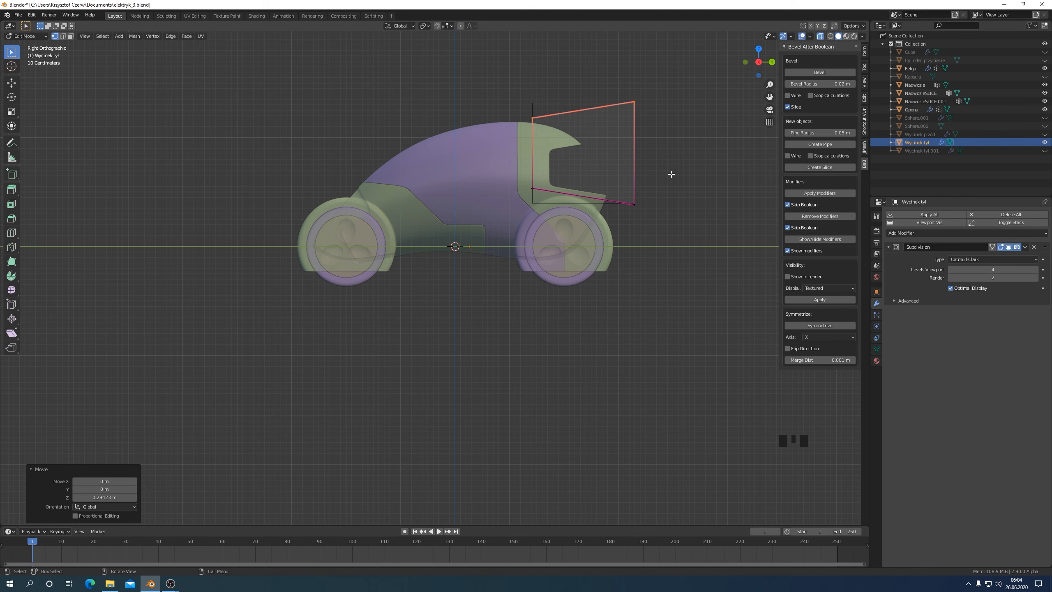
pyautogui.press('Tab')
# Step: Subtract the Wycinek tył cutter from the rear body part NadwozieSLICE.001 with a brush Boolean Difference
pyautogui.click(610, 179)
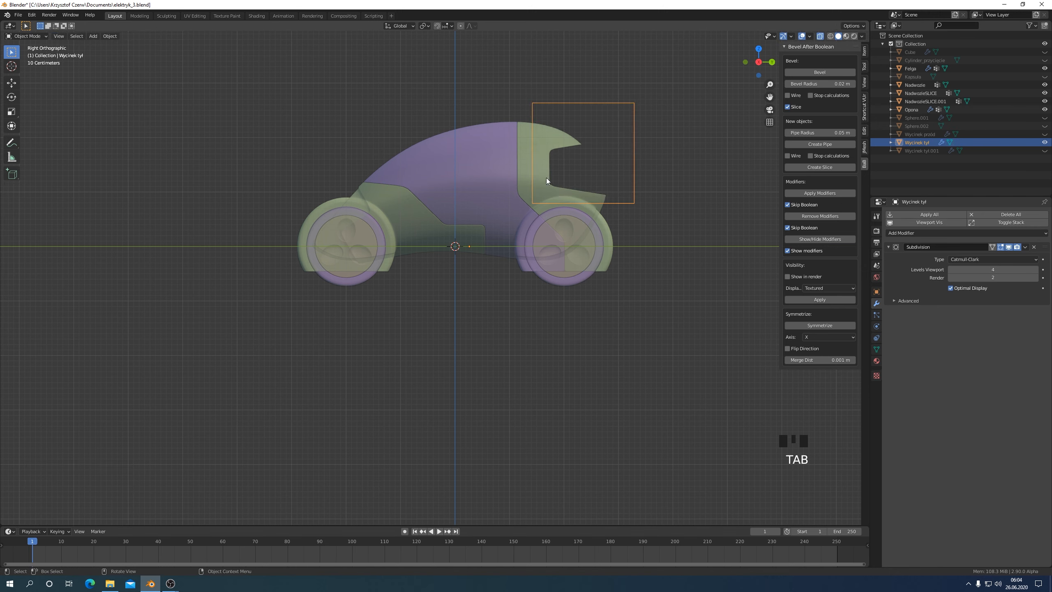
pyautogui.keyDown('shift'); pyautogui.click(523, 149); pyautogui.keyUp('shift')
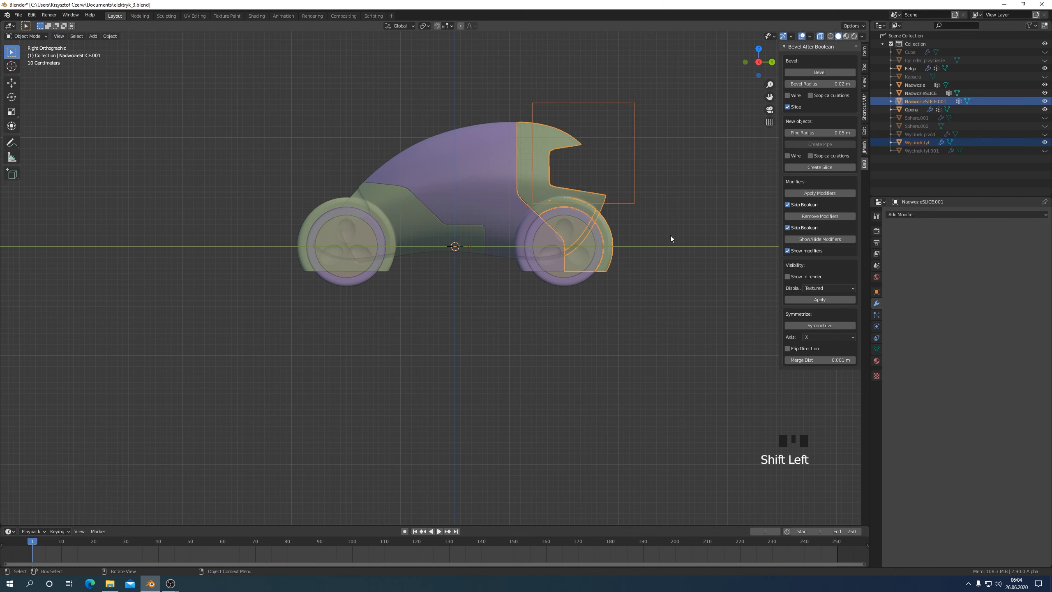
pyautogui.hotkey('ctrl', 'shift', 'b')
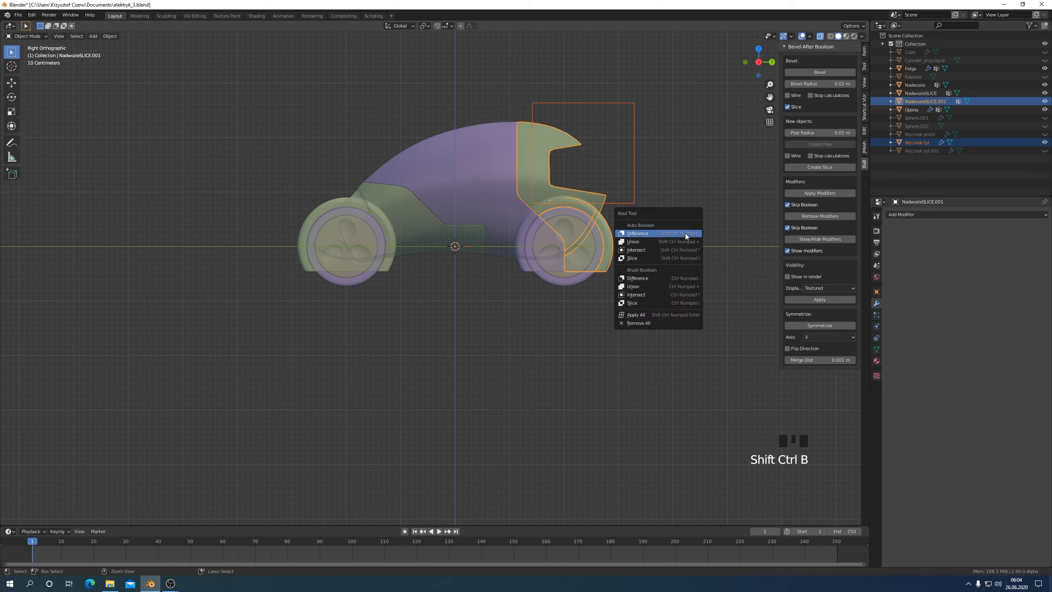
pyautogui.click(634, 279)
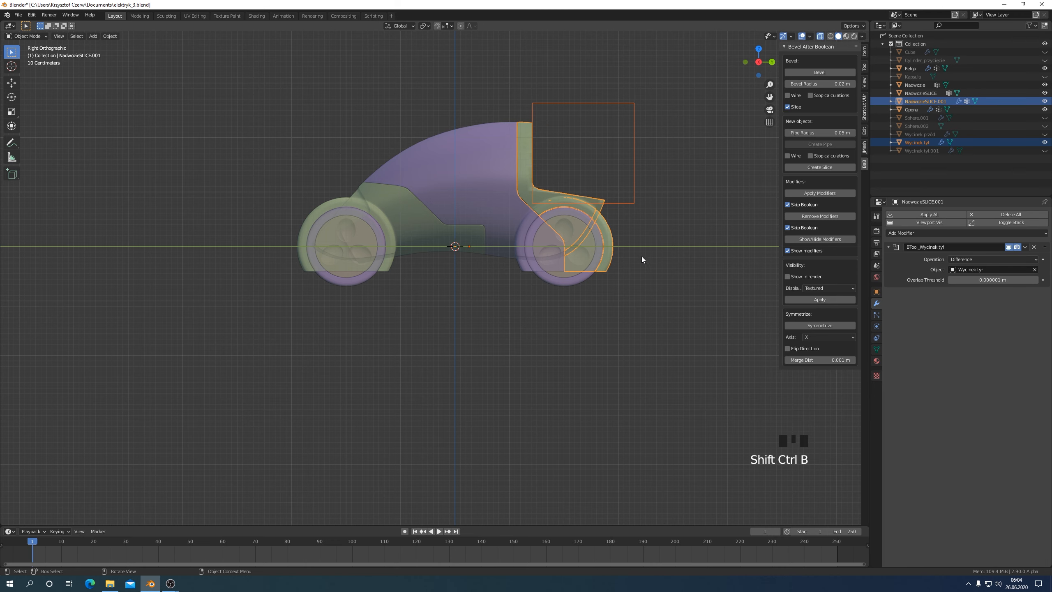
# Step: Bevel the new cut on the rear body part with a 0.02 m radius and Slice enabled
pyautogui.click(825, 72)
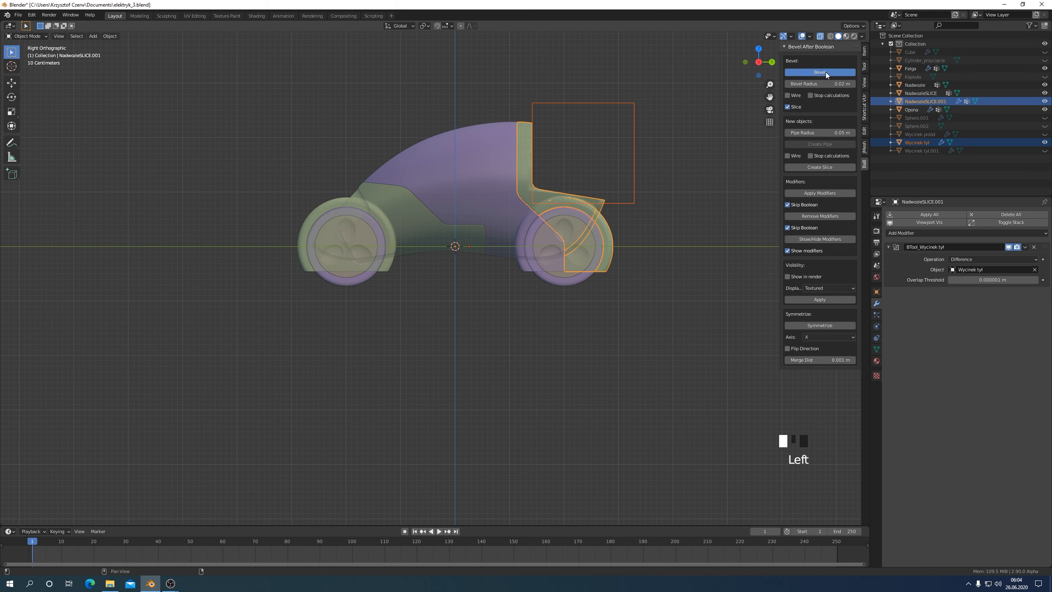
pyautogui.moveTo(825, 73); pyautogui.dragTo(735, 161, button='middle')
pyautogui.moveTo(563, 192); pyautogui.dragTo(535, 204, button='middle')
pyautogui.press('KP_3')
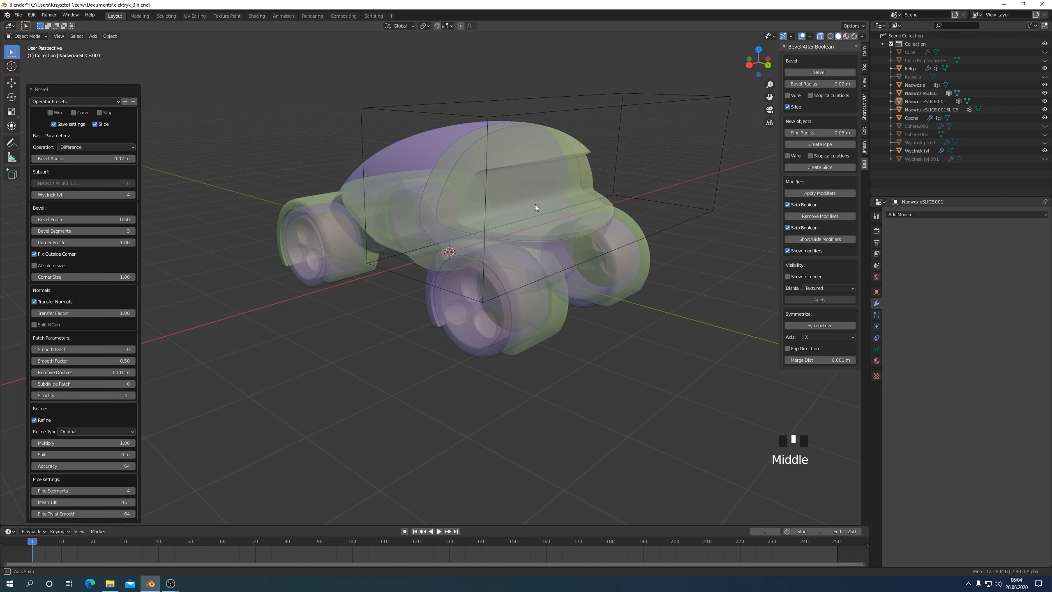
# Step: Turn off X-ray and select the Wycinek tył cutter around the rear opening in the right orthographic view
pyautogui.click(820, 37)
pyautogui.moveTo(699, 177); pyautogui.dragTo(727, 161, button='middle')
pyautogui.press('KP_3')
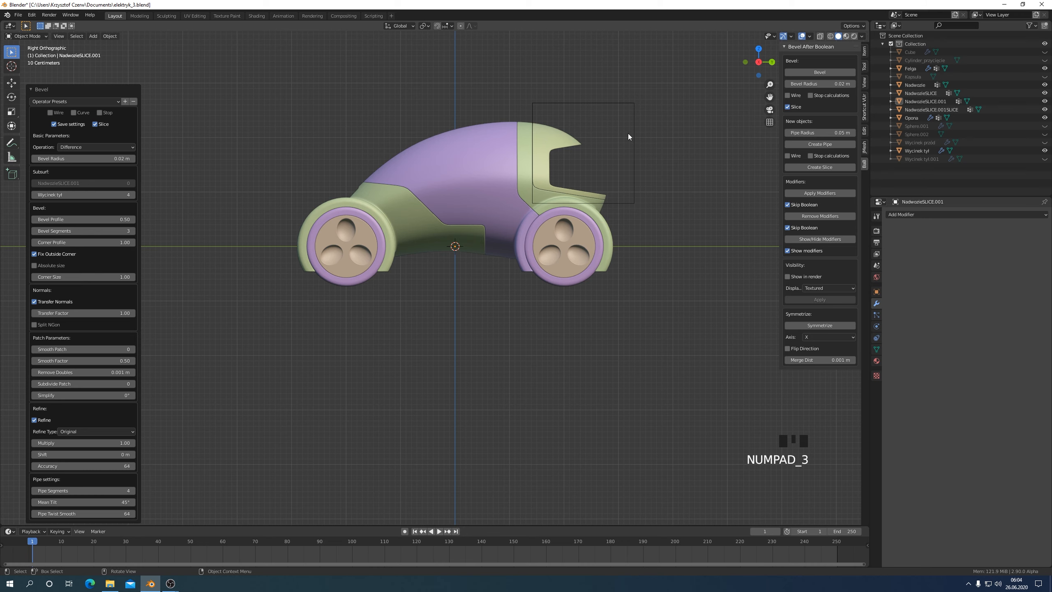
pyautogui.click(620, 102)
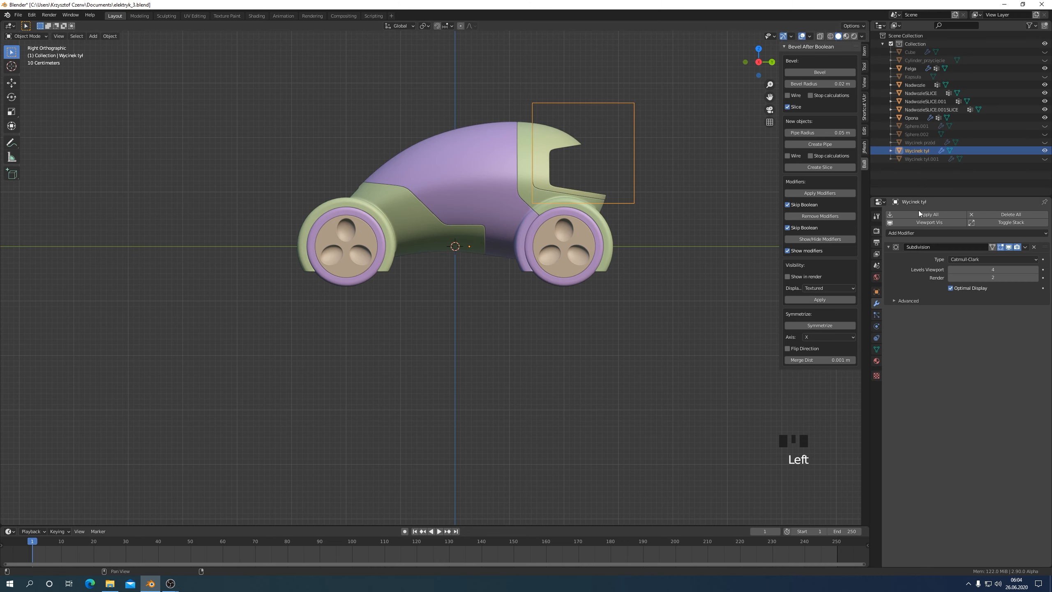
# Step: Hide the Wycinek tył cutter and inspect the rear body panels in the right orthographic view
pyautogui.click(650, 322)
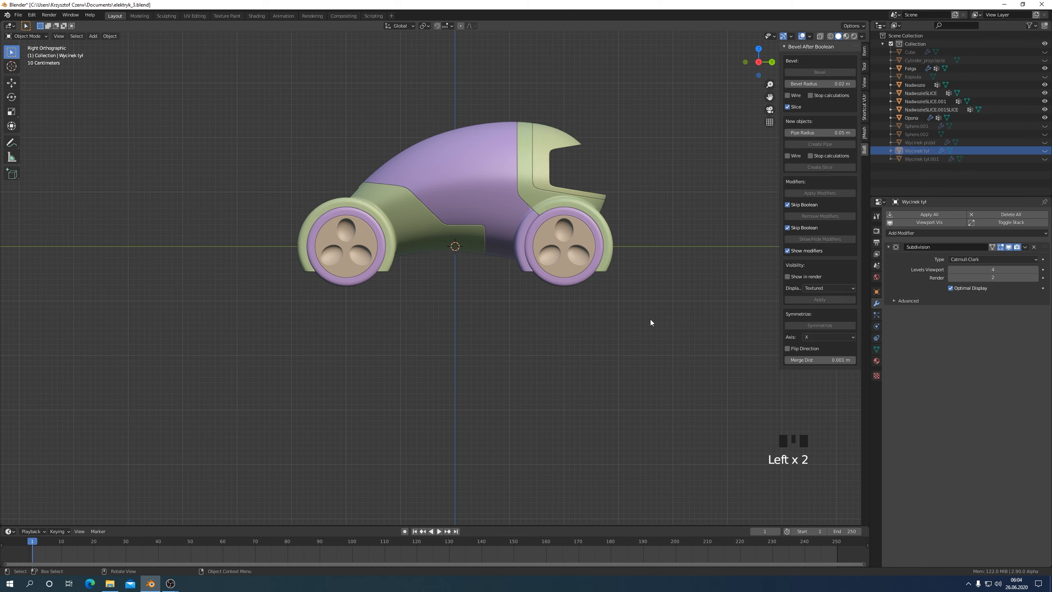
pyautogui.moveTo(647, 318); pyautogui.dragTo(542, 353, button='middle')
pyautogui.press('KP_3')
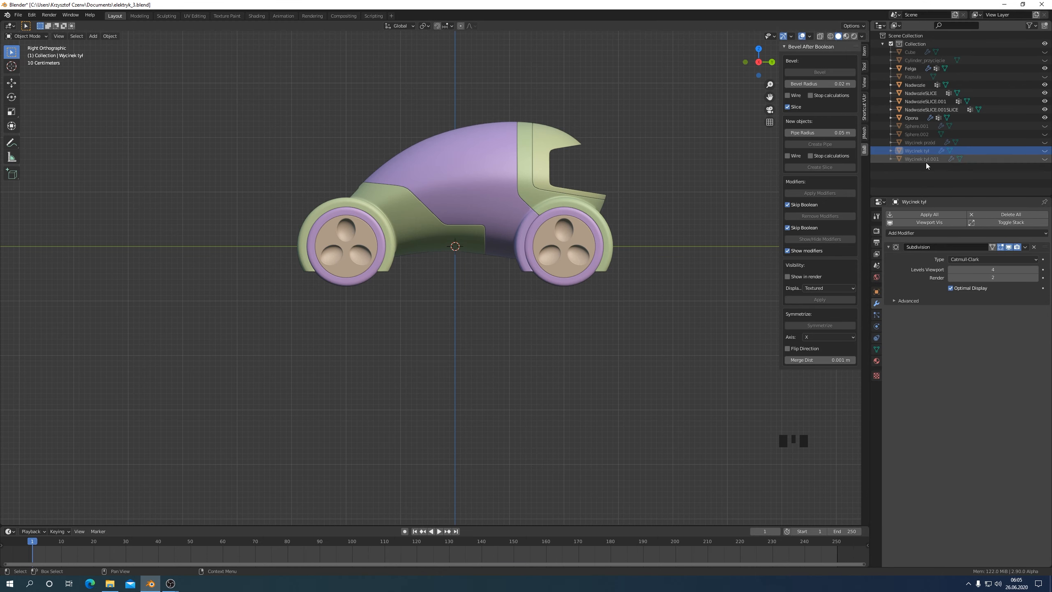
# Step: Toggle the visibility of the hidden Wycinek tył.001 and Sphere.001 cutters to check what each one covers
pyautogui.click(1045, 159)
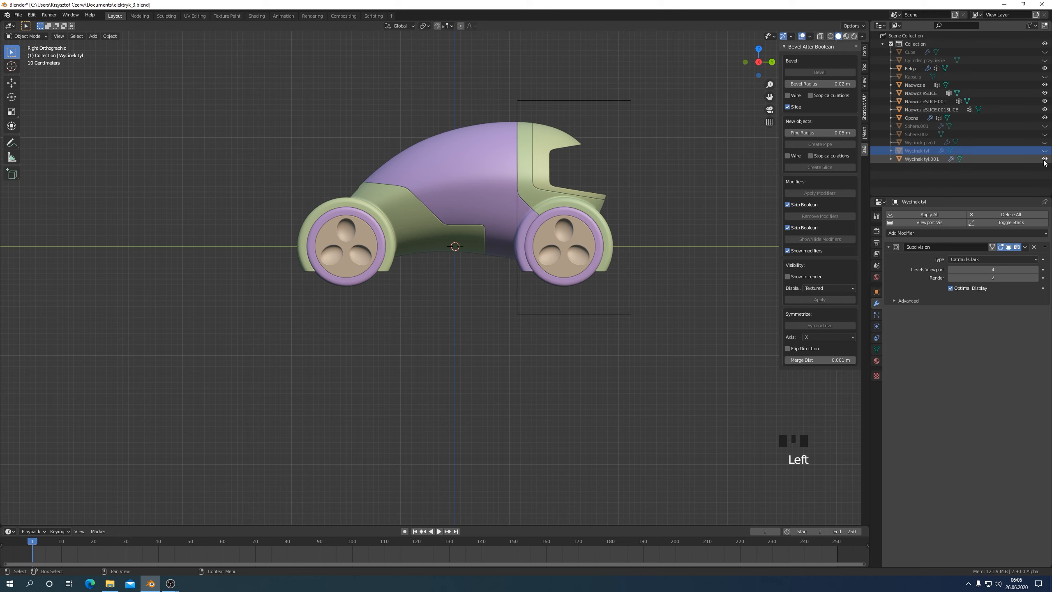
pyautogui.click(1045, 159)
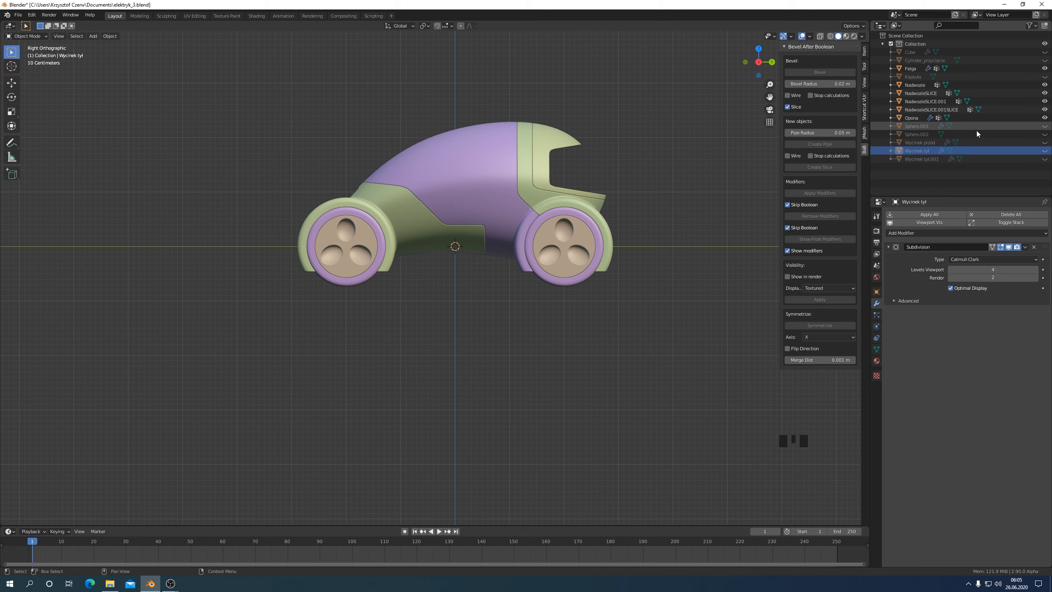
pyautogui.click(1042, 127)
pyautogui.click(1044, 127)
pyautogui.click(1045, 127)
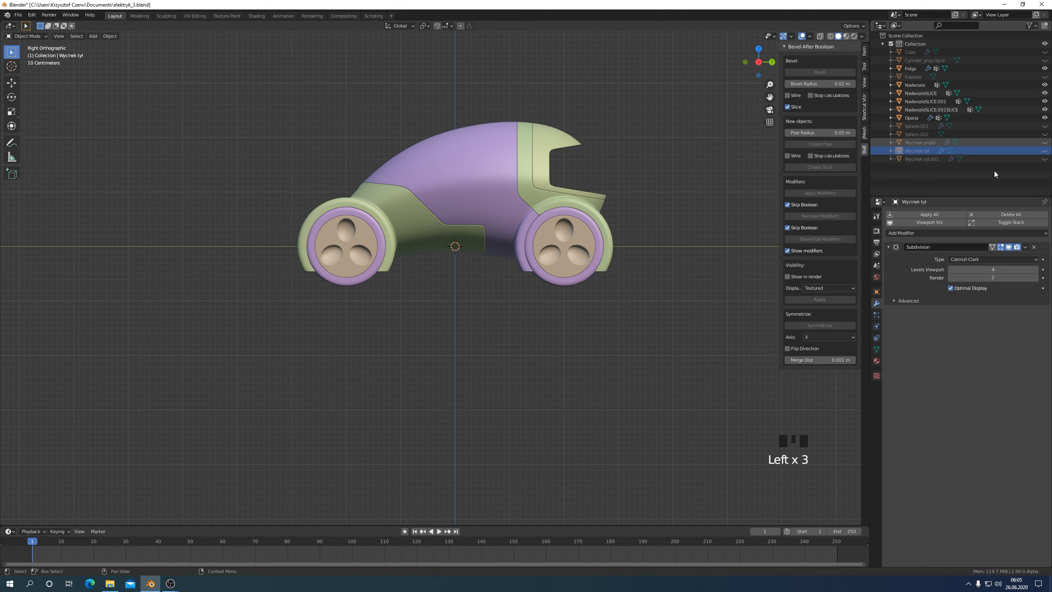
# Step: Unhide the Cylinder_przycięcie object and examine how it overlaps the rear half of the car
pyautogui.click(918, 60)
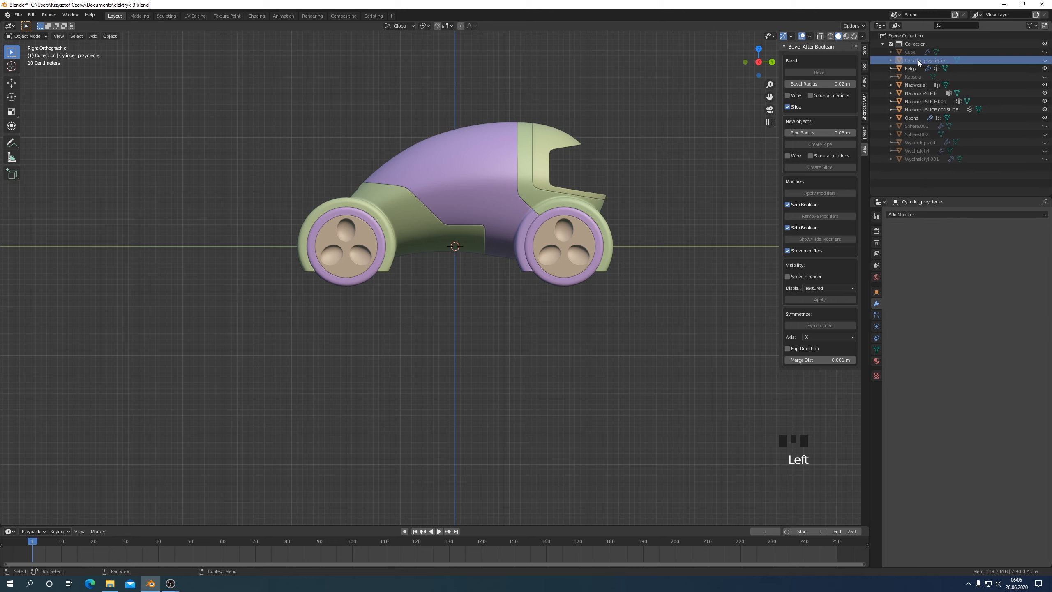
pyautogui.click(1044, 60)
pyautogui.moveTo(483, 249); pyautogui.dragTo(460, 259, button='middle')
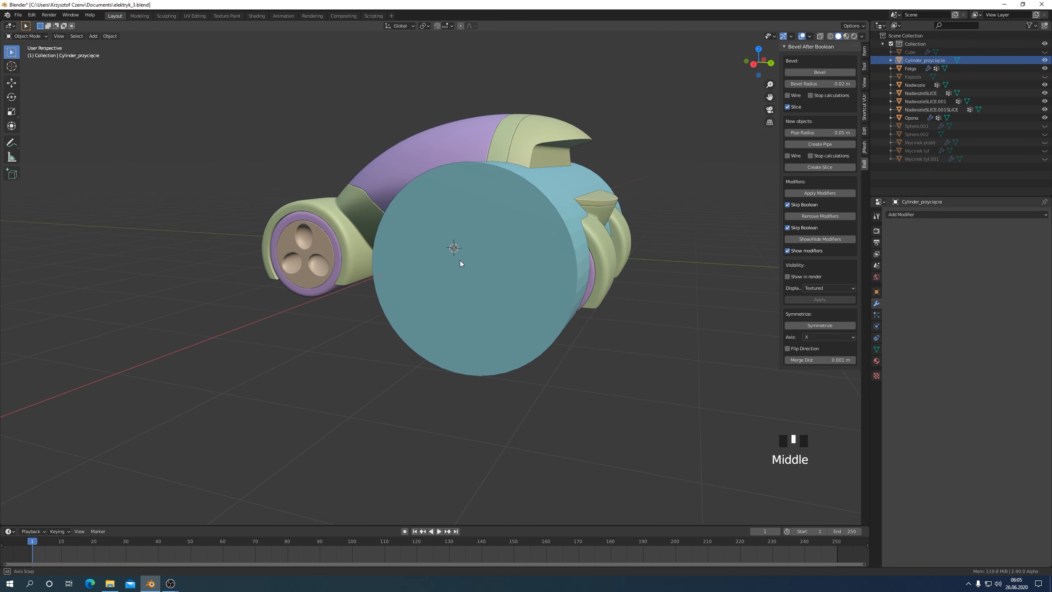
pyautogui.press('KP_3')
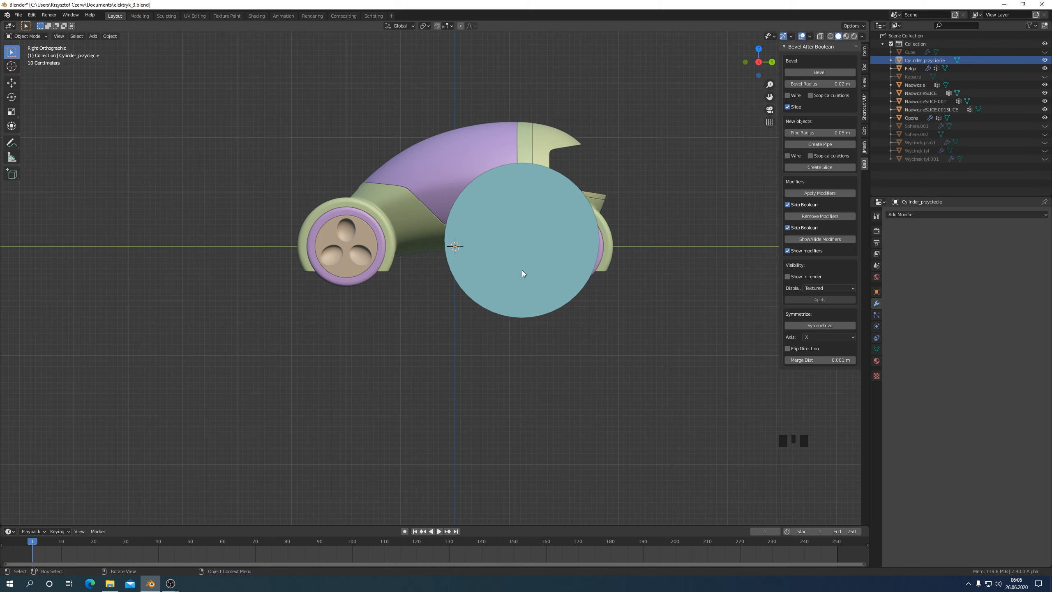
pyautogui.moveTo(478, 166); pyautogui.dragTo(588, 238, button='middle')
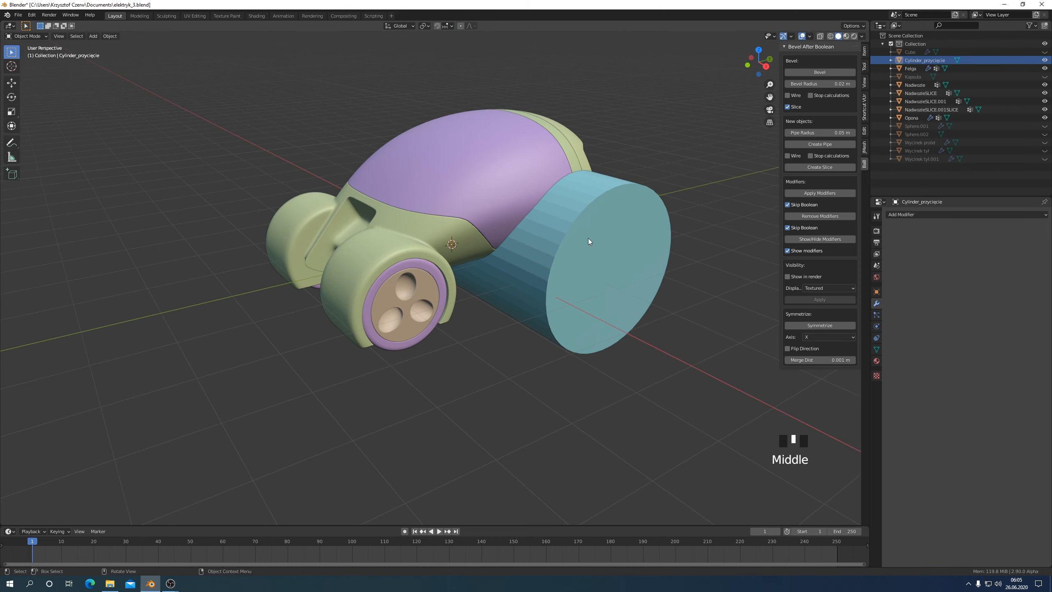
# Step: Subtract Cylinder_przycięcie from the main purple body Nadwozie with a brush Boolean Difference
pyautogui.click(573, 247)
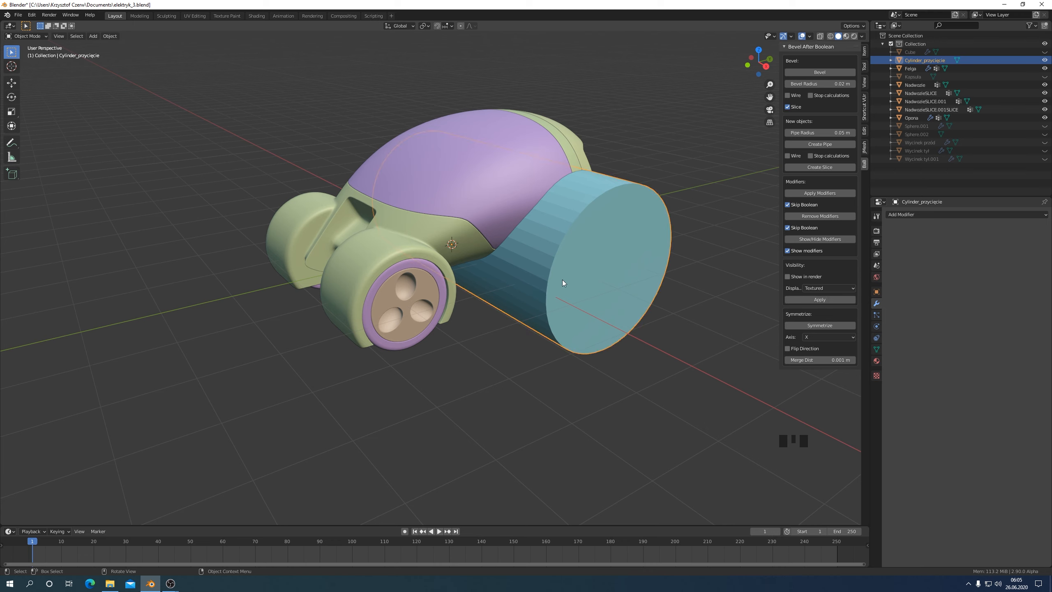
pyautogui.press('KP_3')
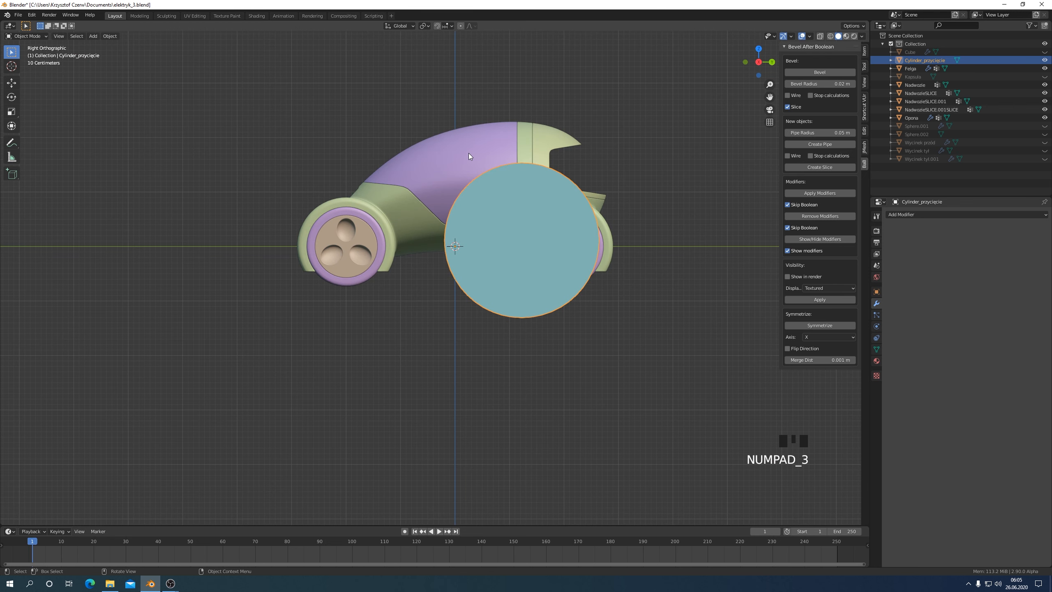
pyautogui.moveTo(469, 156); pyautogui.dragTo(489, 170, button='middle')
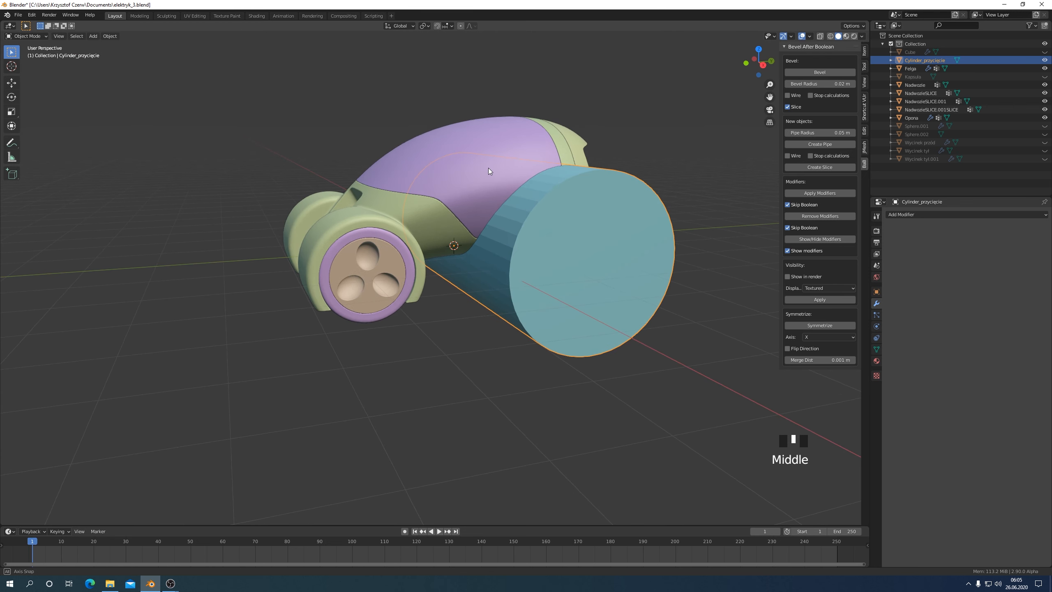
pyautogui.keyDown('shift'); pyautogui.click(484, 140); pyautogui.keyUp('shift')
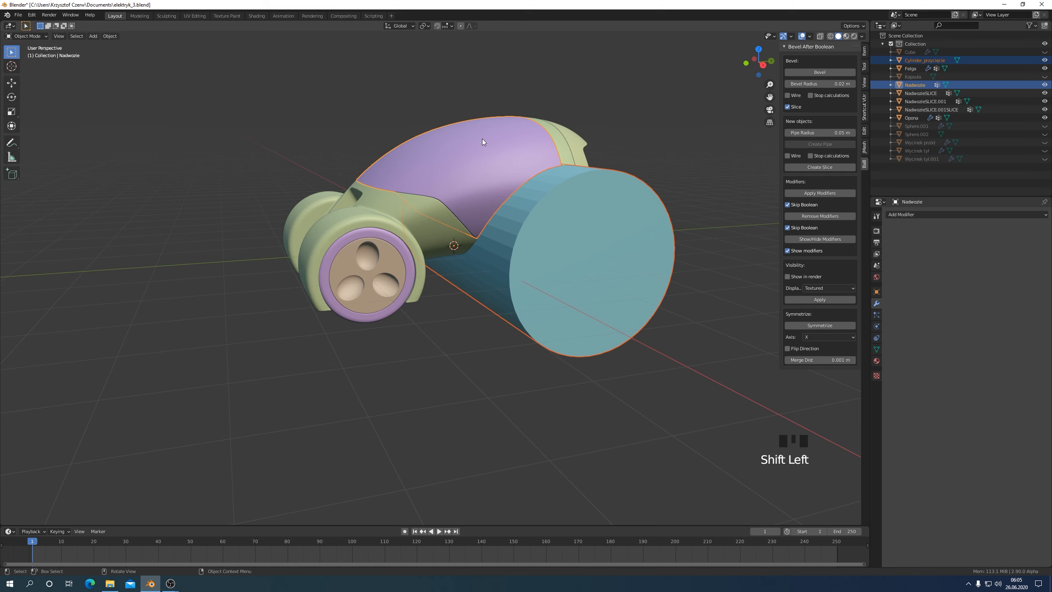
pyautogui.hotkey('ctrl', 'shift', 'b')
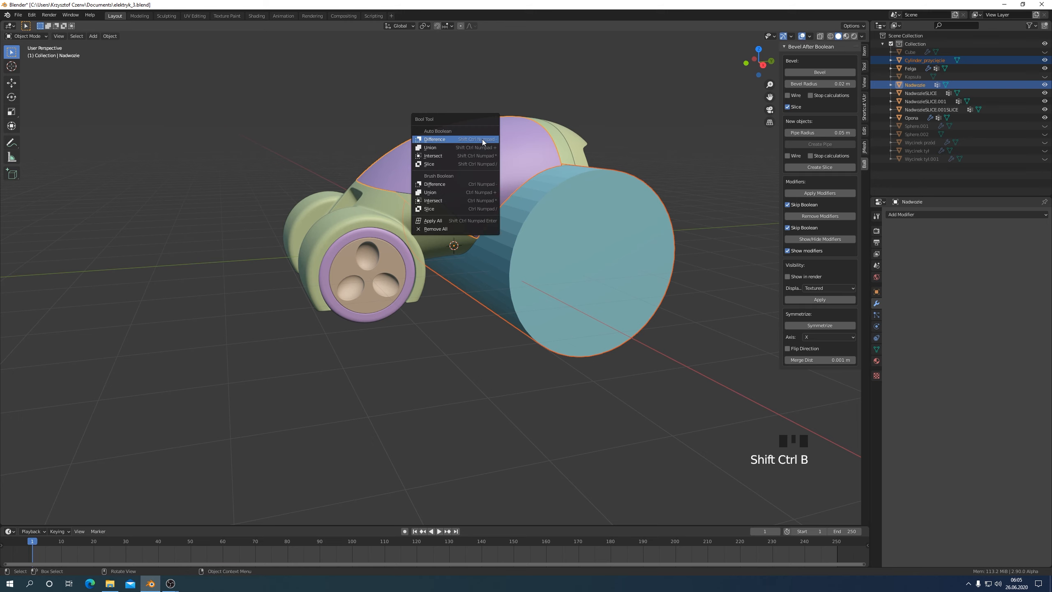
pyautogui.click(438, 186)
pyautogui.moveTo(437, 186)
pyautogui.mouseDown(button='middle')
pyautogui.moveTo(414, 176)
pyautogui.moveTo(427, 178)
pyautogui.moveTo(433, 203)
pyautogui.mouseUp(button='middle')
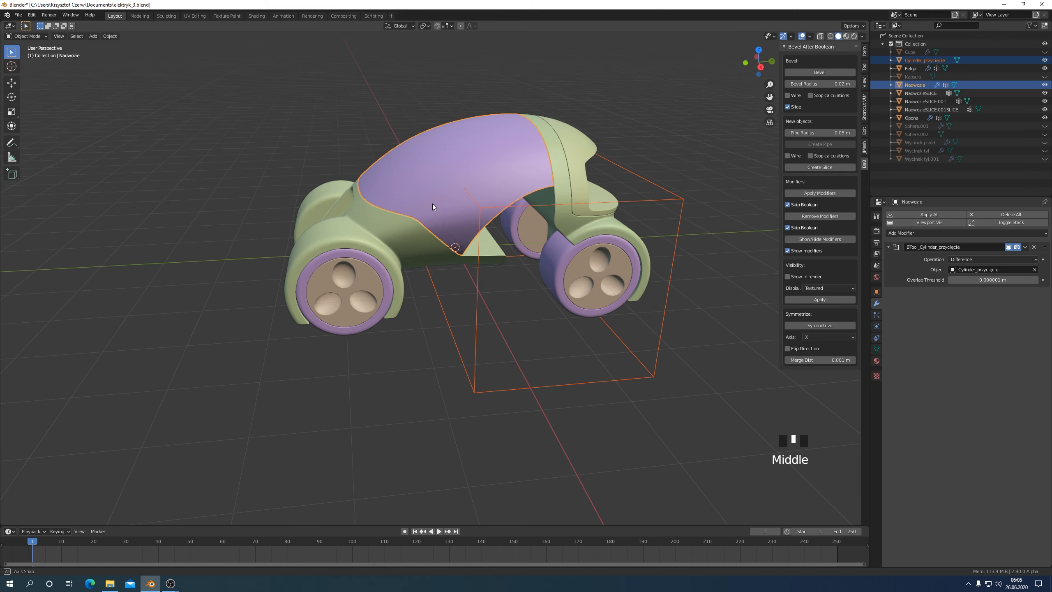
# Step: Try beveling the cylinder cut on Nadwozie with a 0.02 m radius and Slice enabled, and stop its calculation
pyautogui.click(822, 72)
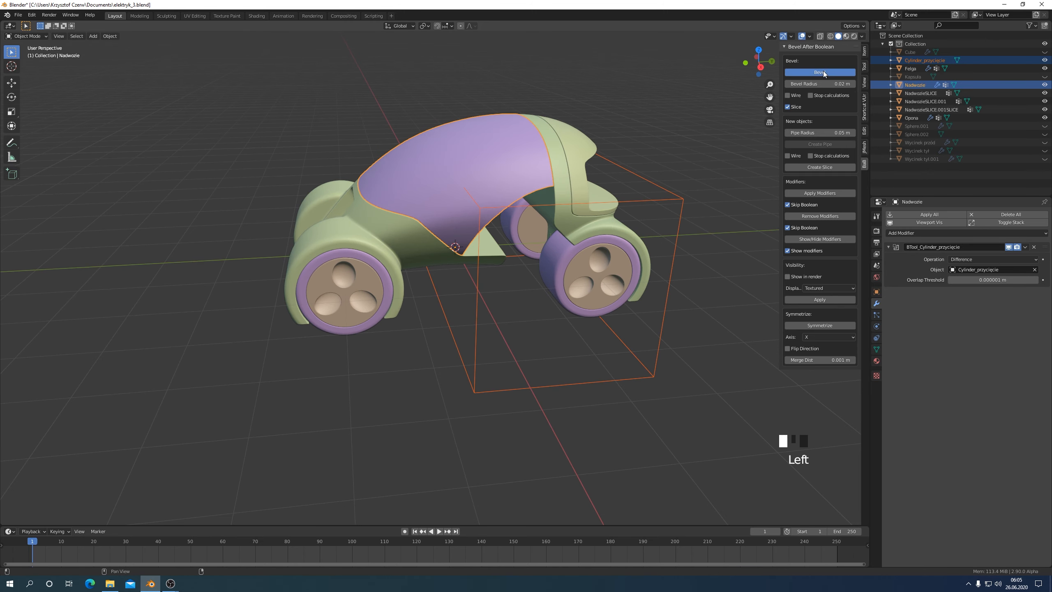
pyautogui.moveTo(619, 246); pyautogui.dragTo(589, 242, button='middle')
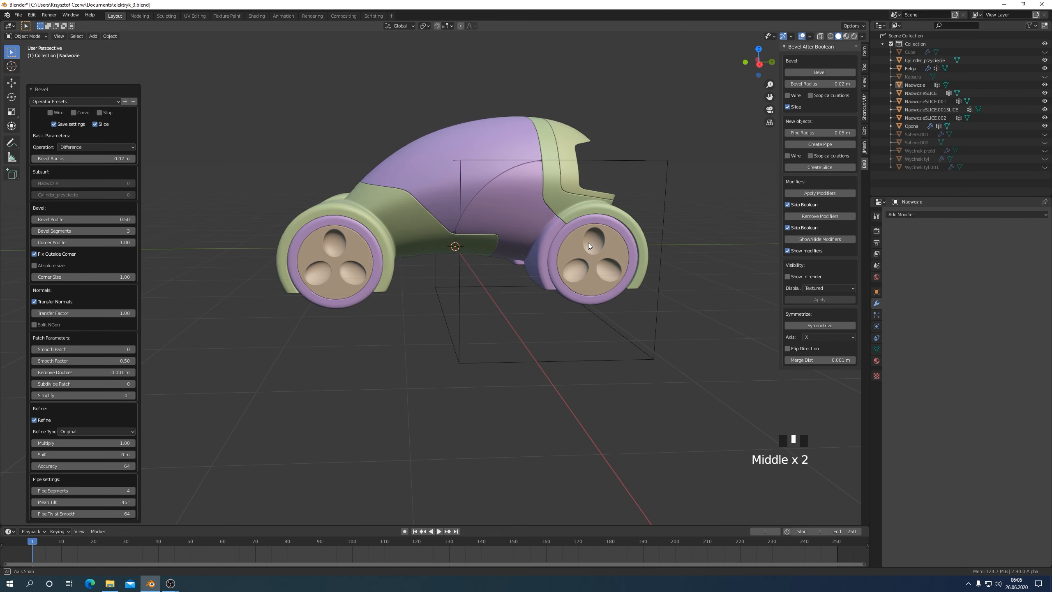
pyautogui.scroll(3, 477, 247)
pyautogui.moveTo(487, 249); pyautogui.dragTo(521, 258, button='middle')
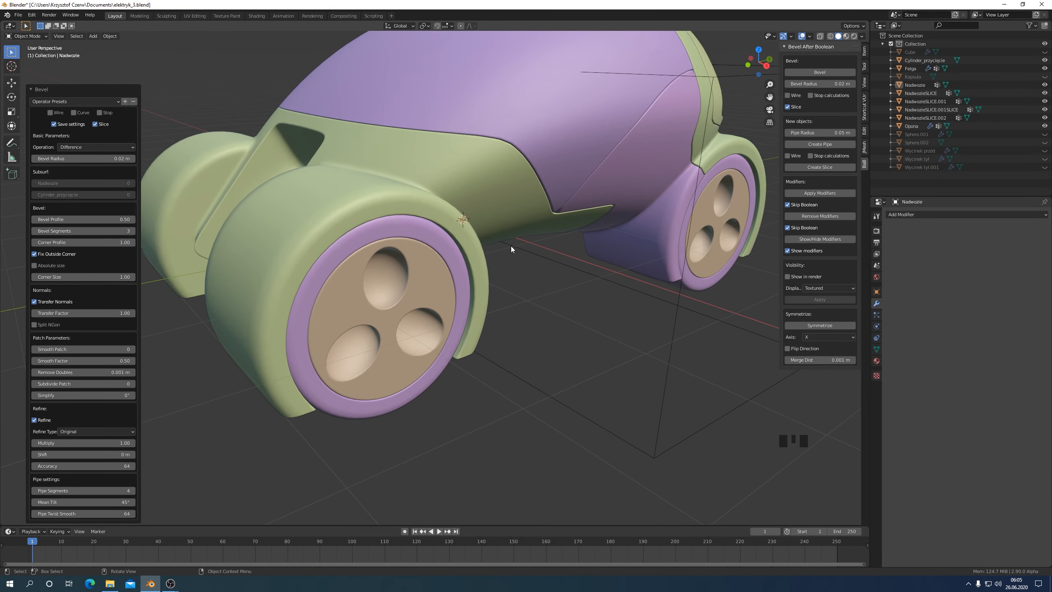
pyautogui.press('KP_3')
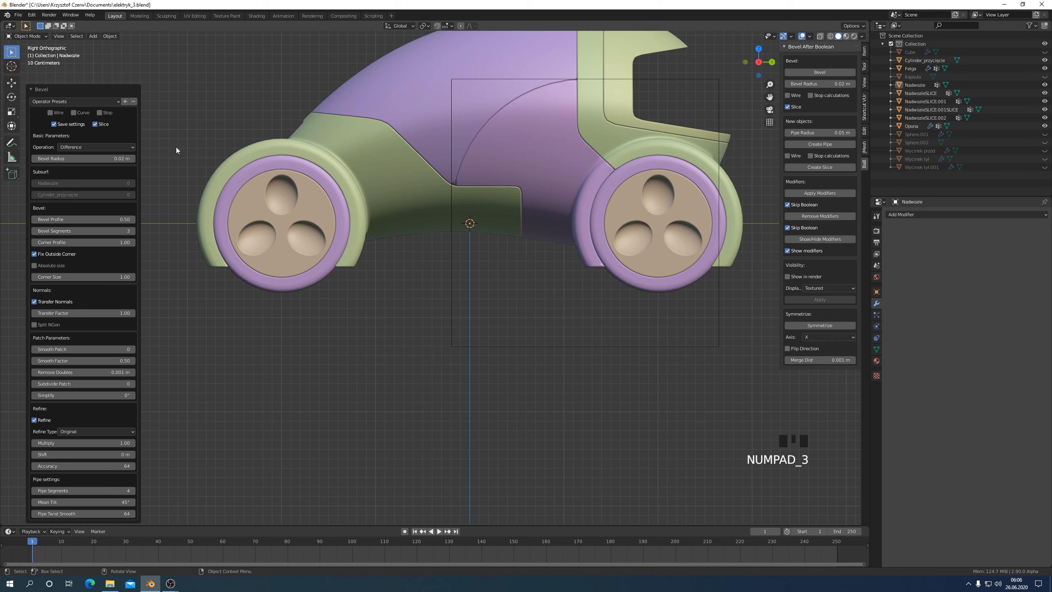
pyautogui.click(99, 112)
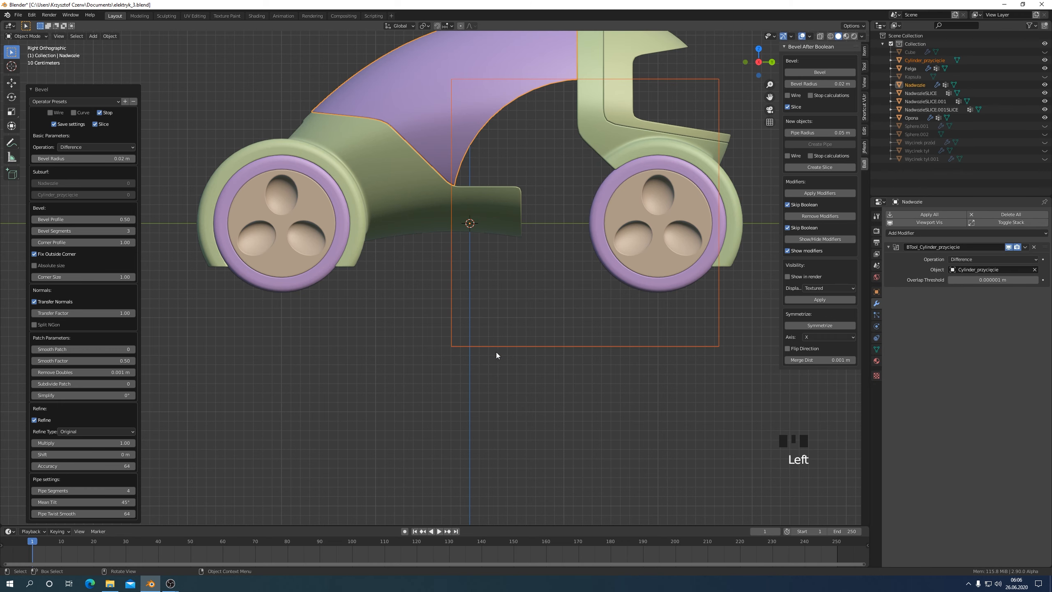
# Step: Move the Cylinder_przycięcie cutter about 0.07 m toward the front along Y and slightly up along Z
pyautogui.click(576, 353)
pyautogui.click(712, 349)
pyautogui.press('g')
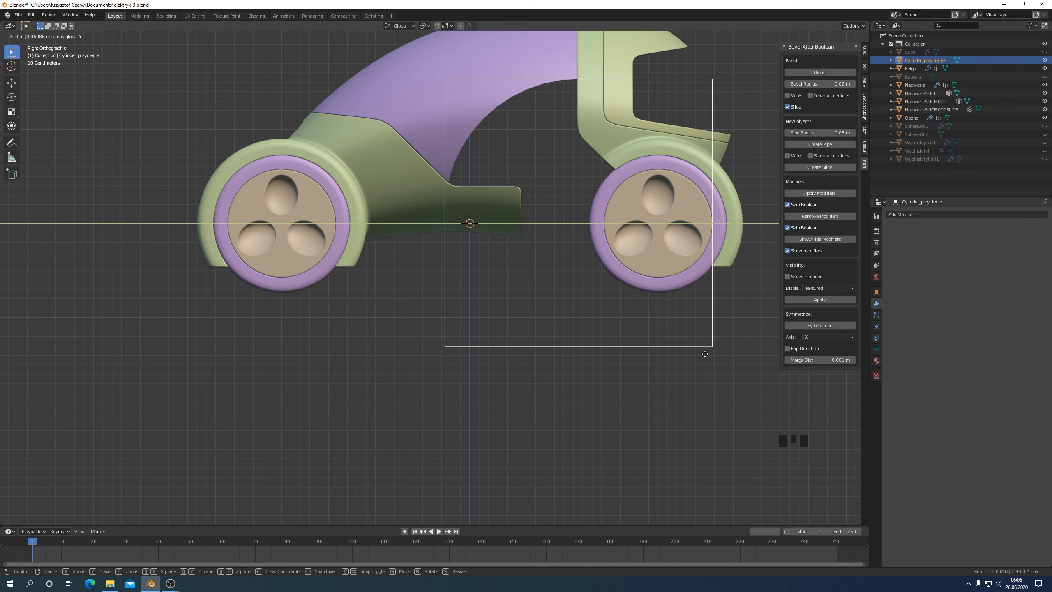
pyautogui.click(705, 353)
pyautogui.press('g')
pyautogui.press('z')
pyautogui.click(705, 346)
# Step: Try the 0.02 m sliced bevel on Nadwozie with the cutter shifted forward and up, and stop its calculation
pyautogui.click(443, 102)
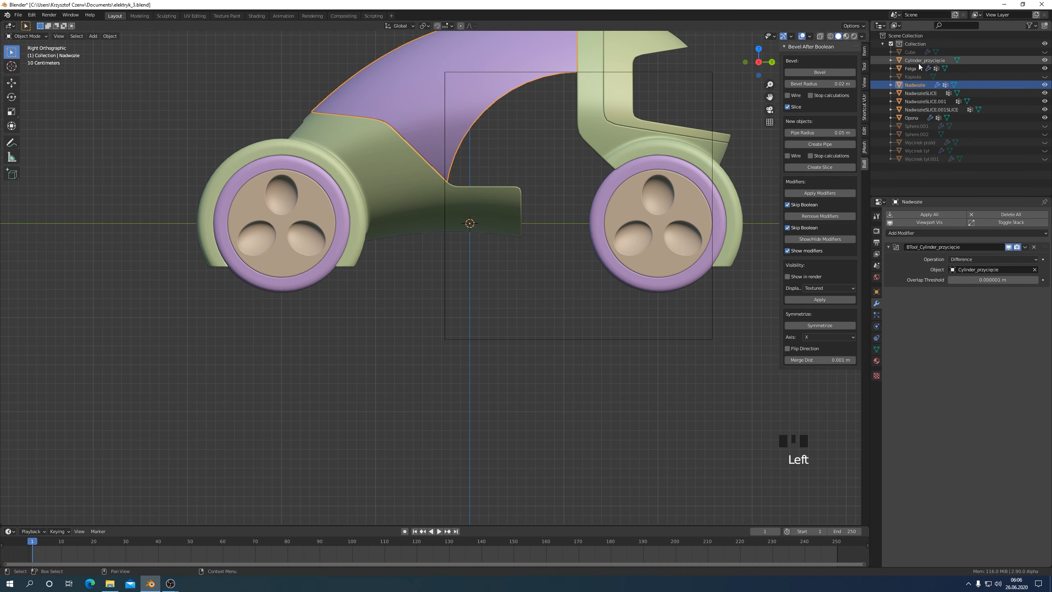
pyautogui.click(820, 72)
pyautogui.moveTo(580, 186); pyautogui.dragTo(506, 234, button='middle')
pyautogui.press('KP_3')
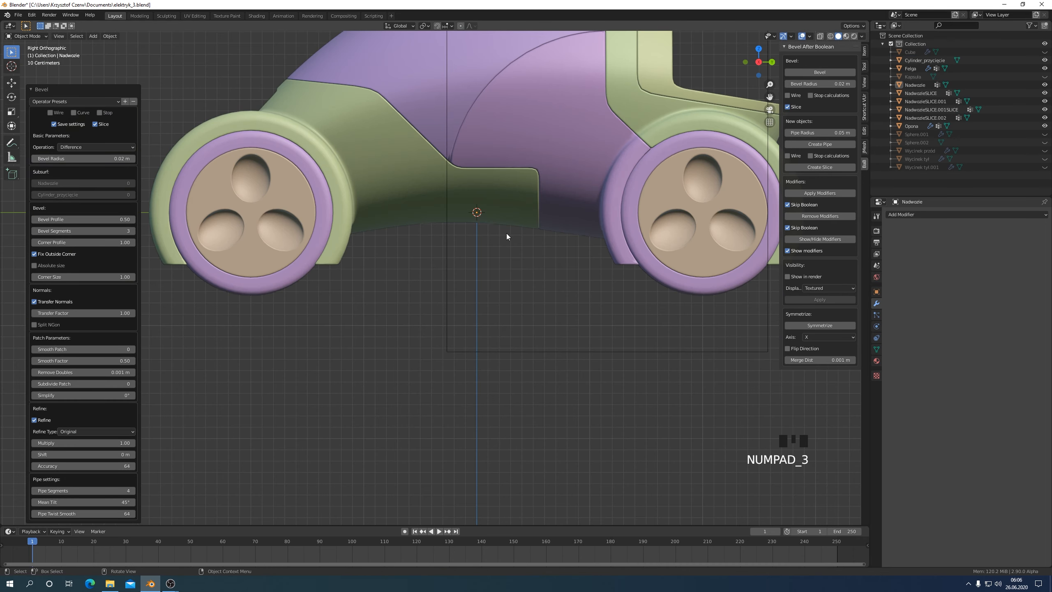
pyautogui.click(97, 112)
# Step: Move the Cylinder_przycięcie cutter about 0.095 m toward the rear along Y and reselect the Nadwozie body
pyautogui.click(459, 348)
pyautogui.click(440, 98)
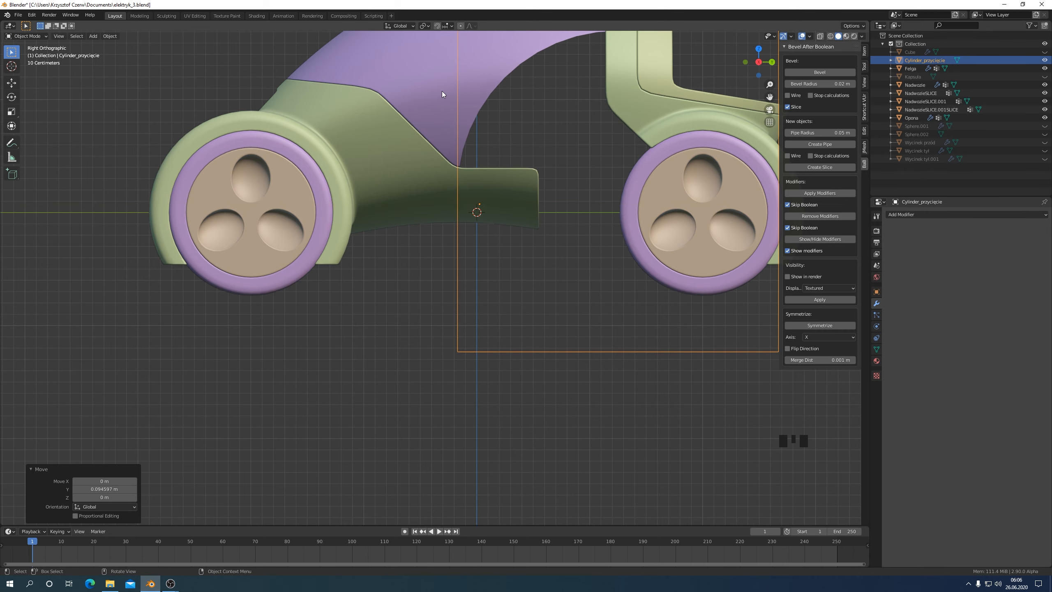
# Step: Retry the 0.02 m sliced bevel on Nadwozie with the cutter shifted rearward, and stop its calculation
pyautogui.click(811, 70)
pyautogui.moveTo(642, 199); pyautogui.dragTo(590, 264, button='middle')
pyautogui.press('KP_3')
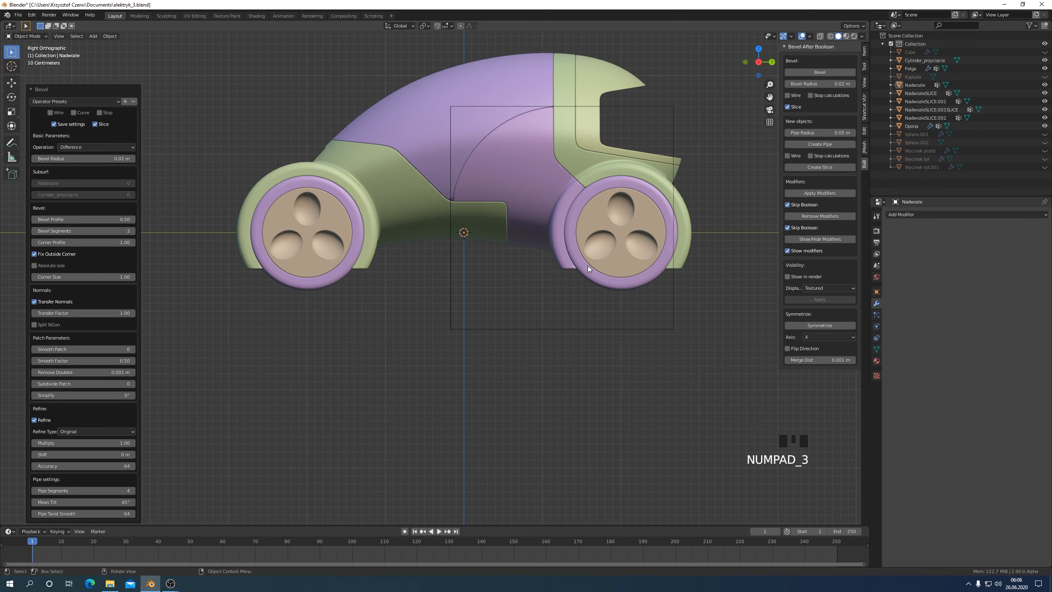
pyautogui.click(100, 111)
# Step: Select the Cylinder_przycięcie cutter and enter Edit Mode on its mesh
pyautogui.moveTo(390, 235); pyautogui.dragTo(439, 259, button='middle')
pyautogui.press('Tab')
pyautogui.click(712, 385)
pyautogui.press('Tab')
pyautogui.press('Tab')
pyautogui.click(646, 388)
pyautogui.press('Tab')
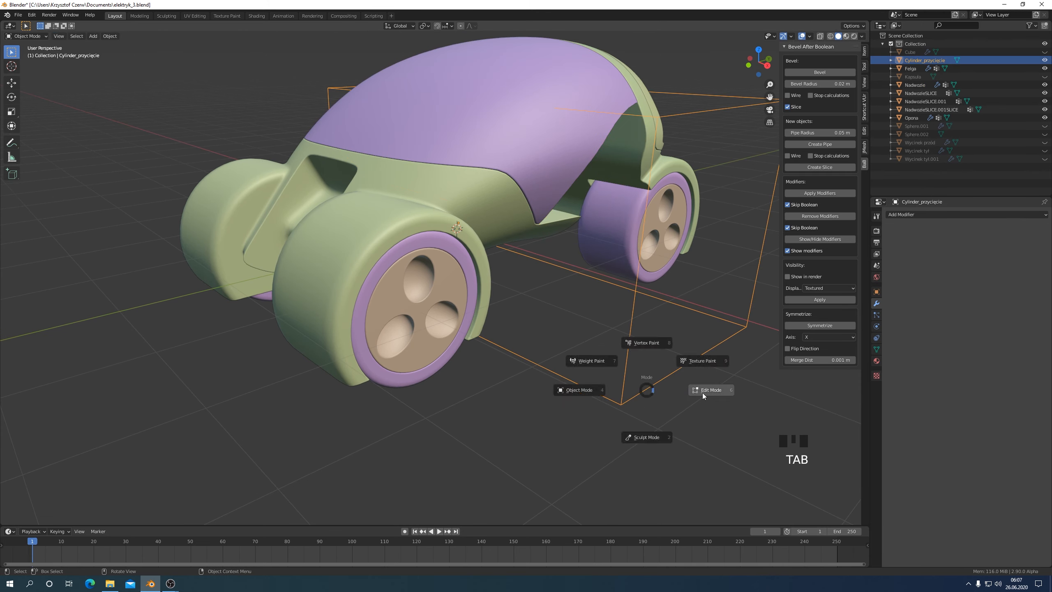
pyautogui.click(702, 389)
# Step: Add 24 evenly spaced loop cuts along the length of the Cylinder_przycięcie cutter without sliding them
pyautogui.scroll(-3, 699, 387)
pyautogui.moveTo(699, 386); pyautogui.dragTo(511, 340, button='middle')
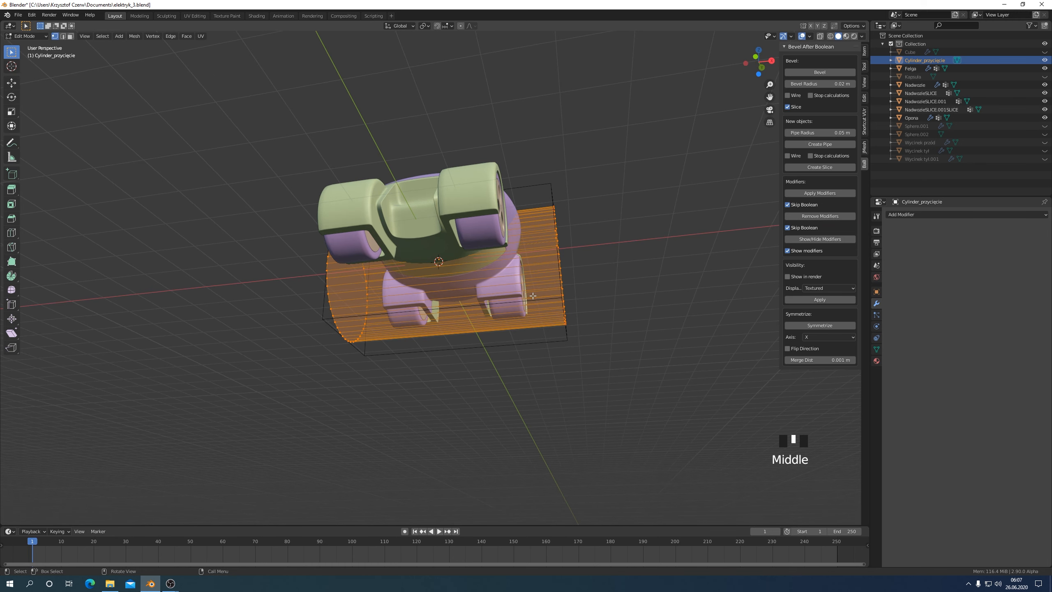
pyautogui.moveTo(533, 296); pyautogui.dragTo(540, 275, button='middle')
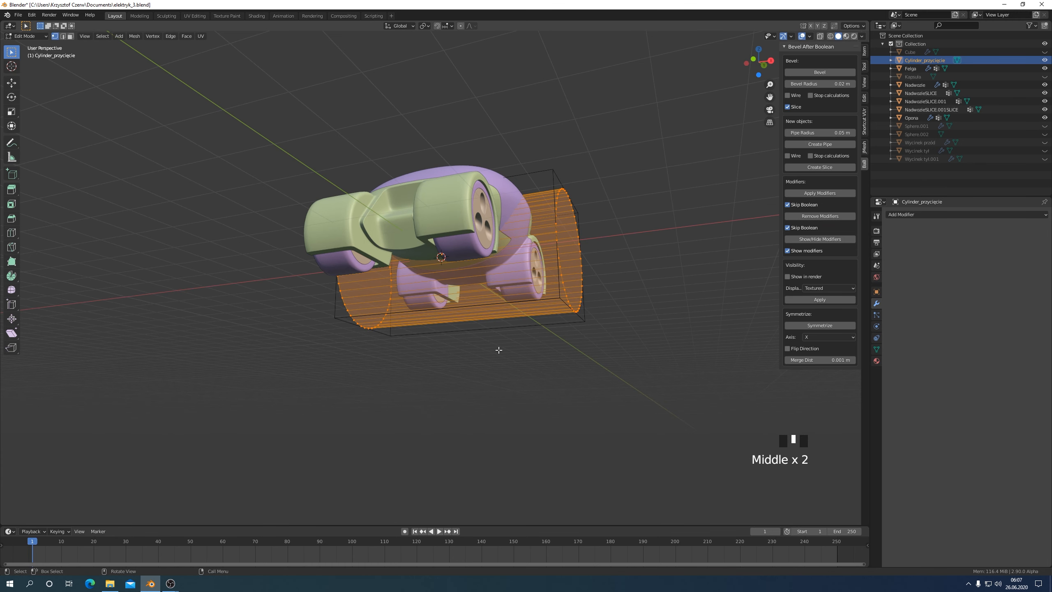
pyautogui.scroll(1, 479, 323)
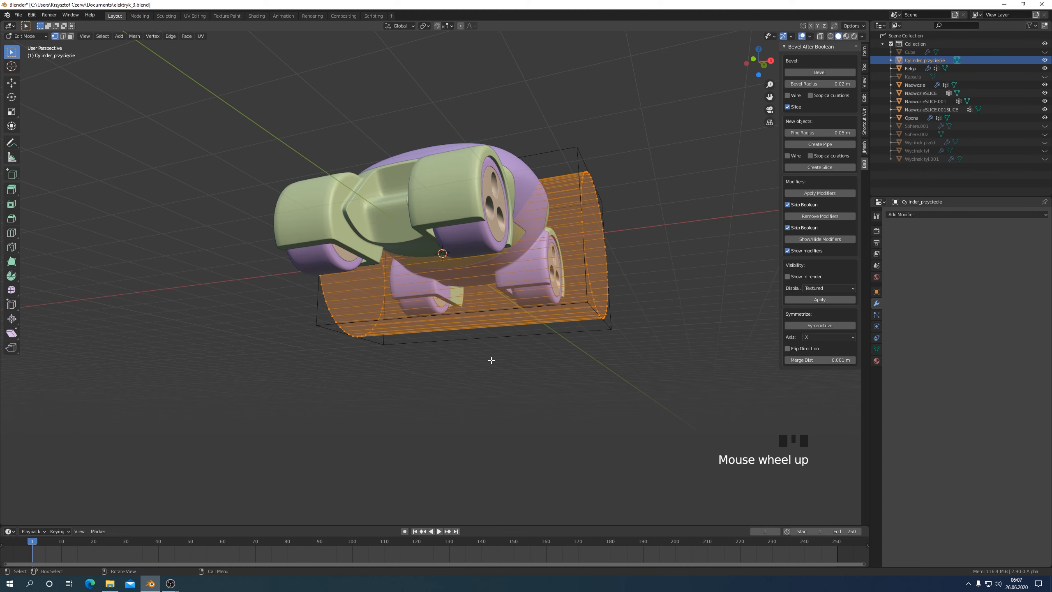
pyautogui.hotkey('ctrl', 'r')
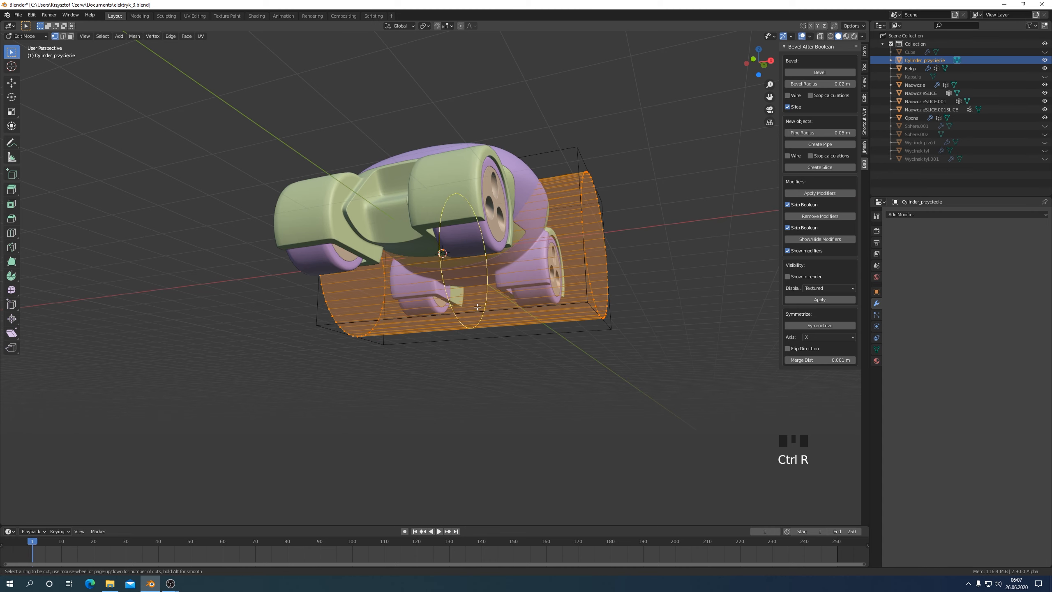
pyautogui.scroll(10, 481, 314)
pyautogui.scroll(13, 477, 306)
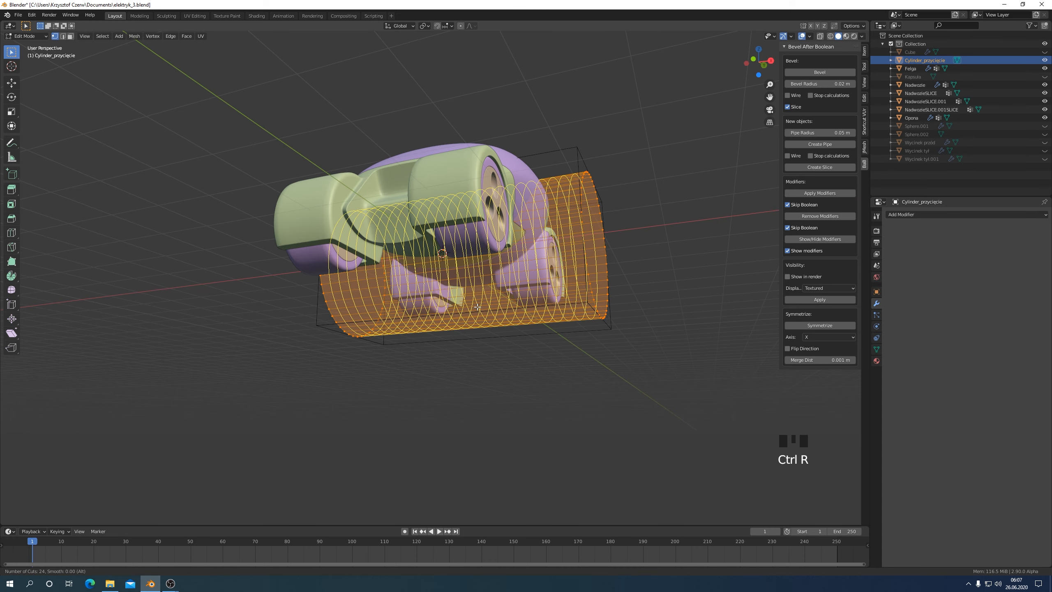
pyautogui.scroll(1, 477, 307)
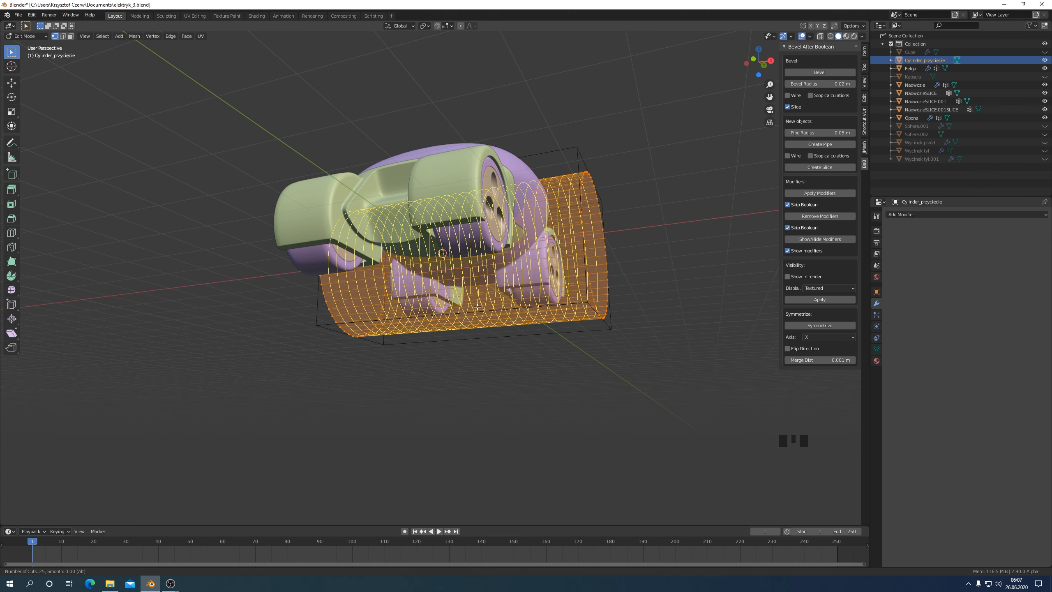
pyautogui.scroll(-2, 477, 307)
pyautogui.scroll(1, 478, 307)
pyautogui.click(477, 307)
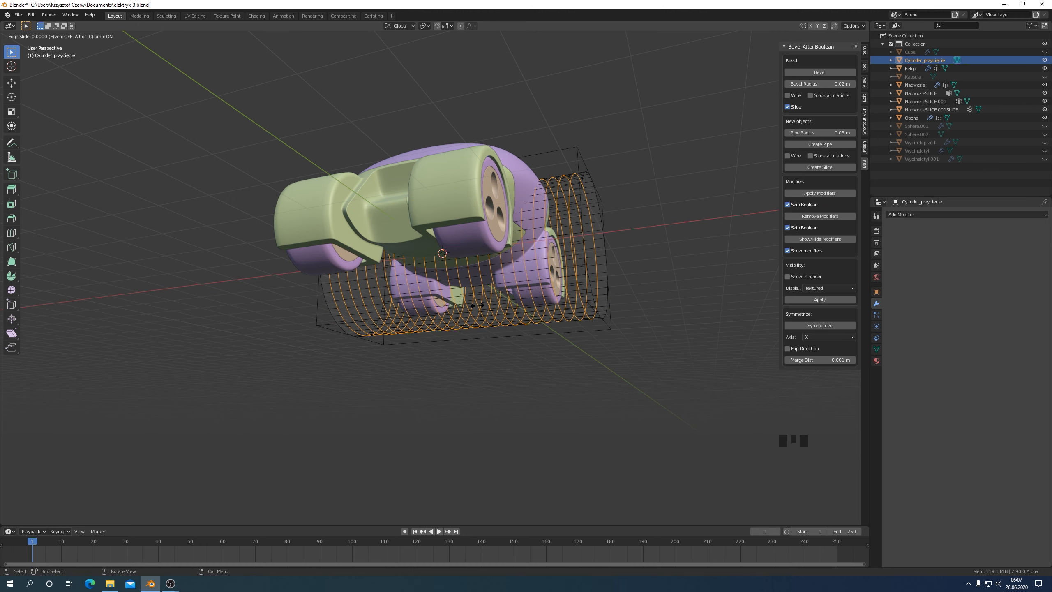
pyautogui.rightClick(482, 329)
# Step: Finish editing the Cylinder_przycięcie mesh and return to Object Mode in the right side view
pyautogui.moveTo(554, 400); pyautogui.dragTo(507, 394, button='middle')
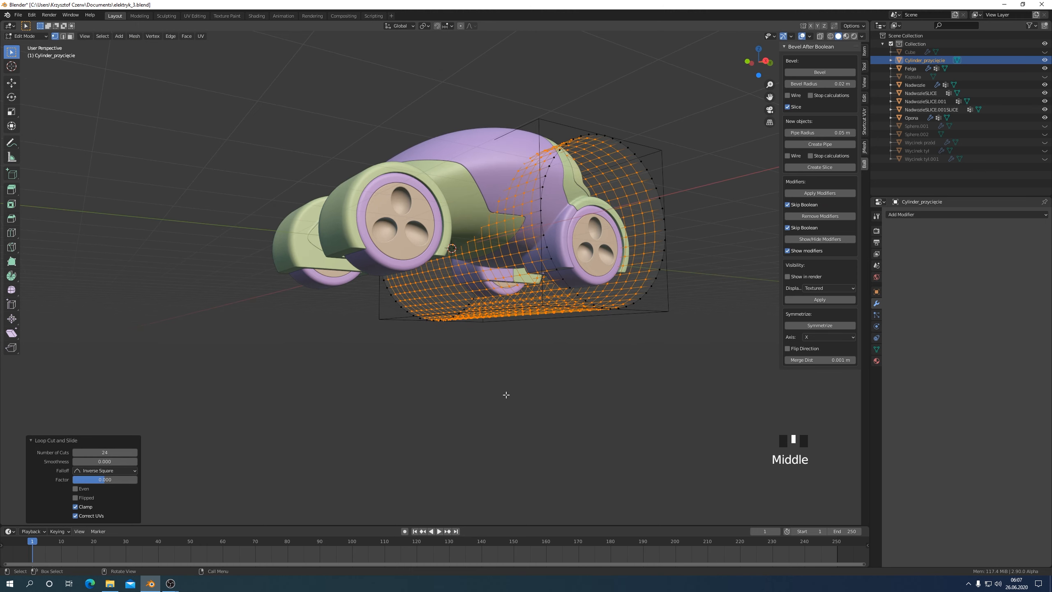
pyautogui.press('KP_3')
pyautogui.press('Tab')
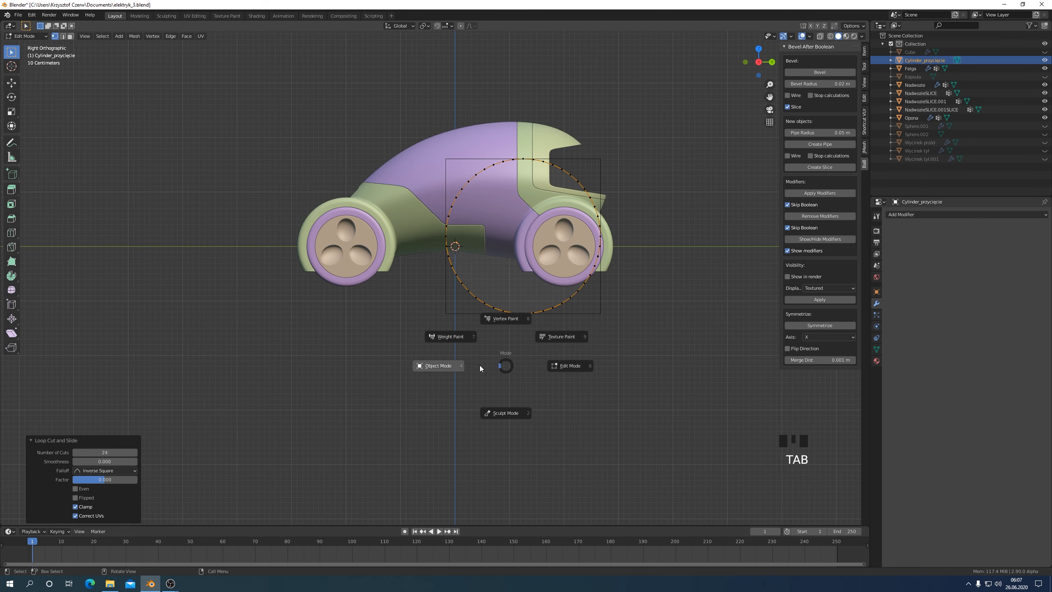
# Step: Try the 0.02 m sliced bevel on Nadwozie using the subdivided cutter, and stop its calculation
pyautogui.moveTo(455, 362); pyautogui.dragTo(480, 155, button='middle')
pyautogui.scroll(3, 468, 376)
pyautogui.click(472, 73)
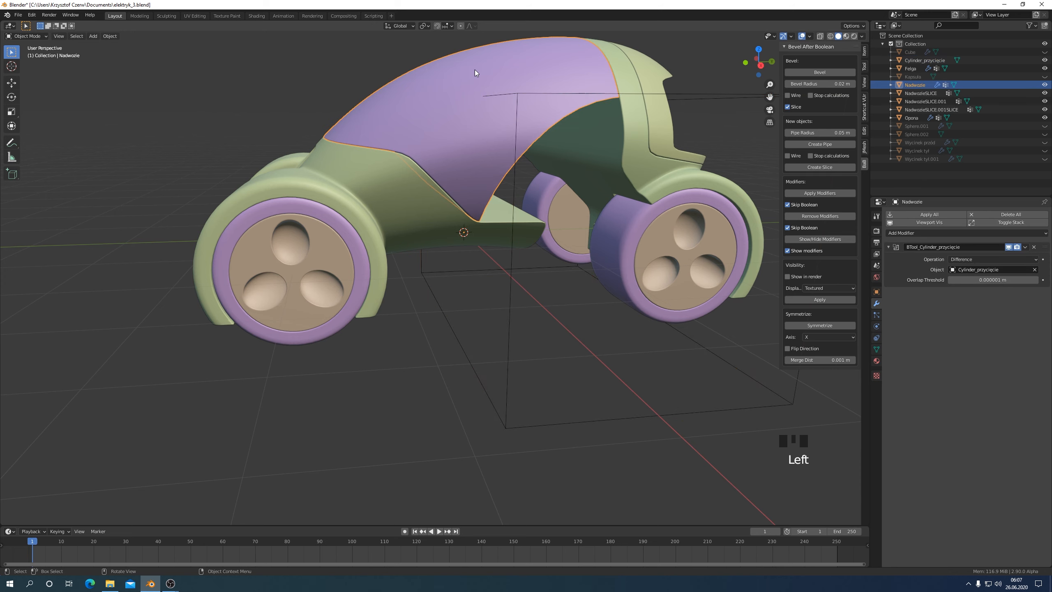
pyautogui.click(817, 72)
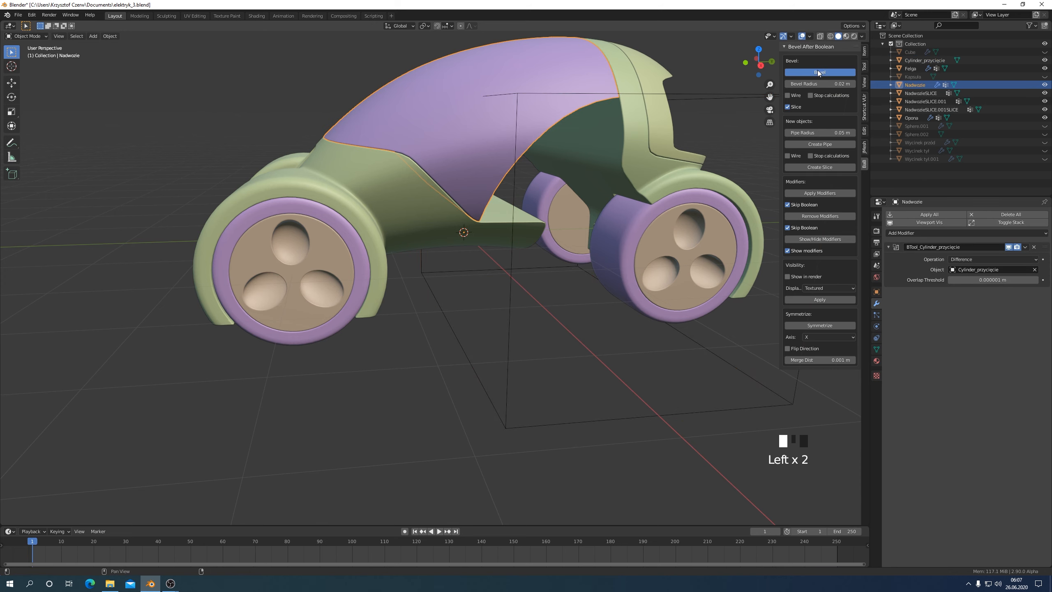
pyautogui.moveTo(547, 327); pyautogui.dragTo(654, 269, button='middle')
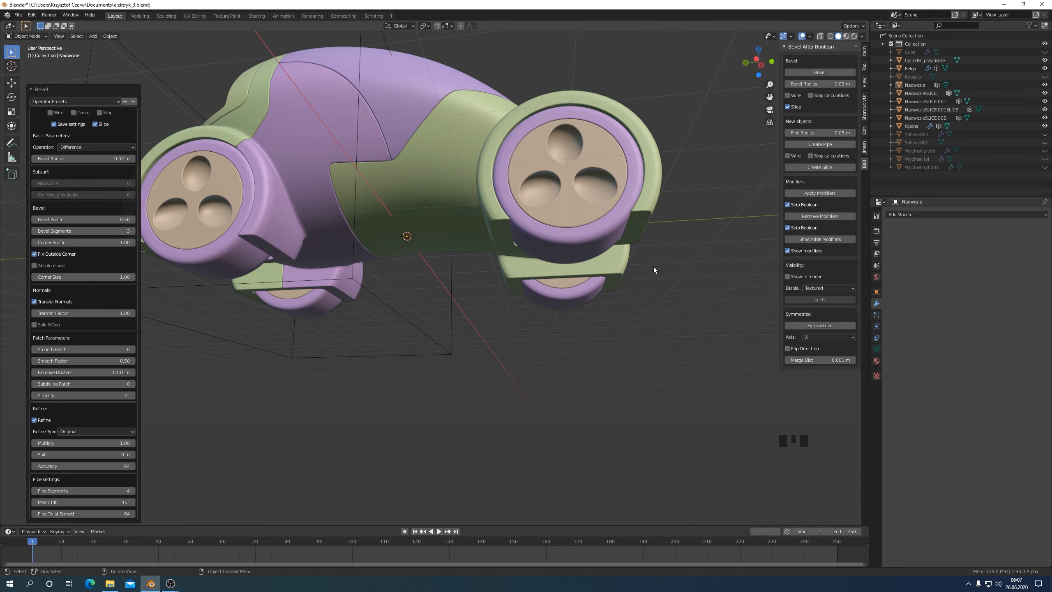
pyautogui.moveTo(401, 189); pyautogui.dragTo(414, 269, button='middle')
pyautogui.press('KP_3')
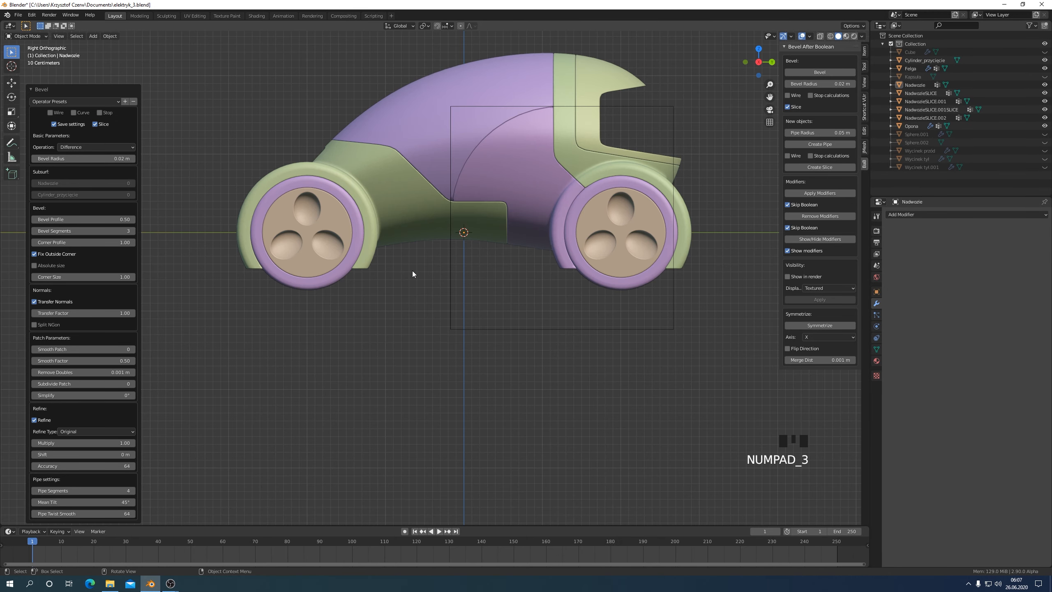
pyautogui.click(100, 111)
# Step: Select the Cylinder_przycięcie cutter and scale it down slightly along the X axis
pyautogui.moveTo(308, 273); pyautogui.dragTo(611, 392, button='middle')
pyautogui.click(584, 373)
pyautogui.scroll(-2, 584, 374)
pyautogui.moveTo(626, 393); pyautogui.dragTo(662, 356, button='middle')
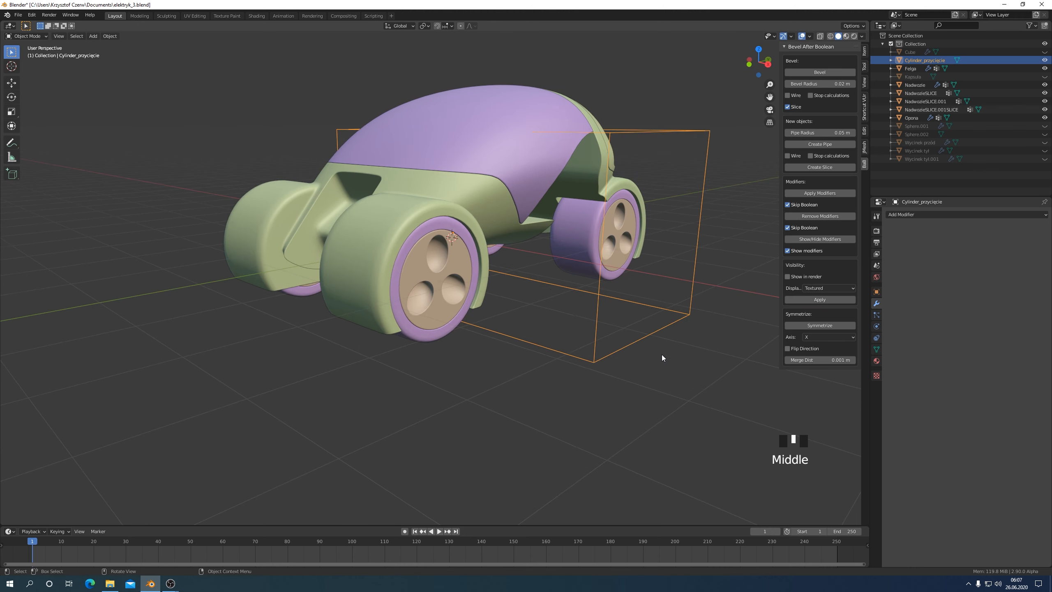
pyautogui.press('s')
pyautogui.press('x')
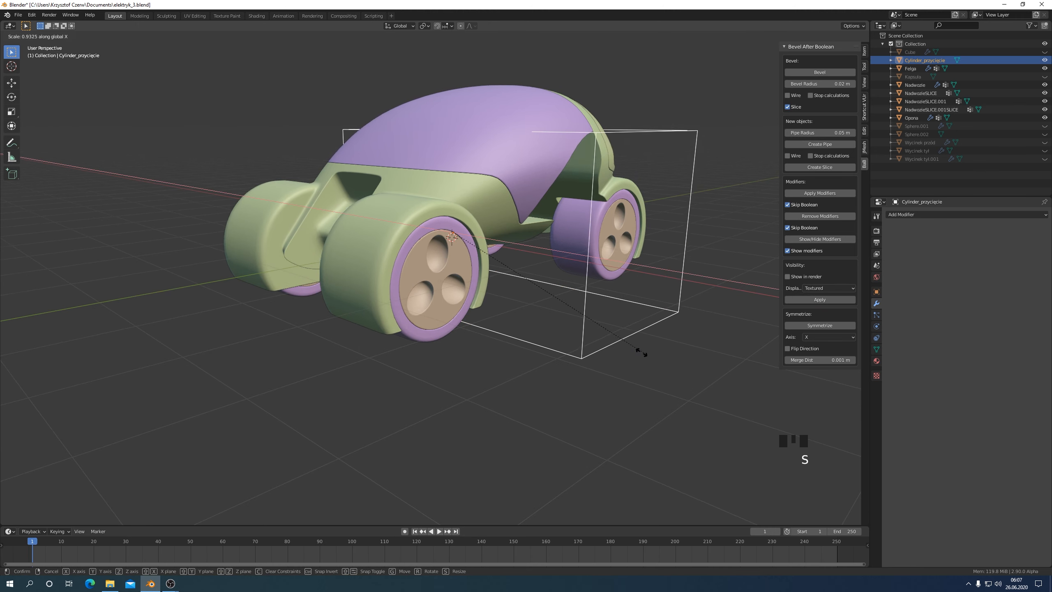
pyautogui.click(621, 347)
# Step: Bevel the Nadwozie cut with Slice enabled and a 0.02 m radius, using the narrowed cutter
pyautogui.moveTo(621, 350); pyautogui.dragTo(629, 314, button='middle')
pyautogui.click(457, 146)
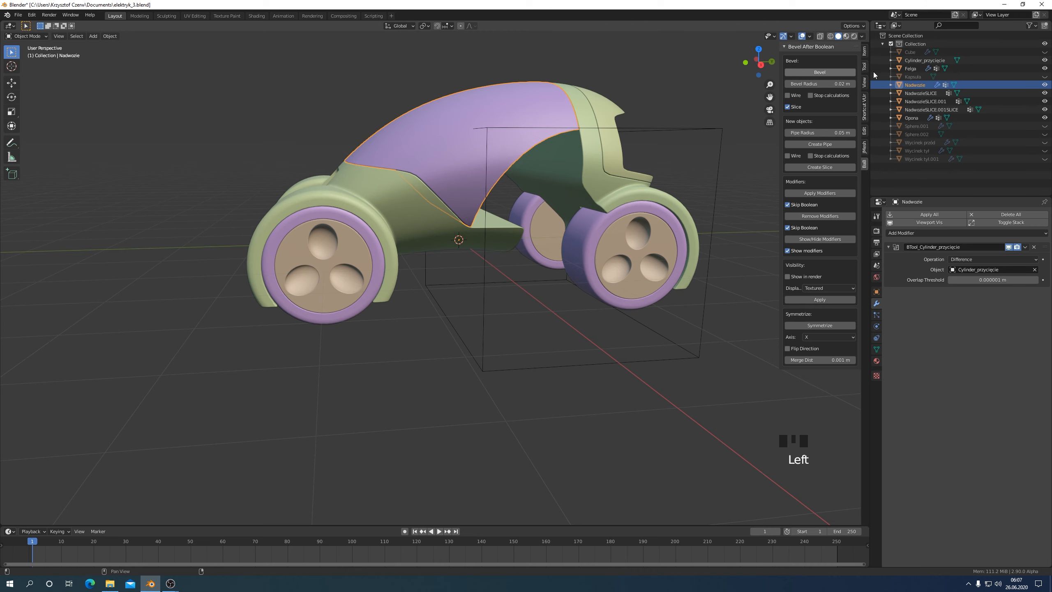
pyautogui.click(825, 72)
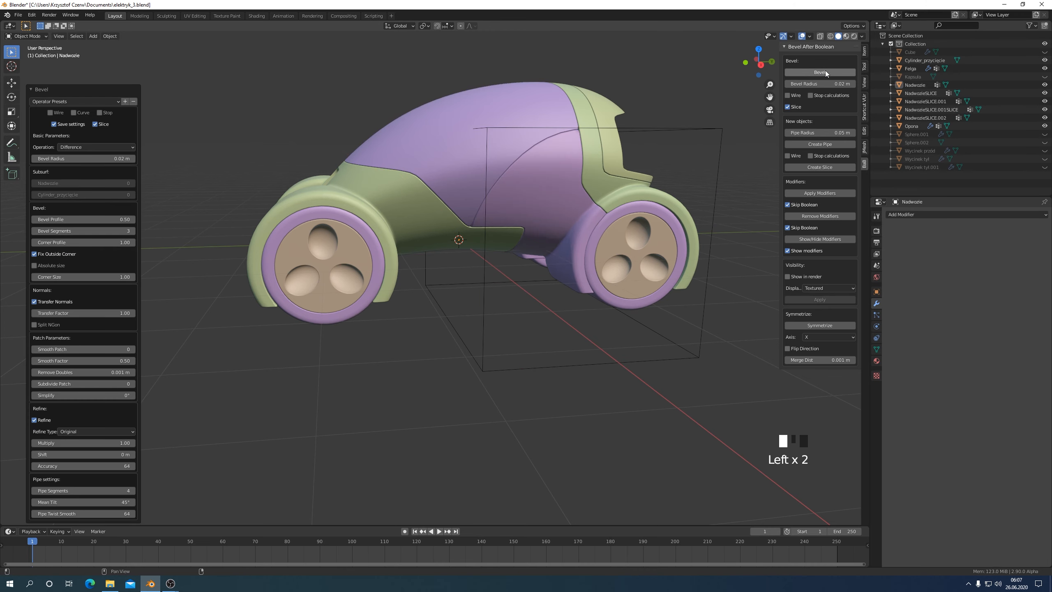
pyautogui.moveTo(688, 224); pyautogui.dragTo(494, 215, button='middle')
pyautogui.scroll(3, 432, 181)
pyautogui.press('KP_3')
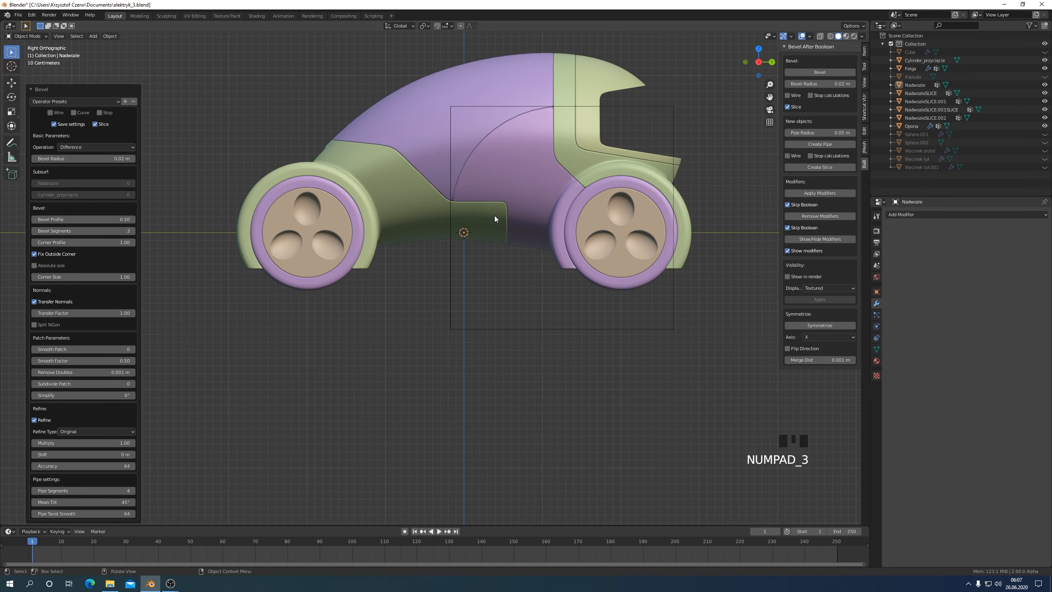
pyautogui.click(431, 109)
pyautogui.click(495, 331)
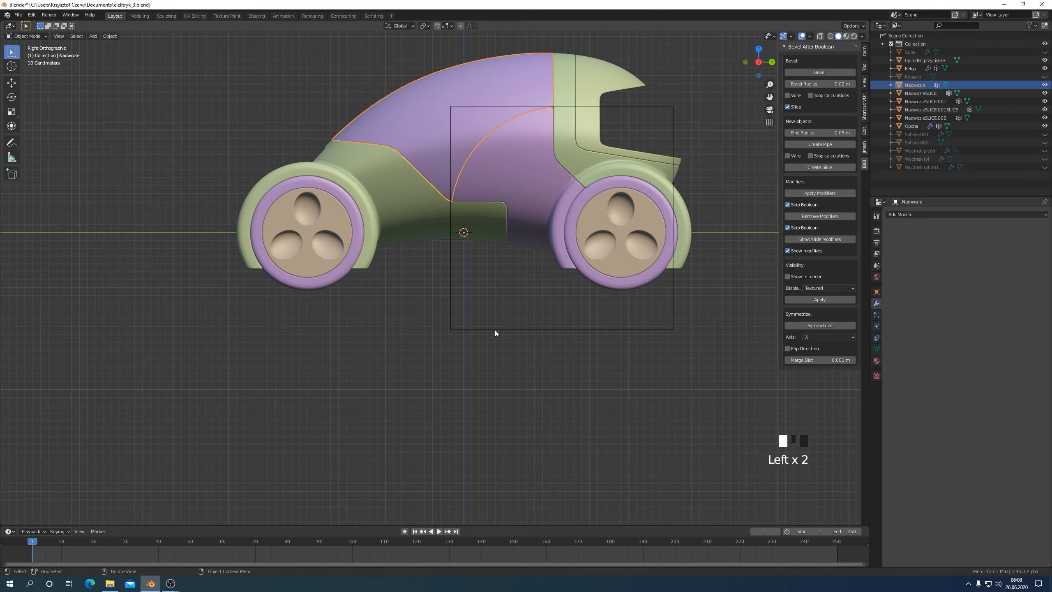
pyautogui.click(1045, 60)
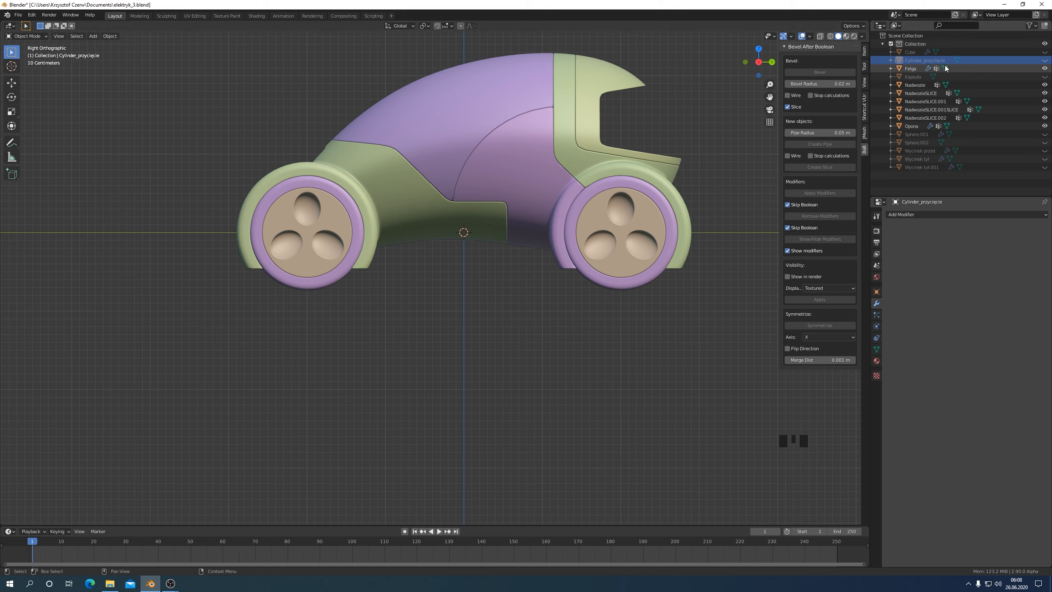
pyautogui.click(1044, 60)
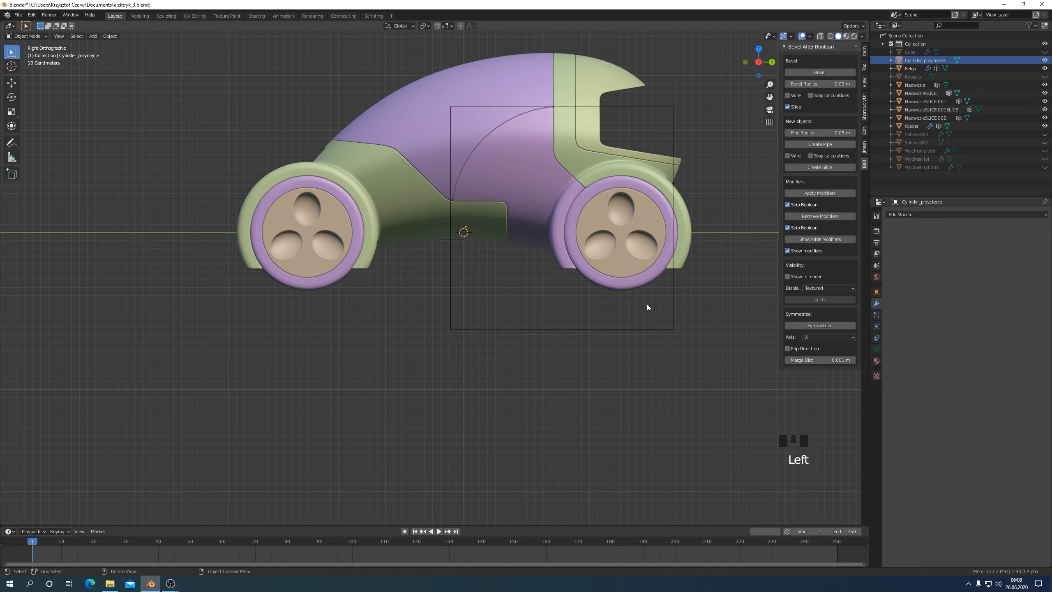
# Step: Select the whole Cylinder_przycięcie mesh in Edit Mode and move it about -2.73 m in Y and 2.17 m in Z, over the front body
pyautogui.click(631, 324)
pyautogui.press('Tab')
pyautogui.moveTo(322, 59); pyautogui.dragTo(740, 440)
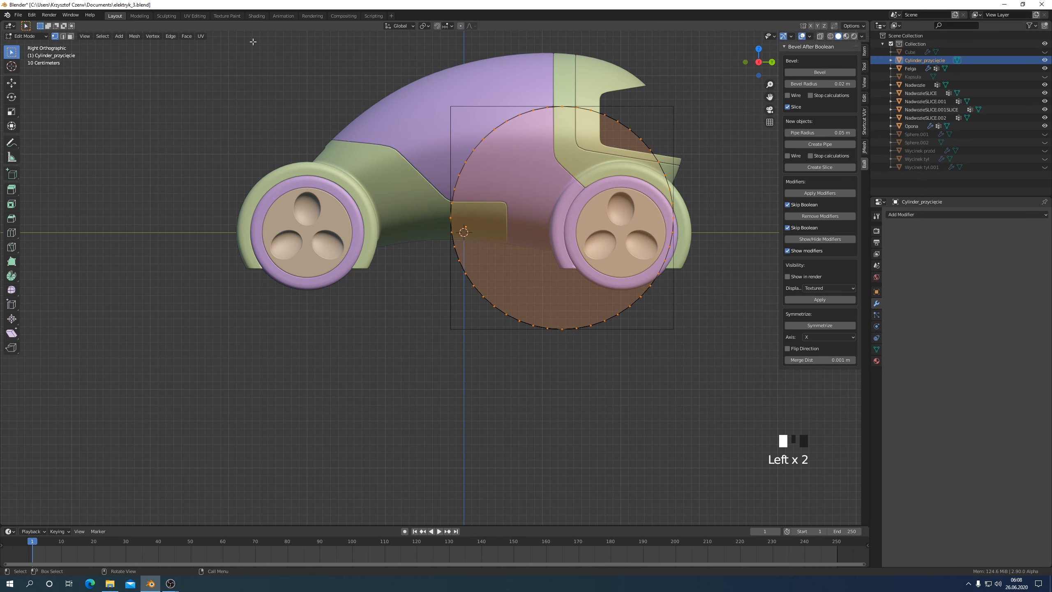
pyautogui.click(820, 36)
pyautogui.moveTo(294, 52); pyautogui.dragTo(700, 411)
pyautogui.press('g')
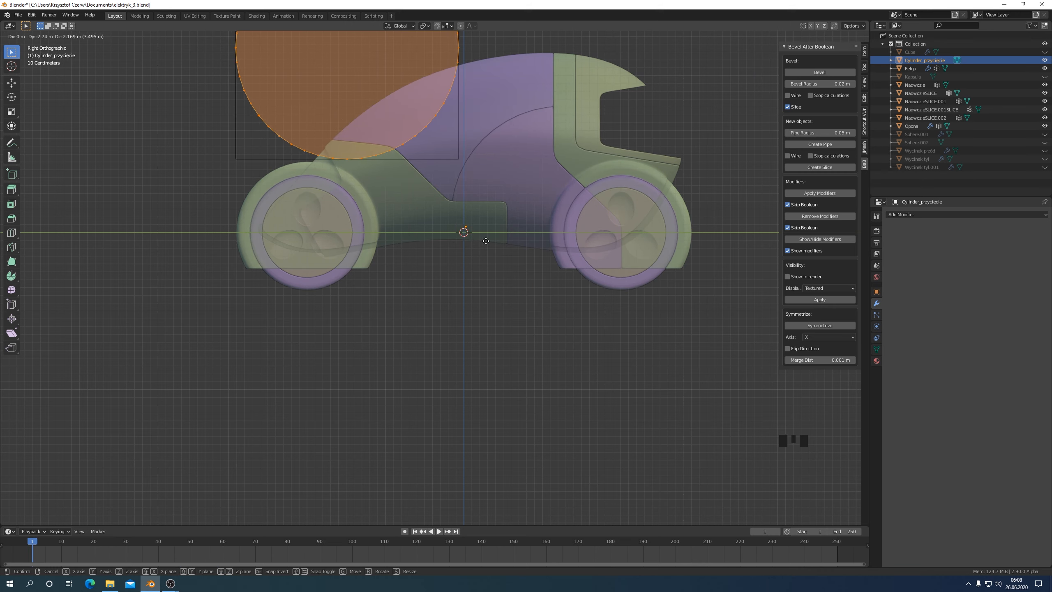
pyautogui.click(468, 240)
pyautogui.moveTo(468, 240); pyautogui.dragTo(571, 403, button='middle')
pyautogui.press('KP_3')
pyautogui.scroll(4, 486, 76)
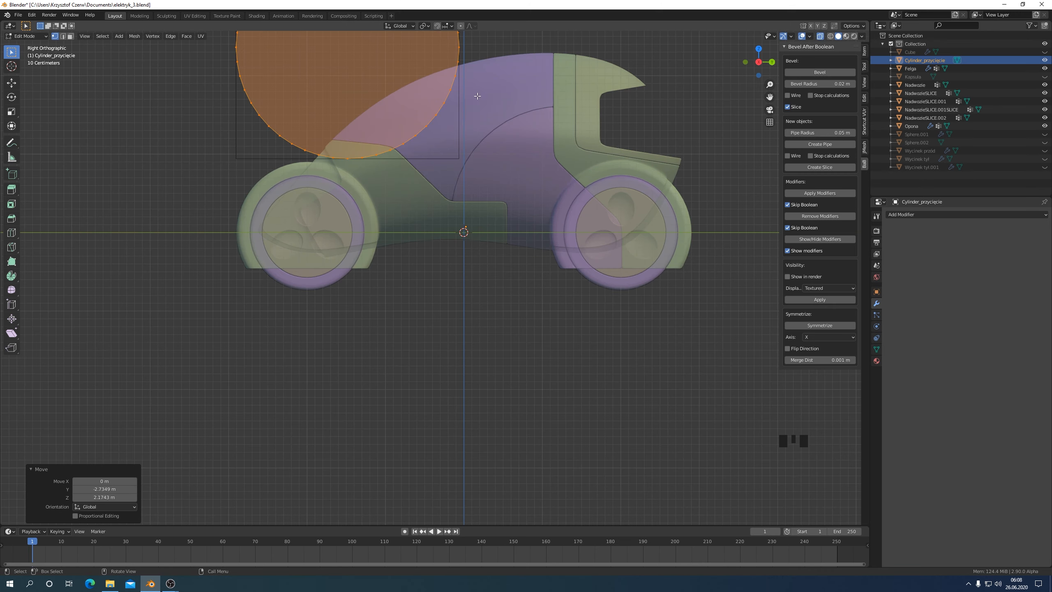
# Step: Subtract the Cylinder_przycięcie cutter from Nadwozie with a Bool Tool brush Difference
pyautogui.press('Tab')
pyautogui.keyDown('shift'); pyautogui.click(503, 103); pyautogui.keyUp('shift')
pyautogui.hotkey('shift', 'ctrl', 'b')
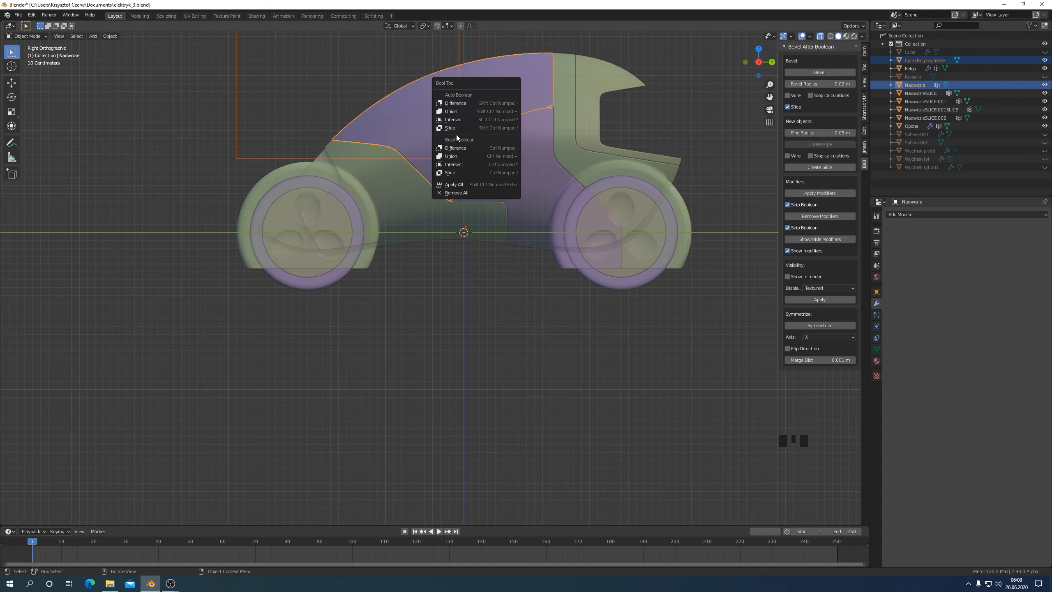
pyautogui.click(458, 148)
# Step: Try the 0.02 m sliced bevel on the new front cut in Nadwozie
pyautogui.click(810, 73)
pyautogui.moveTo(488, 232)
pyautogui.mouseDown(button='middle')
pyautogui.moveTo(530, 250)
pyautogui.moveTo(528, 242)
pyautogui.mouseUp(button='middle')
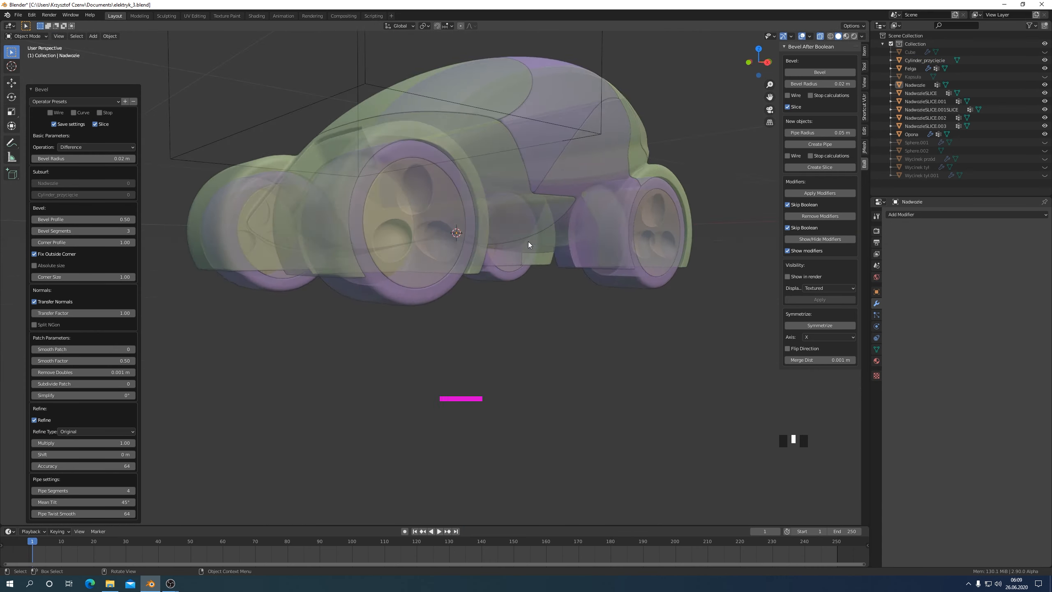
pyautogui.press('KP_3')
# Step: Move the Cylinder_przycięcie cutter slightly rearward and up, and scale it by 1.126 along X
pyautogui.click(457, 129)
pyautogui.click(456, 128)
pyautogui.press('g')
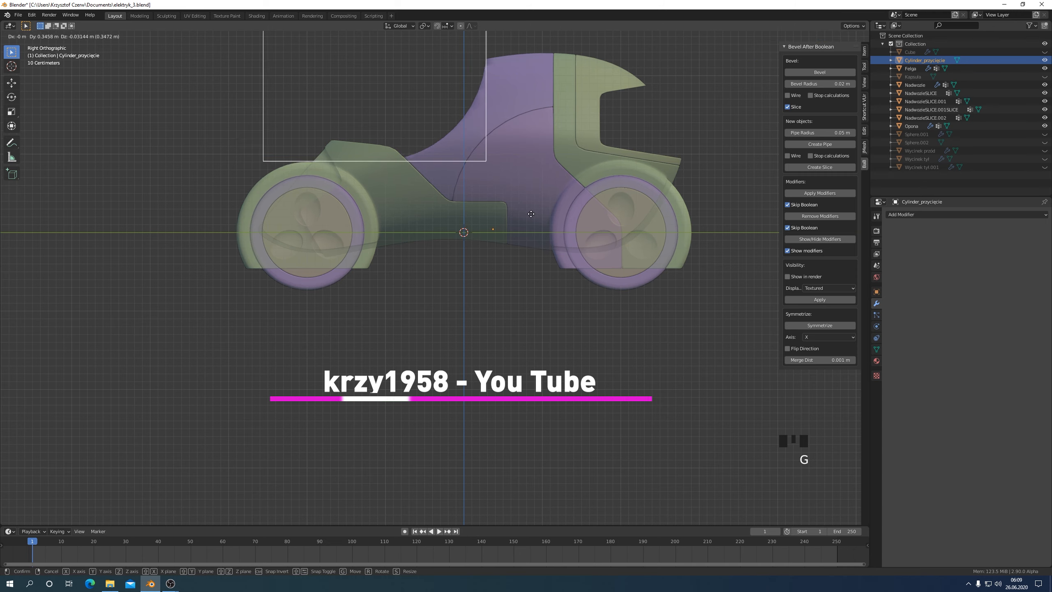
pyautogui.click(515, 208)
pyautogui.moveTo(515, 209); pyautogui.dragTo(551, 266, button='middle')
pyautogui.press('s')
pyautogui.press('x')
pyautogui.click(555, 257)
pyautogui.press('KP_3')
pyautogui.scroll(2, 560, 236)
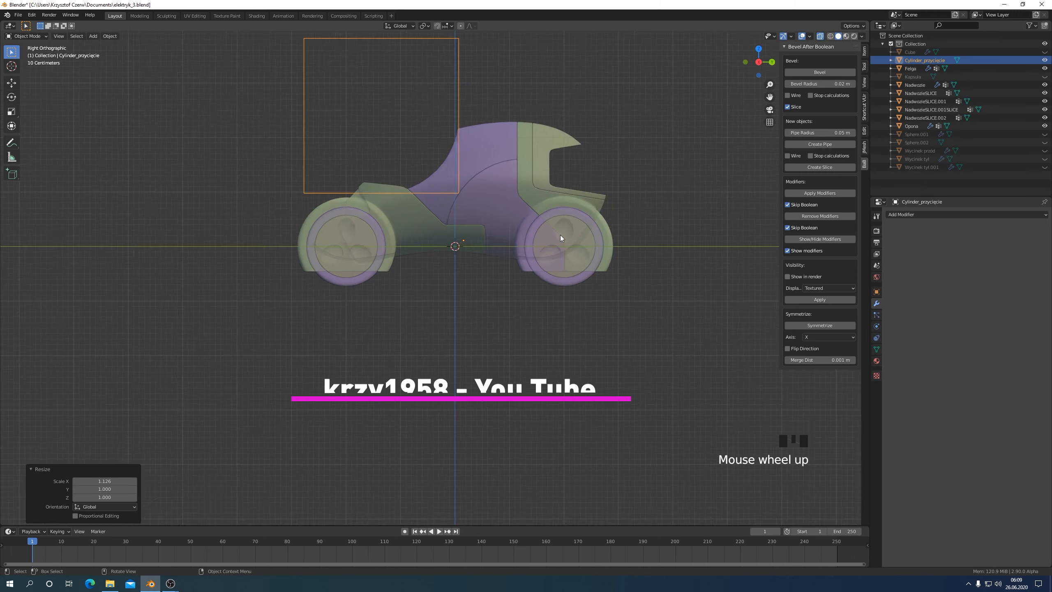
# Step: Run the sliced bevel on Nadwozie with the widened cutter and undo it
pyautogui.scroll(1, 561, 236)
pyautogui.click(508, 107)
pyautogui.click(828, 73)
pyautogui.moveTo(595, 235); pyautogui.dragTo(617, 250, button='middle')
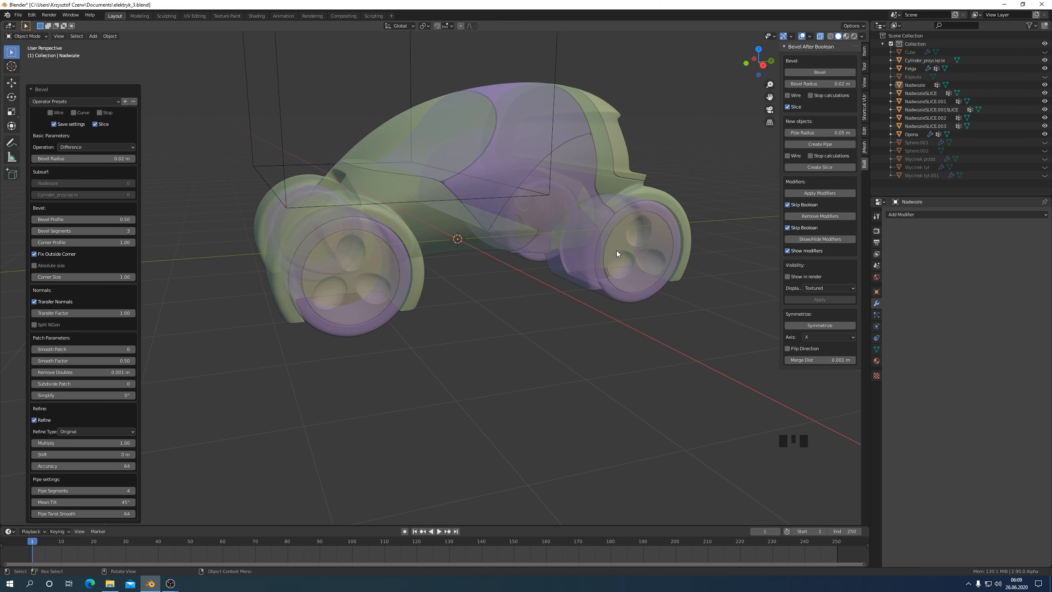
pyautogui.press('KP_3')
pyautogui.hotkey('ctrl', 'z')
# Step: Scale the Cylinder_przycięcie mesh down slightly in Edit Mode and return to Object Mode
pyautogui.scroll(1, 474, 47)
pyautogui.click(471, 47)
pyautogui.press('Tab')
pyautogui.click(580, 344)
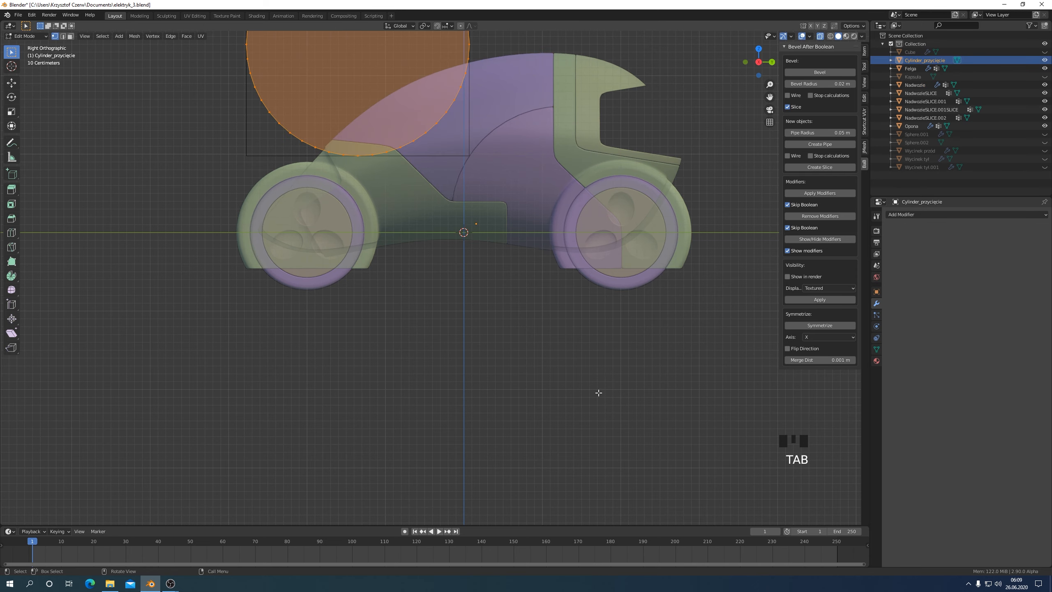
pyautogui.press('s')
pyautogui.click(587, 384)
pyautogui.press('Tab')
pyautogui.click(521, 390)
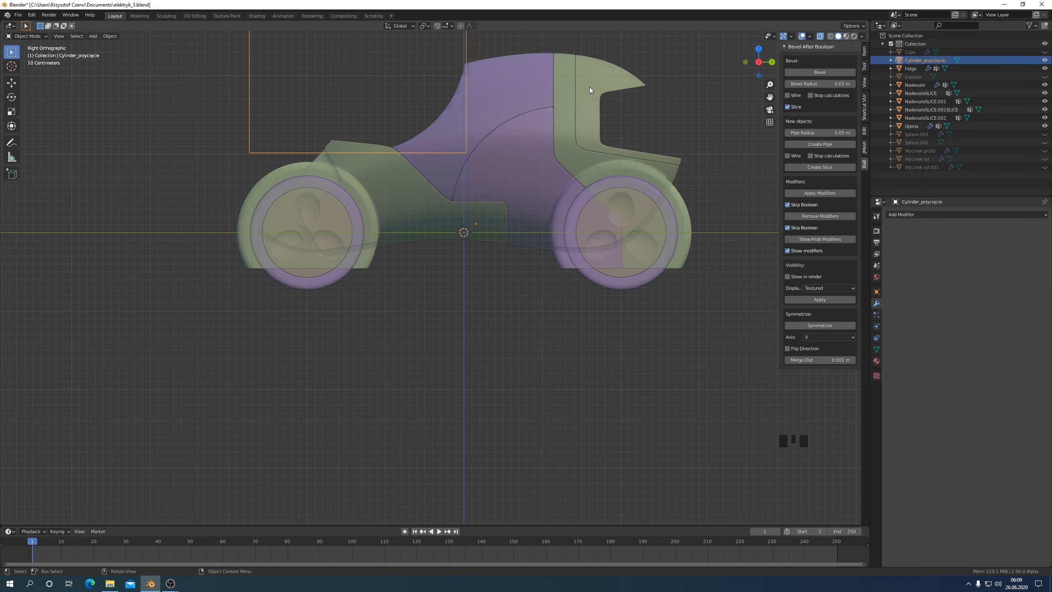
# Step: Slice and bevel the front cut of Nadwozie at a 0.02 m radius, using the slightly smaller cutter
pyautogui.click(589, 87)
pyautogui.click(819, 73)
pyautogui.moveTo(621, 249); pyautogui.dragTo(549, 329, button='middle')
pyautogui.press('KP_3')
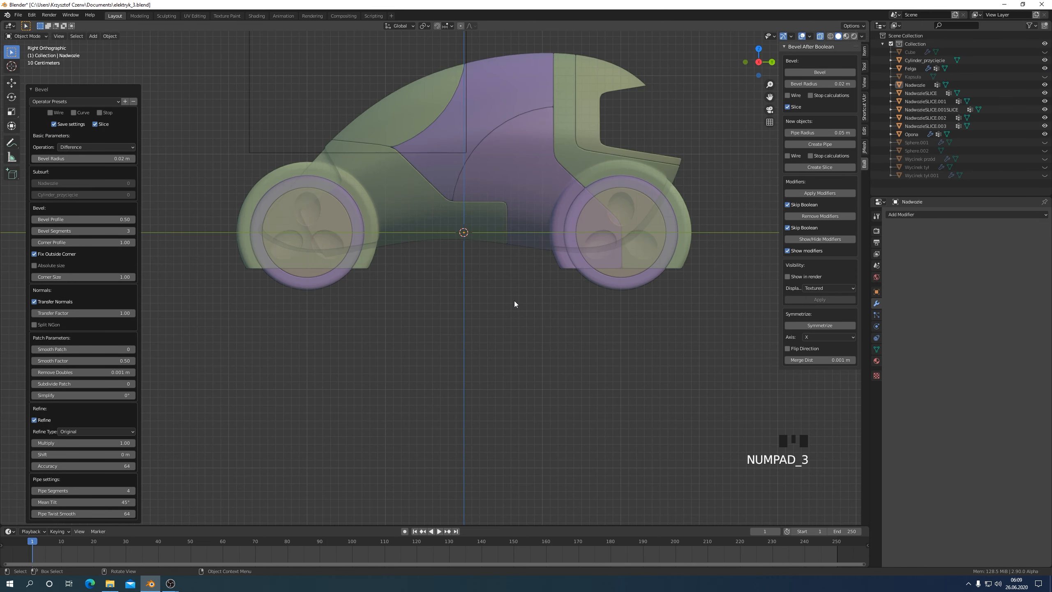
# Step: Select the Cylinder_przycięcie cutter, hide it, and switch to the front view of the car
pyautogui.click(438, 153)
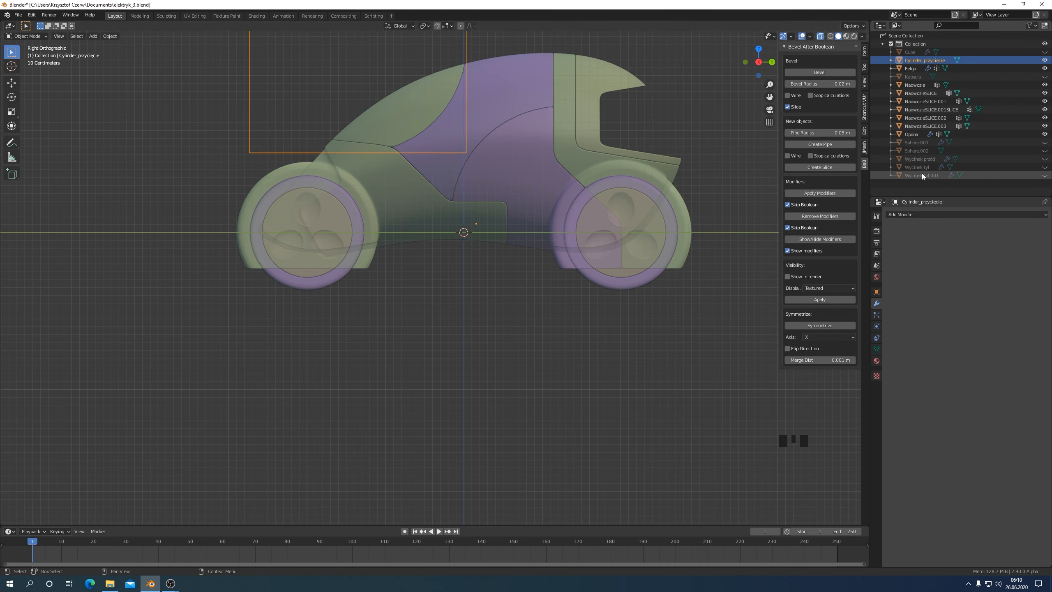
pyautogui.click(1045, 60)
pyautogui.moveTo(621, 249); pyautogui.dragTo(704, 265, button='middle')
pyautogui.scroll(2, 704, 265)
pyautogui.moveTo(580, 232); pyautogui.dragTo(658, 224, button='middle')
pyautogui.press('KP_1')
pyautogui.scroll(2, 606, 169)
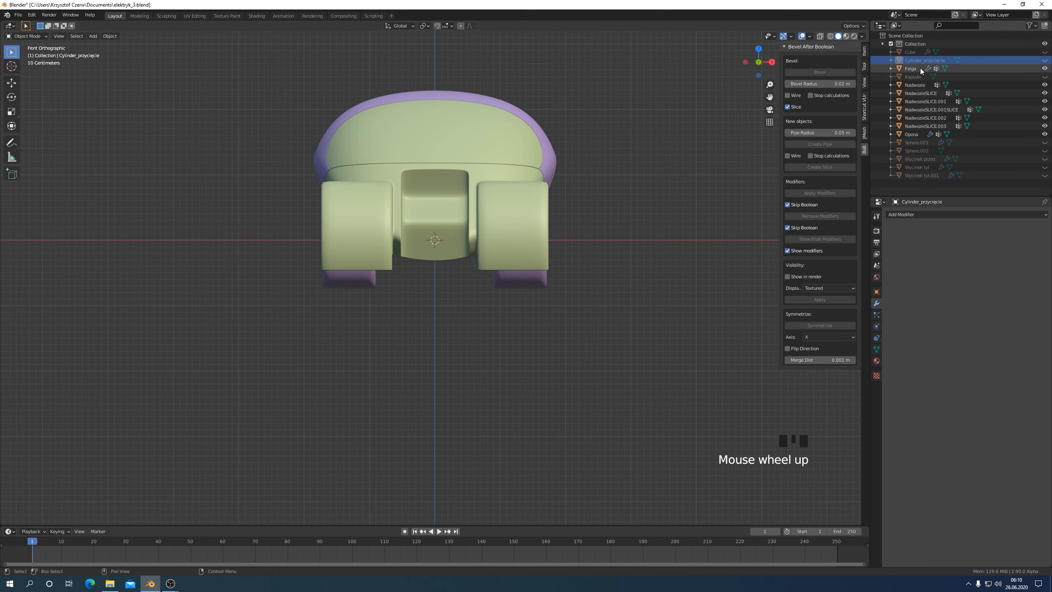
# Step: Unhide Cube and duplicate it in place, keeping only the copy visible
pyautogui.click(1045, 52)
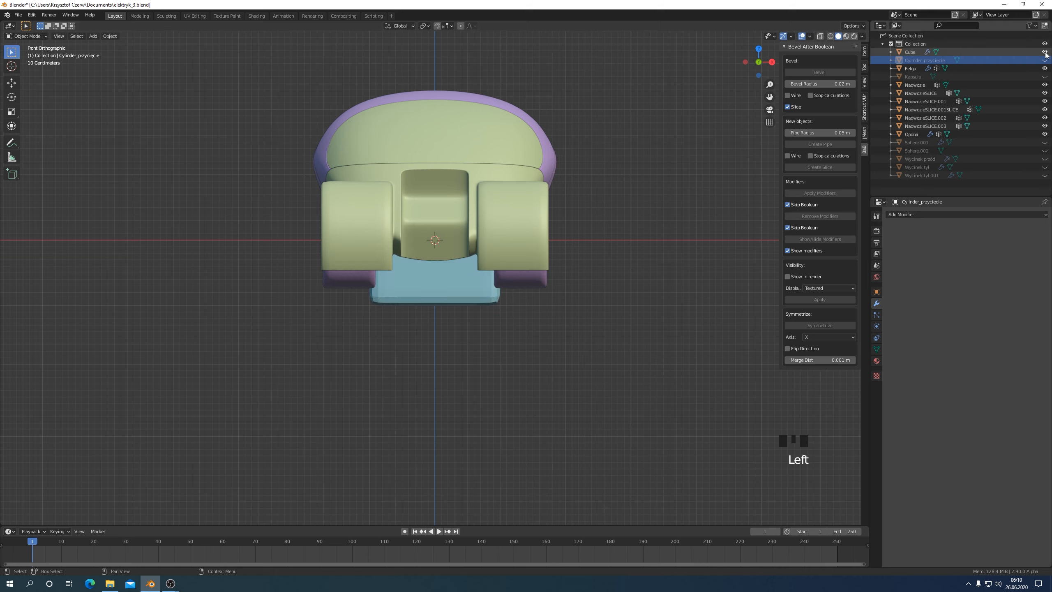
pyautogui.click(444, 282)
pyautogui.rightClick(444, 282)
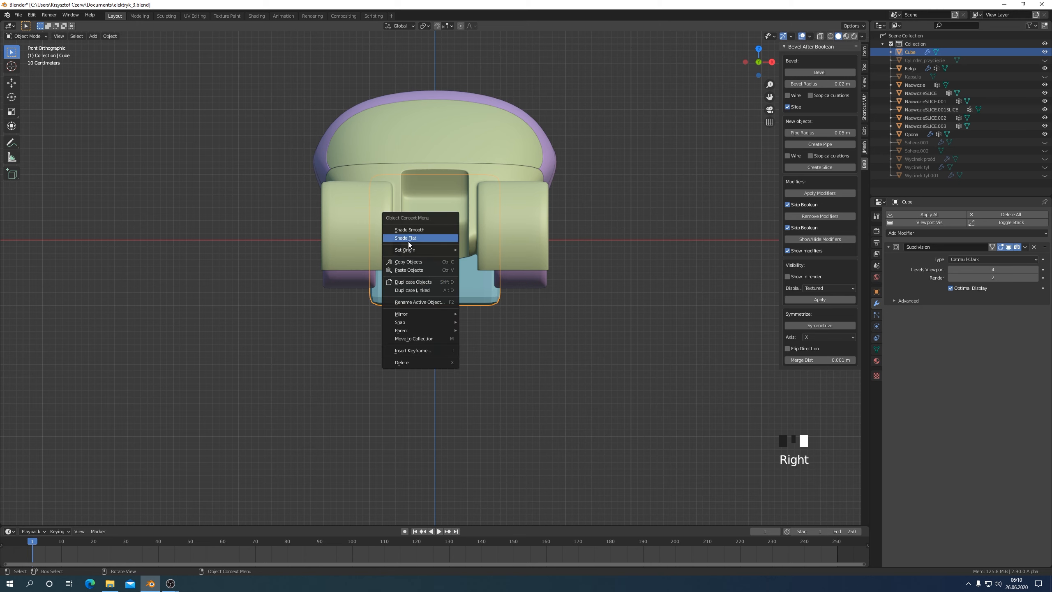
pyautogui.click(413, 285)
# Step: Scale the Cube.001 mesh uniformly by 0.582 in Edit Mode with X-ray enabled
pyautogui.press('Tab')
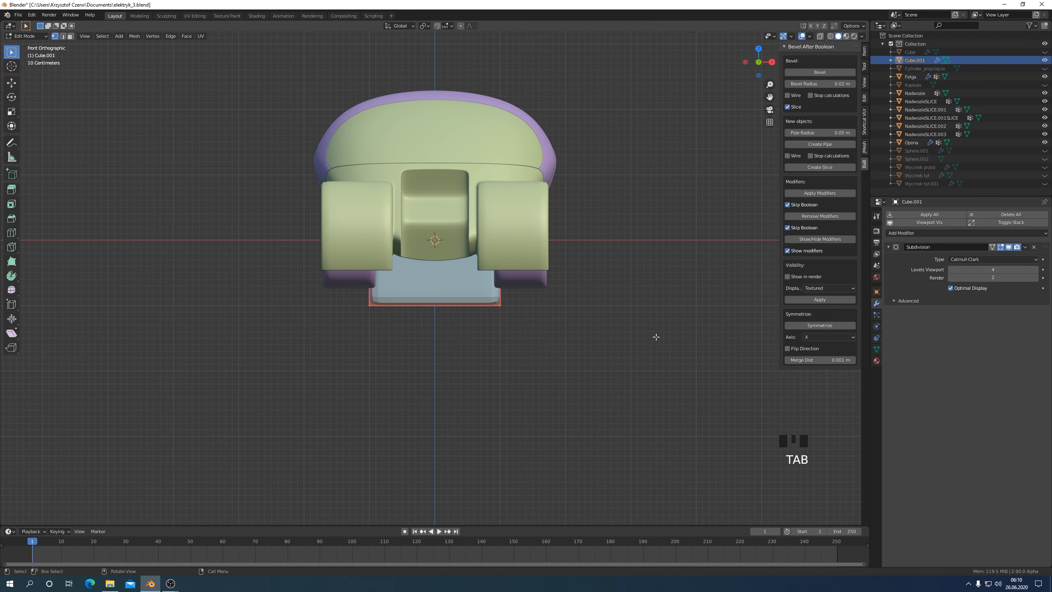
pyautogui.click(820, 36)
pyautogui.press('s')
pyautogui.click(532, 319)
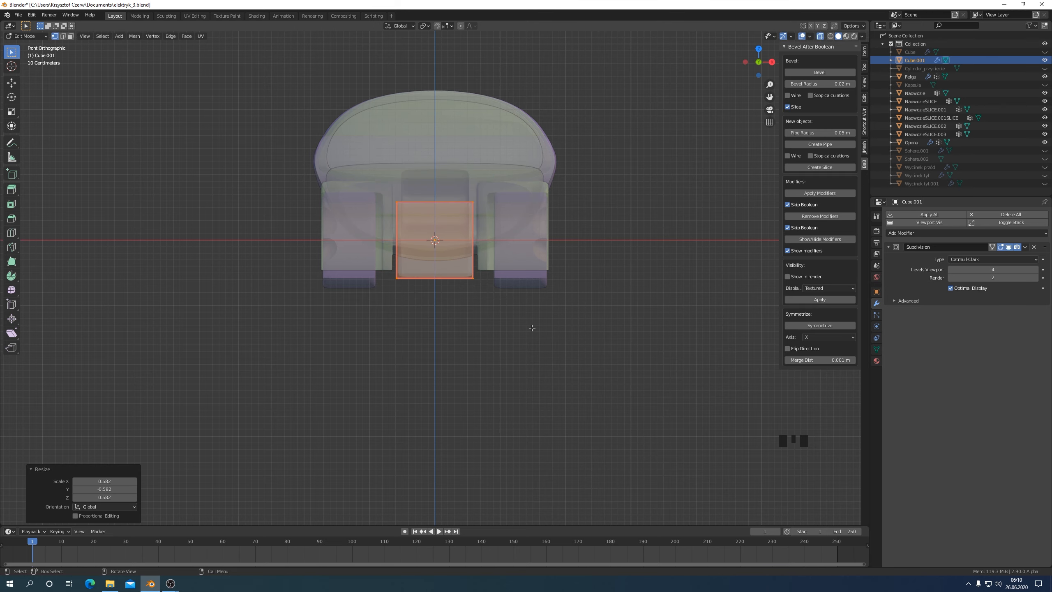
# Step: Stretch the Cube.001 mesh by about 6.33 along the Y axis and turn X-ray off
pyautogui.press('KP_3')
pyautogui.press('s')
pyautogui.press('y')
pyautogui.click(272, 257)
pyautogui.moveTo(232, 286); pyautogui.dragTo(289, 338, button='middle')
pyautogui.press('KP_1')
pyautogui.hotkey('alt', 'z')
pyautogui.moveTo(605, 282); pyautogui.dragTo(638, 329, button='middle')
pyautogui.press('KP_1')
# Step: Taper the Cube.001 block by scaling its top vertices to 0.470 along the X axis with X-ray enabled
pyautogui.press('Tab')
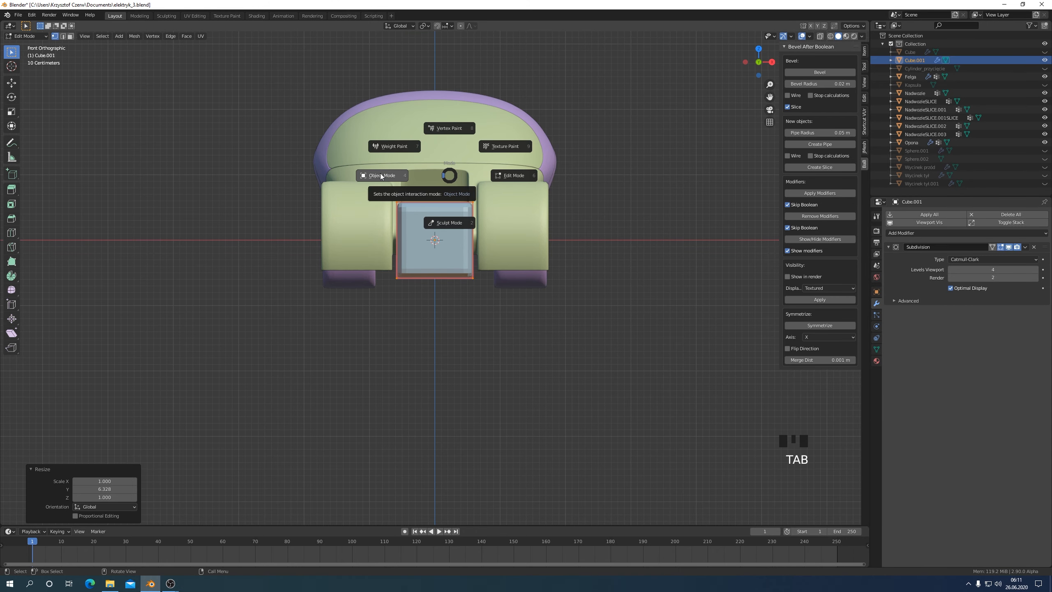
pyautogui.click(819, 37)
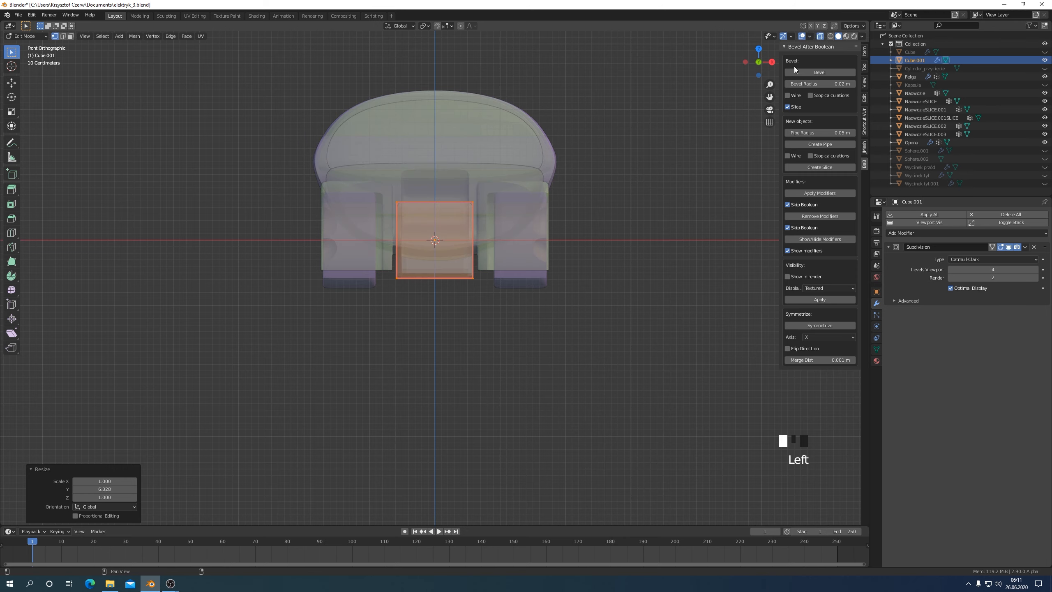
pyautogui.moveTo(530, 213); pyautogui.dragTo(534, 216)
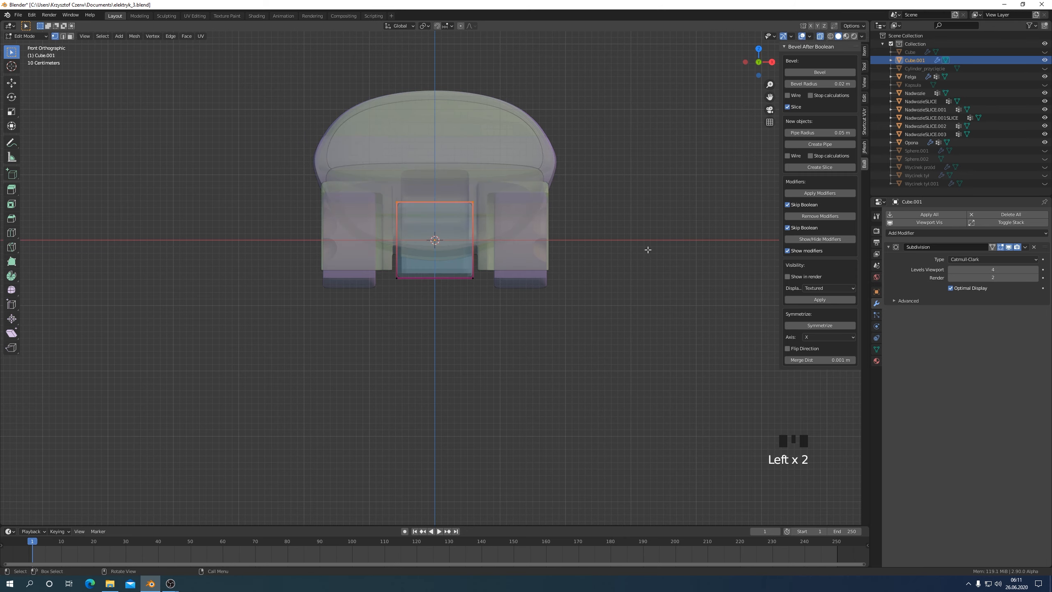
pyautogui.moveTo(648, 249); pyautogui.dragTo(627, 287, button='middle')
pyautogui.press('s')
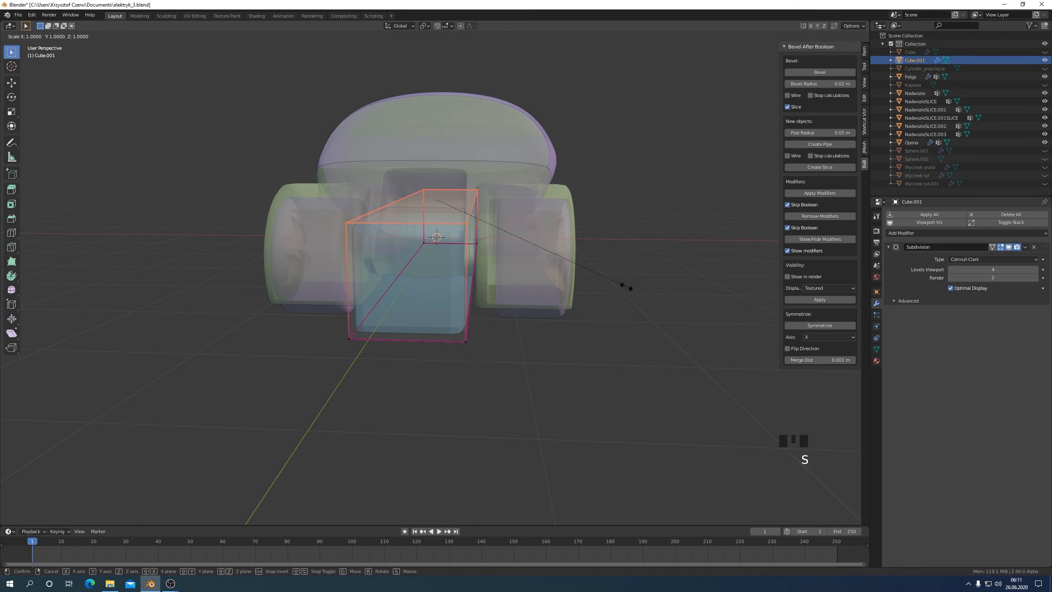
pyautogui.press('x')
pyautogui.click(510, 264)
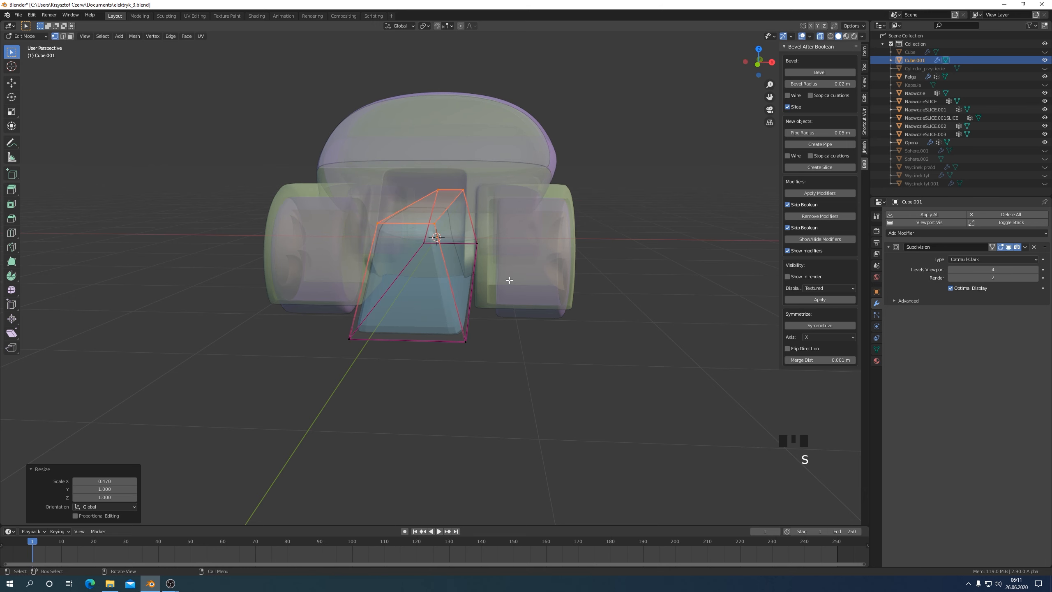
pyautogui.press('KP_1')
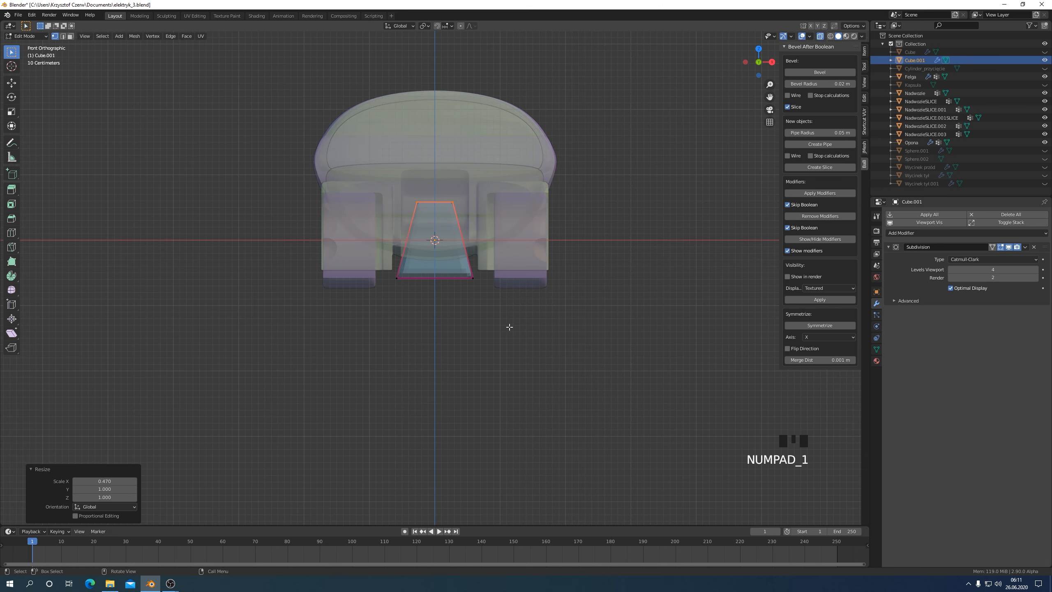
# Step: Return Cube.001 to Object Mode and turn X-ray off
pyautogui.hotkey('ctrl', 'Tab')
pyautogui.click(443, 329)
pyautogui.moveTo(493, 346); pyautogui.dragTo(534, 202, button='middle')
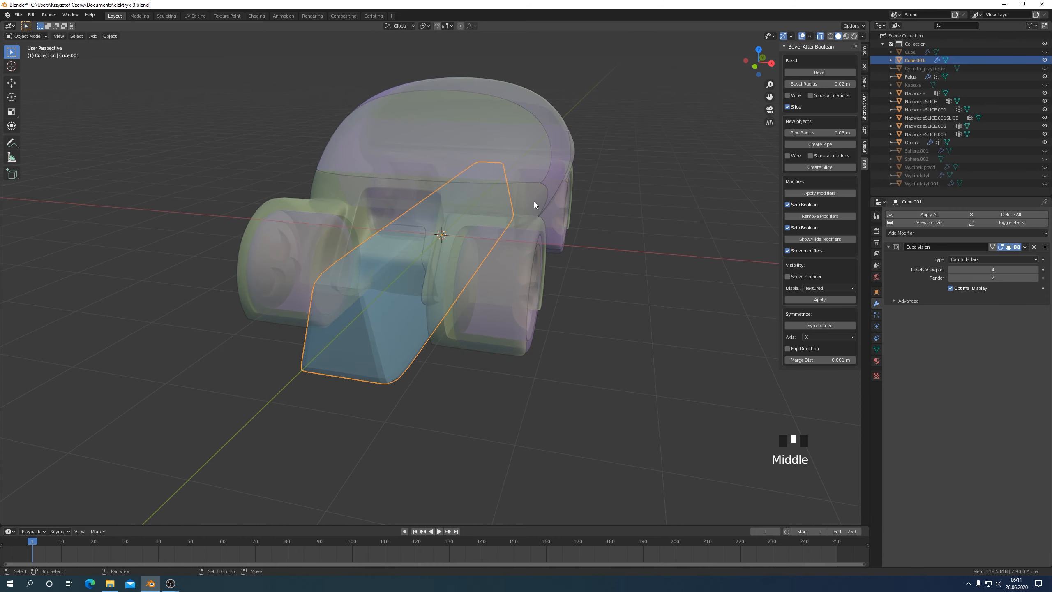
pyautogui.keyDown('shift'); pyautogui.click(553, 255); pyautogui.keyUp('shift')
pyautogui.moveTo(553, 254); pyautogui.dragTo(801, 140, button='middle')
pyautogui.click(821, 37)
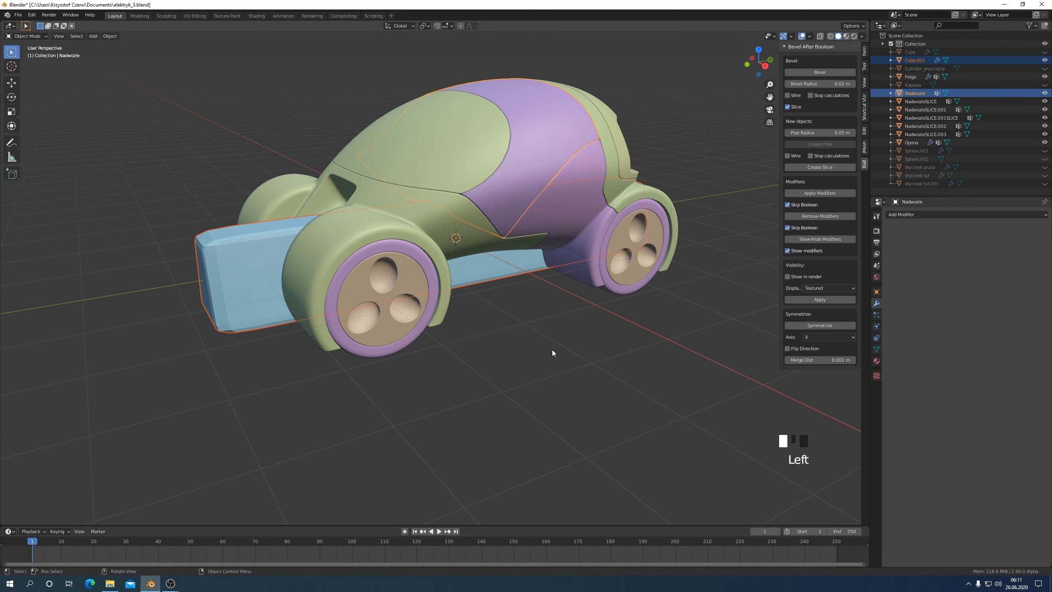
pyautogui.moveTo(553, 350)
pyautogui.mouseDown(button='middle')
pyautogui.moveTo(521, 319)
pyautogui.moveTo(498, 350)
pyautogui.moveTo(541, 355)
pyautogui.mouseUp(button='middle')
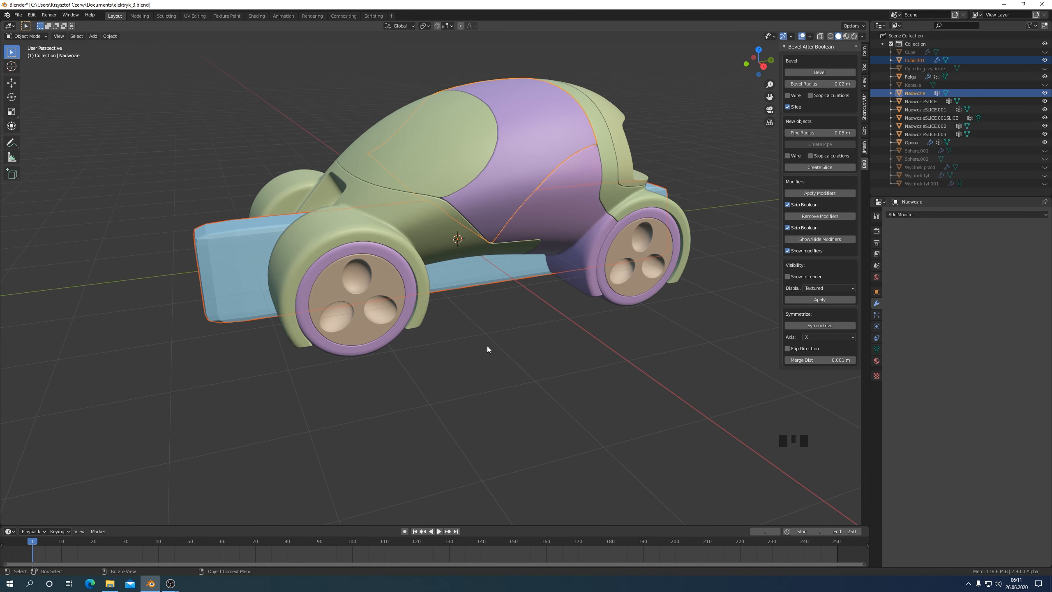
# Step: Subtract Cube.001 from the front body part NadwozieSLICE with a Brush Boolean Difference and bevel the cut with Slice enabled
pyautogui.click(420, 237)
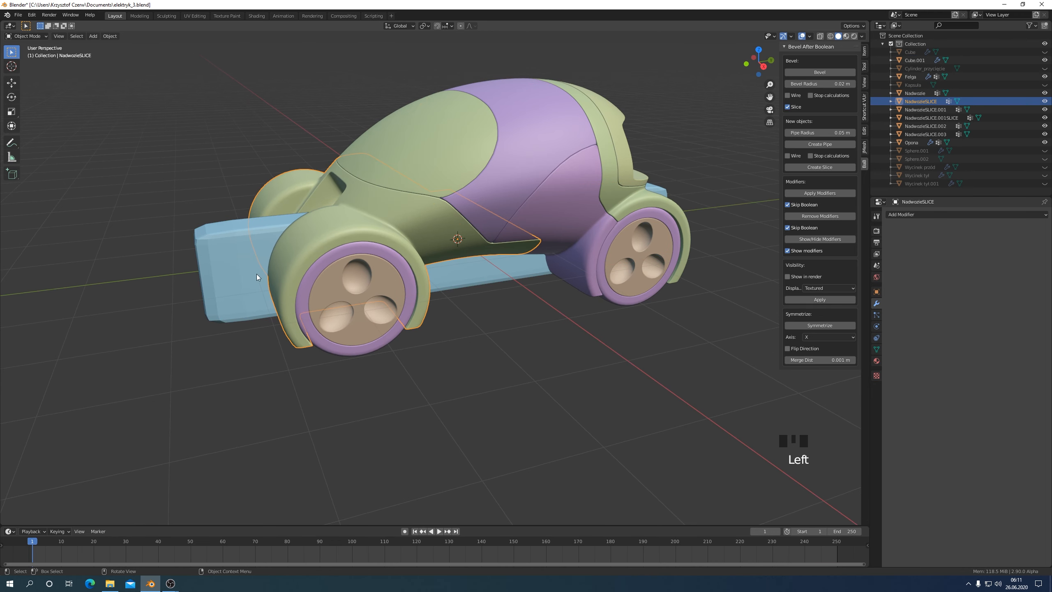
pyautogui.click(237, 273)
pyautogui.keyDown('shift'); pyautogui.click(443, 230); pyautogui.keyUp('shift')
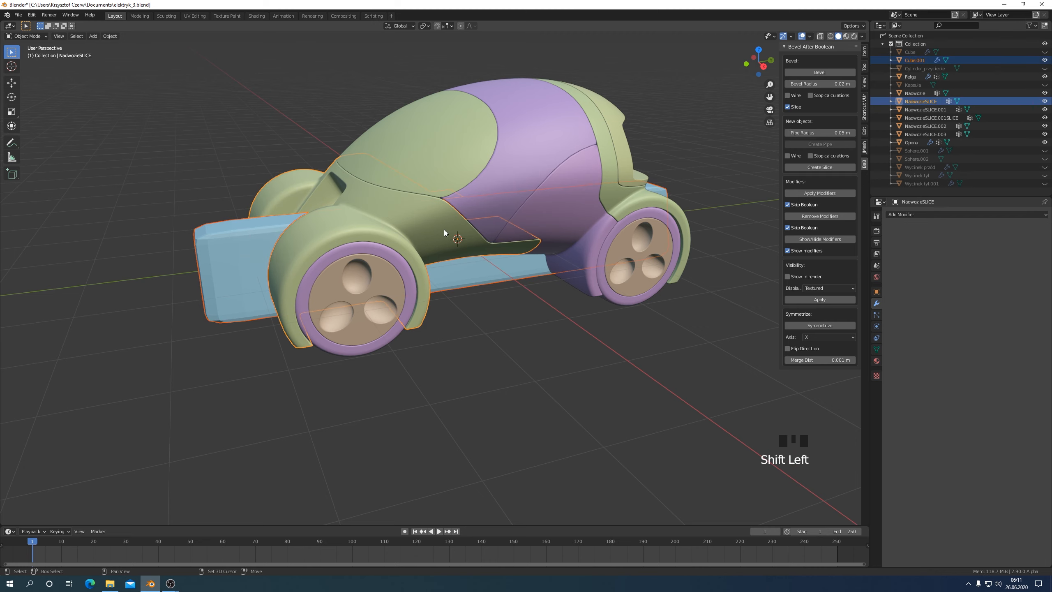
pyautogui.moveTo(506, 375); pyautogui.dragTo(629, 352, button='middle')
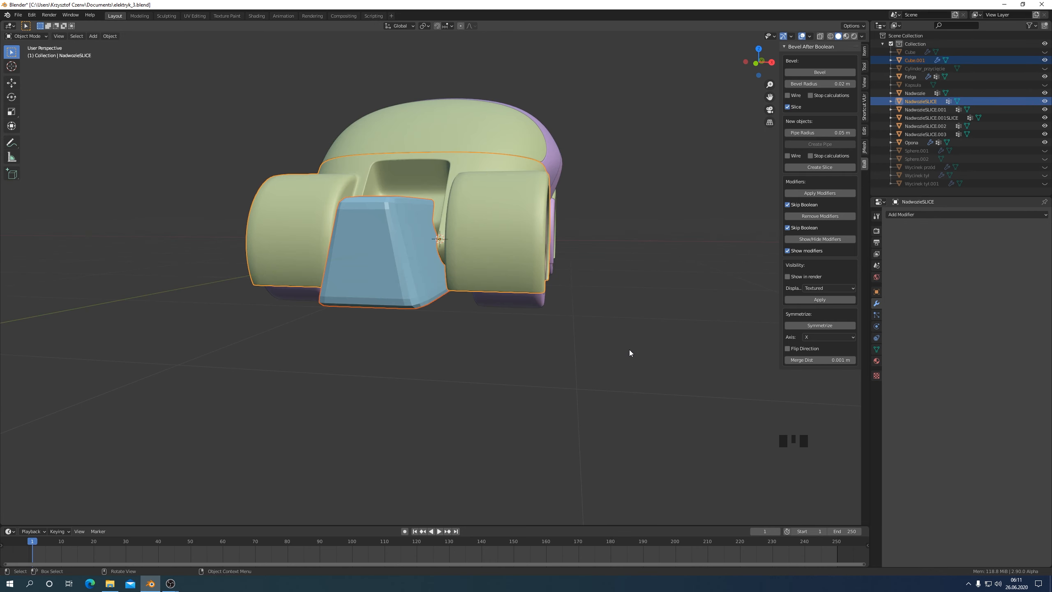
pyautogui.hotkey('ctrl', 'shift', 'b')
pyautogui.hotkey('ctrl', 'shift', 'b')
pyautogui.click(579, 415)
pyautogui.moveTo(580, 415)
pyautogui.mouseDown(button='middle')
pyautogui.moveTo(640, 347)
pyautogui.moveTo(585, 409)
pyautogui.mouseUp(button='middle')
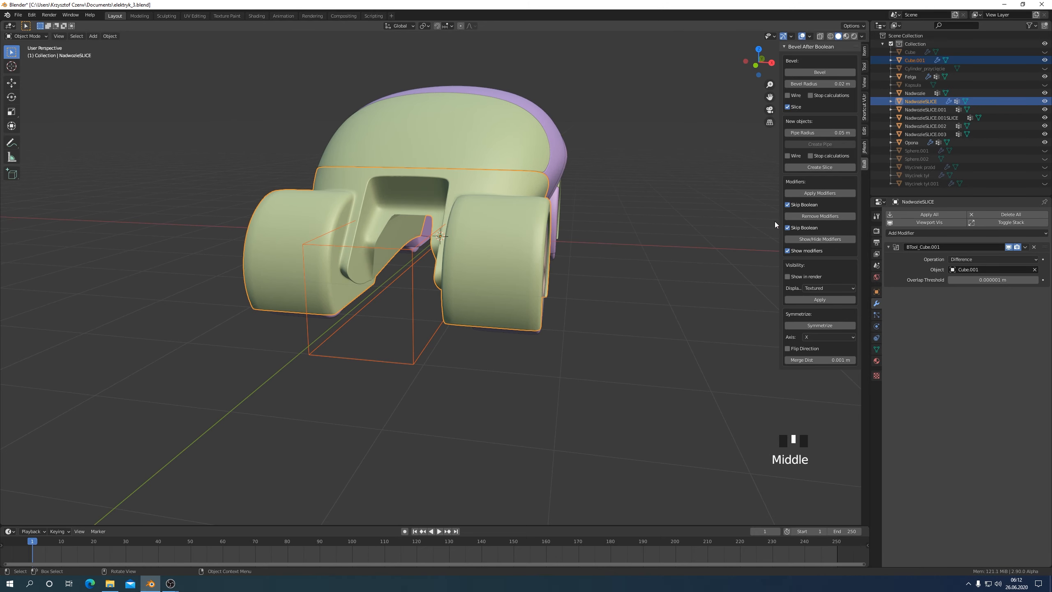
pyautogui.click(818, 72)
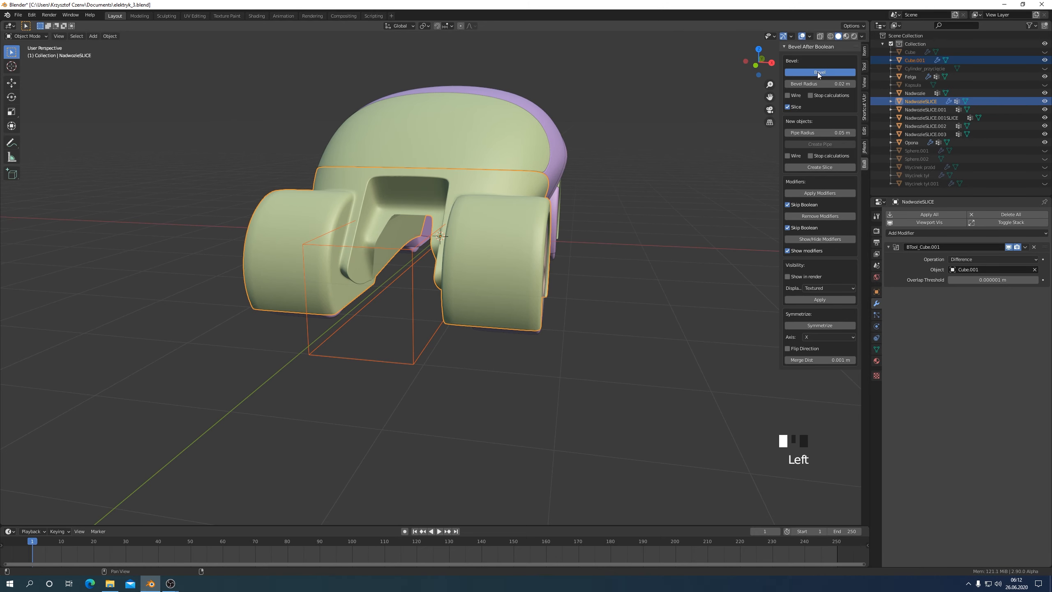
# Step: Subtract Cube.001 from the rear body part NadwozieSLICE.001 with a Brush Boolean Difference and bevel the cut with Slice enabled
pyautogui.moveTo(520, 254); pyautogui.dragTo(398, 279, button='middle')
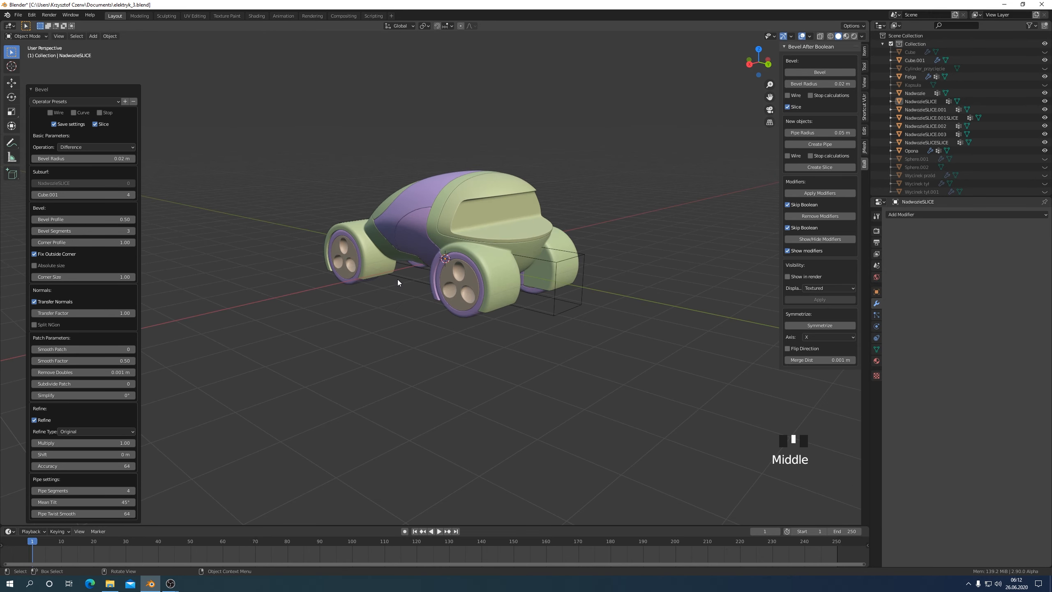
pyautogui.scroll(1, 398, 280)
pyautogui.click(595, 324)
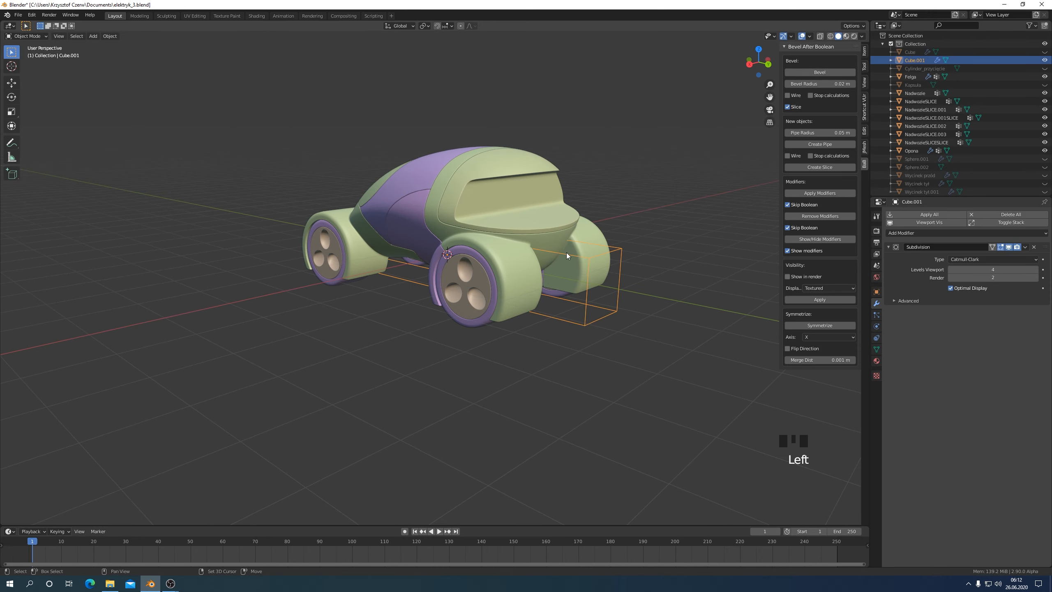
pyautogui.keyDown('shift'); pyautogui.click(556, 240); pyautogui.keyUp('shift')
pyautogui.scroll(1, 598, 368)
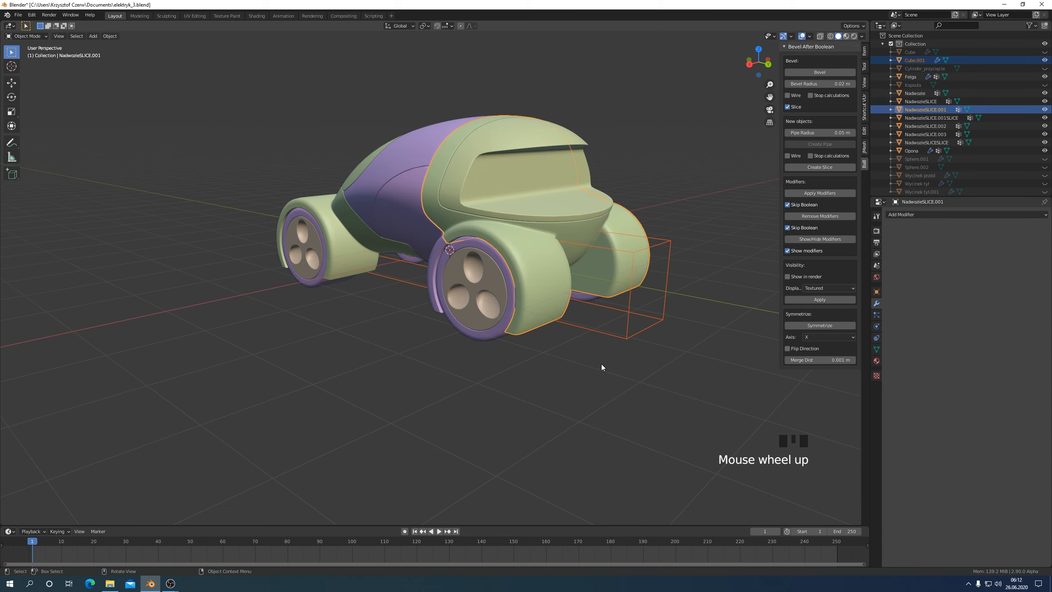
pyautogui.hotkey('shift', 'ctrl', 'b')
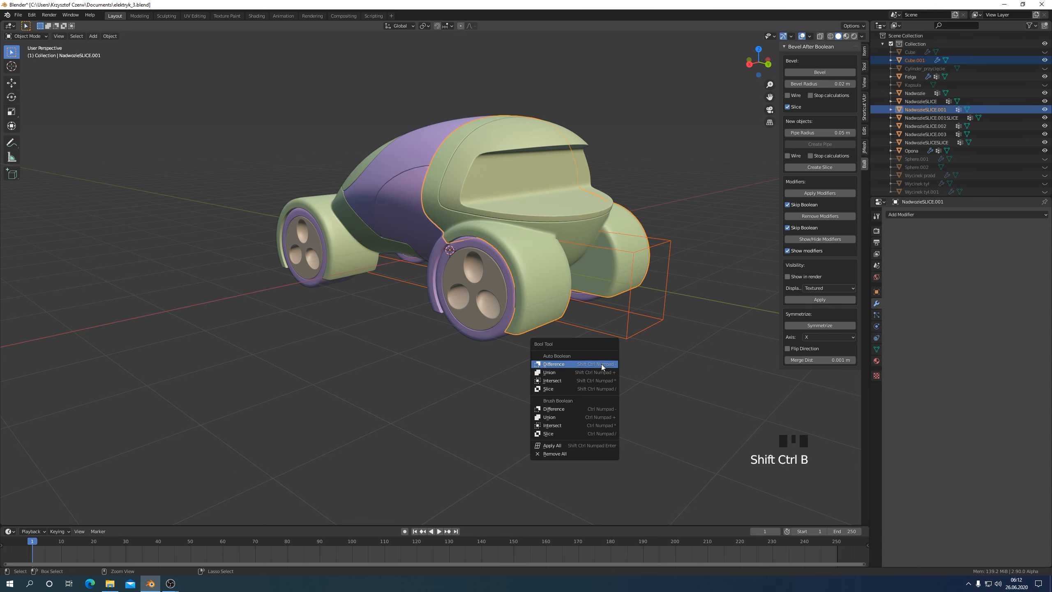
pyautogui.click(561, 411)
pyautogui.moveTo(562, 408)
pyautogui.mouseDown(button='middle')
pyautogui.moveTo(548, 348)
pyautogui.moveTo(600, 290)
pyautogui.mouseUp(button='middle')
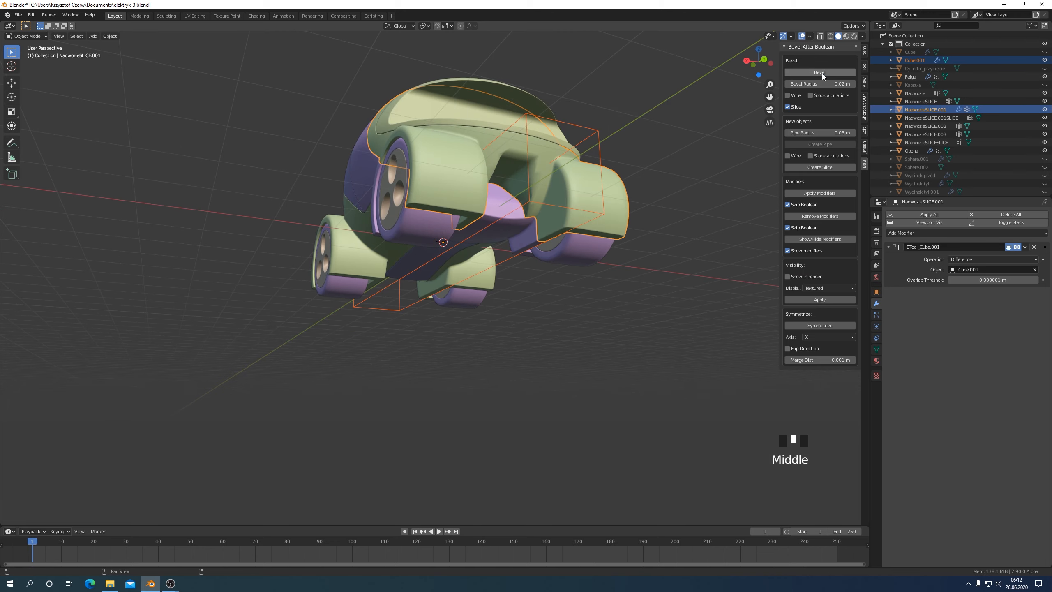
pyautogui.click(820, 72)
# Step: Select the Cube.001 cutter and open it in Edit Mode in the right side view
pyautogui.moveTo(695, 226)
pyautogui.mouseDown(button='middle')
pyautogui.moveTo(679, 229)
pyautogui.moveTo(660, 265)
pyautogui.moveTo(760, 295)
pyautogui.moveTo(674, 334)
pyautogui.moveTo(563, 327)
pyautogui.moveTo(598, 338)
pyautogui.mouseUp(button='middle')
pyautogui.press('KP_3')
pyautogui.press('KP_3')
pyautogui.click(480, 276)
pyautogui.moveTo(481, 276); pyautogui.dragTo(675, 306, button='middle')
pyautogui.press('KP_3')
pyautogui.press('KP_1')
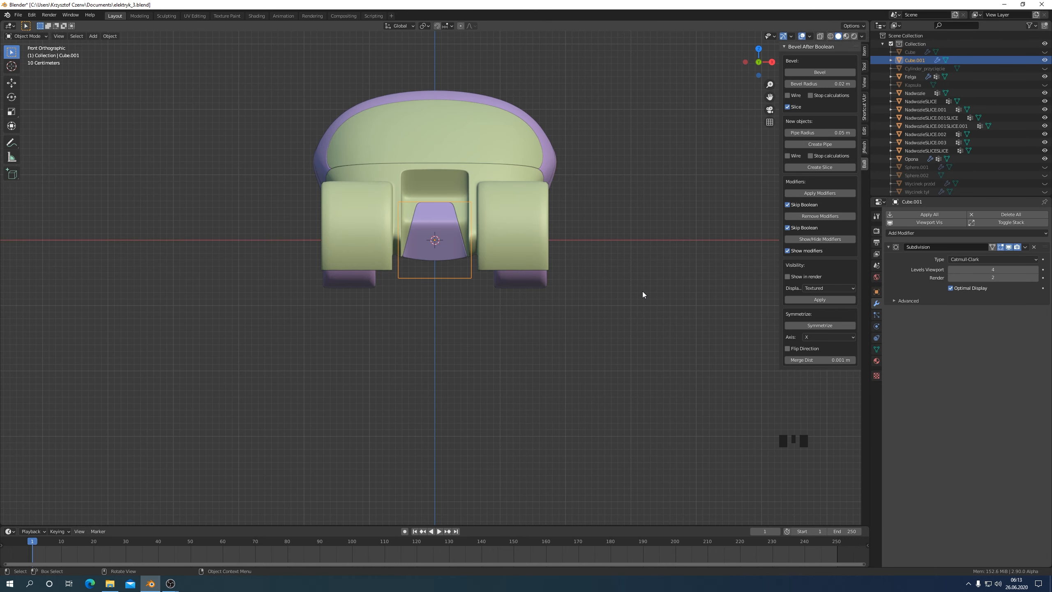
pyautogui.press('KP_3')
pyautogui.moveTo(718, 262); pyautogui.dragTo(489, 363, button='middle')
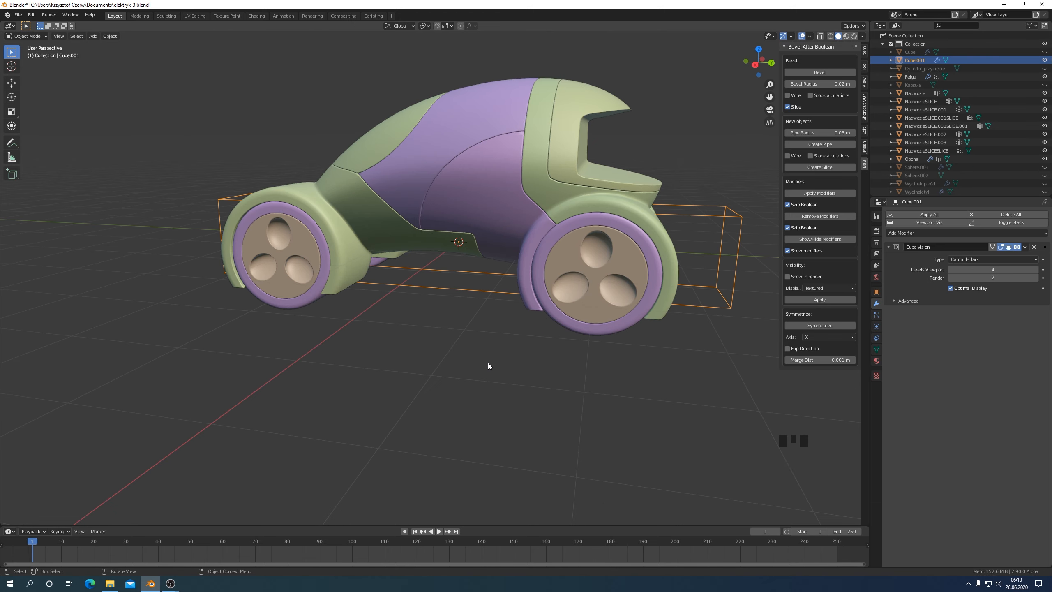
pyautogui.press('KP_3')
pyautogui.press('Tab')
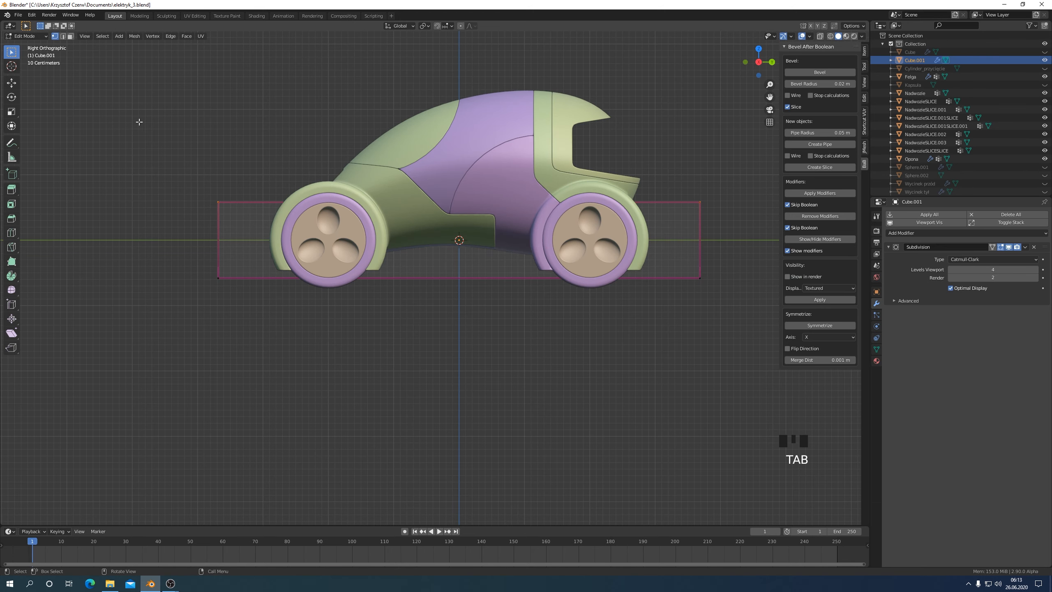
pyautogui.moveTo(138, 121); pyautogui.dragTo(731, 396)
pyautogui.press('s')
pyautogui.press('x')
pyautogui.press('y')
pyautogui.click(404, 249)
pyautogui.hotkey('ctrl', 'z')
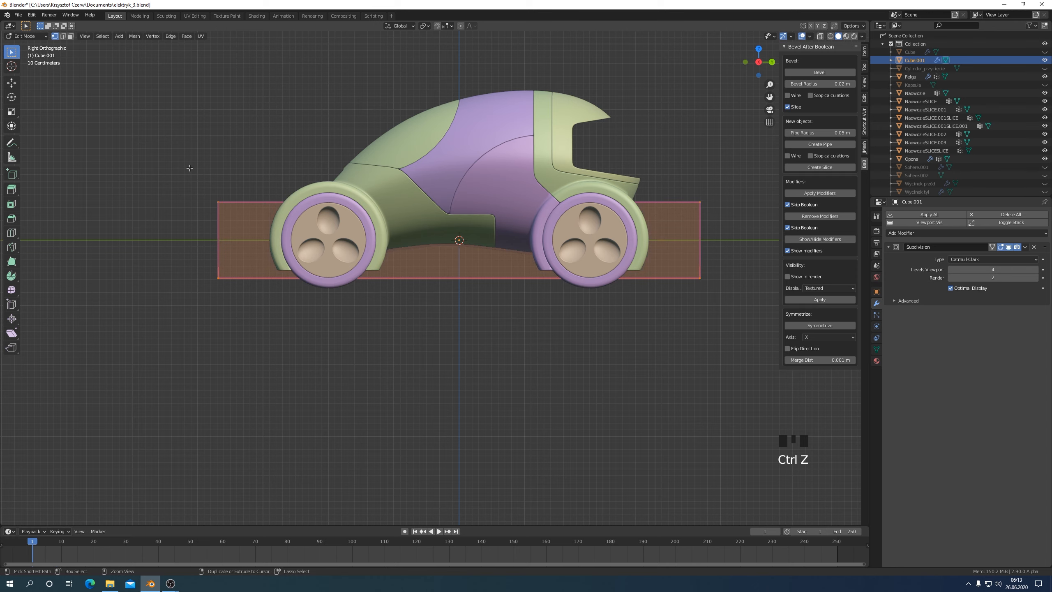
# Step: Enable X-ray and scale the whole Cube.001 mesh to 0.205 along the Y axis
pyautogui.click(819, 36)
pyautogui.moveTo(165, 158); pyautogui.dragTo(709, 385)
pyautogui.press('s')
pyautogui.press('y')
pyautogui.click(528, 298)
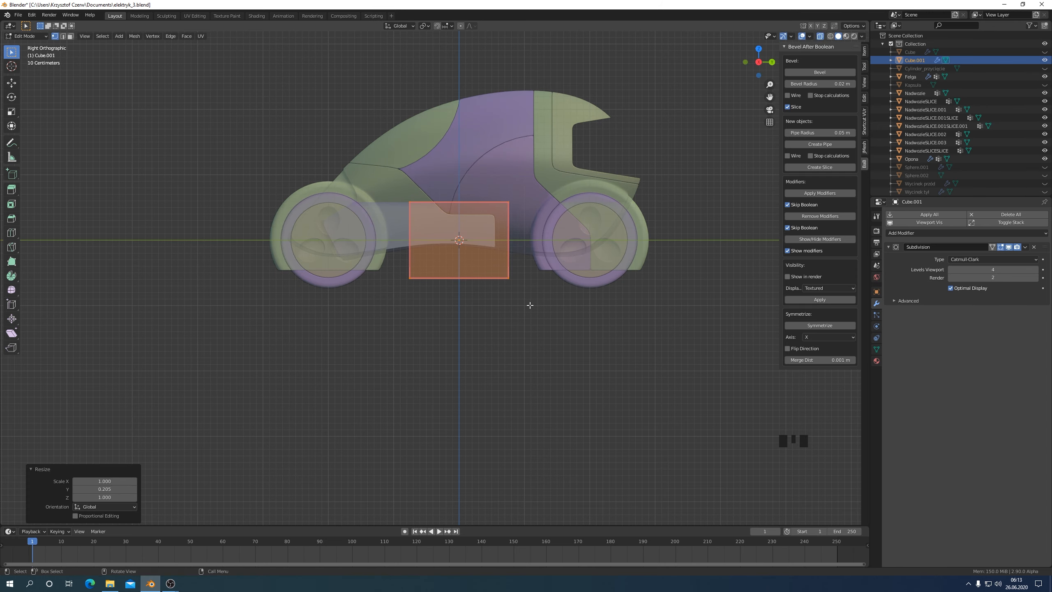
# Step: Widen the Cube.001 mesh along the X axis in the front view until its base reaches past both wheels
pyautogui.press('KP_1')
pyautogui.press('s')
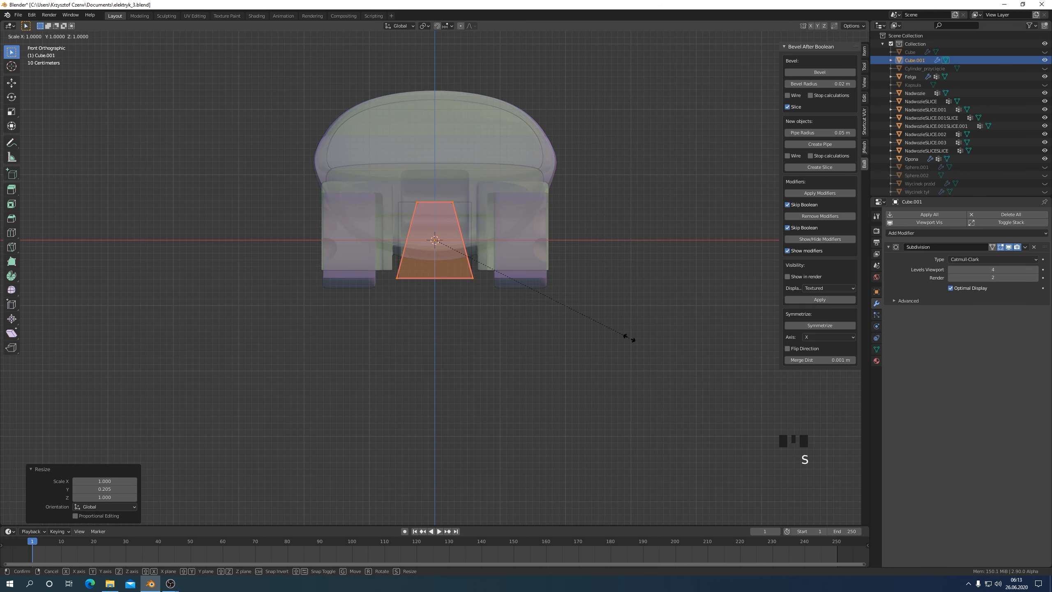
pyautogui.press('x')
pyautogui.click(331, 297)
# Step: Straighten both slanted sides of the Cube.001 mesh by scaling each side's vertices to 0 along the X axis
pyautogui.moveTo(444, 157); pyautogui.dragTo(701, 357)
pyautogui.press('s')
pyautogui.press('z')
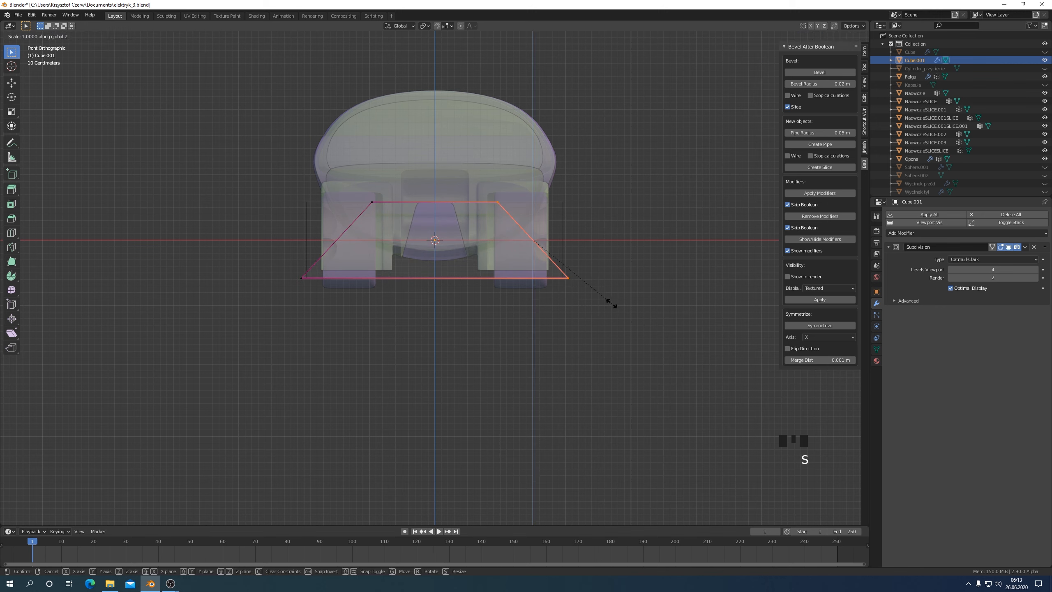
pyautogui.click(611, 303)
pyautogui.moveTo(226, 155); pyautogui.dragTo(426, 358)
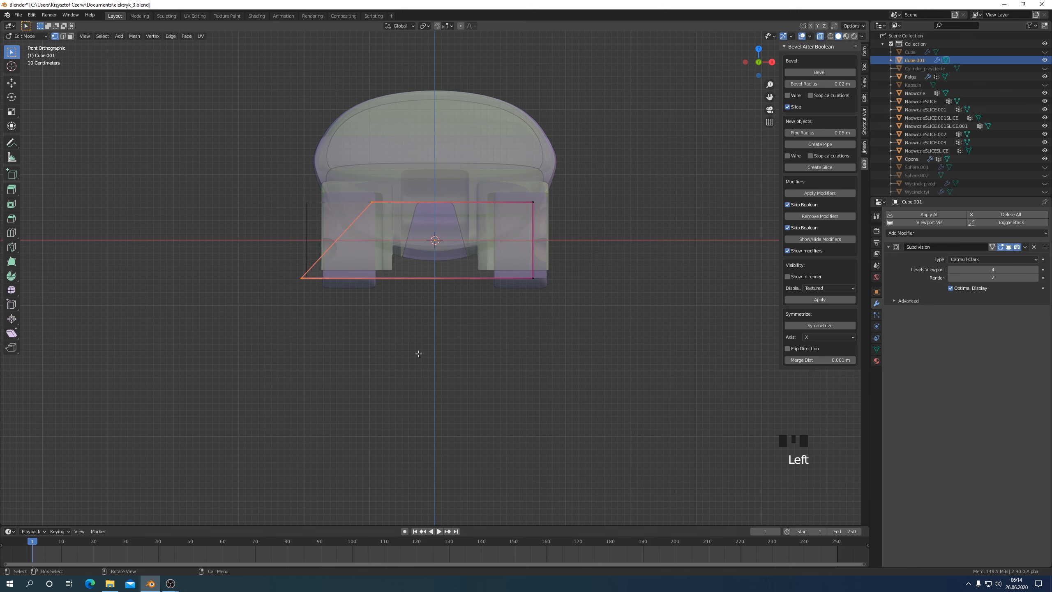
pyautogui.write('sx0')
pyautogui.click(416, 353)
# Step: Scale the whole Cube.001 mesh uniformly by 1.729 so it covers both front wheel arches
pyautogui.moveTo(227, 179); pyautogui.dragTo(652, 326)
pyautogui.press('s')
pyautogui.click(669, 348)
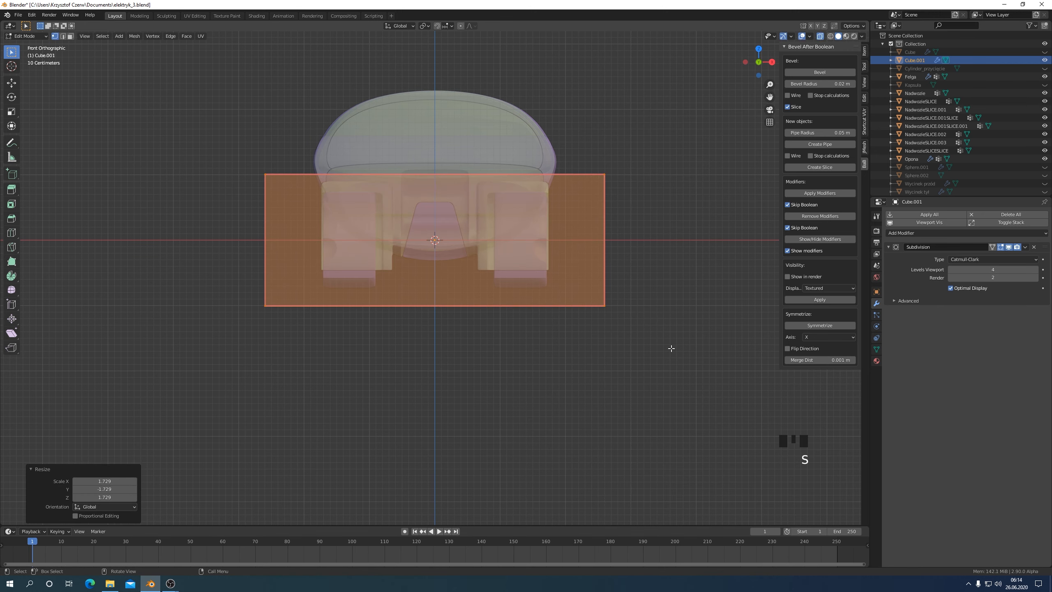
# Step: Move the Cube.001 mesh along the Y axis over the front wheels and return to Object Mode
pyautogui.press('KP_3')
pyautogui.press('g')
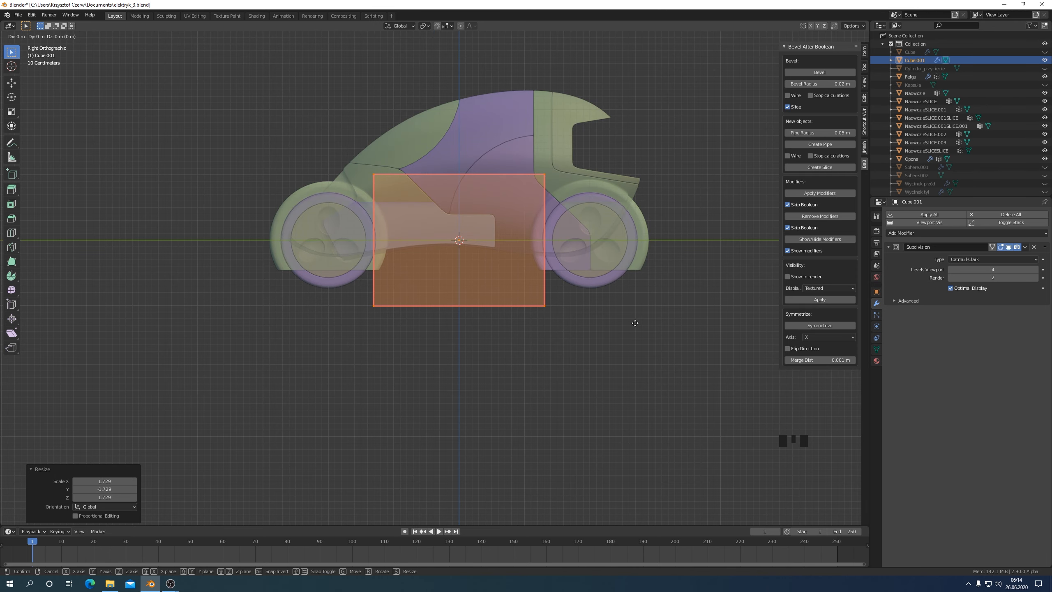
pyautogui.press('y')
pyautogui.click(420, 311)
pyautogui.scroll(-2, 441, 357)
pyautogui.moveTo(441, 357); pyautogui.dragTo(455, 390, button='middle')
pyautogui.press('KP_3')
pyautogui.scroll(2, 473, 368)
pyautogui.scroll(-2, 474, 368)
pyautogui.press('Tab')
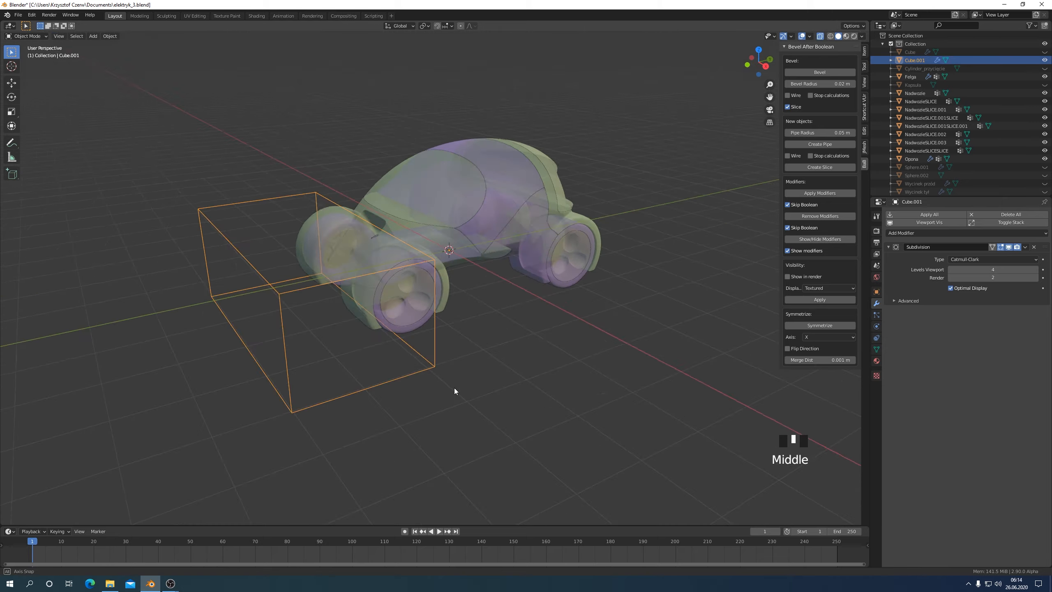
# Step: Turn X-ray off and subtract Cube.001 from the front body part NadwozieSLICE with a Brush Boolean Difference
pyautogui.press('KP_3')
pyautogui.scroll(2, 429, 373)
pyautogui.moveTo(350, 336); pyautogui.dragTo(495, 393, button='middle')
pyautogui.hotkey('alt', 'z')
pyautogui.click(437, 323)
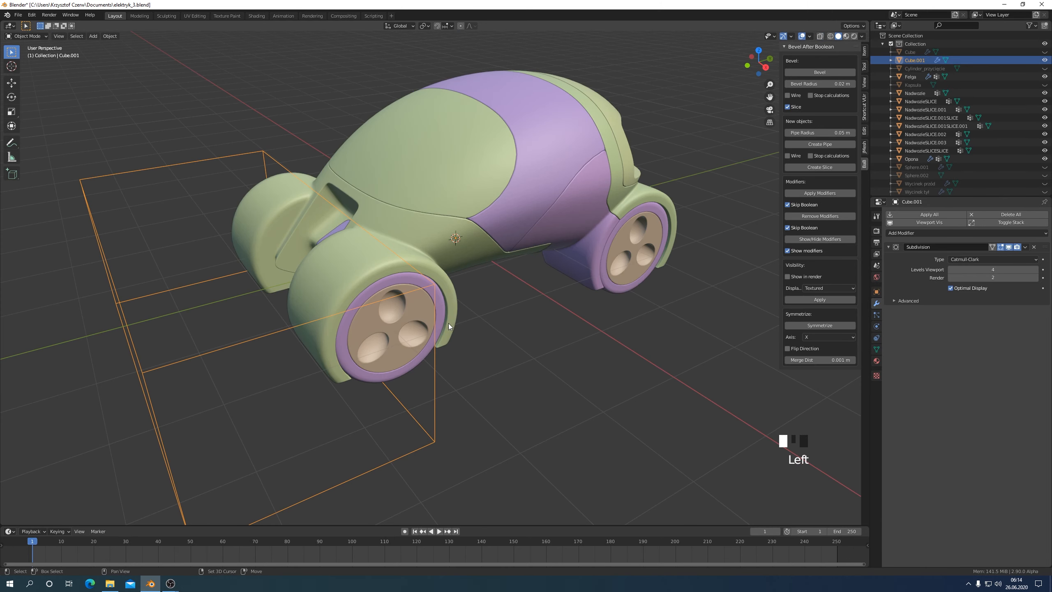
pyautogui.keyDown('shift'); pyautogui.click(449, 324); pyautogui.keyUp('shift')
pyautogui.hotkey('ctrl', 'shift', 'b')
pyautogui.click(453, 447)
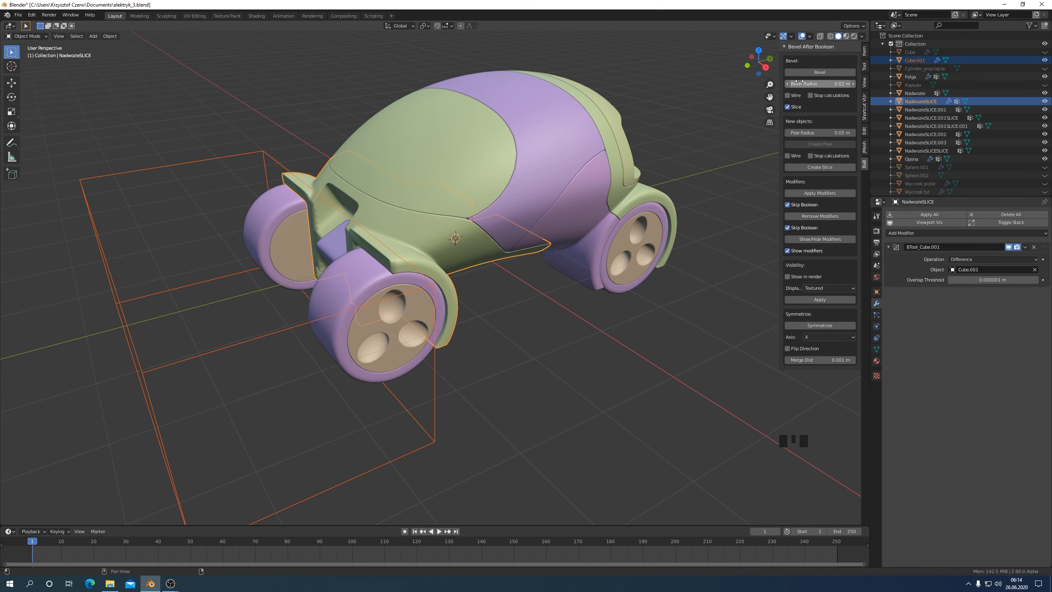
# Step: Try beveling the front wheel arch cut with a 0.02 m radius and Slice enabled
pyautogui.click(822, 76)
pyautogui.moveTo(637, 253); pyautogui.dragTo(493, 309, button='middle')
pyautogui.press('KP_3')
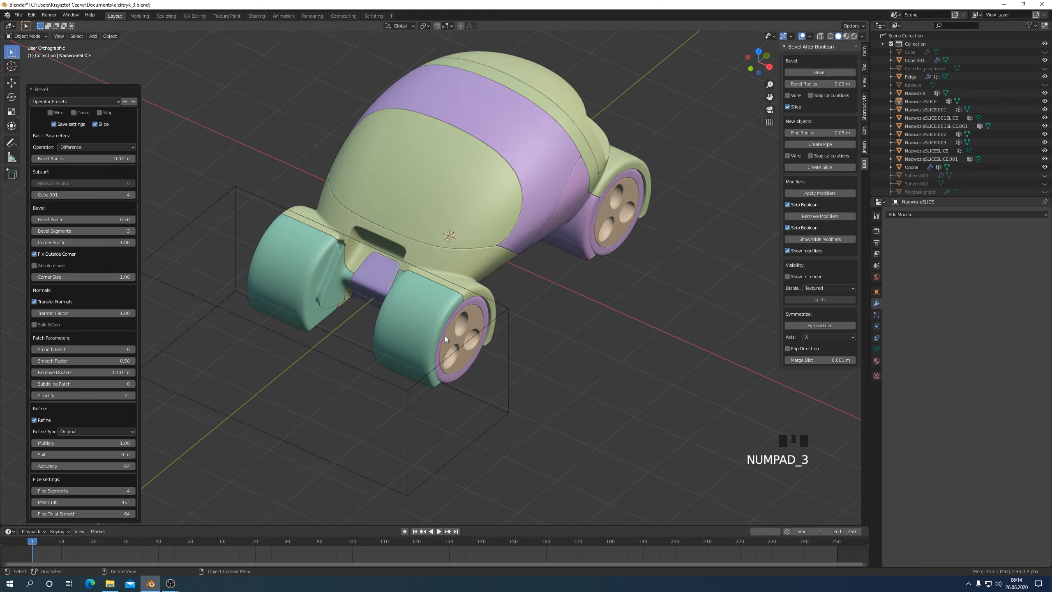
# Step: Move the Cube.001 cutter slightly upward and bevel the NadwozieSLICE cut with a 0.02 m radius and Slice enabled
pyautogui.moveTo(263, 229); pyautogui.dragTo(96, 112, button='middle')
pyautogui.click(286, 421)
pyautogui.press('g')
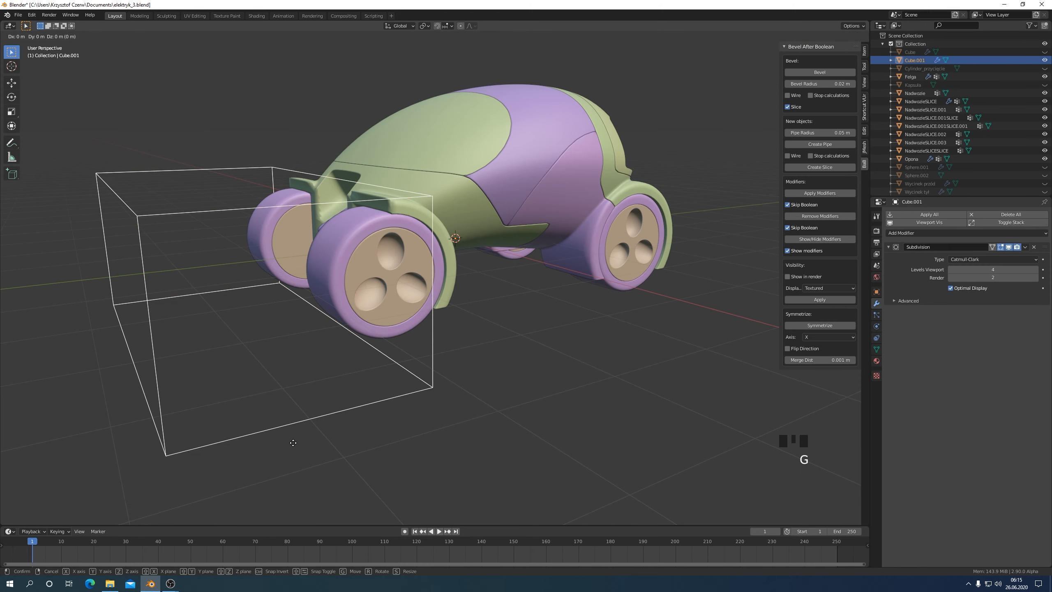
pyautogui.click(292, 426)
pyautogui.click(814, 73)
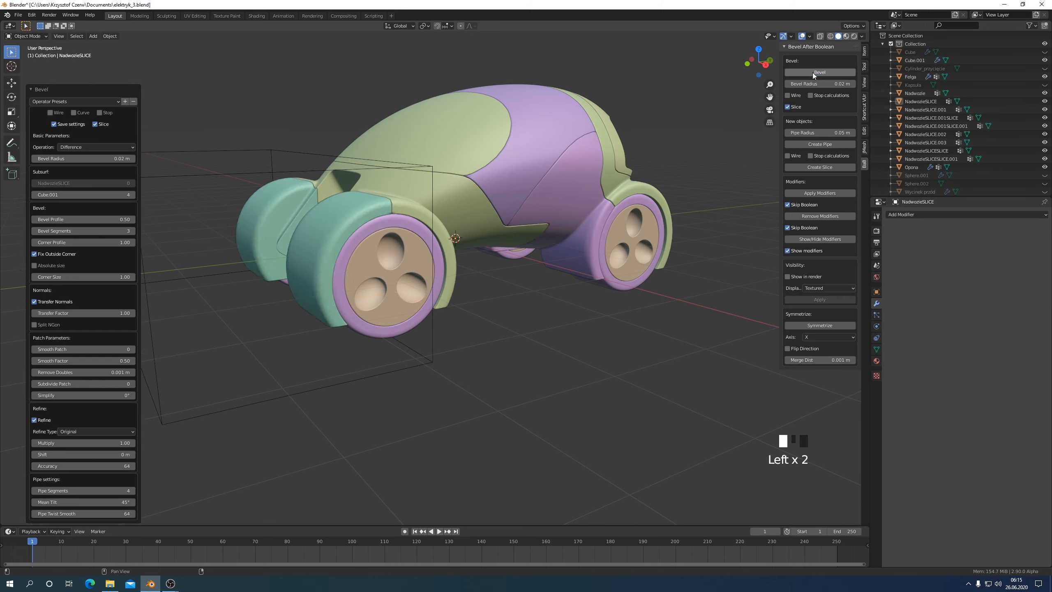
# Step: Move the Cube.001 cutter along the Y axis to the rear half of the rear wheels
pyautogui.moveTo(580, 299); pyautogui.dragTo(289, 363, button='middle')
pyautogui.press('KP_3')
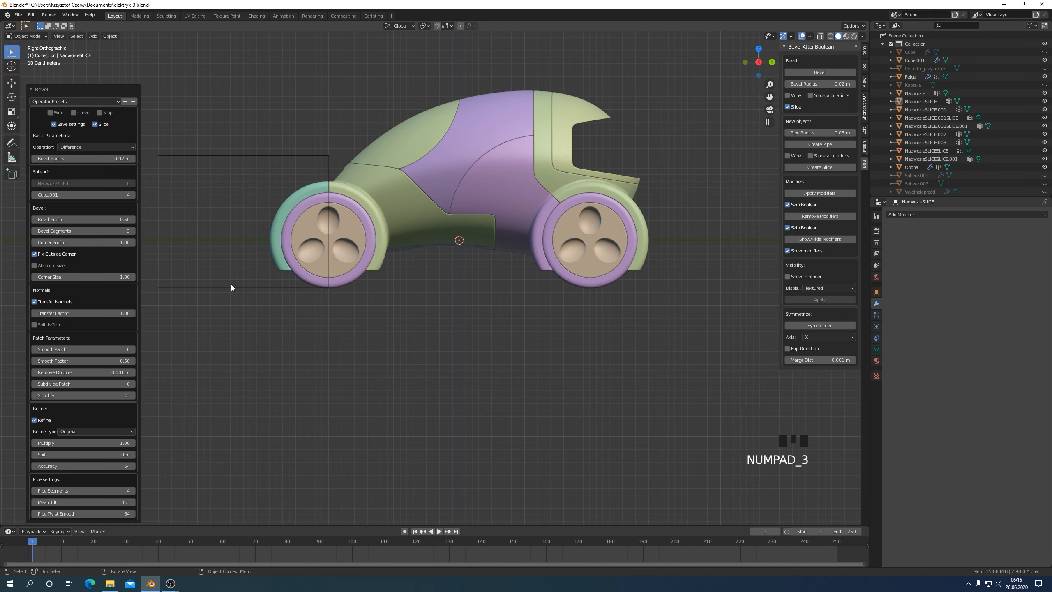
pyautogui.click(231, 286)
pyautogui.press('g')
pyautogui.press('y')
pyautogui.click(667, 275)
# Step: Subtract Cube.001 from the rear body part NadwozieSLICE.001 with a Brush Boolean Difference
pyautogui.keyDown('shift'); pyautogui.click(645, 250); pyautogui.keyUp('shift')
pyautogui.hotkey('ctrl', 'shift', 'b')
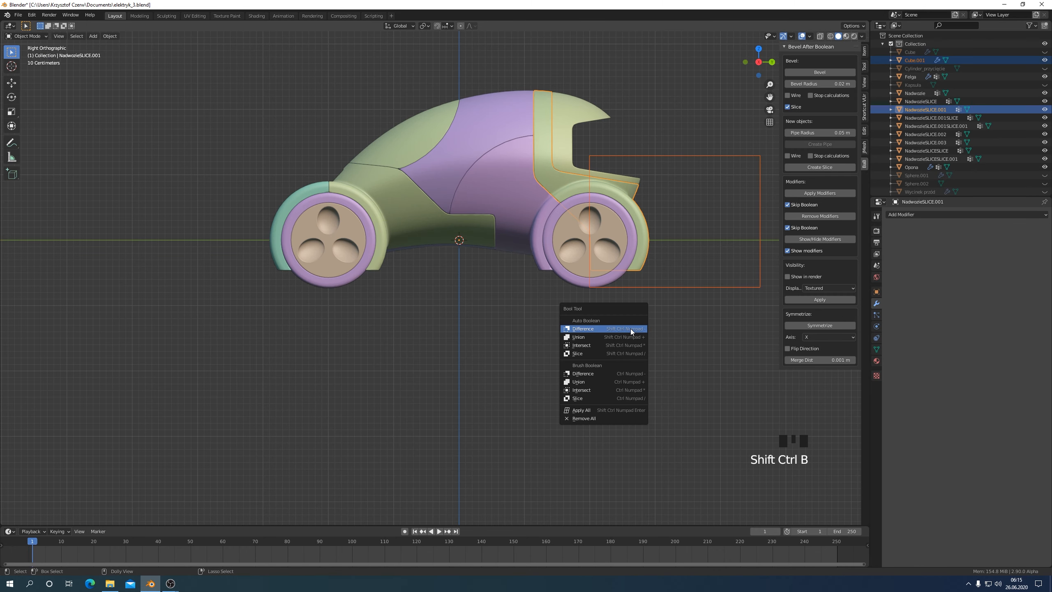
pyautogui.click(583, 375)
# Step: Try beveling the rear wheel arch cut with a 0.02 m radius and Slice enabled, and stop the bevel calculation
pyautogui.click(824, 72)
pyautogui.moveTo(679, 340)
pyautogui.mouseDown(button='middle')
pyautogui.moveTo(631, 355)
pyautogui.moveTo(529, 355)
pyautogui.moveTo(652, 351)
pyautogui.mouseUp(button='middle')
pyautogui.press('KP_3')
pyautogui.click(104, 111)
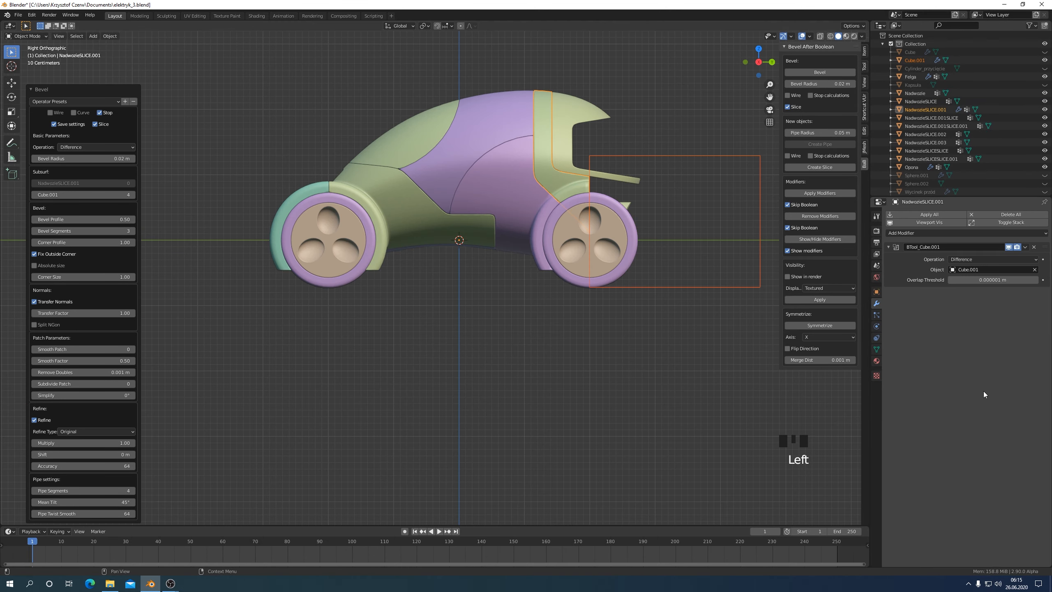
# Step: Move the Cube.001 cutter slightly downward and bevel the NadwozieSLICE.001 cut with a 0.02 m radius and Slice enabled
pyautogui.click(690, 288)
pyautogui.click(534, 190)
pyautogui.click(820, 72)
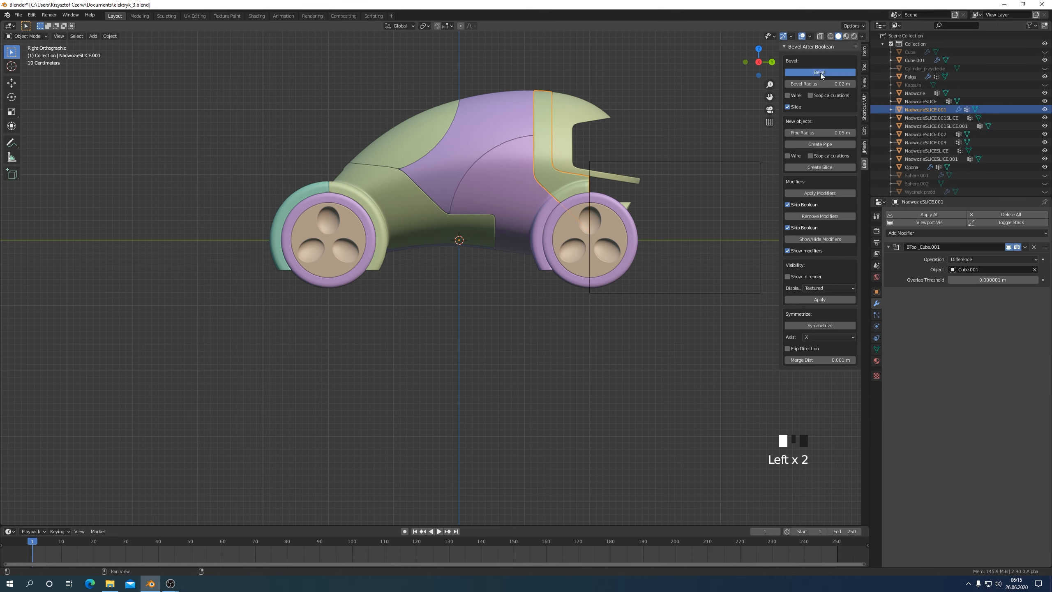
pyautogui.moveTo(629, 269); pyautogui.dragTo(633, 245, button='middle')
pyautogui.press('KP_3')
# Step: Hide the Cube.001 cutter and unhide the Kapsula object
pyautogui.click(760, 242)
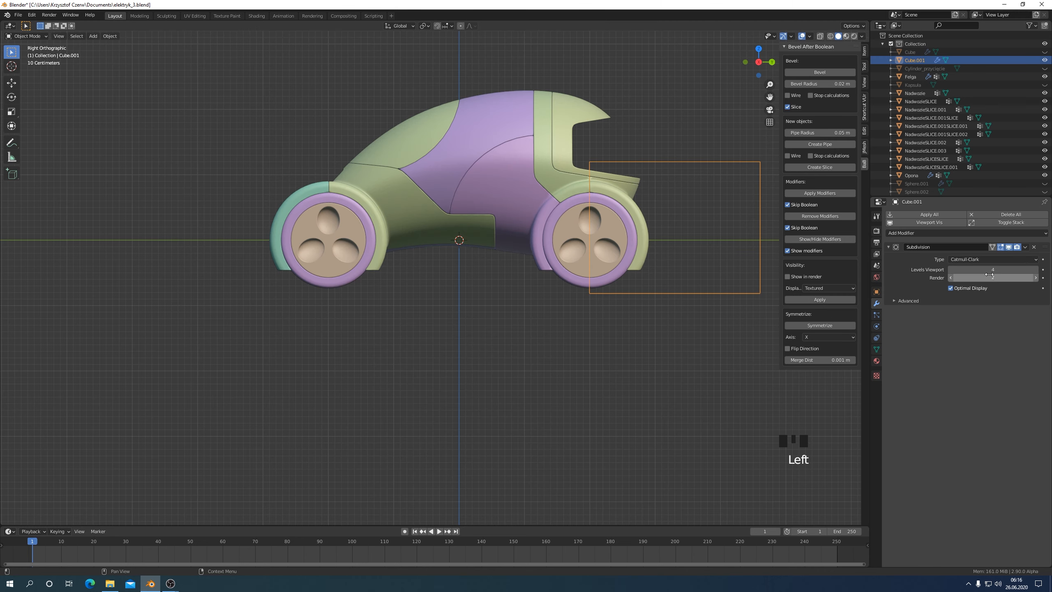
pyautogui.click(650, 390)
pyautogui.moveTo(647, 390); pyautogui.dragTo(573, 390, button='middle')
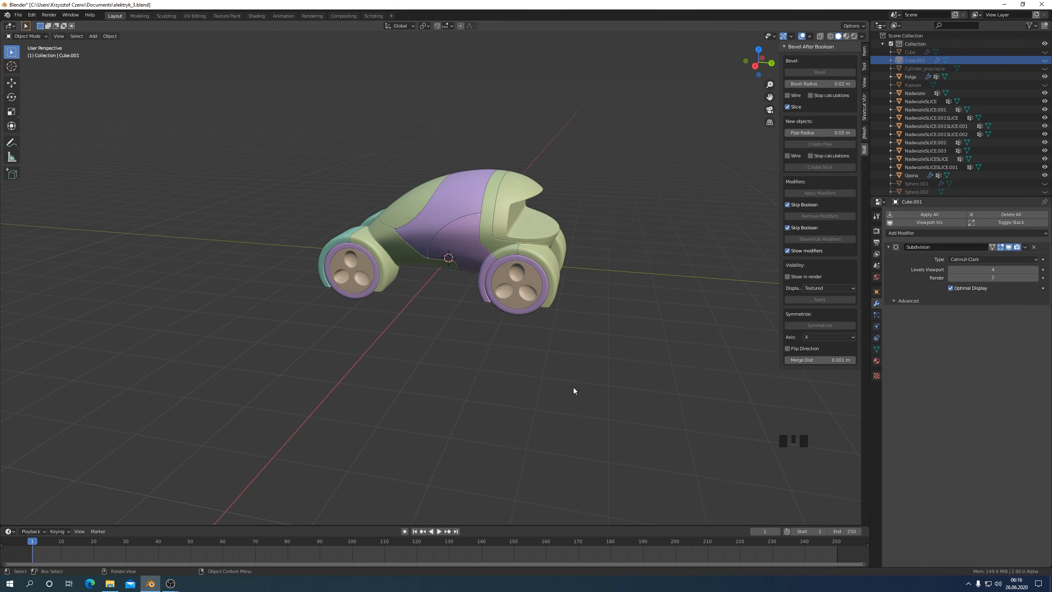
pyautogui.press('KP_3')
pyautogui.scroll(2, 573, 392)
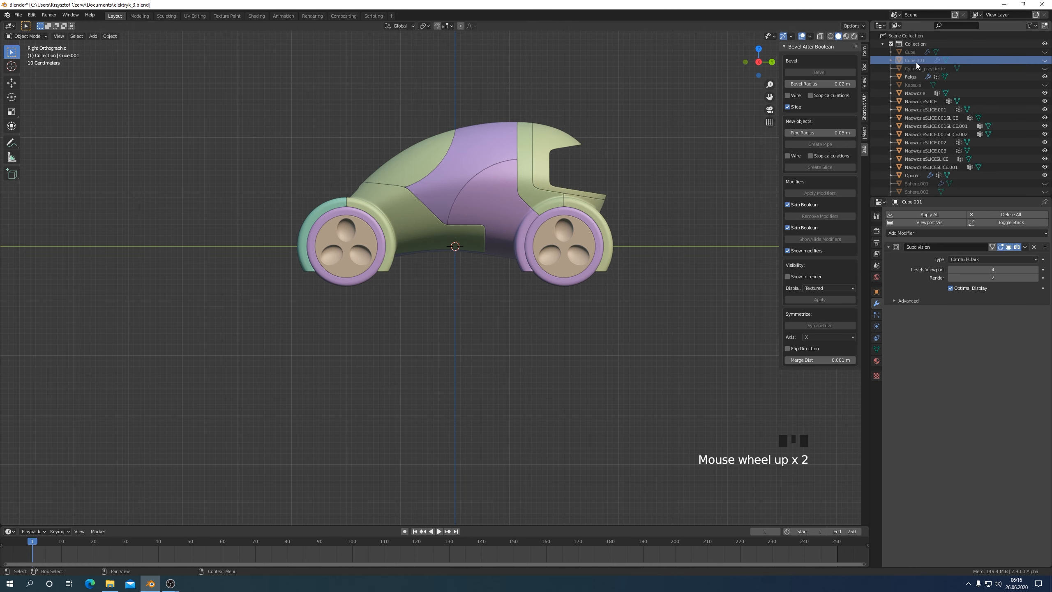
pyautogui.click(914, 85)
pyautogui.click(1045, 84)
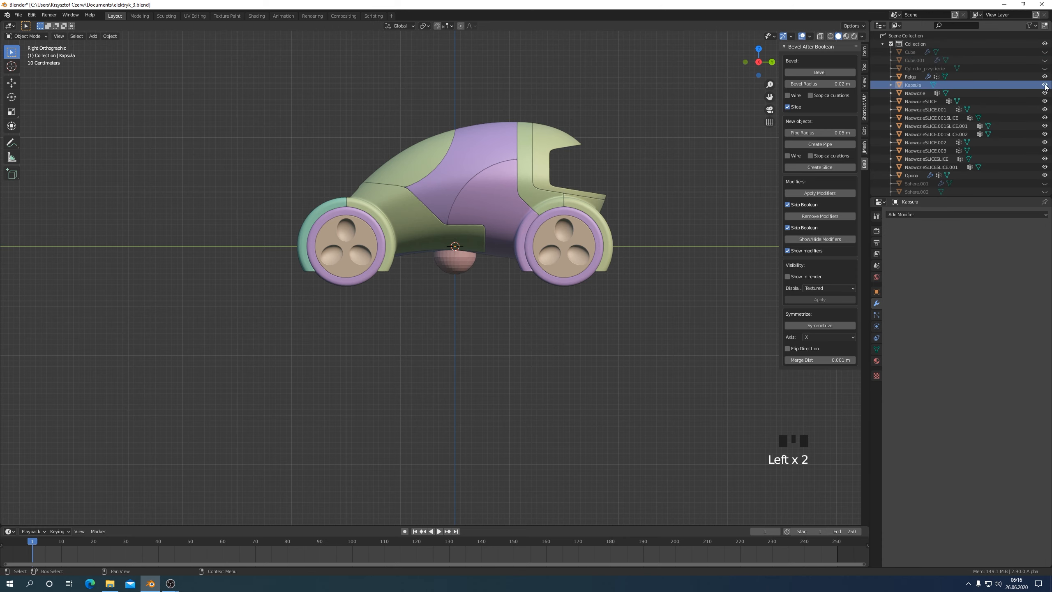
# Step: Scale the Kapsula object uniformly to 0.612
pyautogui.scroll(3, 460, 274)
pyautogui.moveTo(462, 284); pyautogui.dragTo(498, 267, button='middle')
pyautogui.press('KP_3')
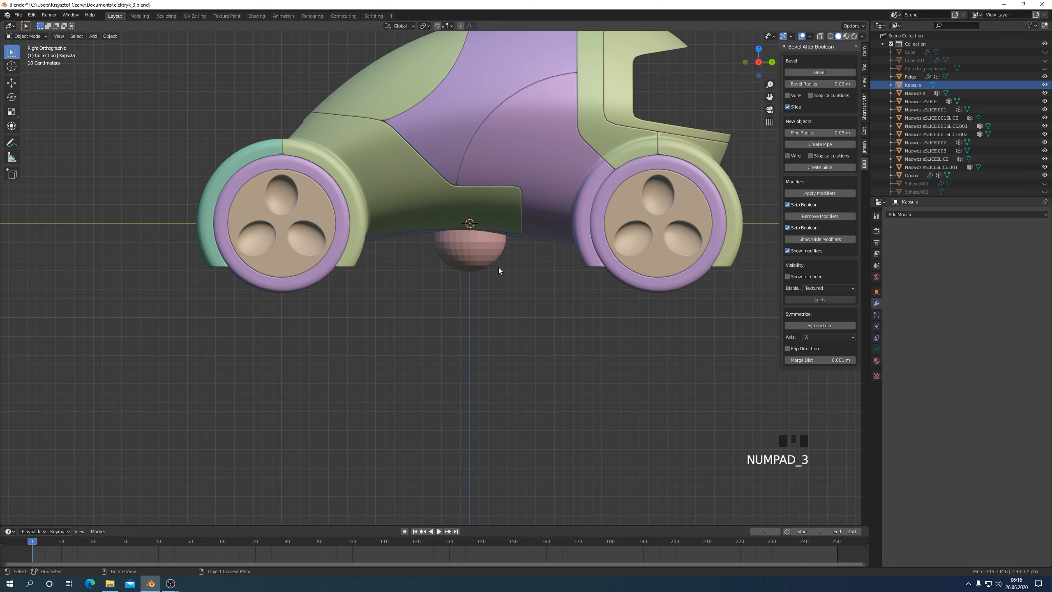
pyautogui.scroll(-2, 498, 270)
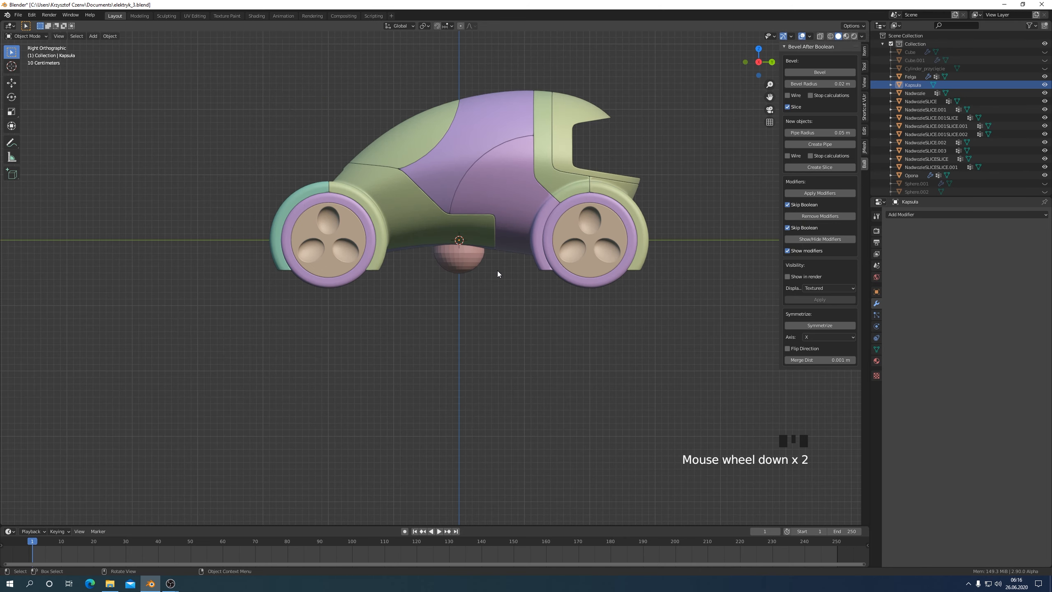
pyautogui.moveTo(497, 271)
pyautogui.mouseDown(button='middle')
pyautogui.moveTo(568, 295)
pyautogui.moveTo(486, 278)
pyautogui.mouseUp(button='middle')
pyautogui.press('KP_3')
pyautogui.click(454, 261)
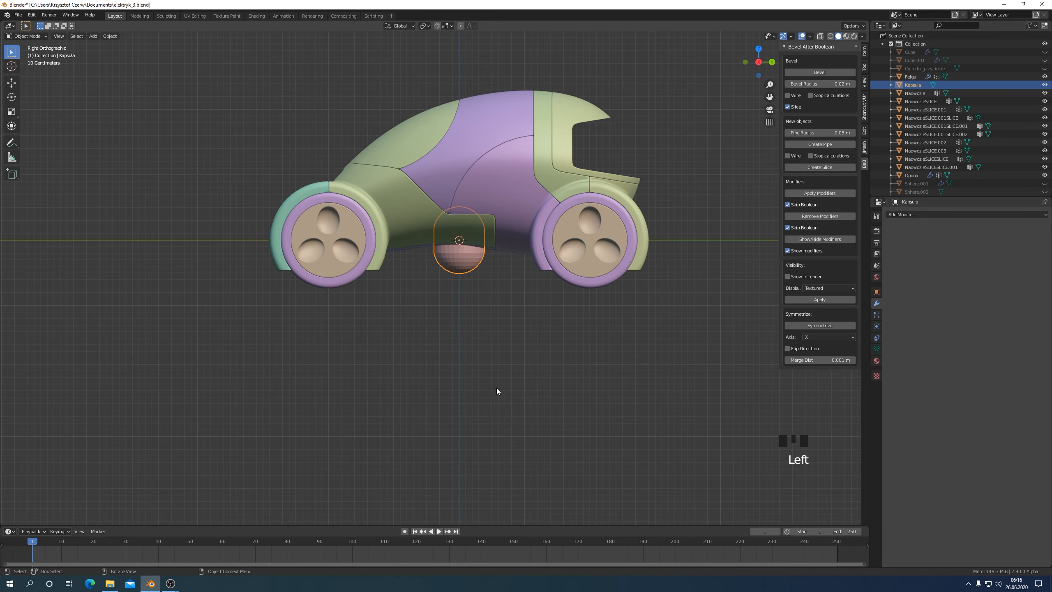
pyautogui.press('KP_1')
pyautogui.press('s')
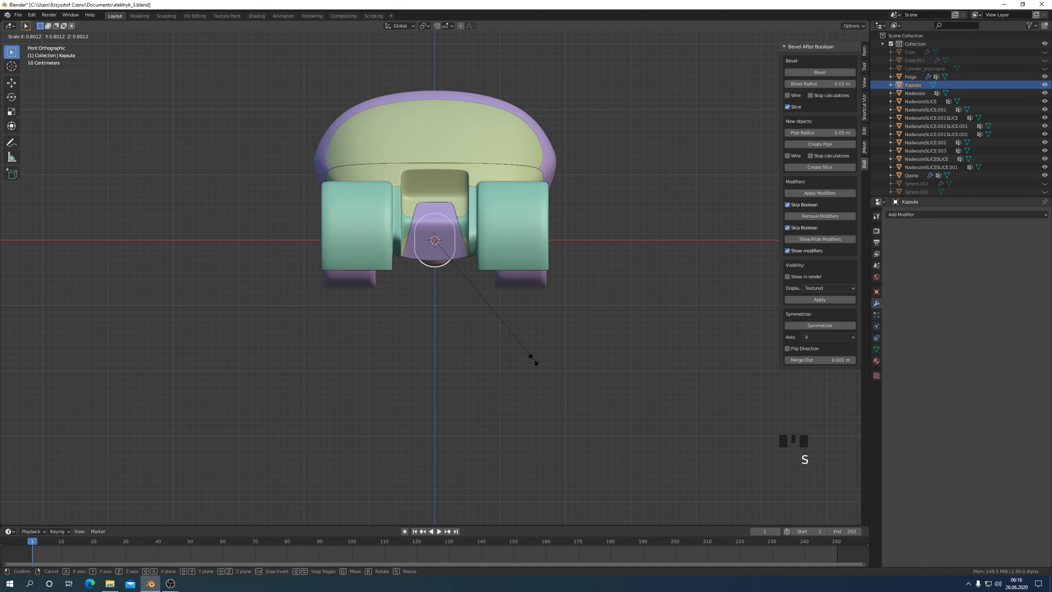
pyautogui.click(510, 339)
# Step: Move Kapsula 1.8421 m along X and 0.77331 m along Z to the side of the body
pyautogui.press('g')
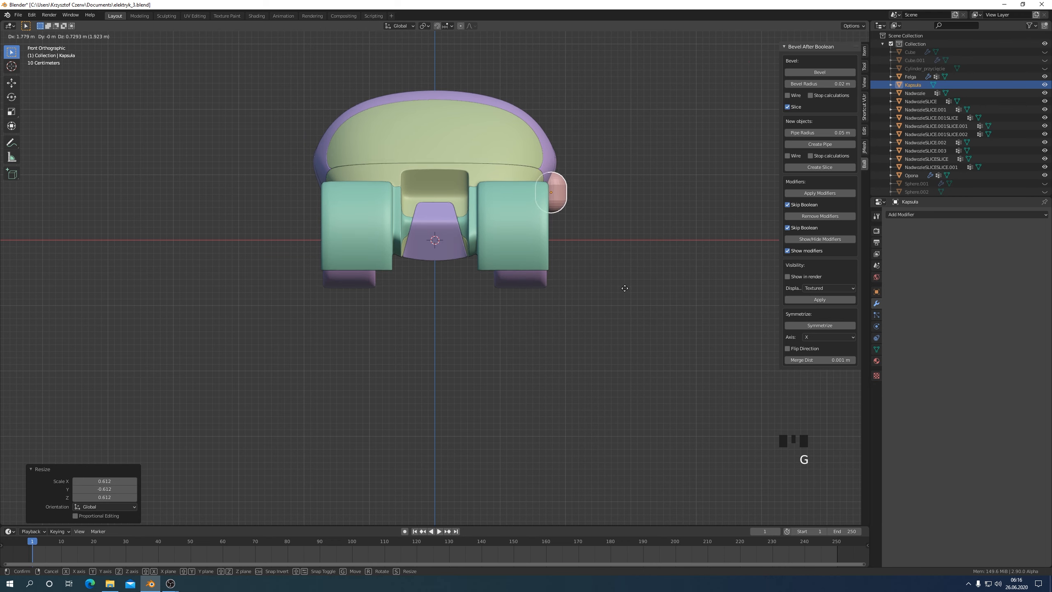
pyautogui.press('KP_1')
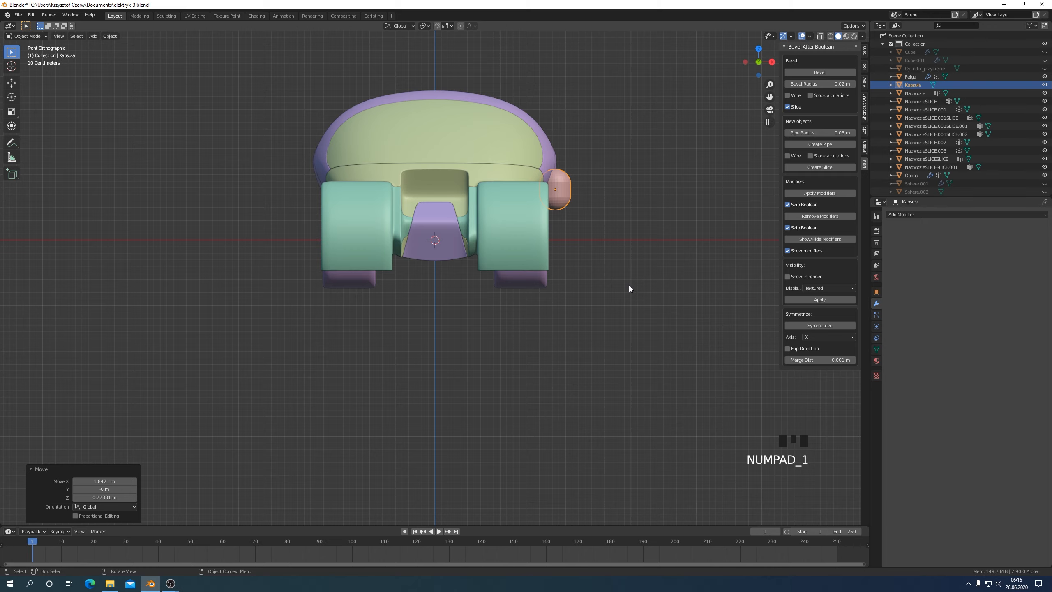
pyautogui.scroll(2, 629, 290)
pyautogui.moveTo(636, 275); pyautogui.dragTo(600, 387, button='middle')
# Step: Move Kapsula 0.84264 m along Y toward the rear wheel and shift it inward along X into the body side
pyautogui.press('KP_1')
pyautogui.press('KP_3')
pyautogui.press('g')
pyautogui.click(551, 328)
pyautogui.press('g')
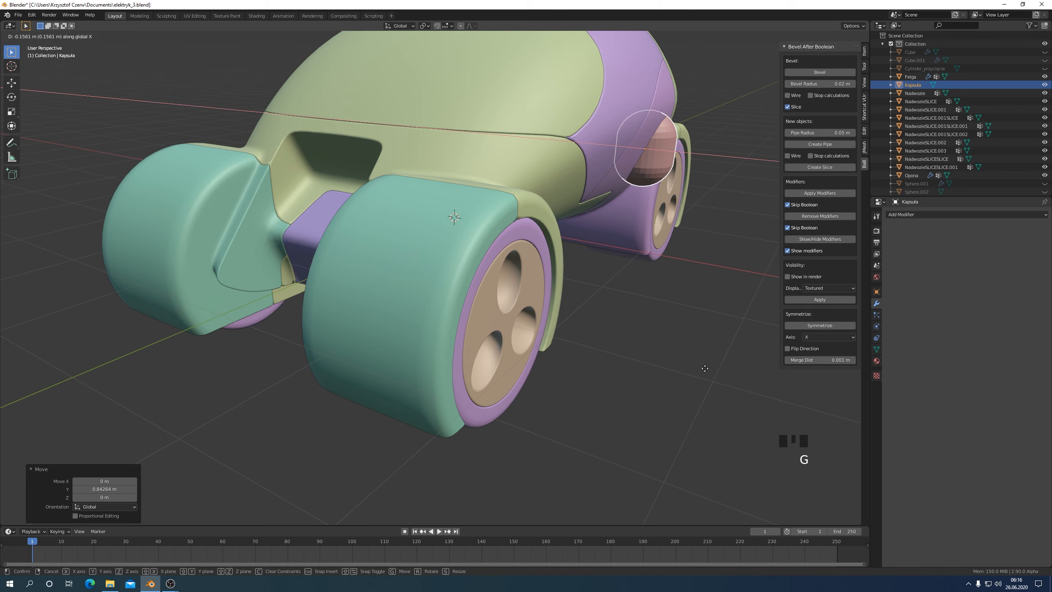
pyautogui.click(705, 369)
pyautogui.moveTo(705, 370)
pyautogui.mouseDown(button='middle')
pyautogui.moveTo(589, 350)
pyautogui.moveTo(592, 339)
pyautogui.moveTo(700, 380)
pyautogui.moveTo(688, 368)
pyautogui.mouseUp(button='middle')
pyautogui.scroll(-3, 627, 355)
pyautogui.press('Tab')
pyautogui.scroll(2, 688, 367)
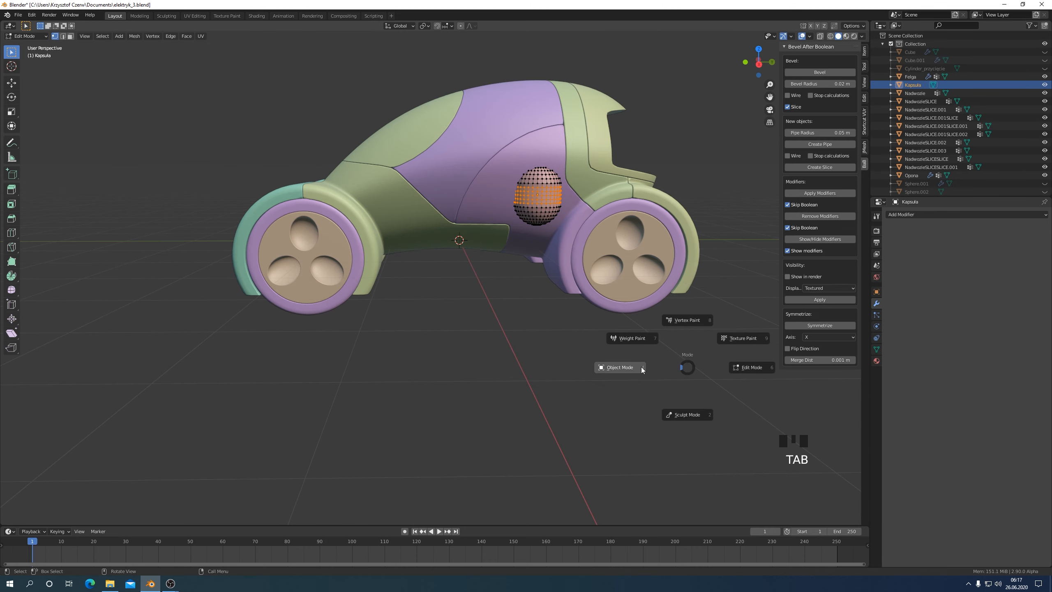
pyautogui.click(626, 368)
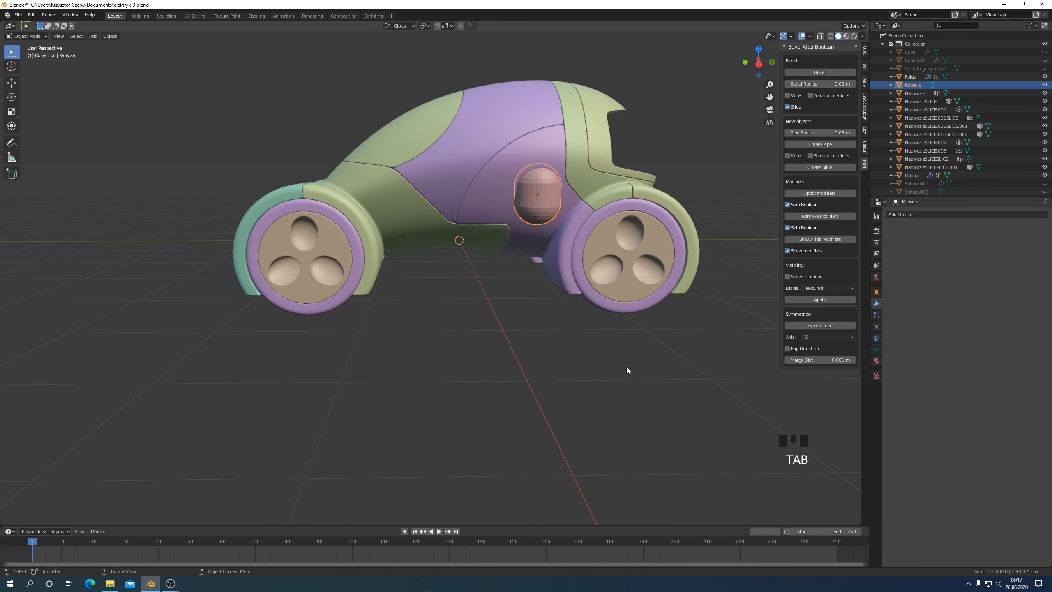
# Step: Add a Mirror modifier to Kapsula on the X axis with NadwozieSLICE.002 as the mirror object
pyautogui.click(914, 212)
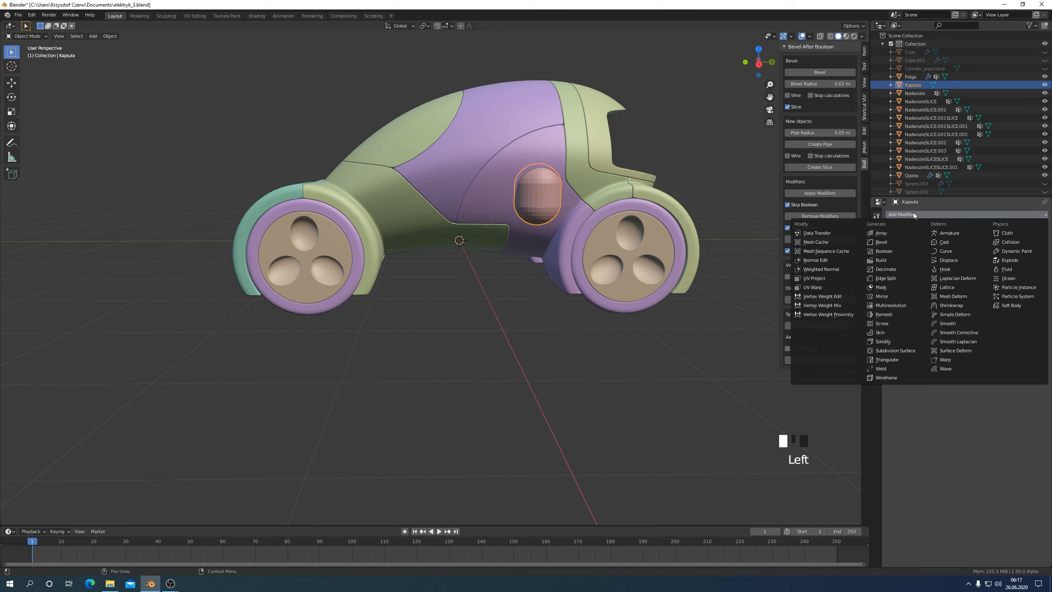
pyautogui.click(883, 297)
pyautogui.click(1035, 289)
pyautogui.click(452, 198)
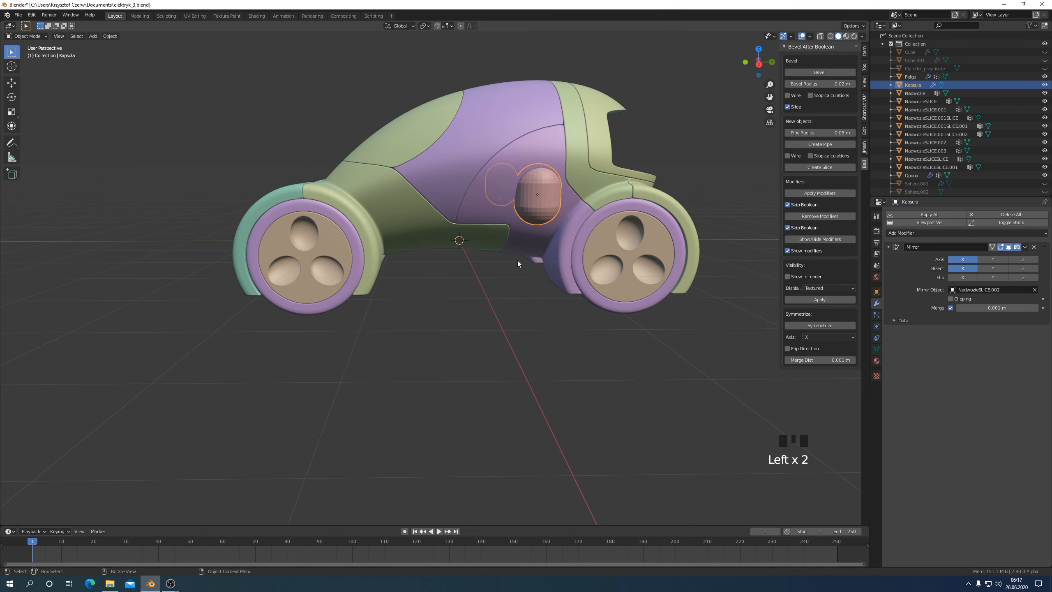
# Step: Subtract Kapsula from the rear side panel NadwozieSLICE.002 with a Brush Boolean Difference
pyautogui.moveTo(518, 259); pyautogui.dragTo(543, 244, button='middle')
pyautogui.keyDown('shift'); pyautogui.click(520, 184); pyautogui.keyUp('shift')
pyautogui.hotkey('ctrl', 'shift', 'b')
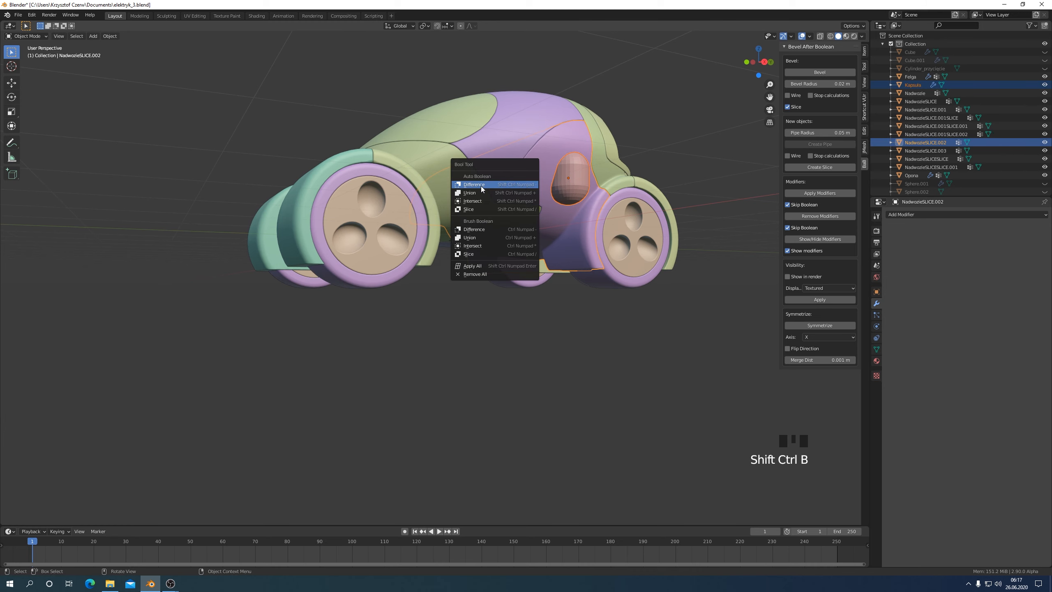
pyautogui.click(475, 229)
# Step: Bevel the capsule cut in NadwozieSLICE.002 with a 0.02 m radius and Slice disabled
pyautogui.click(819, 72)
pyautogui.moveTo(819, 72)
pyautogui.mouseDown(button='middle')
pyautogui.moveTo(766, 214)
pyautogui.moveTo(864, 212)
pyautogui.mouseUp(button='middle')
pyautogui.scroll(1, 188, 127)
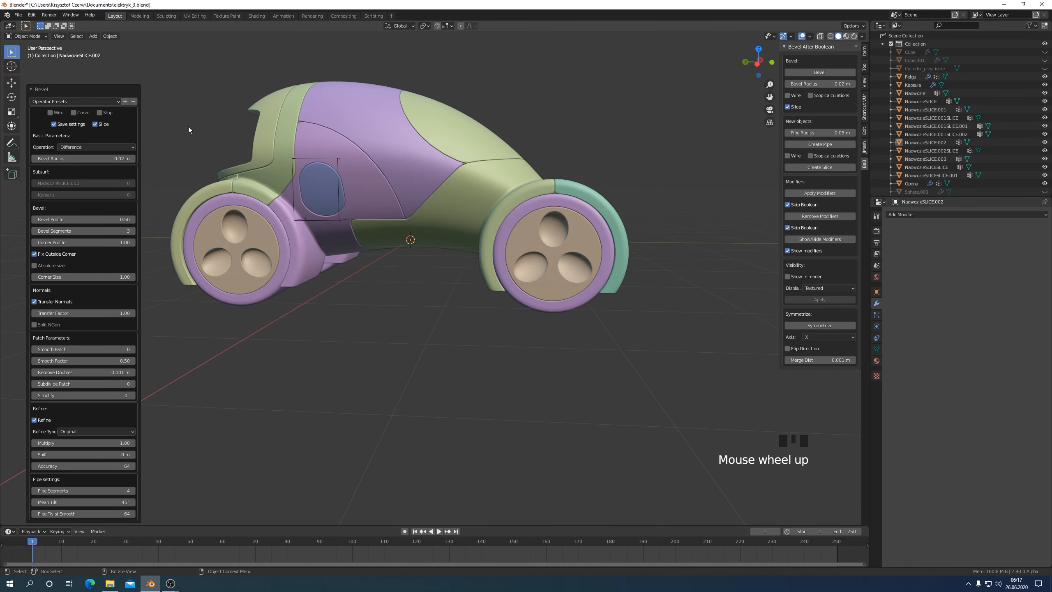
pyautogui.click(95, 124)
pyautogui.moveTo(286, 187); pyautogui.dragTo(304, 327, button='middle')
pyautogui.press('KP_3')
pyautogui.press('KP_3')
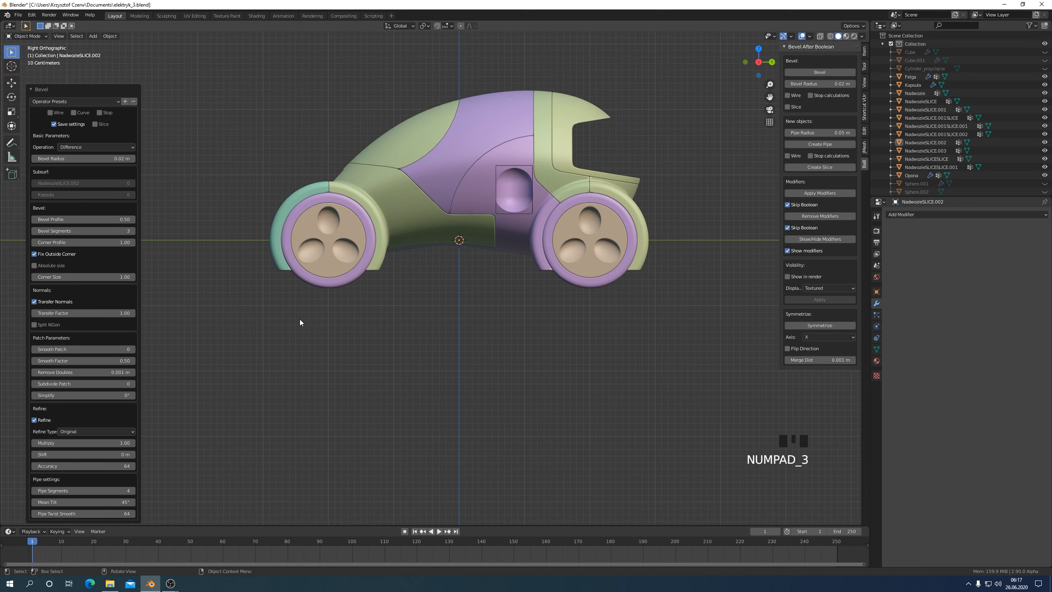
# Step: In Edit Mode with X-ray on, move the Kapsula mesh down to the lower side panel and rotate it 90°
pyautogui.click(526, 213)
pyautogui.press('Tab')
pyautogui.click(820, 37)
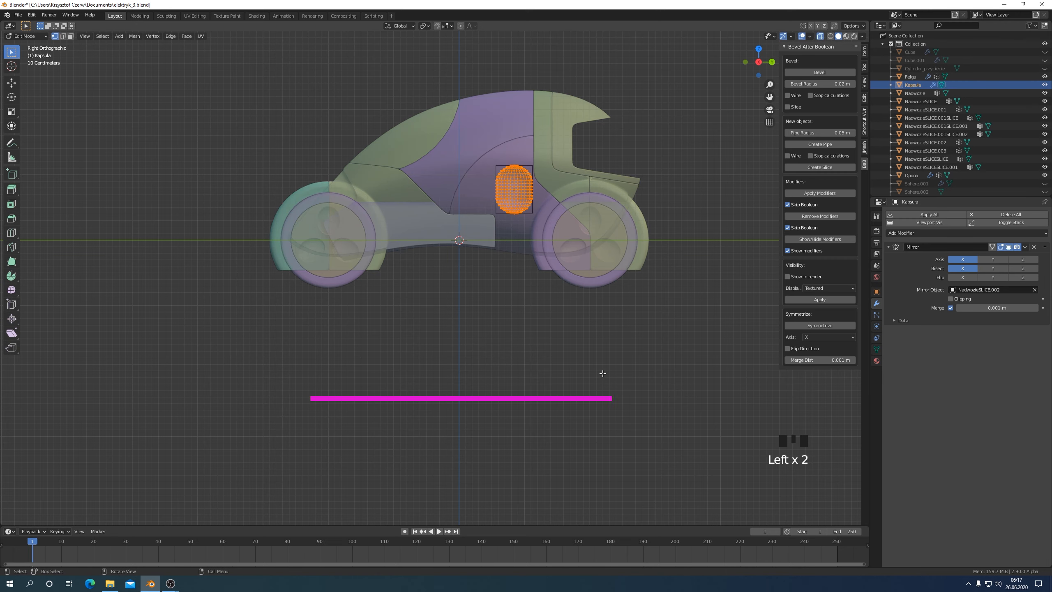
pyautogui.press('g')
pyautogui.click(547, 430)
pyautogui.press('r')
pyautogui.click(330, 328)
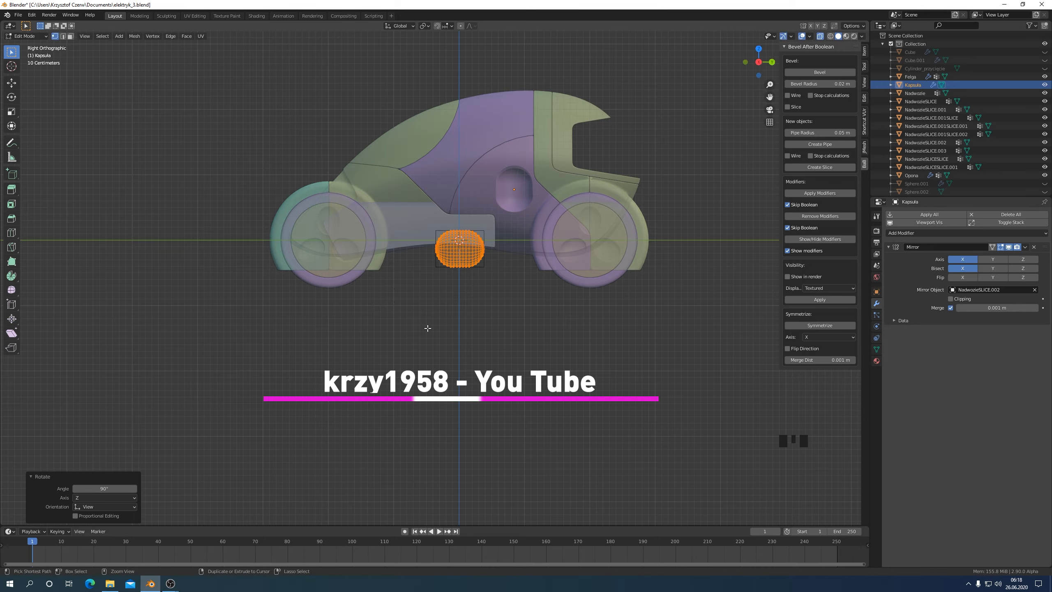
# Step: Turn X-ray off and position the Kapsula mesh against the lower side panel, moving it along X and 0.16975 m along Z
pyautogui.moveTo(332, 327); pyautogui.dragTo(613, 371, button='middle')
pyautogui.click(568, 328)
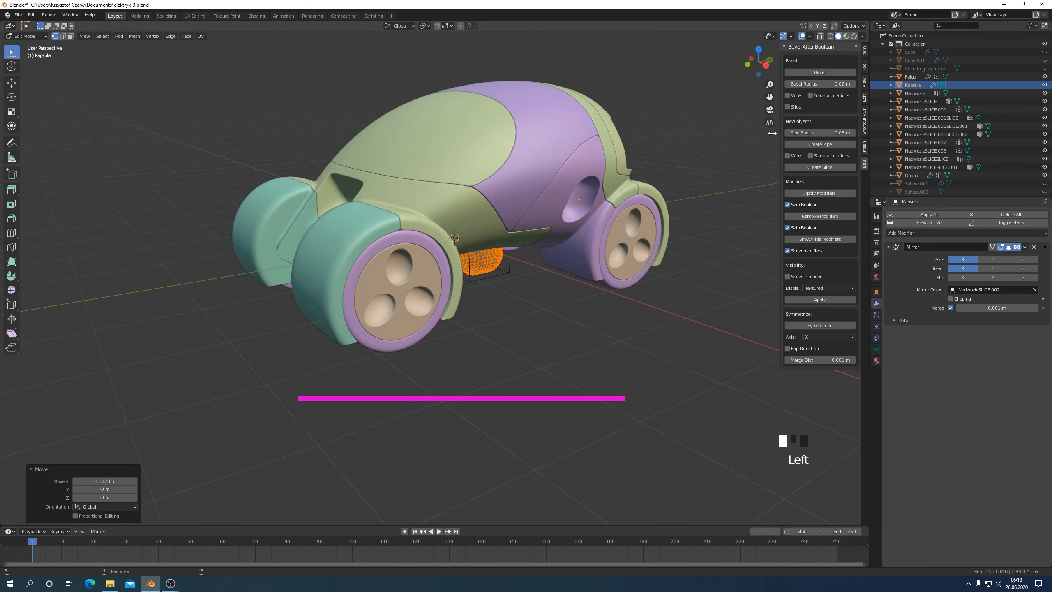
pyautogui.moveTo(568, 328); pyautogui.dragTo(551, 399, button='middle')
pyautogui.click(522, 282)
pyautogui.press('KP_3')
pyautogui.click(534, 371)
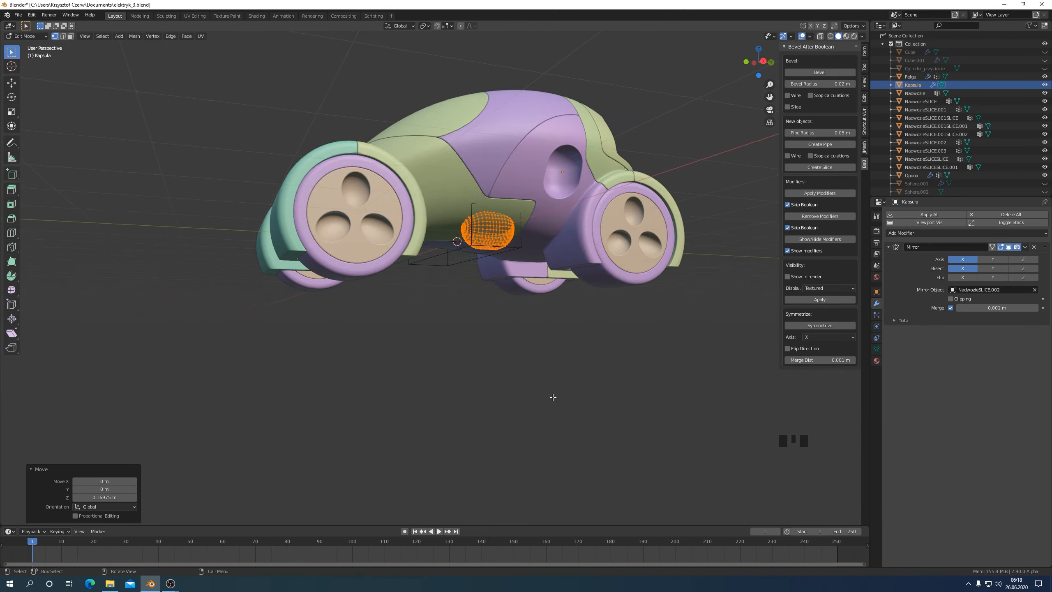
pyautogui.press('KP_3')
# Step: Return to Object Mode and subtract Kapsula from NadwozieSLICE with a Brush Boolean Difference
pyautogui.press('Tab')
pyautogui.keyDown('shift'); pyautogui.click(420, 210); pyautogui.keyUp('shift')
pyautogui.hotkey('shift', 'ctrl', 'b')
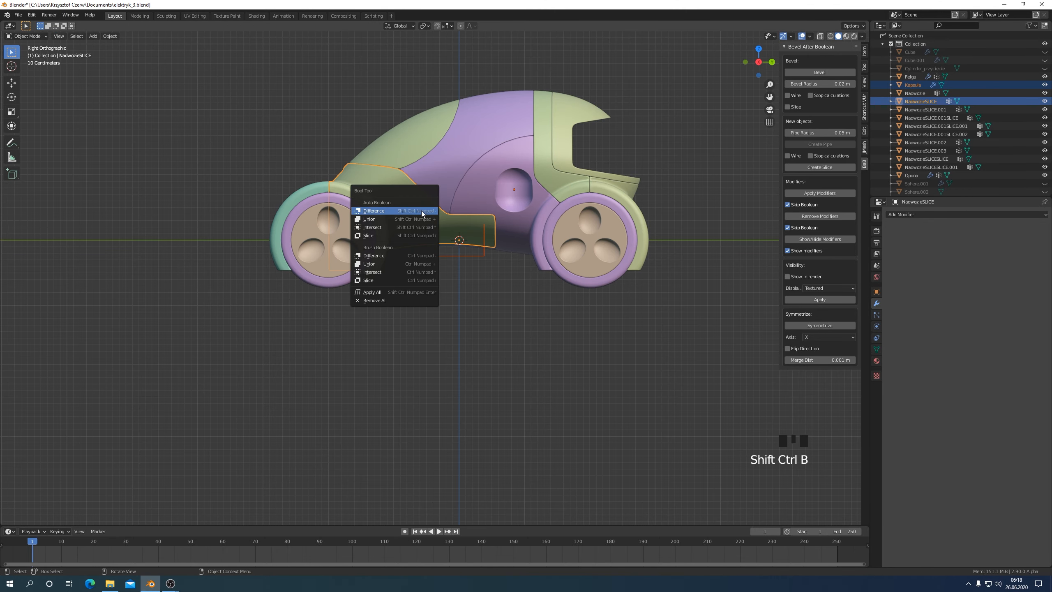
pyautogui.click(376, 256)
# Step: Bevel the capsule cut in NadwozieSLICE with a 0.02 m radius and Slice disabled
pyautogui.moveTo(377, 257); pyautogui.dragTo(455, 279, button='middle')
pyautogui.click(820, 72)
pyautogui.moveTo(745, 145); pyautogui.dragTo(422, 347, button='middle')
pyautogui.press('KP_1')
pyautogui.press('KP_1')
pyautogui.scroll(1, 422, 344)
pyautogui.press('Tab')
pyautogui.click(520, 319)
pyautogui.press('Tab')
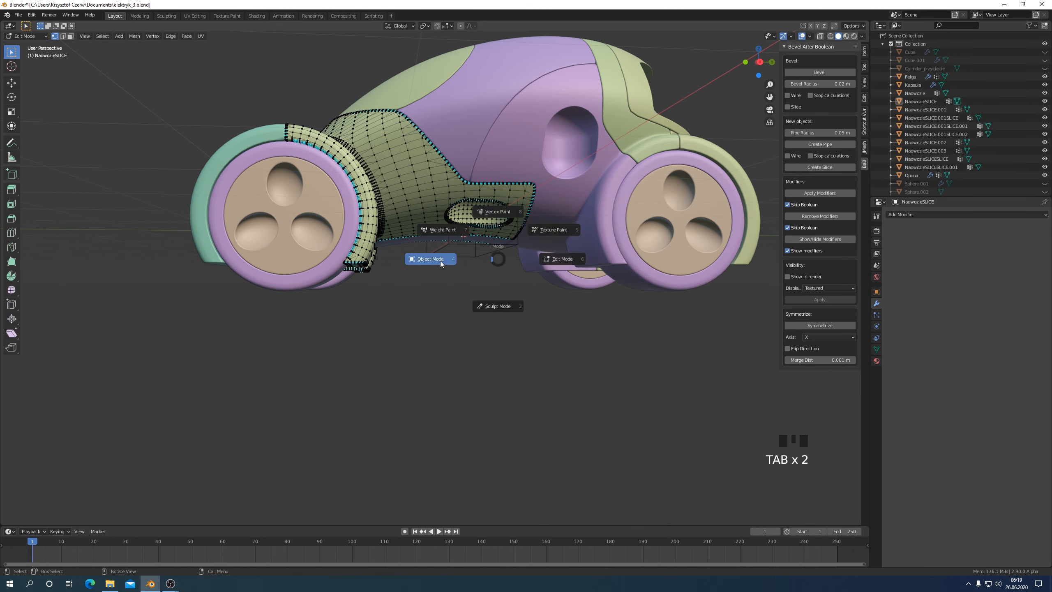
pyautogui.click(435, 259)
# Step: Move the Kapsula mesh in Edit Mode to the upper rear side of the Nadwozie body panel
pyautogui.click(452, 257)
pyautogui.press('KP_3')
pyautogui.press('Tab')
pyautogui.click(542, 340)
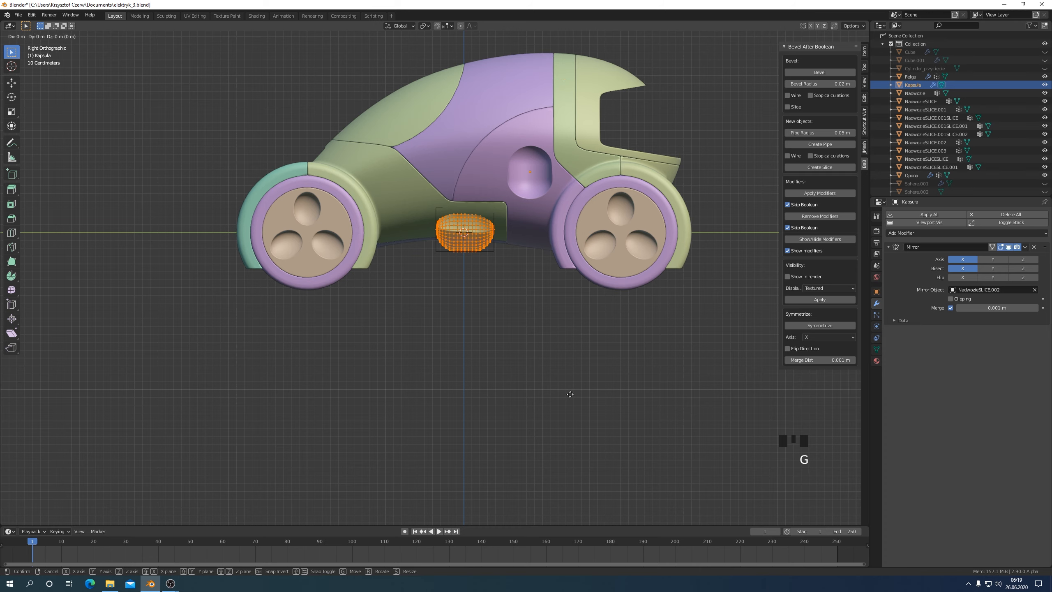
pyautogui.click(649, 240)
pyautogui.press('KP_1')
pyautogui.moveTo(648, 240); pyautogui.dragTo(517, 217, button='middle')
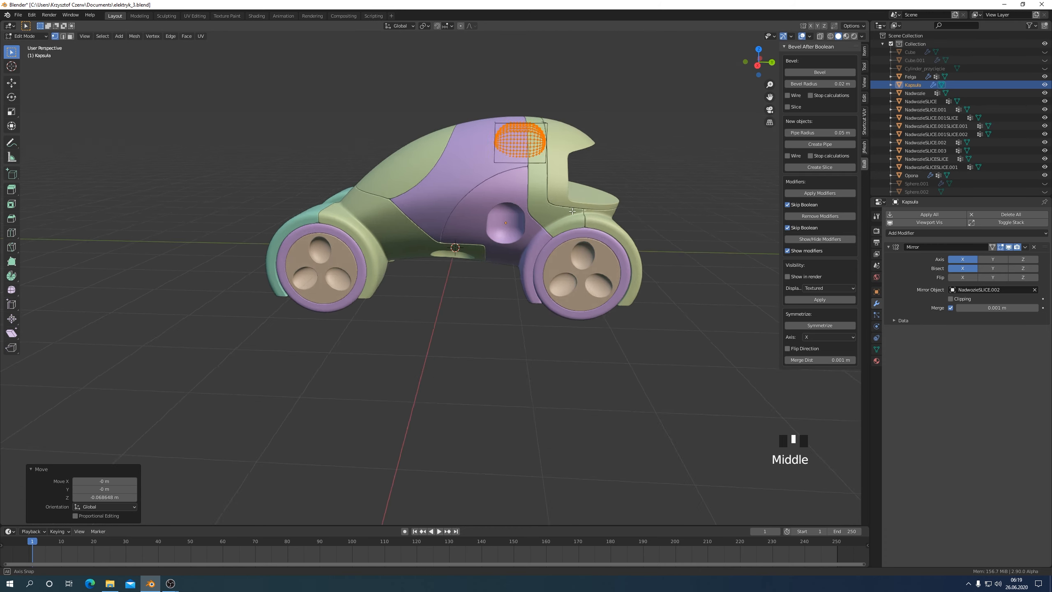
# Step: Return to Object Mode and subtract Kapsula from the Nadwozie panel with a Brush Boolean Difference
pyautogui.press('Tab')
pyautogui.click(517, 217)
pyautogui.keyDown('shift'); pyautogui.click(489, 143); pyautogui.keyUp('shift')
pyautogui.hotkey('shift', 'ctrl', 'b')
pyautogui.click(441, 191)
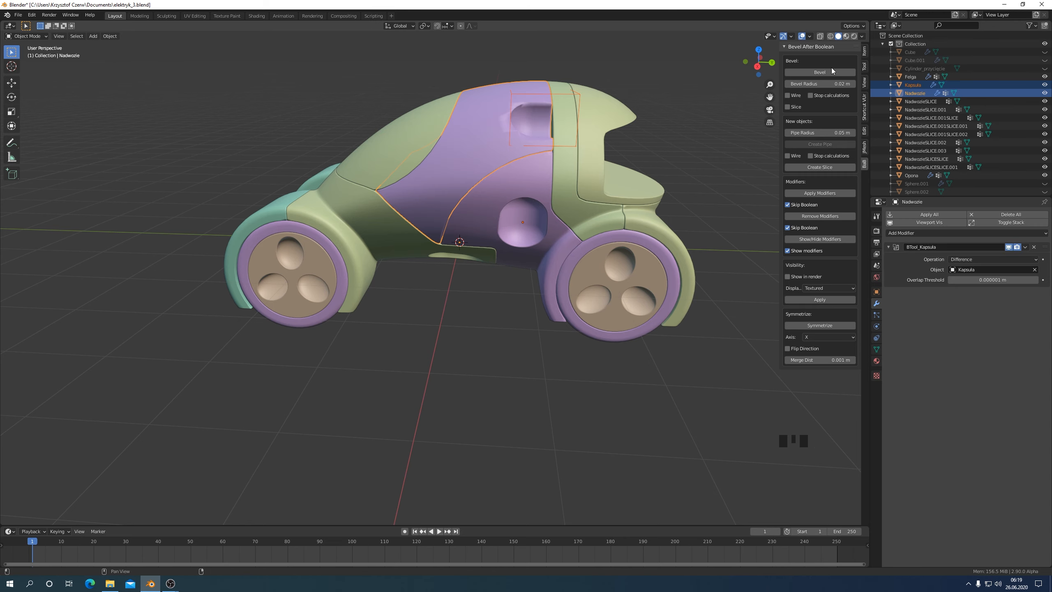
# Step: Bevel the upper capsule cut in Nadwozie with a 0.02 m radius and Slice disabled
pyautogui.click(820, 72)
pyautogui.moveTo(679, 187)
pyautogui.mouseDown(button='middle')
pyautogui.moveTo(866, 184)
pyautogui.moveTo(669, 167)
pyautogui.moveTo(676, 312)
pyautogui.moveTo(615, 312)
pyautogui.mouseUp(button='middle')
pyautogui.press('KP_3')
pyautogui.press('KP_3')
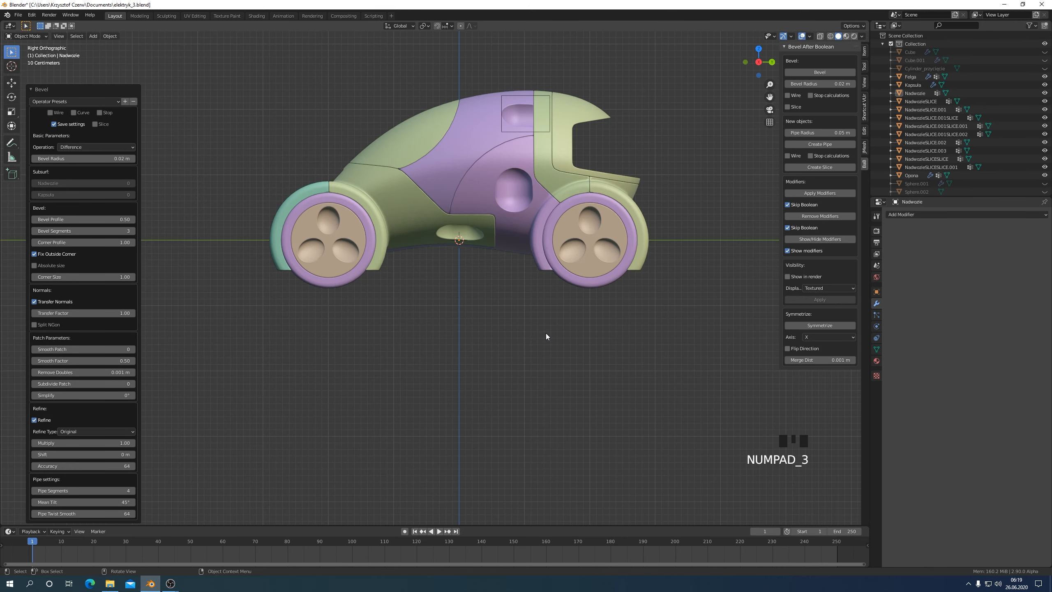
pyautogui.moveTo(547, 333); pyautogui.dragTo(639, 376, button='middle')
pyautogui.press('KP_3')
# Step: Scale the Kapsula mesh uniformly to 0.700 in Edit Mode
pyautogui.press('Tab')
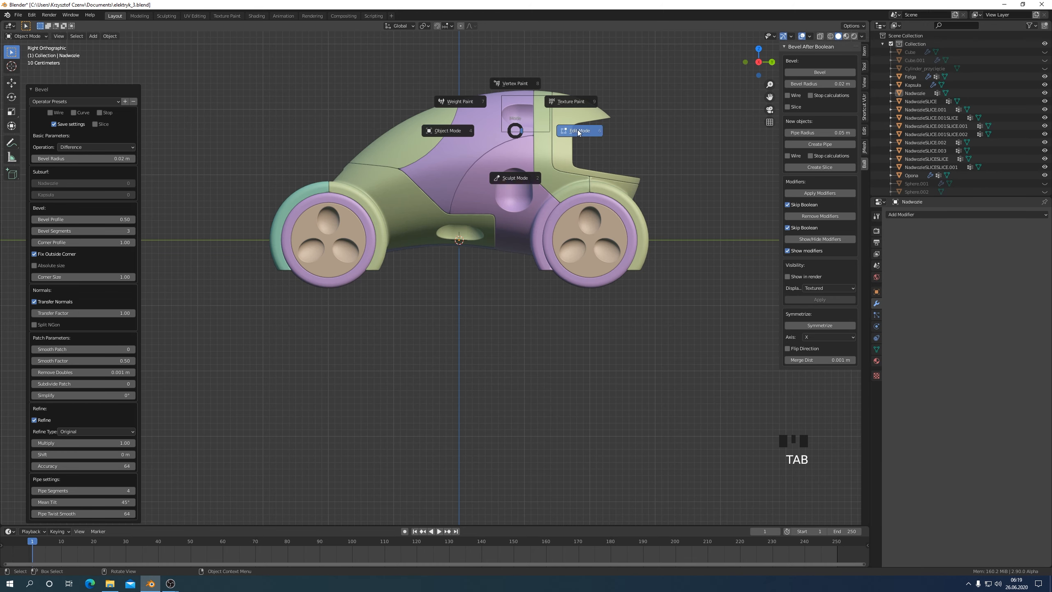
pyautogui.press('Tab')
pyautogui.click(548, 131)
pyautogui.press('Tab')
pyautogui.press('s')
pyautogui.click(649, 182)
# Step: Move the Kapsula mesh in Edit Mode to the front of the body, just above the front wheels
pyautogui.press('g')
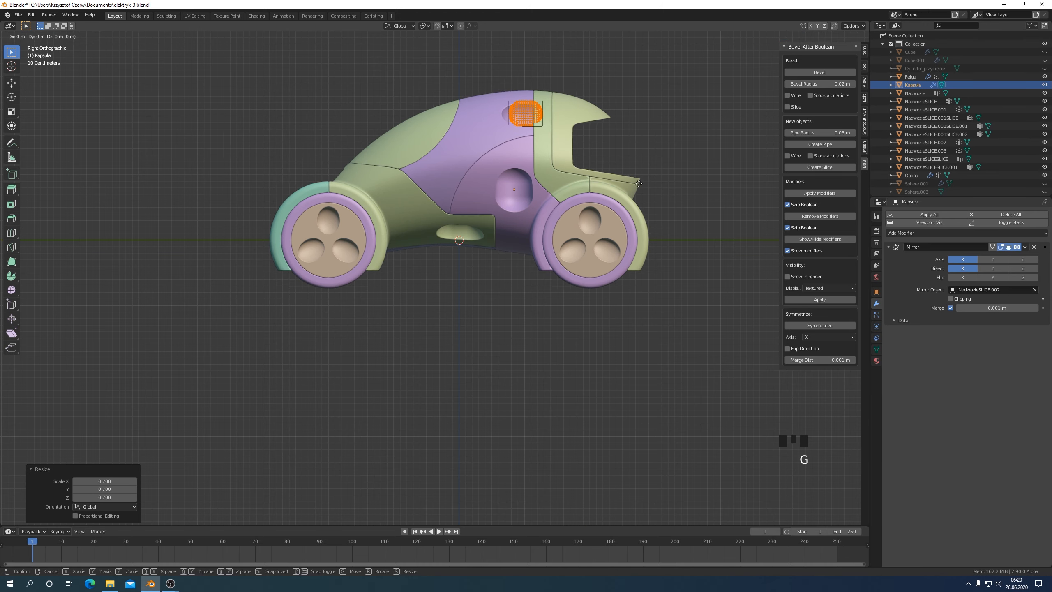
pyautogui.click(467, 243)
pyautogui.moveTo(467, 243); pyautogui.dragTo(622, 315, button='middle')
pyautogui.press('g')
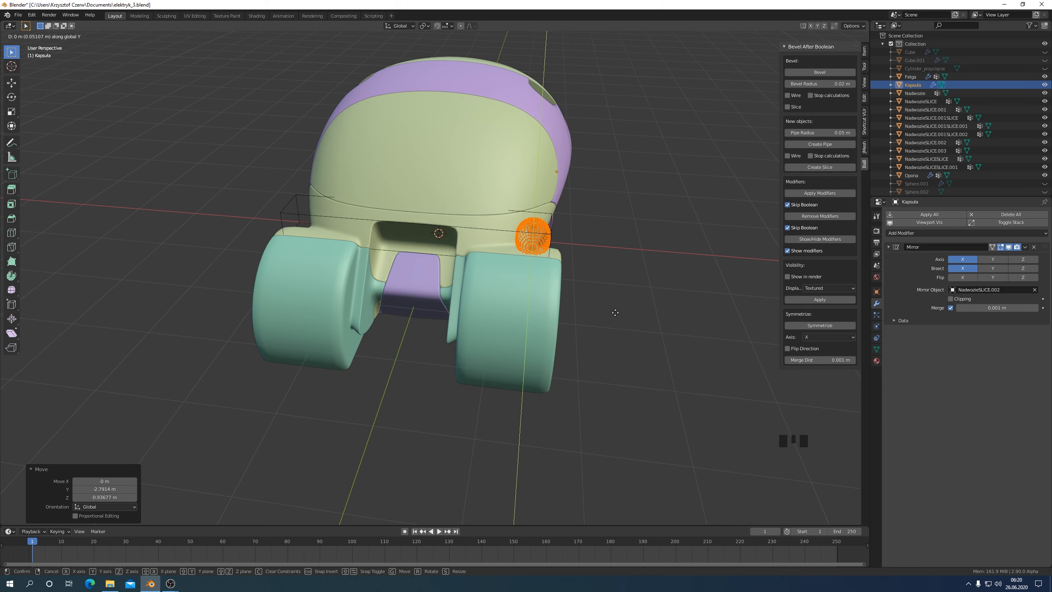
pyautogui.press('KP_3')
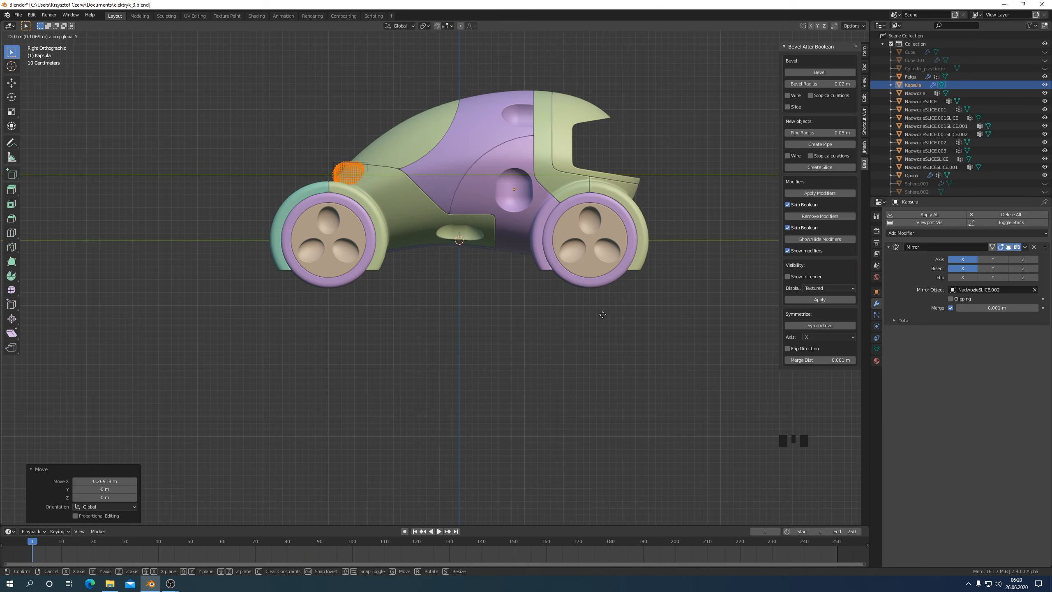
pyautogui.click(603, 315)
pyautogui.moveTo(603, 316); pyautogui.dragTo(575, 364, button='middle')
pyautogui.press('KP_3')
pyautogui.press('KP_3')
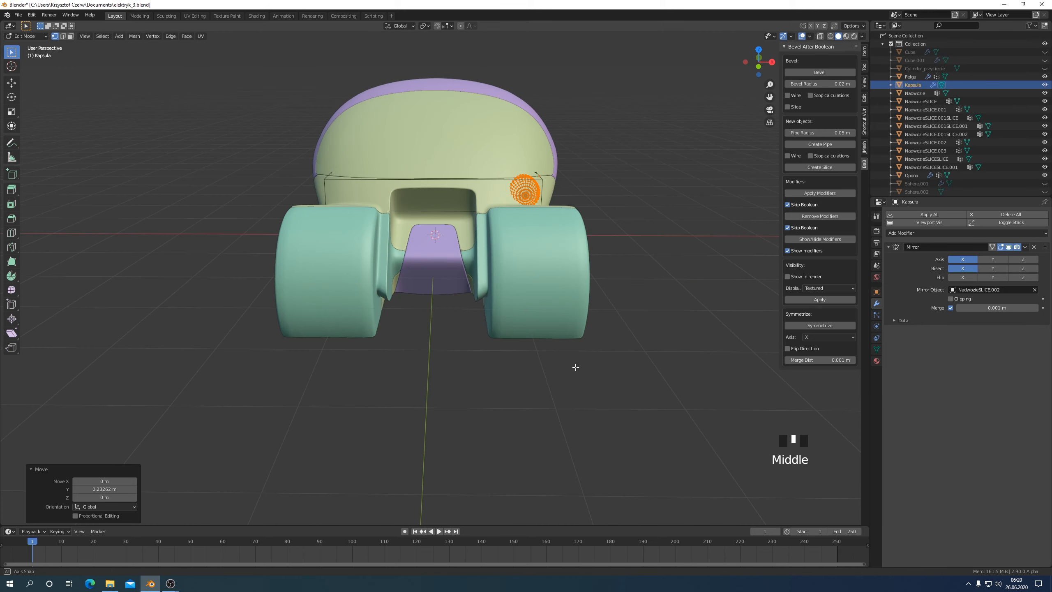
# Step: Align the Kapsula mesh with the front recess between the wheels and adjust its depth along Y
pyautogui.press('KP_1')
pyautogui.click(565, 277)
pyautogui.moveTo(565, 277); pyautogui.dragTo(516, 191, button='middle')
pyautogui.scroll(2, 578, 343)
pyautogui.press('g')
pyautogui.press('y')
# Step: Join Kapsula to the NadwozieSLICE front panel with a Brush Boolean Union and bevel the joint with a 0.02 m radius
pyautogui.press('Tab')
pyautogui.click(517, 187)
pyautogui.hotkey('ctrl', 'shift', 'b')
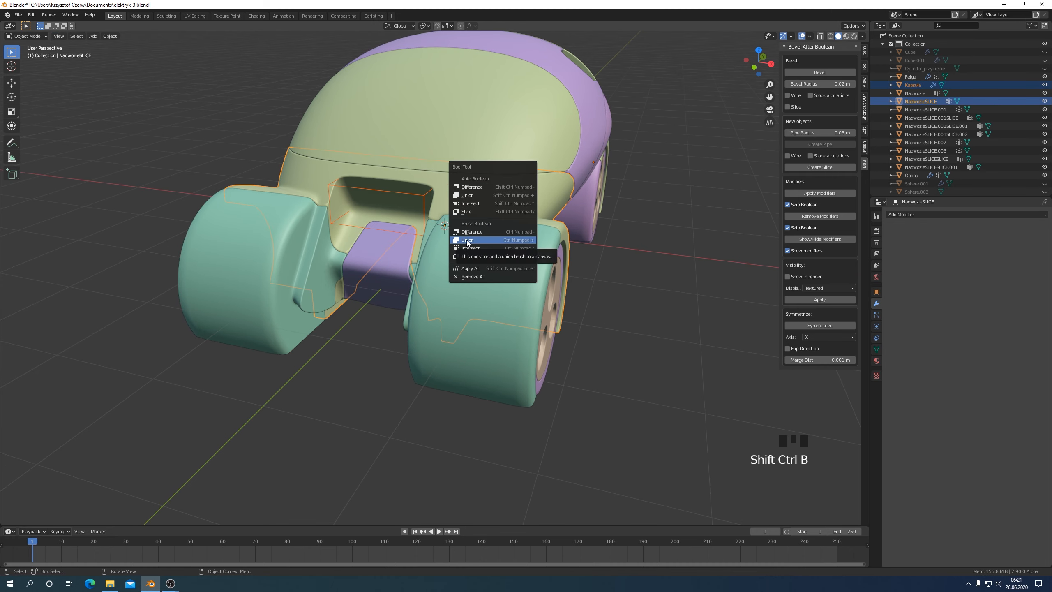
pyautogui.moveTo(489, 247); pyautogui.dragTo(496, 233, button='middle')
pyautogui.click(818, 73)
pyautogui.moveTo(741, 137); pyautogui.dragTo(470, 339, button='middle')
# Step: Move the Kapsula mesh in Edit Mode about 4.54 m along Y to the car's rear and lower it about 0.25 m
pyautogui.click(309, 206)
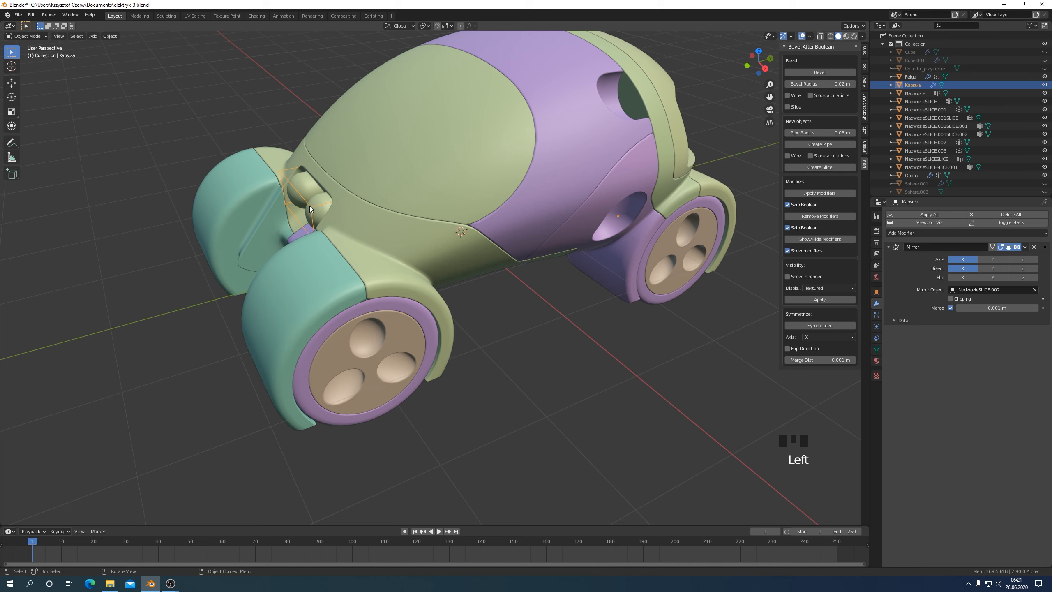
pyautogui.press('Tab')
pyautogui.press('KP_3')
pyautogui.press('g')
pyautogui.click(718, 196)
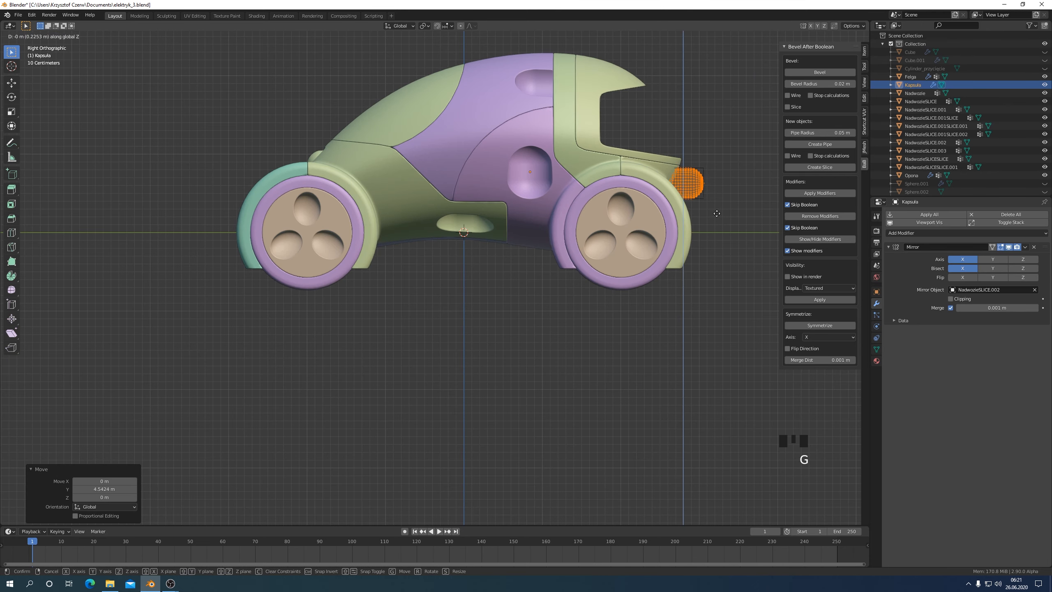
pyautogui.click(716, 213)
# Step: Shrink the Kapsula mesh and position it on the rear panel between the rear wheels
pyautogui.moveTo(716, 213); pyautogui.dragTo(663, 215, button='middle')
pyautogui.press('KP_3')
pyautogui.press('ctrl+KP_1')
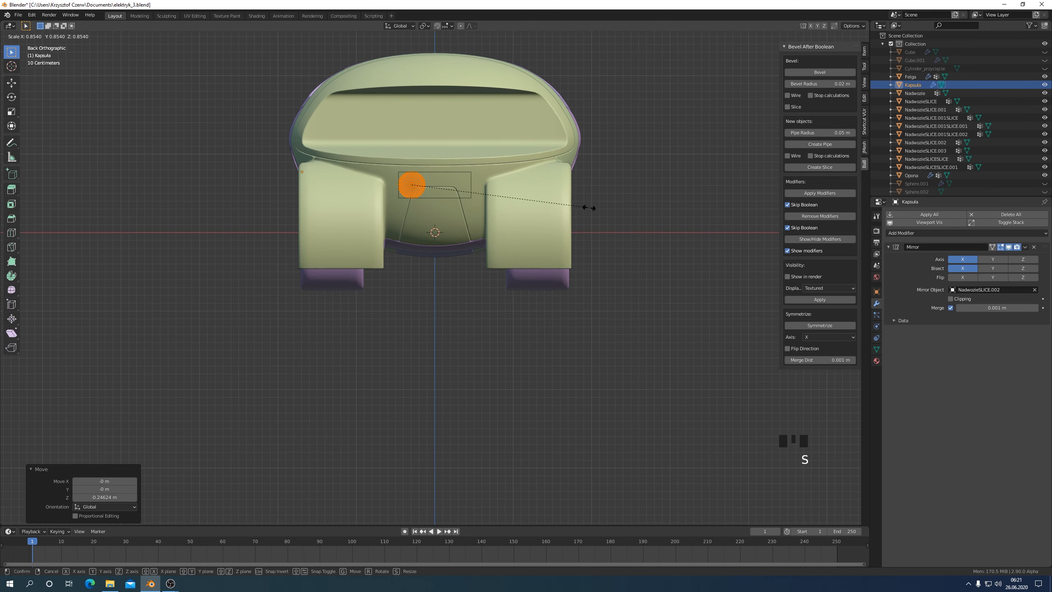
pyautogui.press('g')
pyautogui.moveTo(585, 249); pyautogui.dragTo(645, 306, button='middle')
pyautogui.click(653, 289)
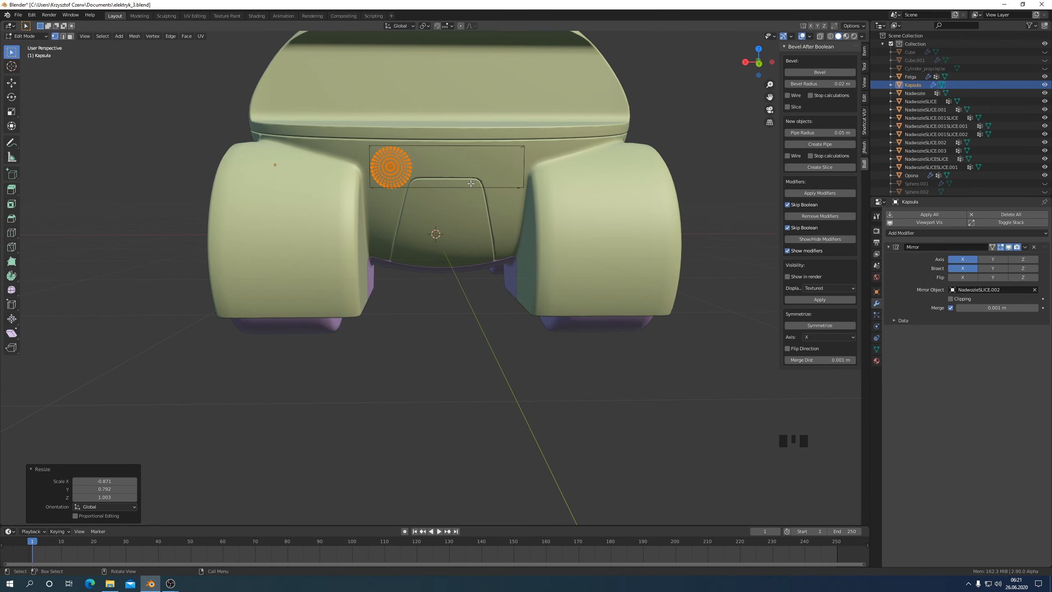
# Step: Join Kapsula to the NadwozieSLICE.001SLICE rear panel with a Brush Boolean Union and bevel the joint with a 0.02 m radius
pyautogui.click(432, 189)
pyautogui.keyDown('shift'); pyautogui.click(507, 207); pyautogui.keyUp('shift')
pyautogui.hotkey('shift', 'ctrl', 'b')
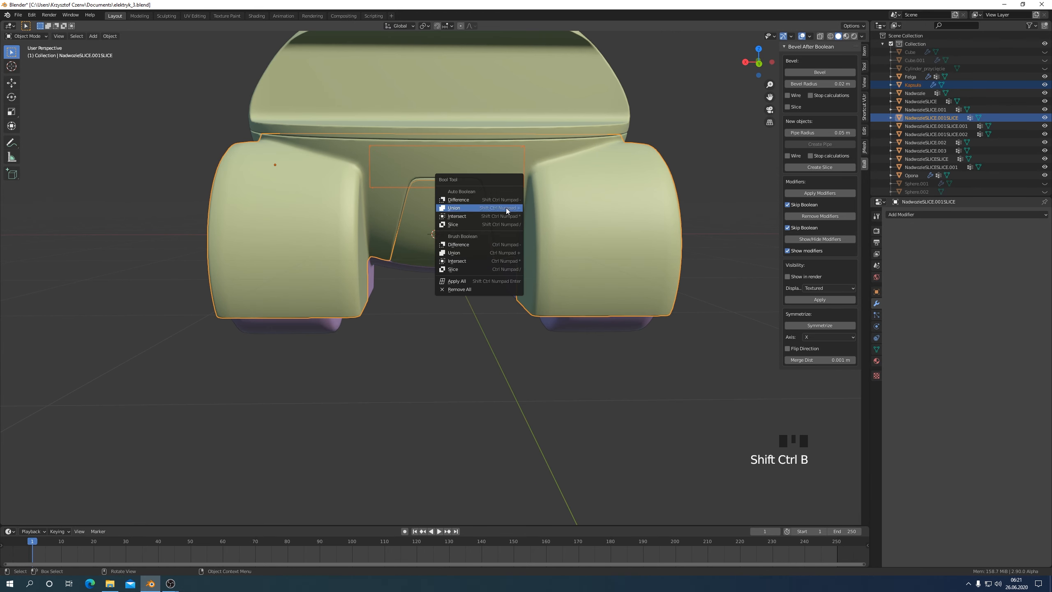
pyautogui.click(464, 255)
pyautogui.click(825, 74)
pyautogui.moveTo(580, 274); pyautogui.dragTo(609, 280, button='middle')
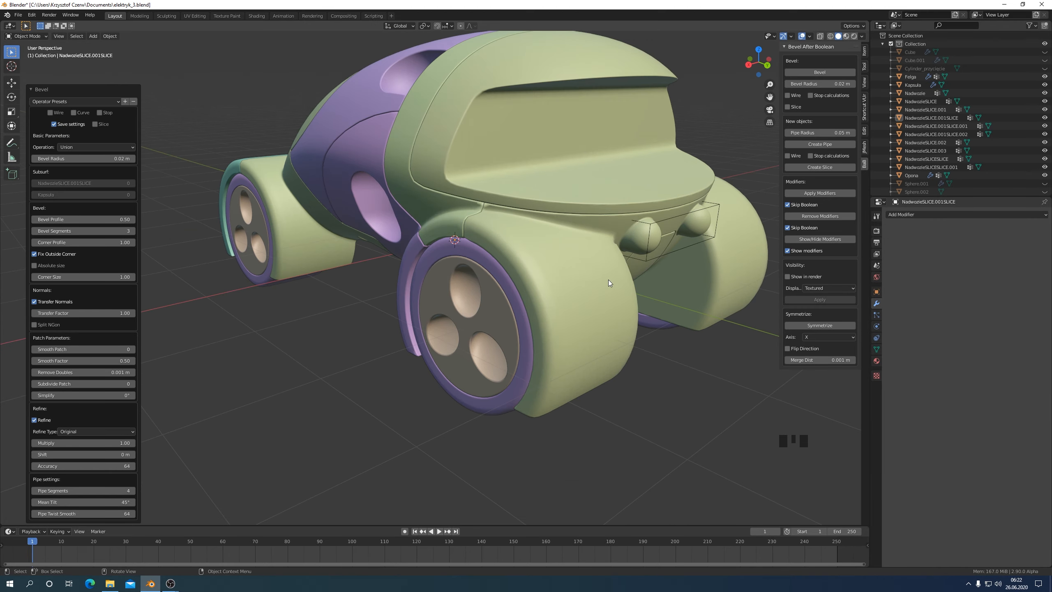
# Step: Hide the Kapsula object in the viewport
pyautogui.press('KP_1')
pyautogui.press('KP_3')
pyautogui.moveTo(561, 309); pyautogui.dragTo(456, 317, button='middle')
pyautogui.scroll(5, 456, 317)
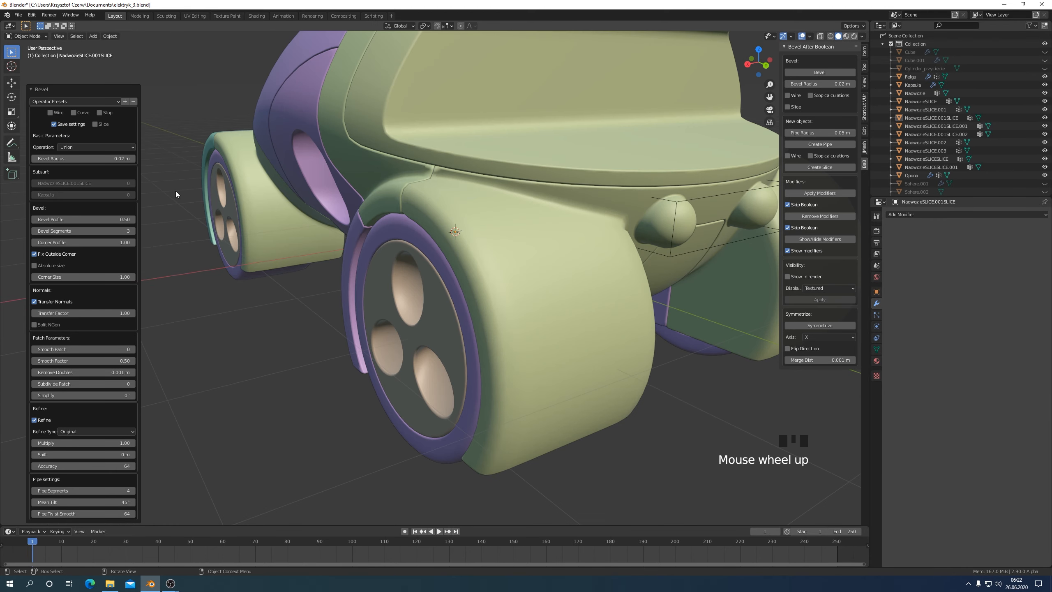
pyautogui.scroll(-6, 626, 276)
pyautogui.click(542, 267)
pyautogui.moveTo(542, 266); pyautogui.dragTo(621, 216, button='middle')
pyautogui.press('KP_3')
pyautogui.click(604, 411)
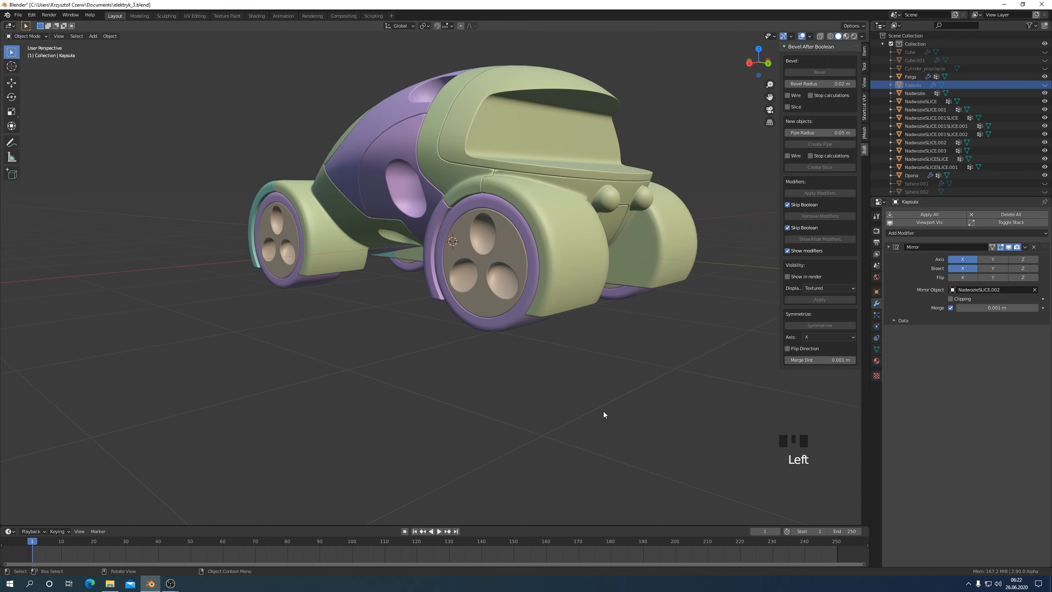
# Step: Examine the whole car and its front and rear lamp shapes from several angles
pyautogui.moveTo(603, 411); pyautogui.dragTo(465, 278, button='middle')
pyautogui.press('KP_1')
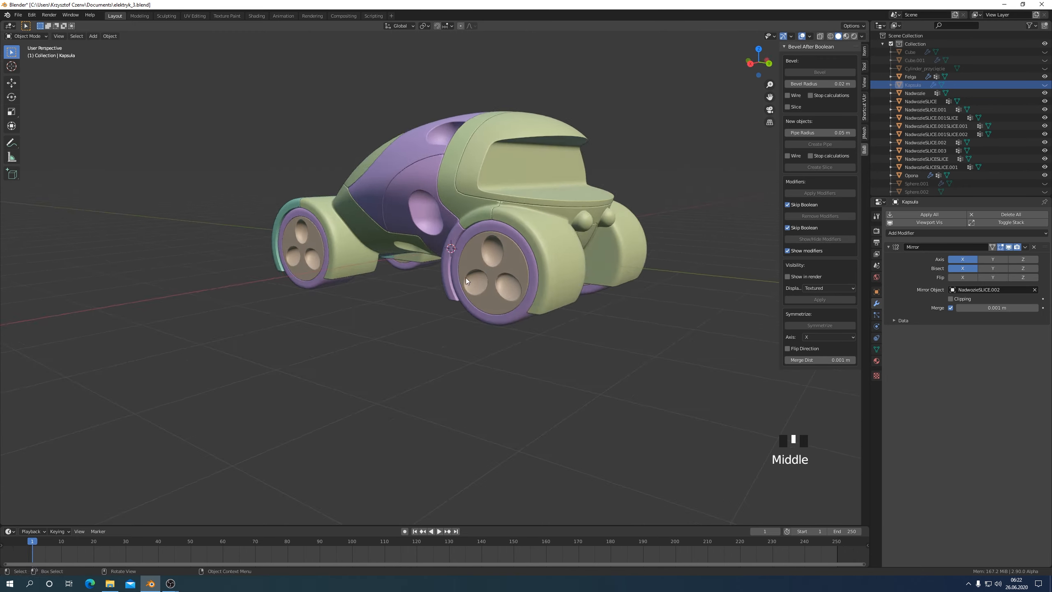
pyautogui.press('KP_1')
pyautogui.moveTo(569, 286); pyautogui.dragTo(581, 222, button='middle')
pyautogui.press('KP_1')
pyautogui.press('KP_3')
pyautogui.press('KP_1')
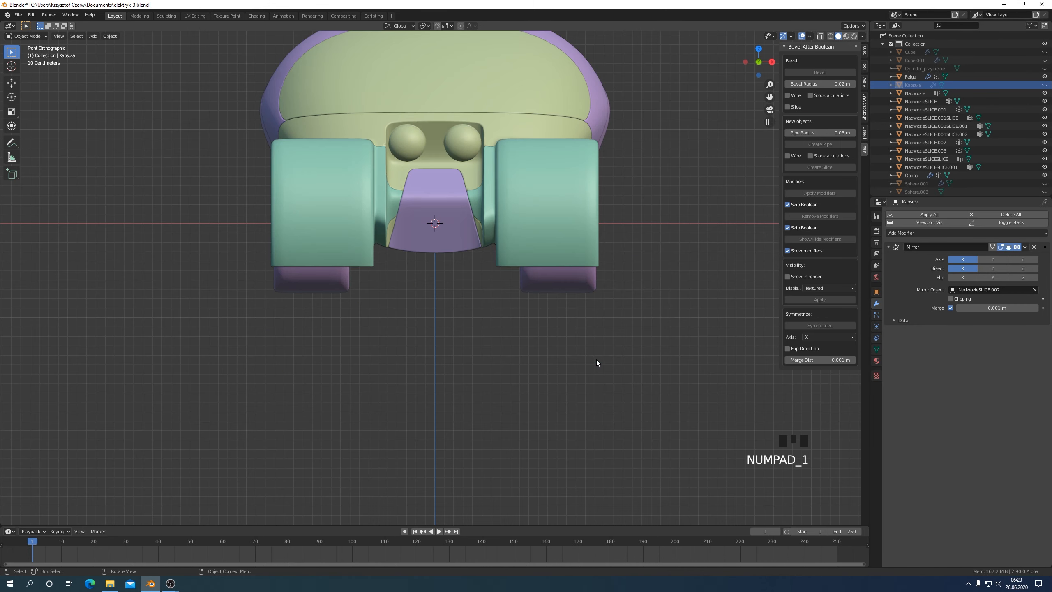
pyautogui.scroll(-3, 547, 340)
pyautogui.moveTo(627, 314); pyautogui.dragTo(582, 339, button='middle')
pyautogui.press('KP_1')
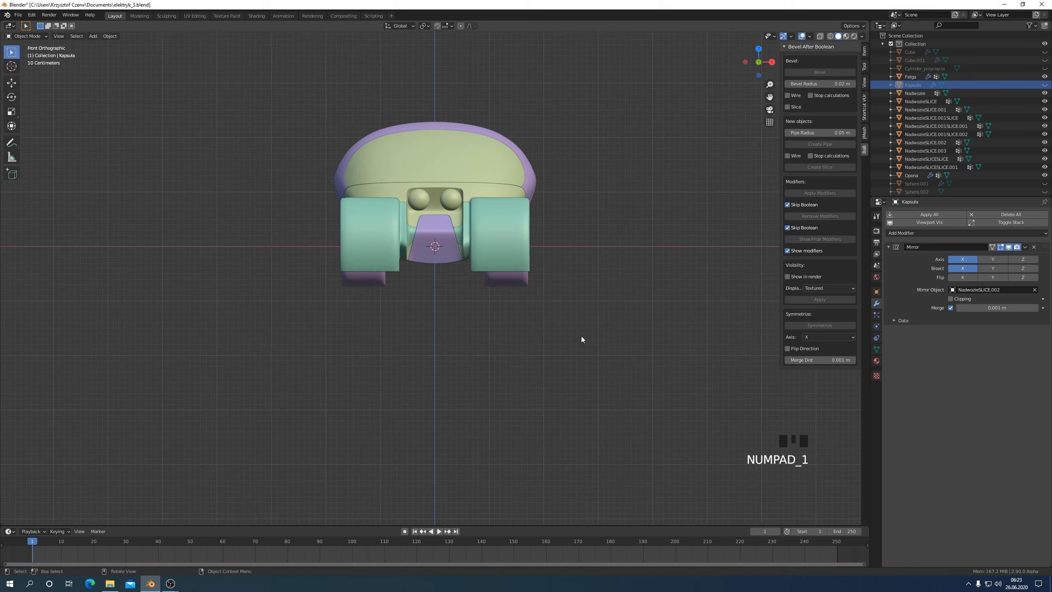
# Step: Unhide the Cube object and move it beside the upper body, shifting it about 0.78 m along Y
pyautogui.click(1011, 52)
pyautogui.press('g')
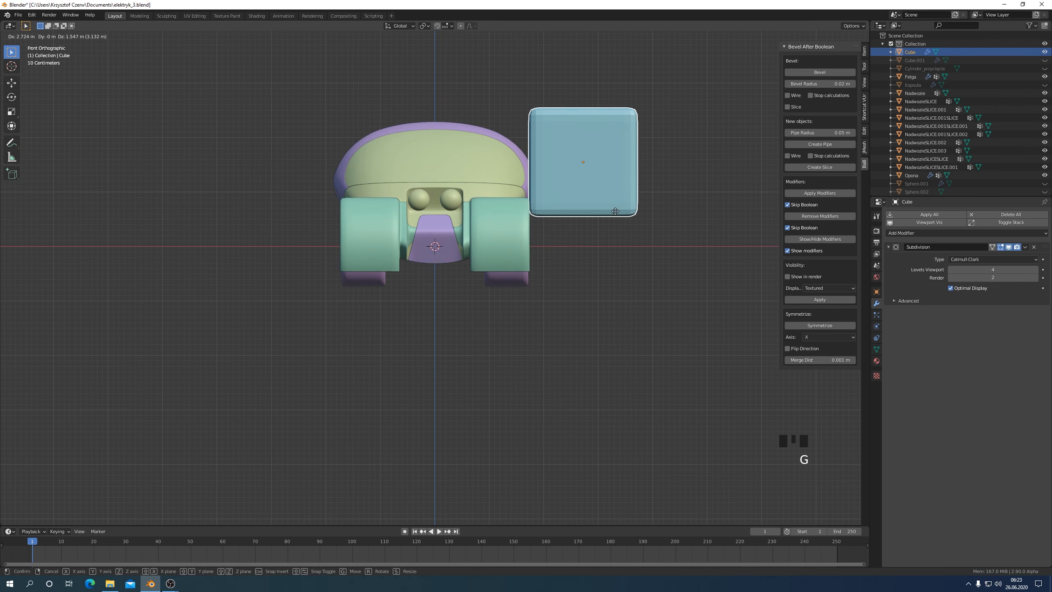
pyautogui.click(615, 203)
pyautogui.moveTo(616, 204); pyautogui.dragTo(718, 390, button='middle')
pyautogui.click(563, 314)
pyautogui.press('KP_4')
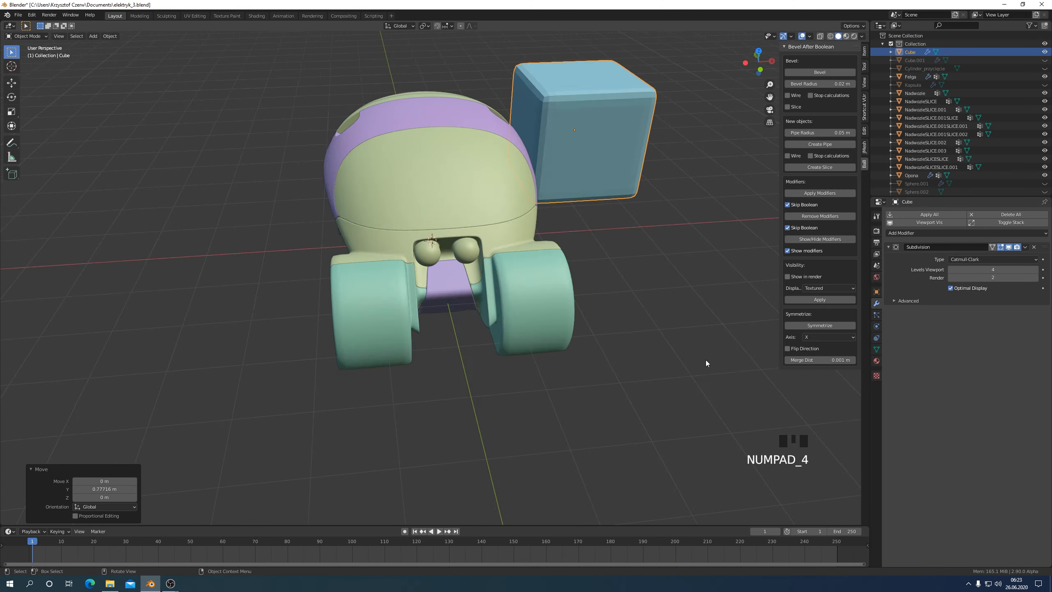
# Step: Lower the Cube about 0.26 m along Z beside the body
pyautogui.press('KP_1')
pyautogui.press('g')
pyautogui.press('z')
pyautogui.moveTo(639, 306); pyautogui.dragTo(633, 337, button='middle')
pyautogui.press('KP_1')
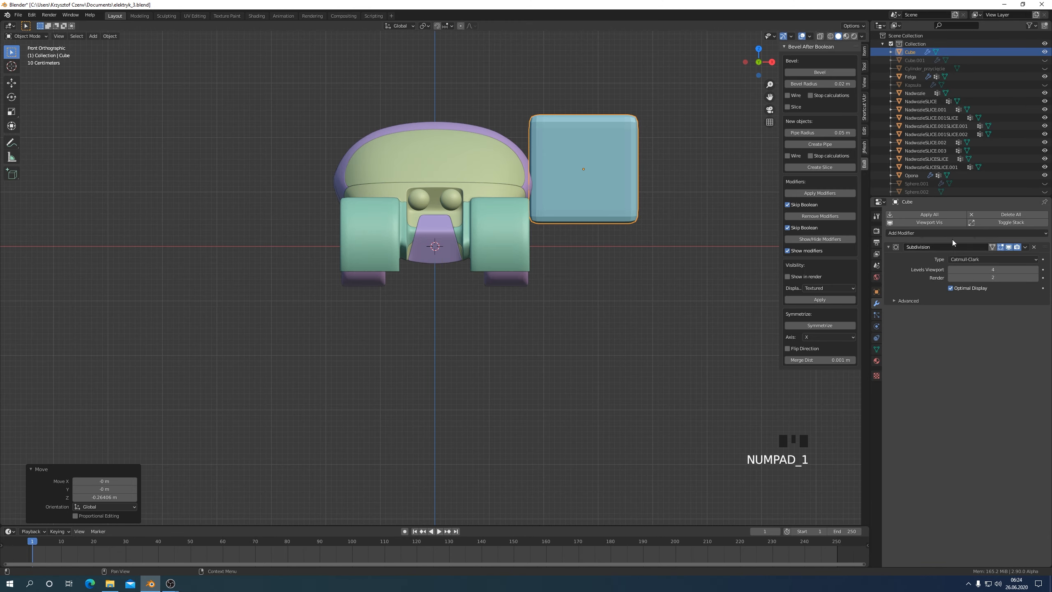
# Step: Add a Mirror modifier to the Cube on the X axis with X Bisect enabled and Nadwozie as mirror object
pyautogui.click(940, 233)
pyautogui.click(883, 315)
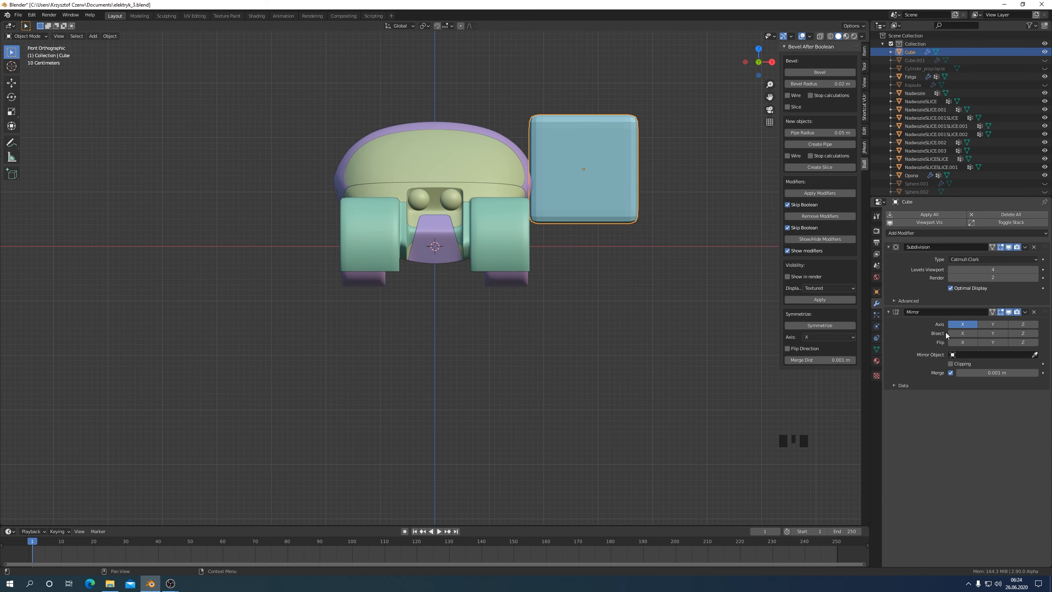
pyautogui.moveTo(450, 123); pyautogui.dragTo(637, 329, button='middle')
# Step: Subtract the mirrored Cube from the Nadwozie panel with a Brush Boolean Difference and preview the bevel, stopping its calculation
pyautogui.keyDown('shift'); pyautogui.click(514, 147); pyautogui.keyUp('shift')
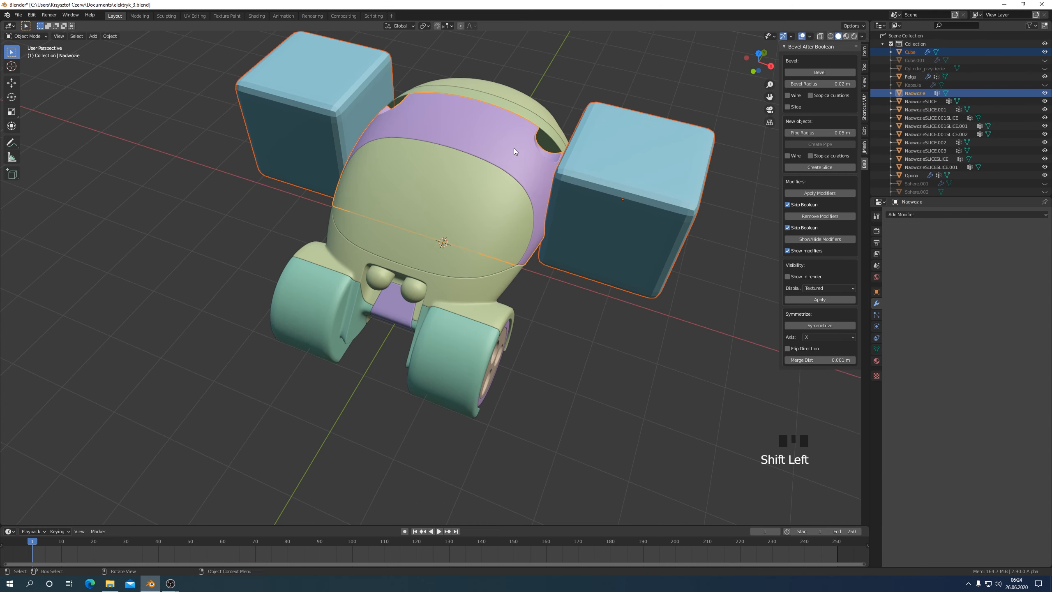
pyautogui.hotkey('shift', 'ctrl', 'b')
pyautogui.click(485, 185)
pyautogui.moveTo(485, 186)
pyautogui.mouseDown(button='middle')
pyautogui.moveTo(435, 157)
pyautogui.moveTo(662, 158)
pyautogui.moveTo(554, 173)
pyautogui.moveTo(597, 207)
pyautogui.mouseUp(button='middle')
pyautogui.click(820, 72)
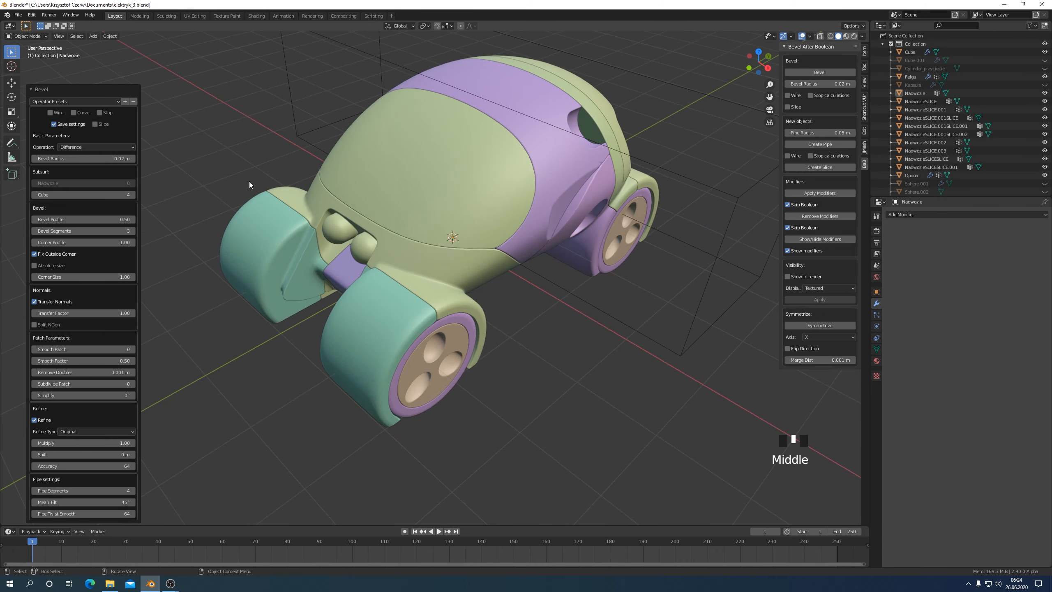
pyautogui.click(100, 113)
pyautogui.press('s')
pyautogui.click(686, 339)
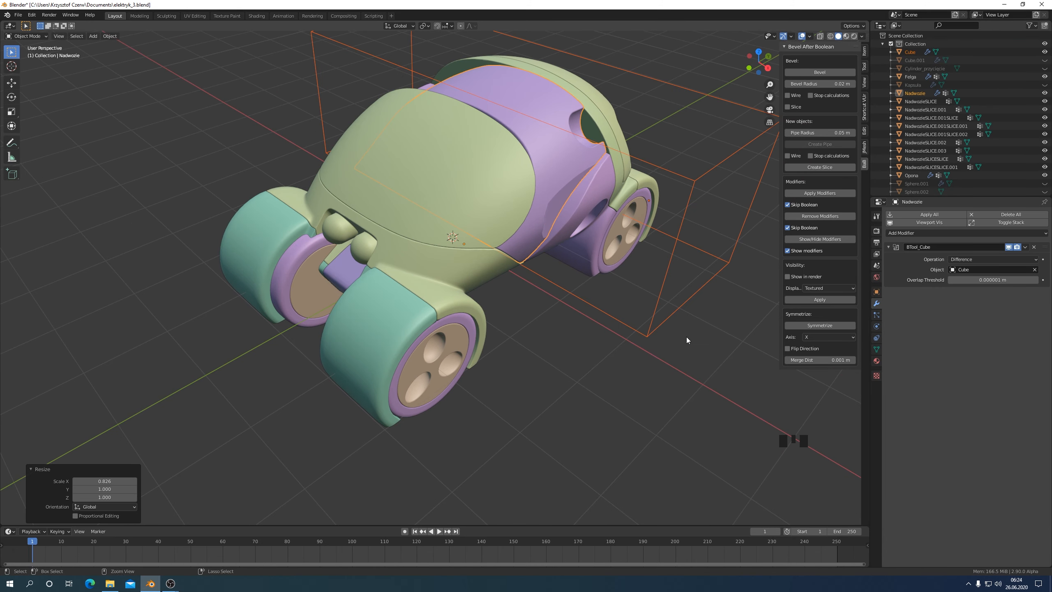
pyautogui.hotkey('ctrl', 'z')
# Step: Enlarge only the Cube cutter slightly
pyautogui.click(703, 296)
pyautogui.press('s')
pyautogui.click(736, 376)
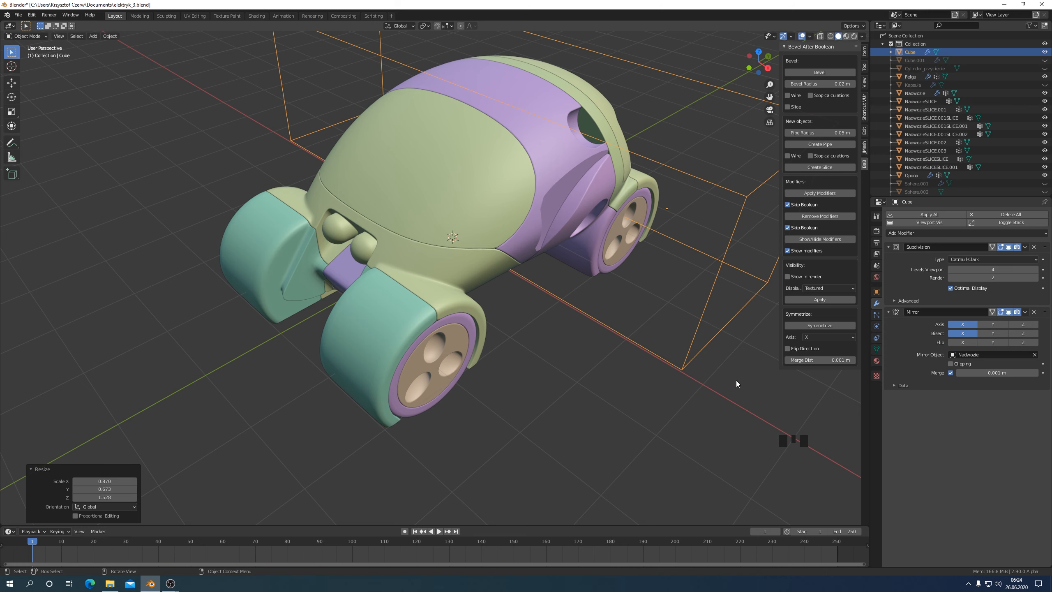
# Step: Bevel the Cube cuts in the Nadwozie panel with a 0.02 m radius
pyautogui.click(516, 126)
pyautogui.click(816, 72)
pyautogui.moveTo(671, 194); pyautogui.dragTo(639, 221, button='middle')
pyautogui.press('KP_1')
pyautogui.moveTo(679, 251); pyautogui.dragTo(583, 282, button='middle')
pyautogui.scroll(-2, 583, 281)
pyautogui.press('KP_1')
# Step: Move the Cube mesh in Edit Mode about 2.27 m forward along Y
pyautogui.click(607, 220)
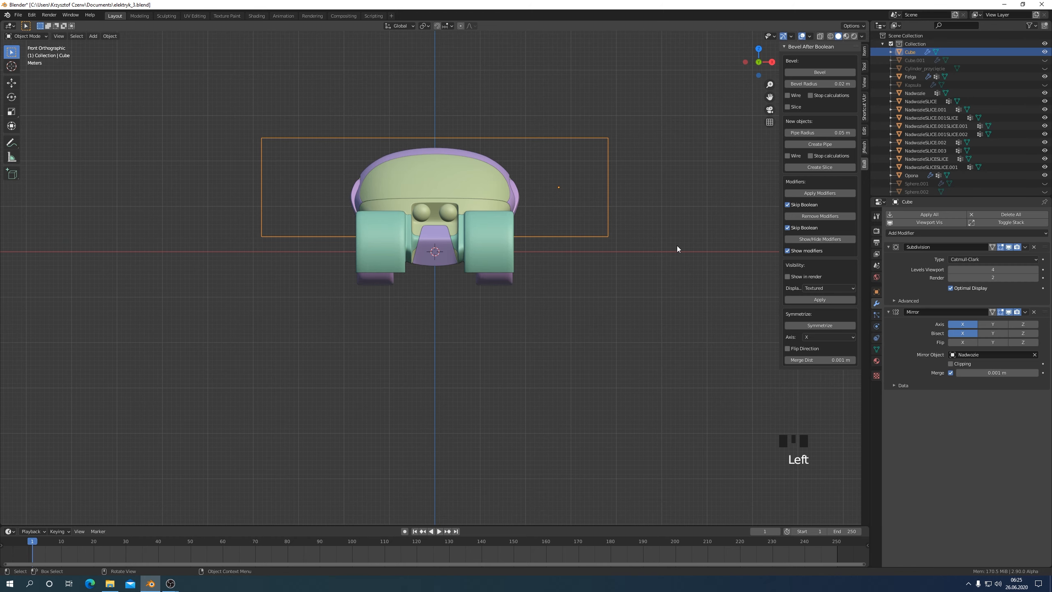
pyautogui.press('Tab')
pyautogui.moveTo(704, 263); pyautogui.dragTo(639, 240, button='middle')
pyautogui.press('g')
pyautogui.press('y')
pyautogui.click(495, 245)
pyautogui.moveTo(584, 259); pyautogui.dragTo(669, 275, button='middle')
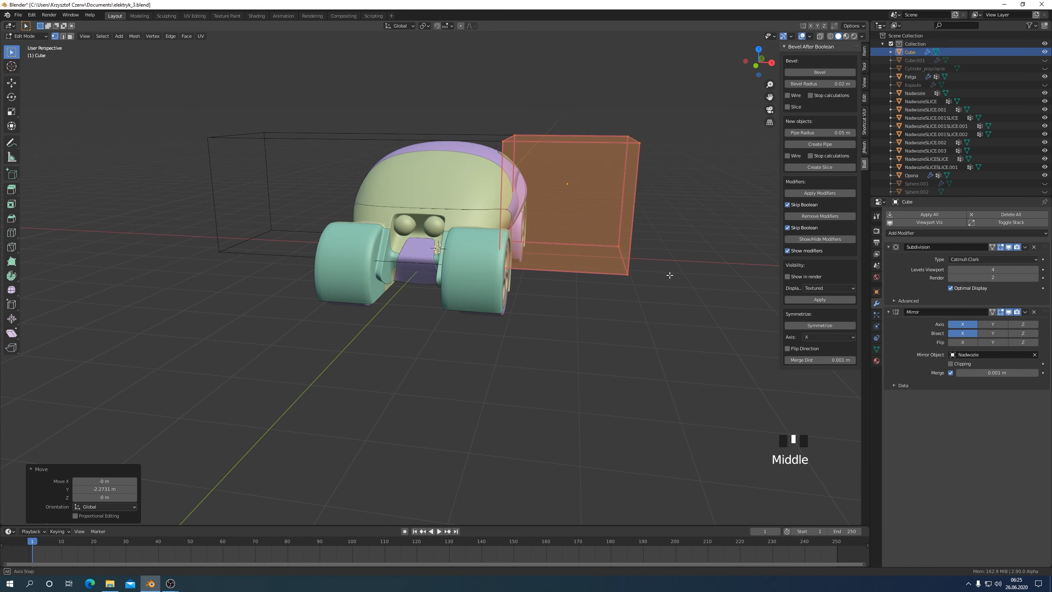
# Step: Raise the Cube mesh about 0.9 m and shift it along X so it overlaps the side of the windscreen panel
pyautogui.press('g')
pyautogui.press('x')
pyautogui.click(662, 284)
pyautogui.press('g')
pyautogui.press('z')
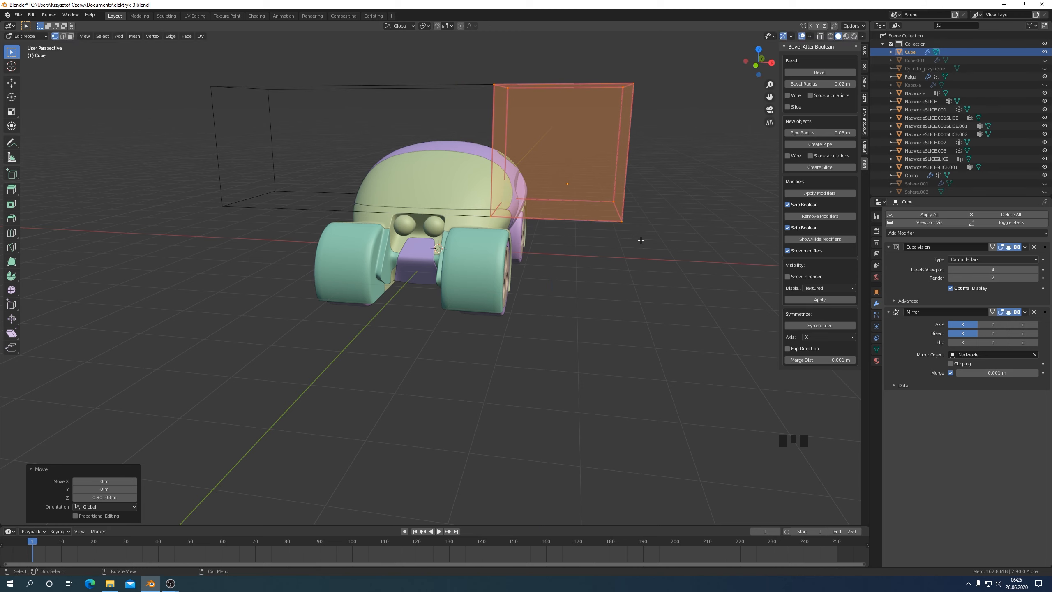
pyautogui.press('g')
pyautogui.press('x')
# Step: Subtract the Cube from the NadwozieSLICE.003 windscreen panel with a Brush Boolean Difference and preview a 0.02 m bevel
pyautogui.click(402, 204)
pyautogui.keyDown('shift'); pyautogui.click(586, 280); pyautogui.keyUp('shift')
pyautogui.hotkey('shift', 'ctrl', 'b')
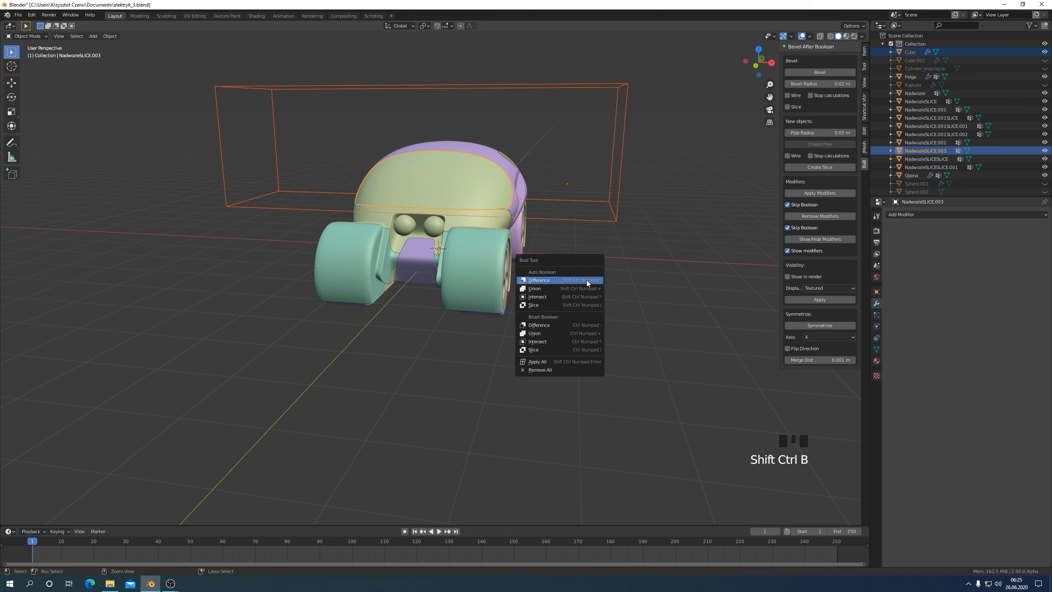
pyautogui.click(542, 324)
pyautogui.moveTo(542, 324); pyautogui.dragTo(636, 268, button='middle')
pyautogui.click(819, 72)
pyautogui.moveTo(497, 314); pyautogui.dragTo(462, 308, button='middle')
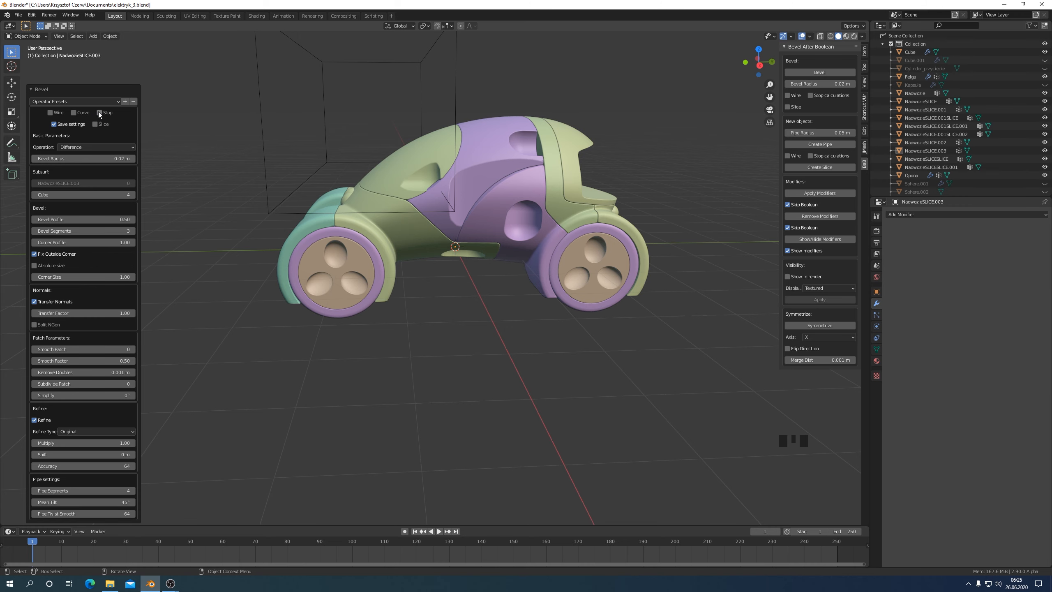
# Step: Move the Cube cutter rearward along Y and preview the NadwozieSLICE.003 bevel, stopping its calculation
pyautogui.click(452, 87)
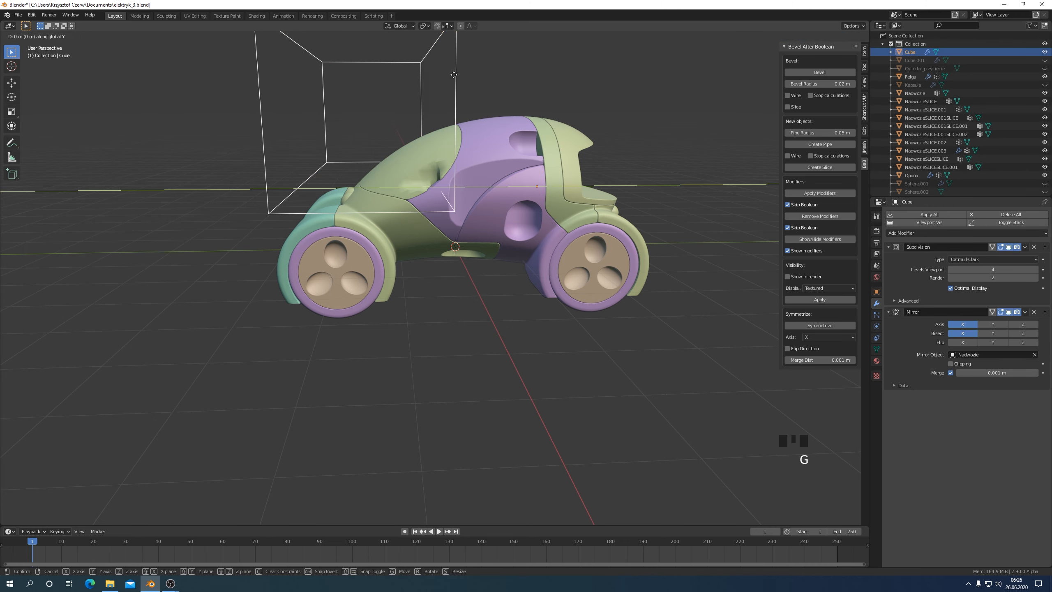
pyautogui.click(482, 83)
pyautogui.click(819, 72)
pyautogui.moveTo(536, 291); pyautogui.dragTo(533, 288, button='middle')
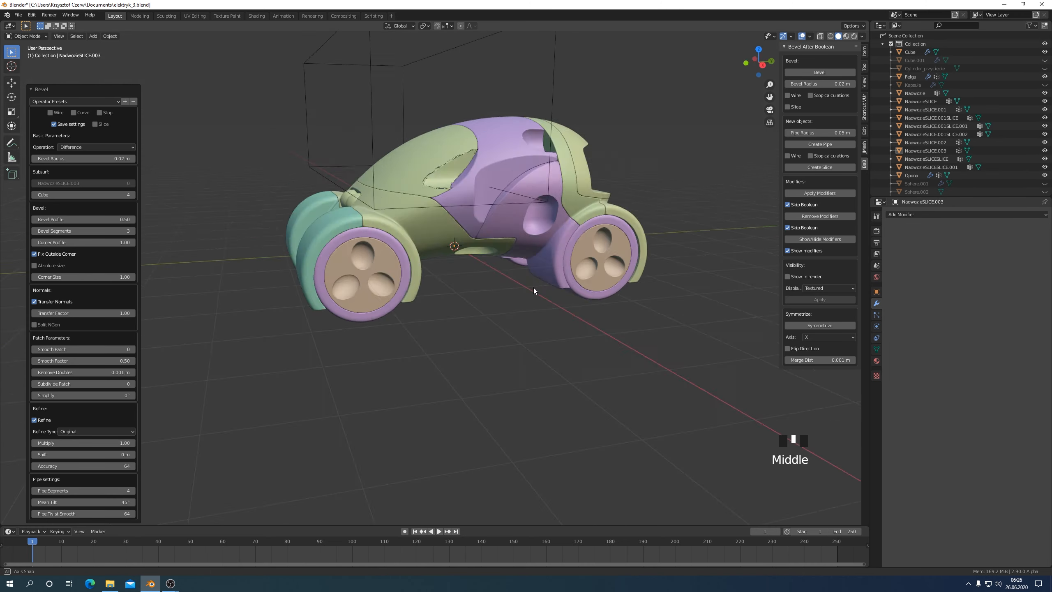
pyautogui.press('KP_3')
pyautogui.click(100, 112)
pyautogui.click(454, 88)
pyautogui.press('g')
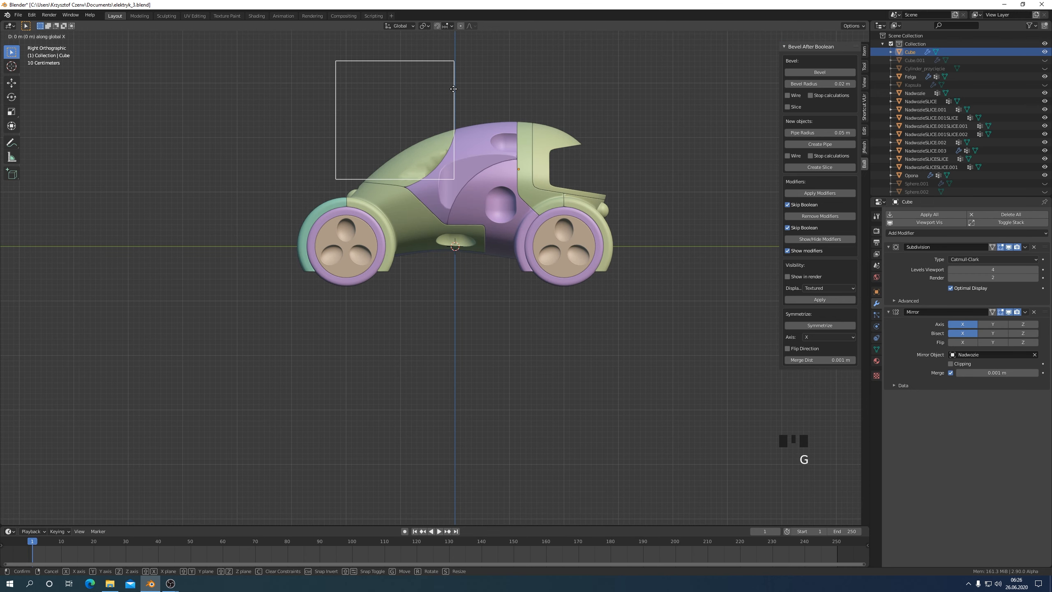
pyautogui.press('x')
pyautogui.click(457, 95)
pyautogui.hotkey('ctrl', 'z')
# Step: Move the Cube cutter about 0.23 m rearward along Y
pyautogui.click(454, 88)
pyautogui.press('g')
pyautogui.press('y')
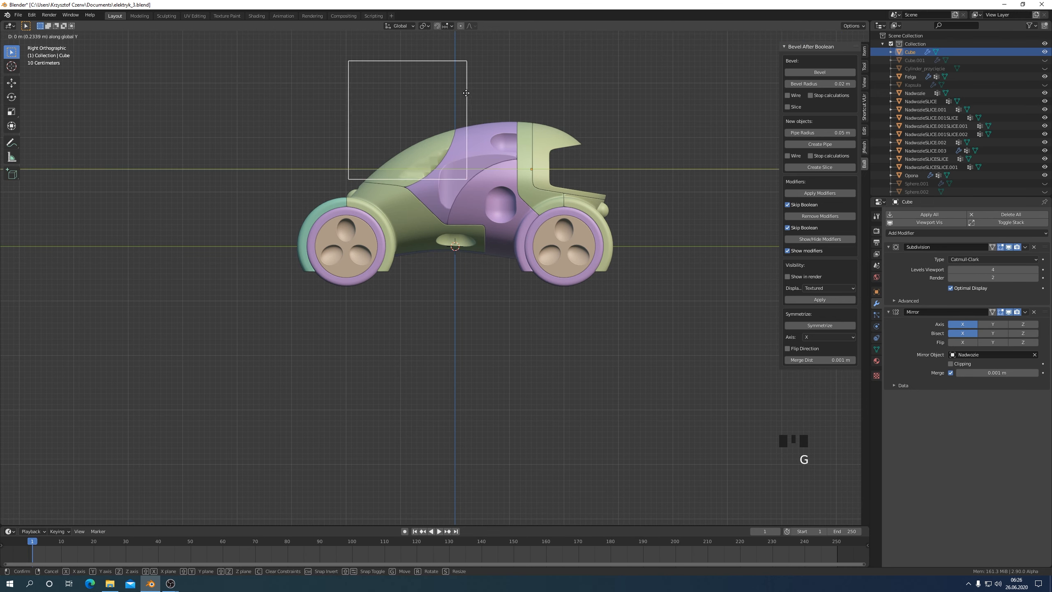
pyautogui.click(466, 89)
pyautogui.moveTo(452, 251); pyautogui.dragTo(476, 266, button='middle')
# Step: Bevel the Cube cuts in the NadwozieSLICE.003 windscreen panel with a 0.02 m radius
pyautogui.click(454, 141)
pyautogui.click(820, 72)
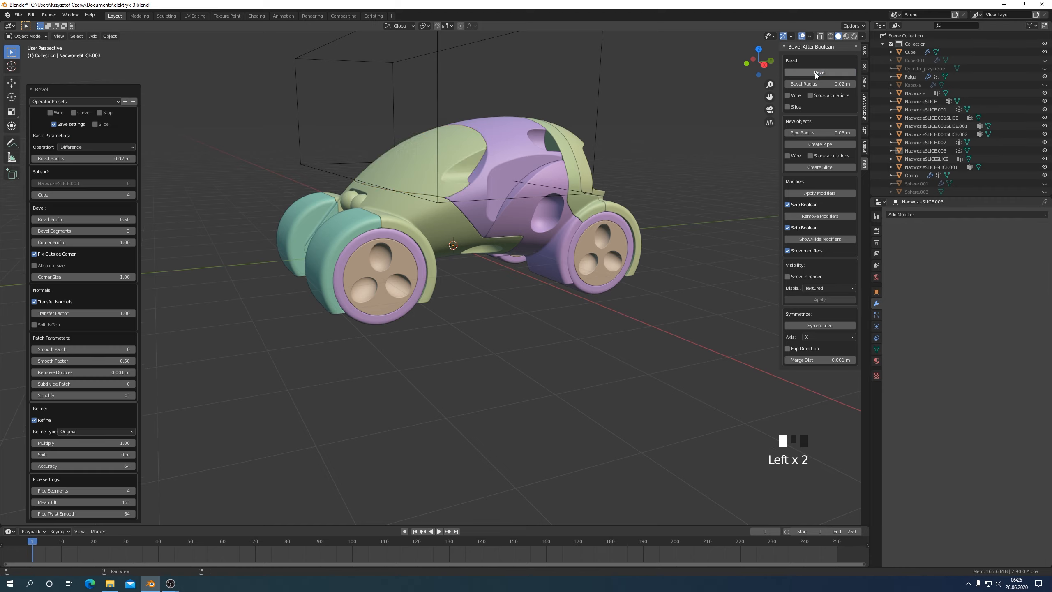
pyautogui.moveTo(704, 216); pyautogui.dragTo(454, 251, button='middle')
pyautogui.press('KP_3')
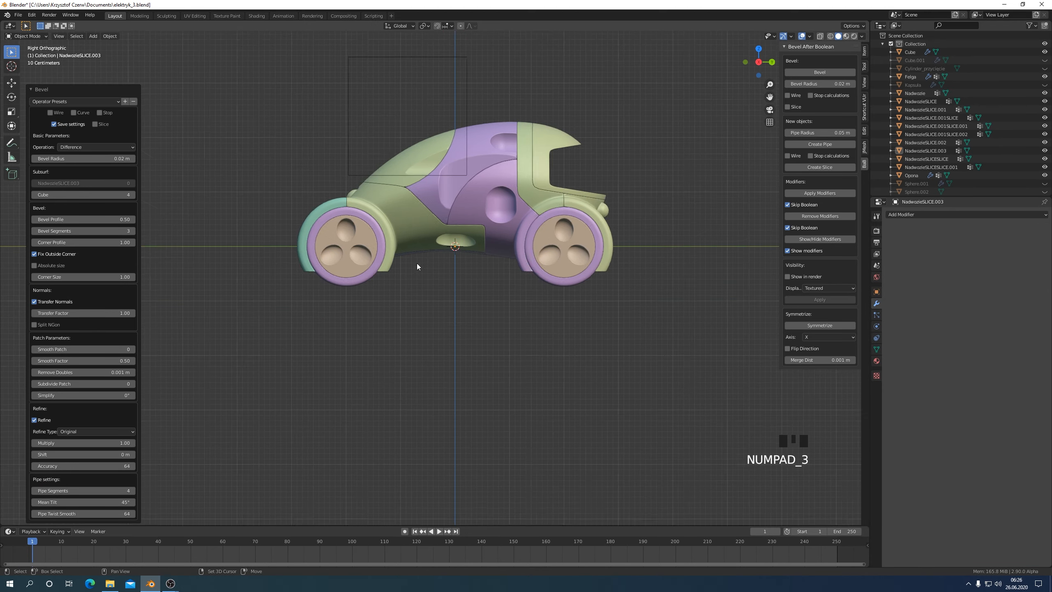
# Step: Undo the recent Cube cuts, bevels and cutter moves on the NadwozieSLICE.003 windscreen panel
pyautogui.scroll(4, 417, 263)
pyautogui.click(522, 124)
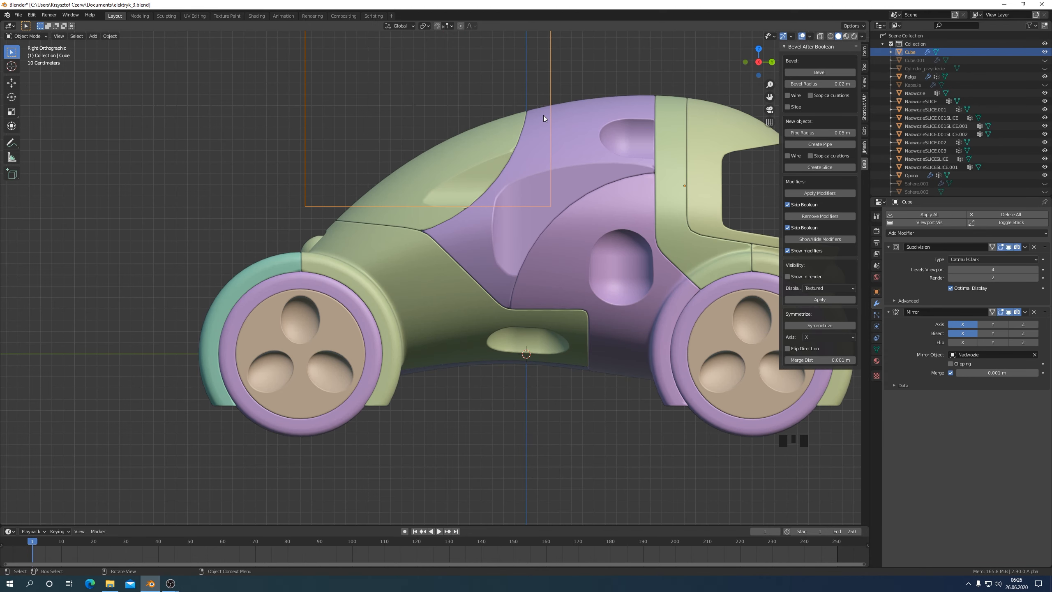
pyautogui.hotkey('ctrl', 'z')
pyautogui.hotkey('ctrl', 'z')
pyautogui.hotkey('ctrl', 'z')
pyautogui.hotkey('ctrl', 'z')
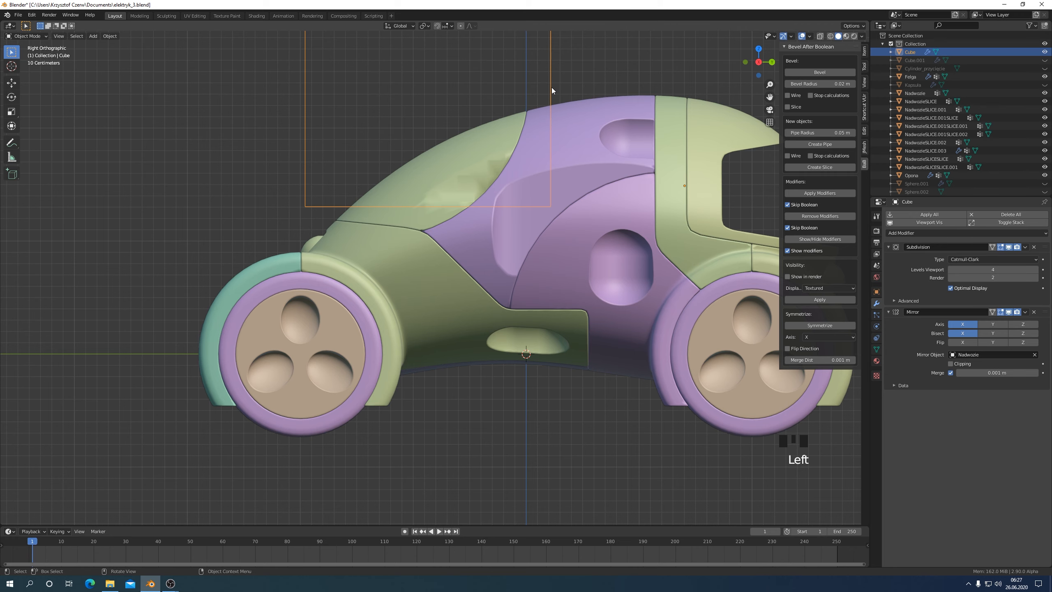
pyautogui.hotkey('ctrl', 'z')
pyautogui.hotkey('ctrl', 'z')
pyautogui.hotkey('ctrl', 'z')
pyautogui.hotkey('ctrl', 'z')
pyautogui.hotkey('ctrl', 'z')
pyautogui.hotkey('ctrl', 'z')
pyautogui.hotkey('ctrl', 'z')
pyautogui.hotkey('ctrl', 'z')
pyautogui.hotkey('ctrl', 'z')
pyautogui.hotkey('ctrl', 'z')
pyautogui.hotkey('ctrl', 'z')
pyautogui.hotkey('ctrl', 'z')
pyautogui.hotkey('ctrl', 'z')
pyautogui.hotkey('ctrl', 'z')
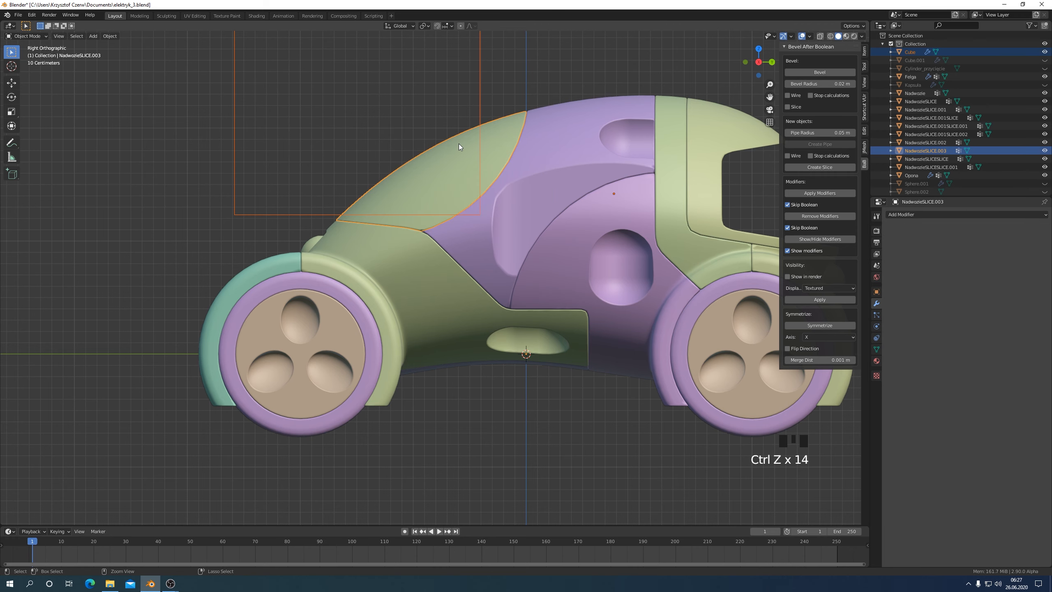
# Step: Move the Cube cutter about 0.65 m rearward and 0.1 m up, then adjust its mesh in Edit Mode
pyautogui.click(478, 80)
pyautogui.moveTo(478, 81); pyautogui.dragTo(551, 75)
pyautogui.press('KP_1')
pyautogui.scroll(-4, 701, 236)
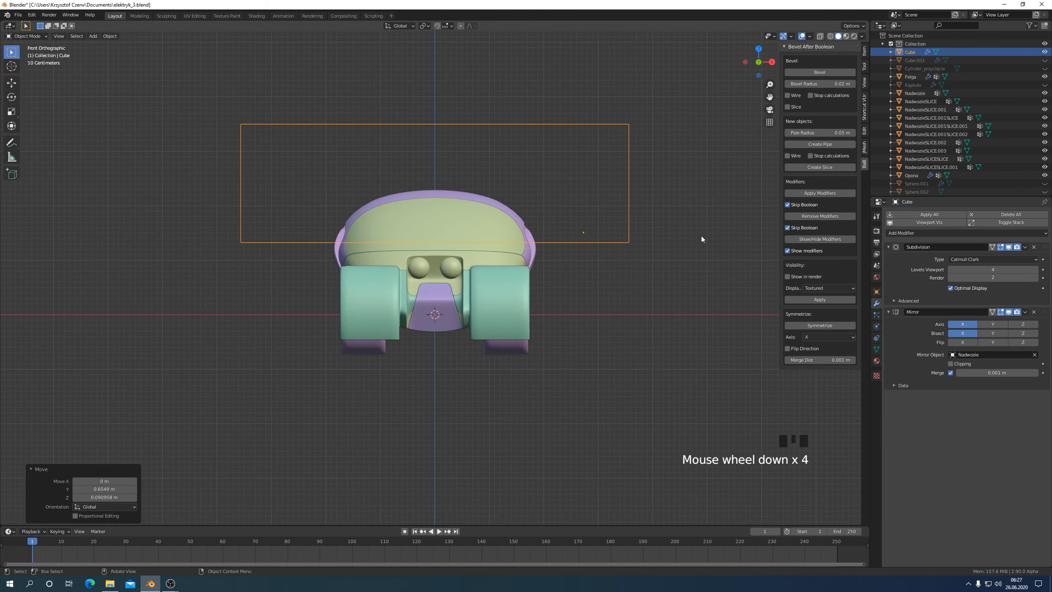
pyautogui.press('Tab')
pyautogui.click(737, 249)
pyautogui.click(703, 245)
pyautogui.moveTo(703, 245); pyautogui.dragTo(414, 233, button='middle')
pyautogui.press('Tab')
# Step: Subtract the Cube from the NadwozieSLICE.003 windscreen panel with a Brush Boolean Difference and bevel the cuts with a 0.02 m radius
pyautogui.keyDown('shift'); pyautogui.click(413, 232); pyautogui.keyUp('shift')
pyautogui.hotkey('shift', 'ctrl', 'b')
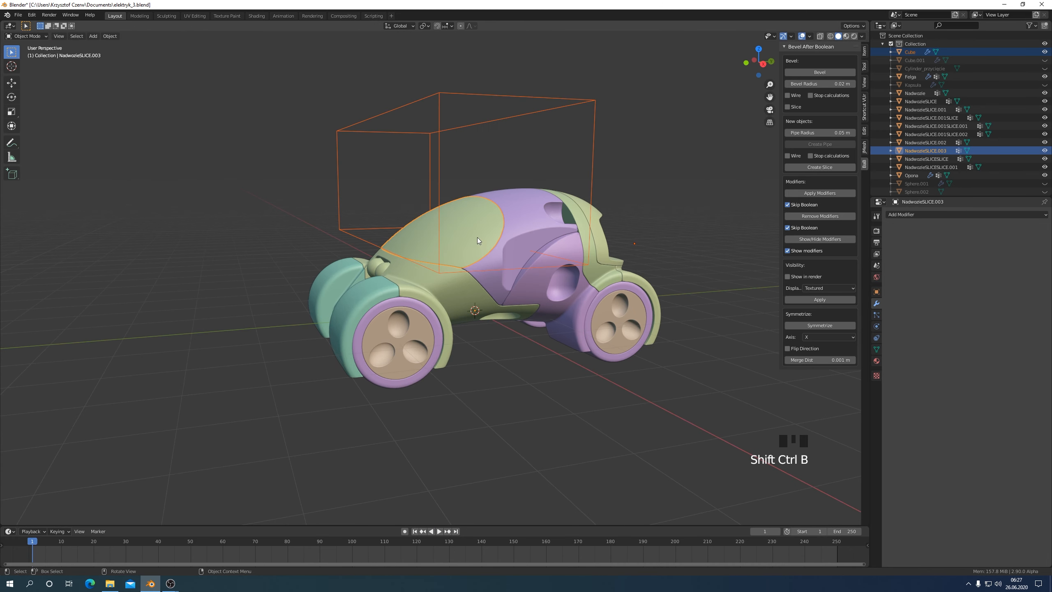
pyautogui.hotkey('shift', 'ctrl', 'b')
pyautogui.click(434, 247)
pyautogui.moveTo(434, 246); pyautogui.dragTo(825, 66, button='middle')
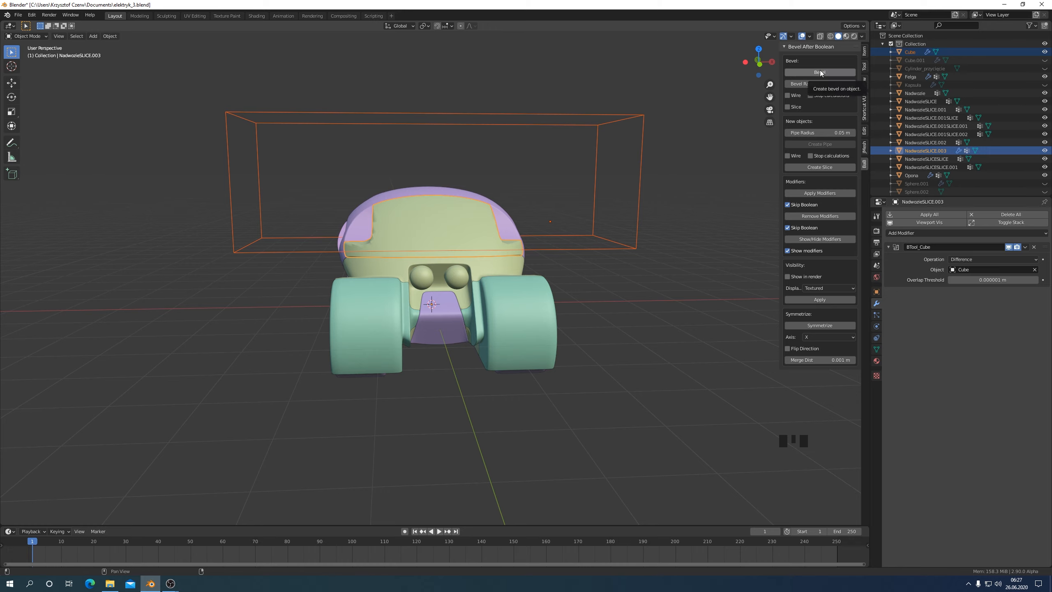
pyautogui.click(820, 71)
# Step: Check the bevelled windscreen cuts from the side and hide the Cube cutter
pyautogui.moveTo(704, 145); pyautogui.dragTo(574, 245, button='middle')
pyautogui.press('KP_3')
pyautogui.press('KP_3')
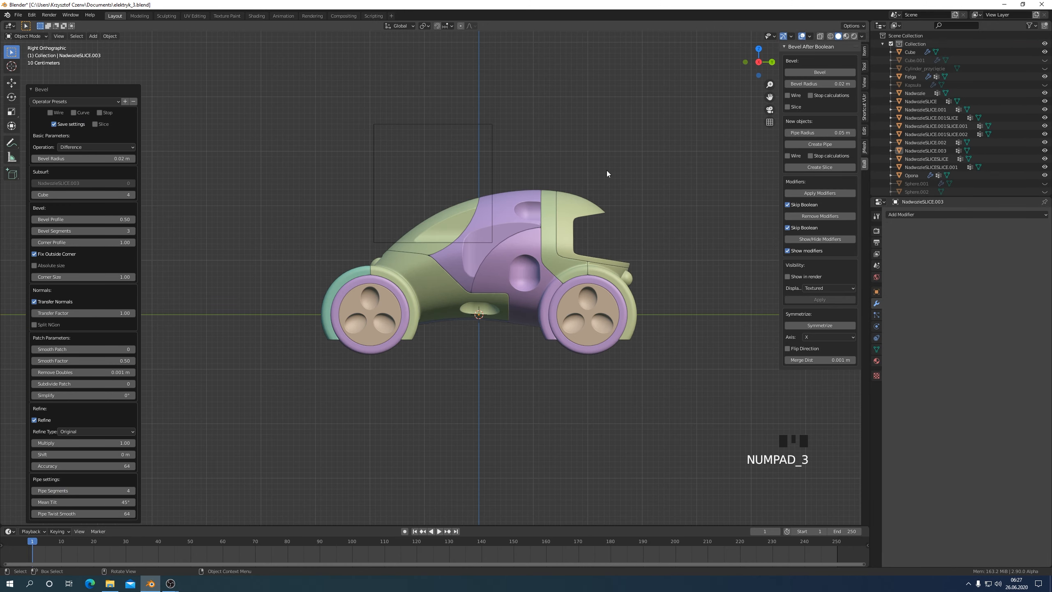
pyautogui.click(491, 160)
pyautogui.click(1044, 51)
# Step: Add a 2 m plane at the origin and scale it up about 17.4 times as the ground
pyautogui.keyDown('shift'); pyautogui.moveTo(679, 345); pyautogui.dragTo(651, 334, button='middle'); pyautogui.keyUp('shift')
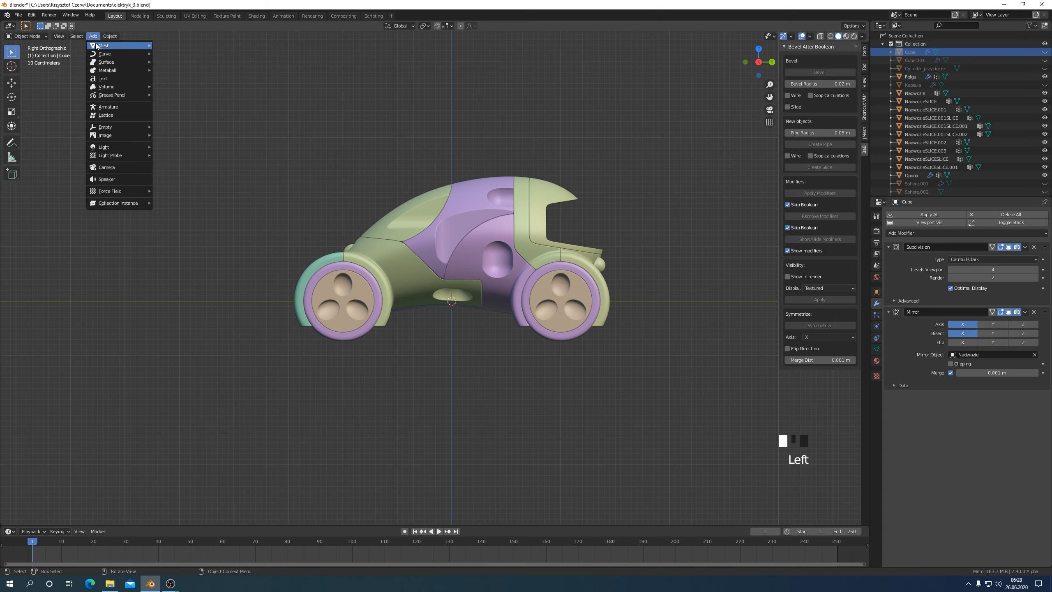
pyautogui.click(169, 45)
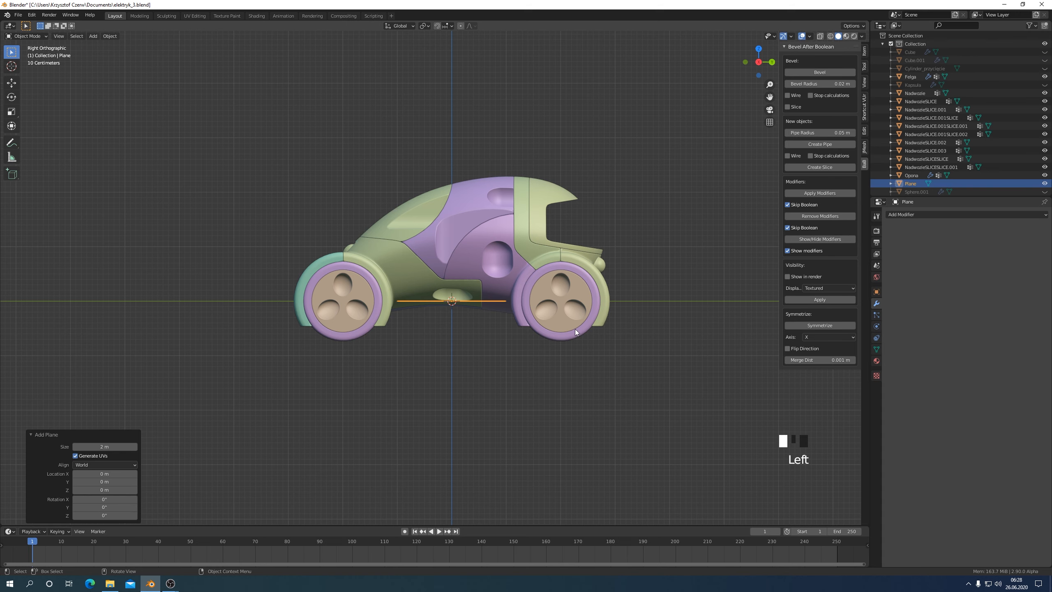
pyautogui.press('s')
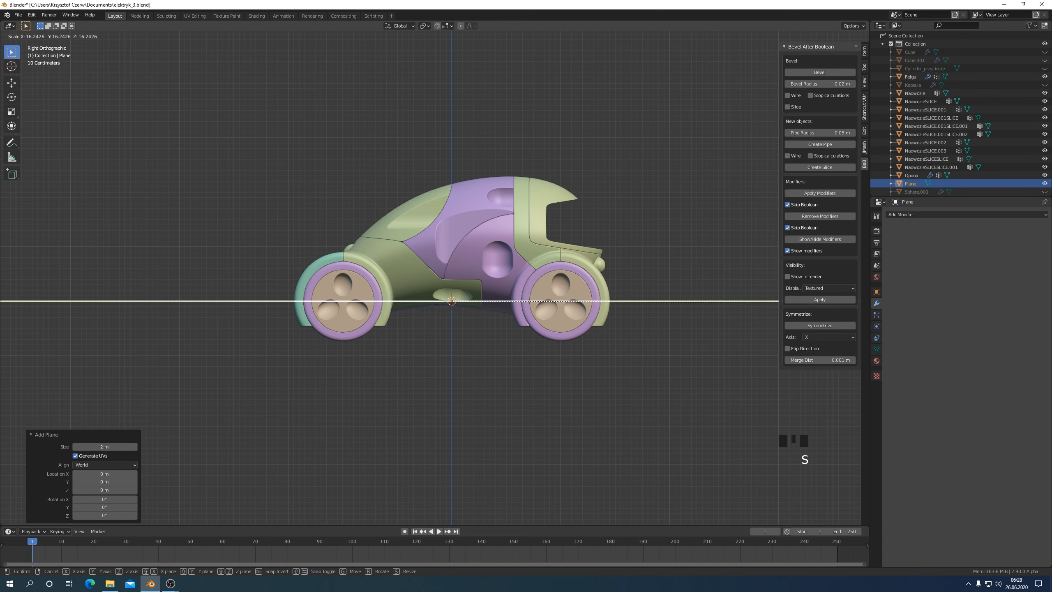
pyautogui.click(56, 381)
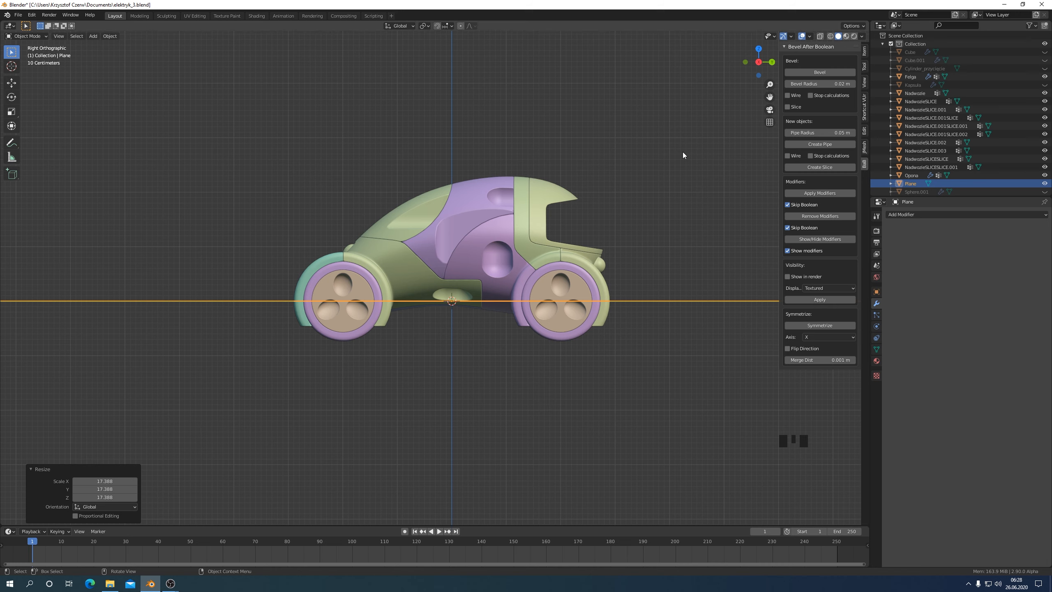
# Step: Lower the ground plane about 0.72 m along Z to the underside of the wheels
pyautogui.press('g')
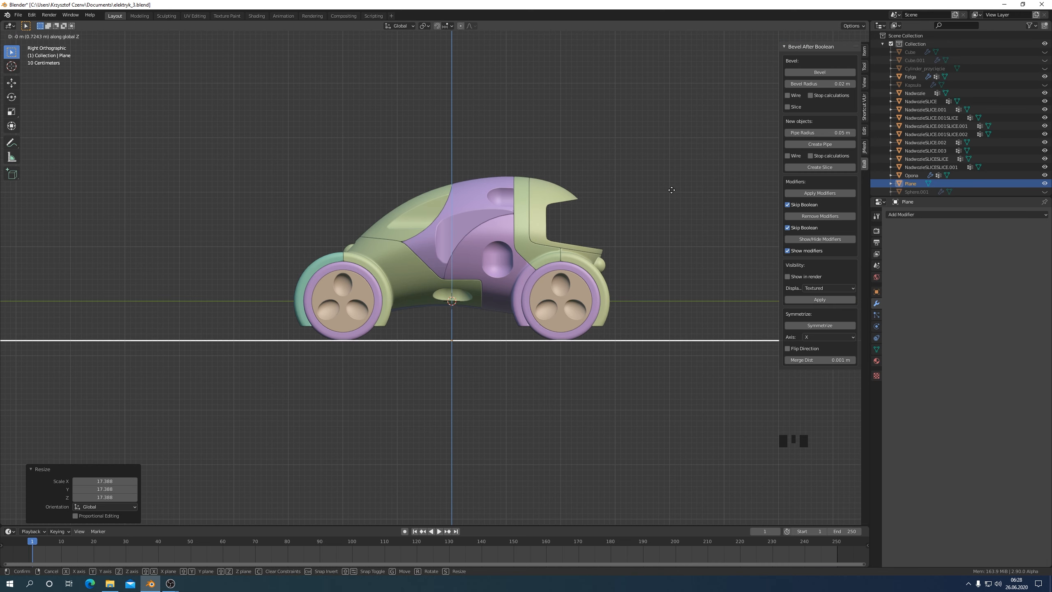
pyautogui.click(671, 190)
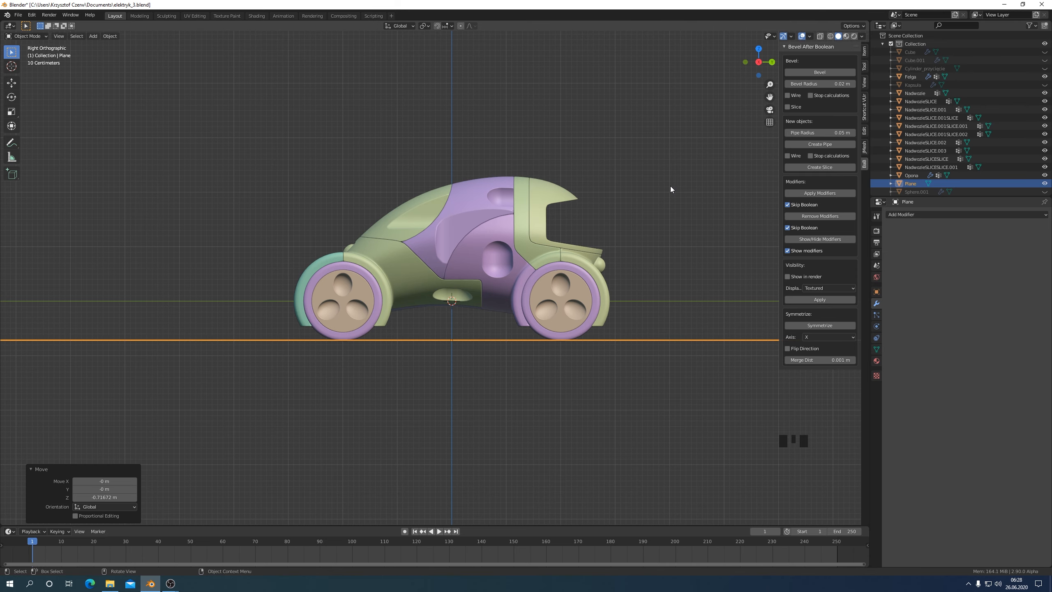
pyautogui.press('KP_6')
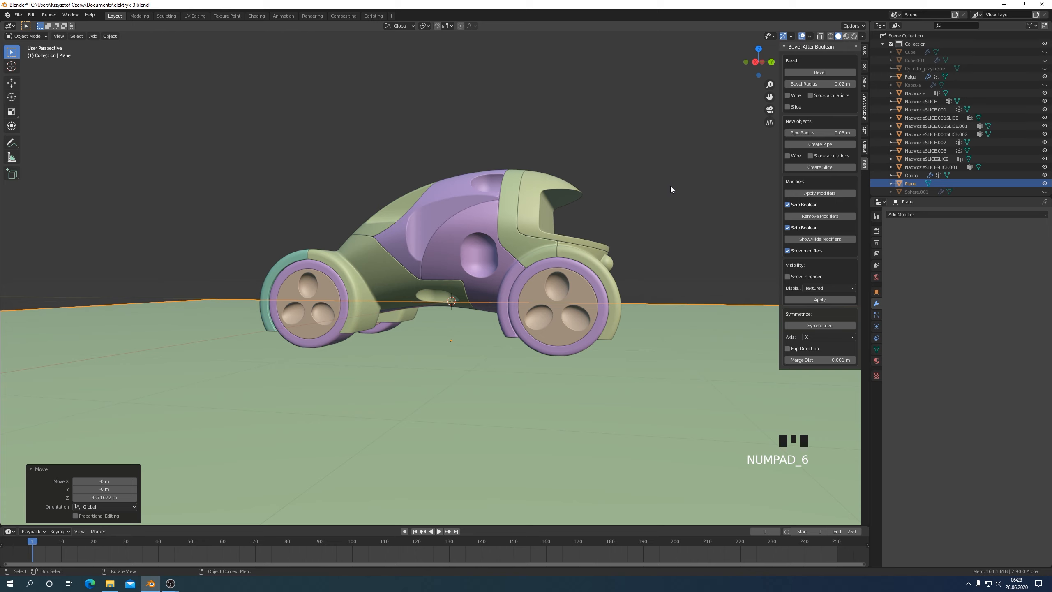
# Step: Examine the car on the ground plane from the side, the front and slightly above
pyautogui.press('KP_4')
pyautogui.press('KP_4')
pyautogui.press('KP_4')
pyautogui.press('KP_4')
pyautogui.press('KP_4')
pyautogui.press('KP_4')
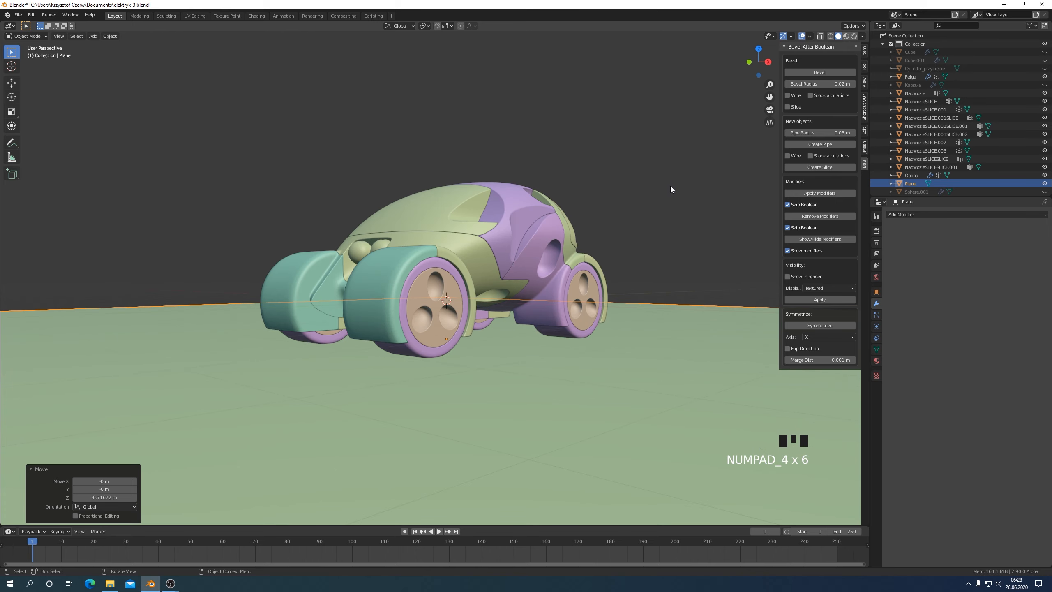
pyautogui.press('KP_4')
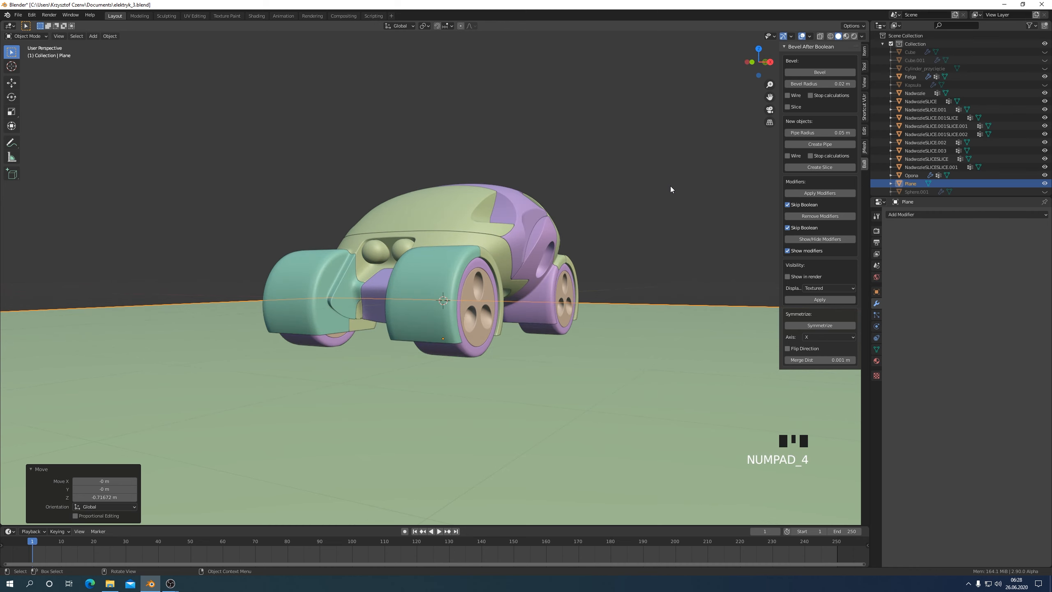
pyautogui.press('KP_8')
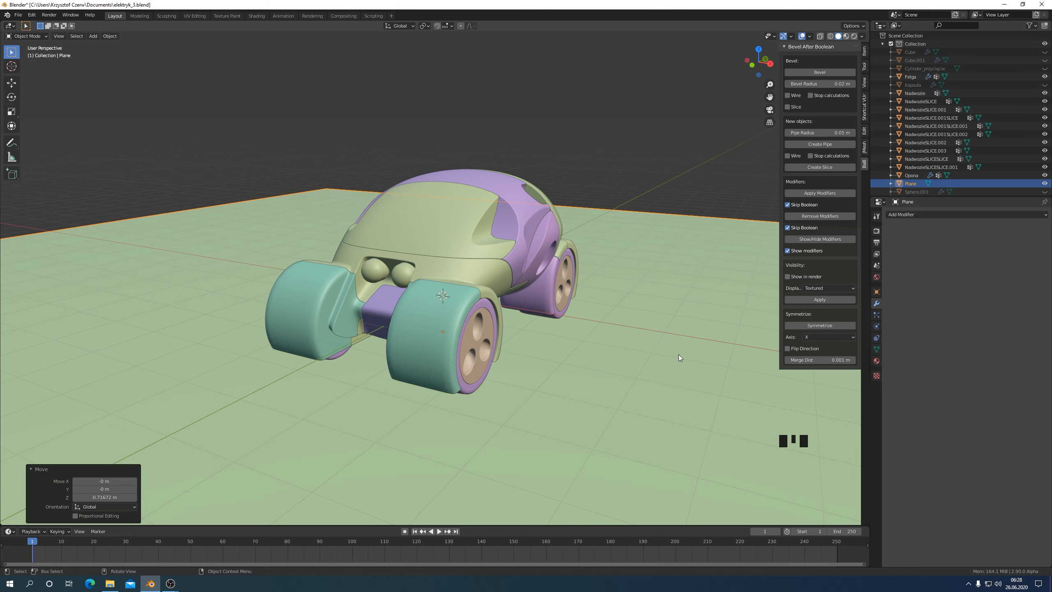
# Step: Enlarge the ground plane so it reaches the horizon behind the car, and deselect it
pyautogui.press('KP_2')
pyautogui.press('s')
pyautogui.click(610, 124)
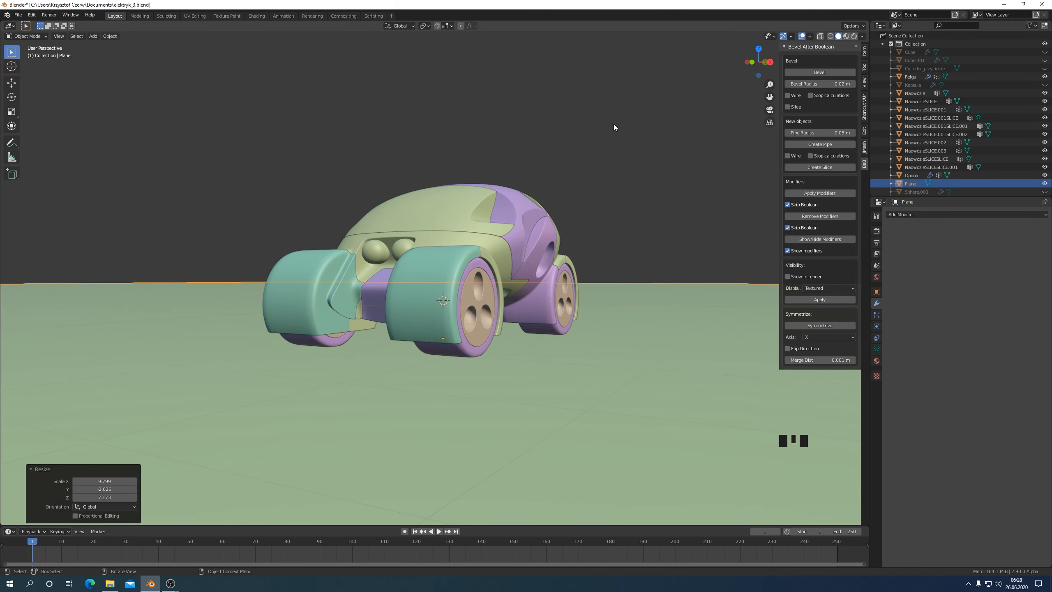
pyautogui.press('KP_4')
pyautogui.press('KP_6')
pyautogui.press('KP_6')
pyautogui.click(581, 84)
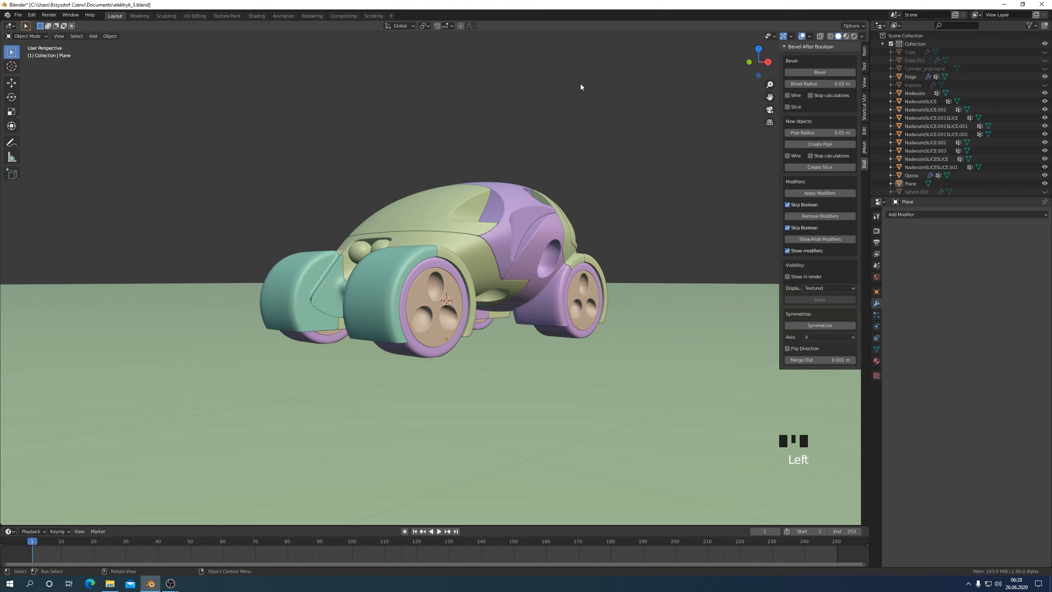